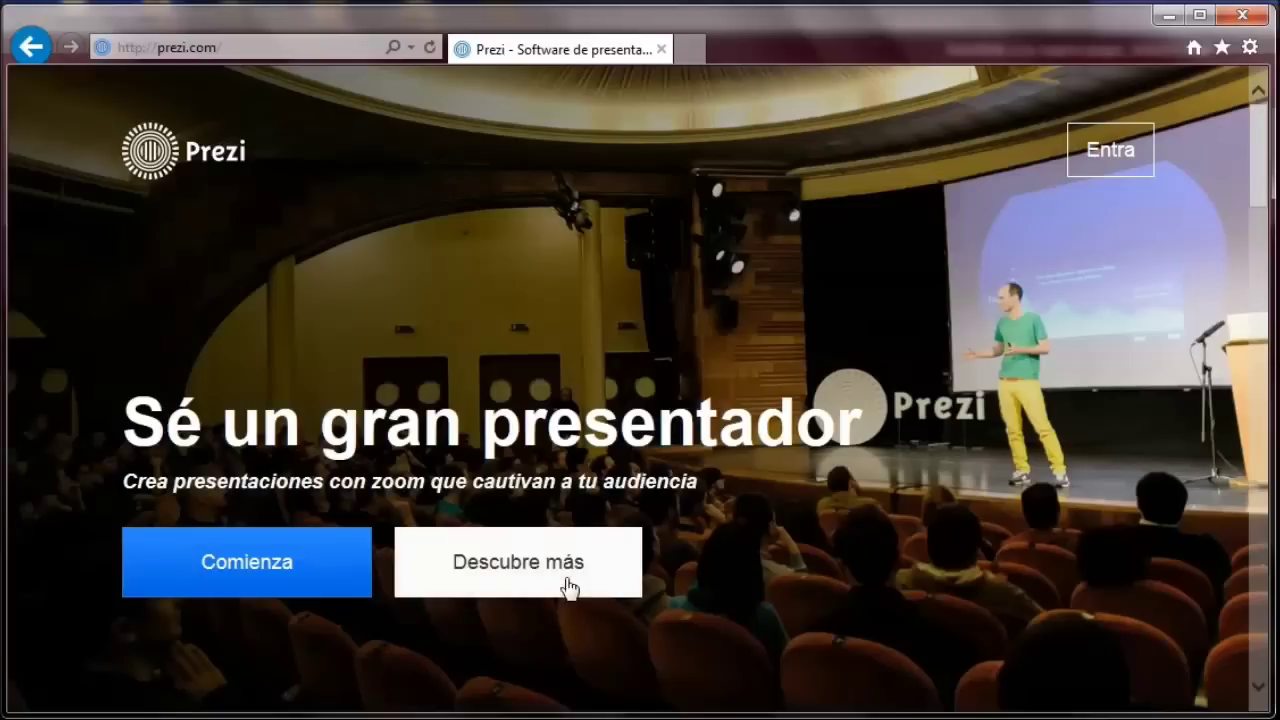
- Start the Prezi registration and compare the free public option with the Enjoy, Pro and Equipos plans, including their features and prices
left_click(245, 570)
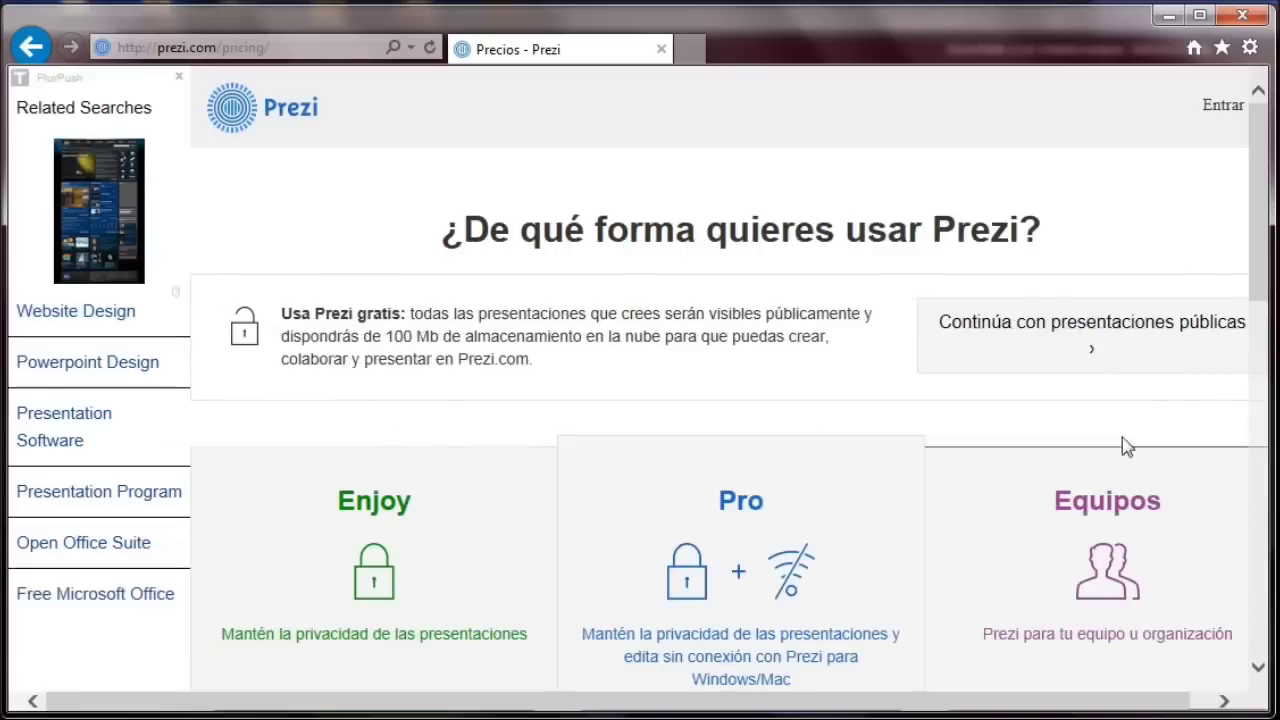
scroll(1252, 250, "down", 3)
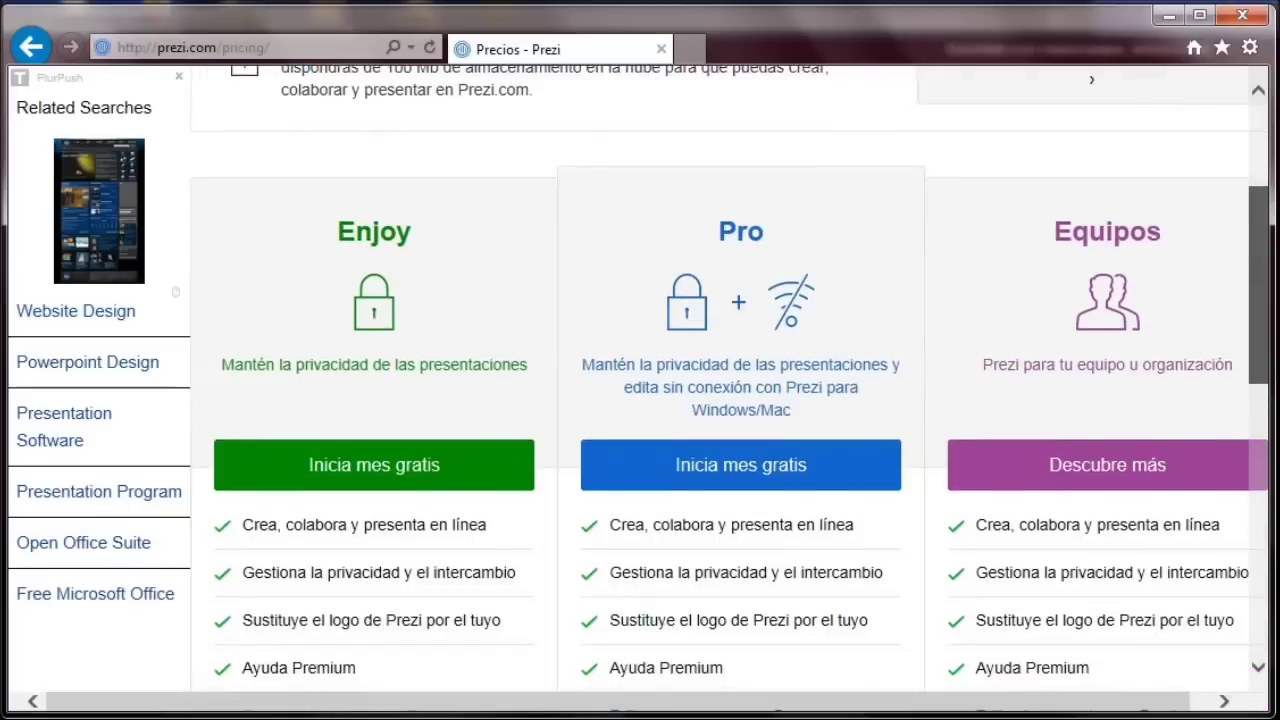
scroll(1252, 250, "down", 1)
scroll(731, 379, "down", 6)
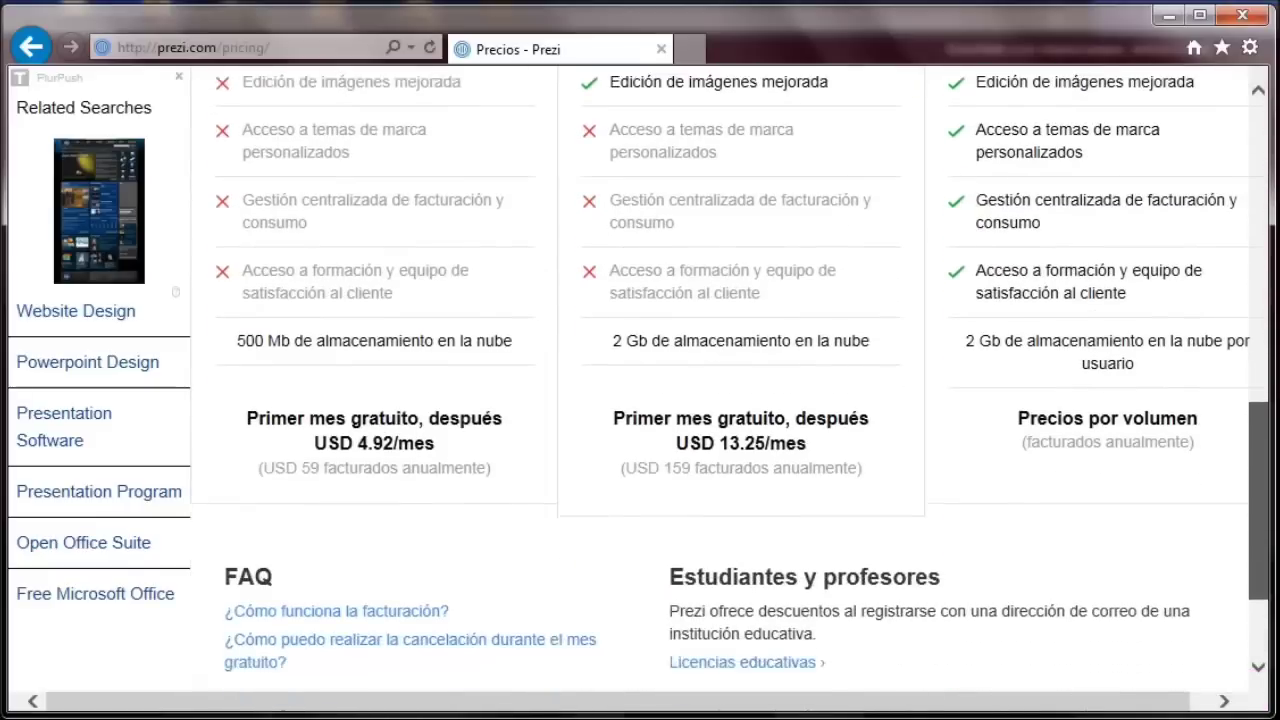
scroll(731, 379, "up", 3)
scroll(994, 651, "up", 1)
scroll(994, 651, "down", 5)
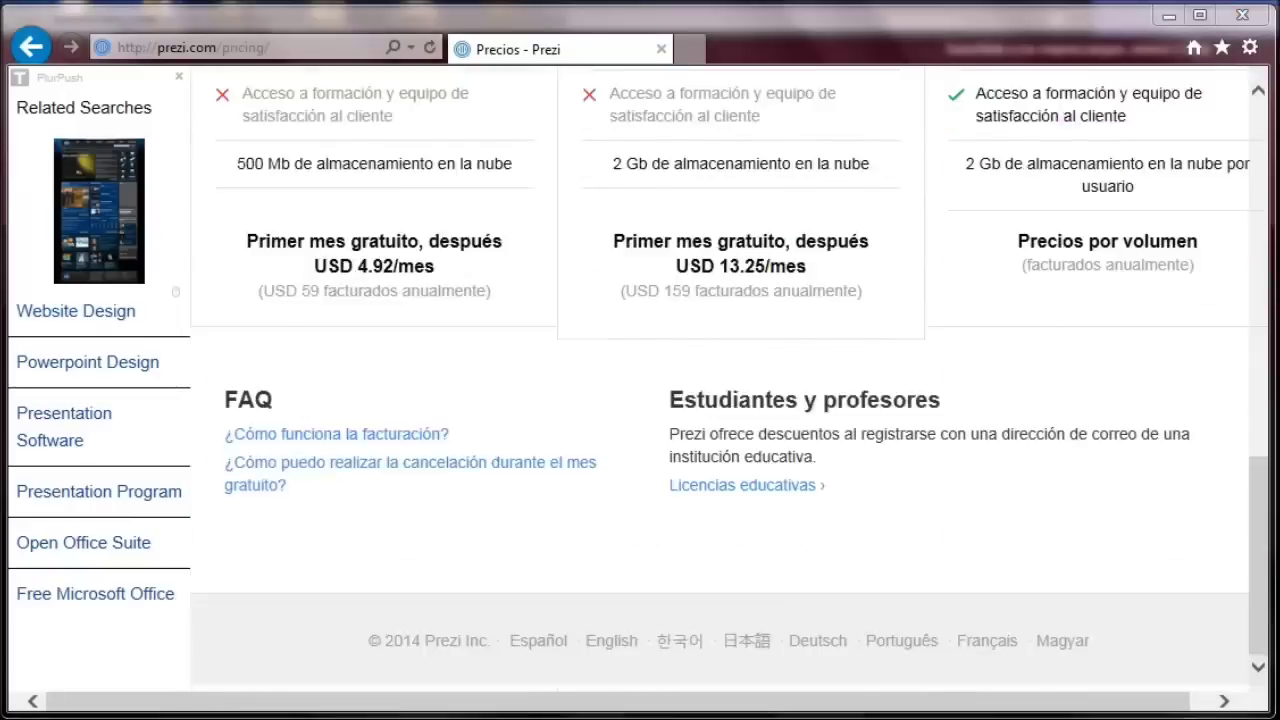
scroll(994, 651, "up", 8)
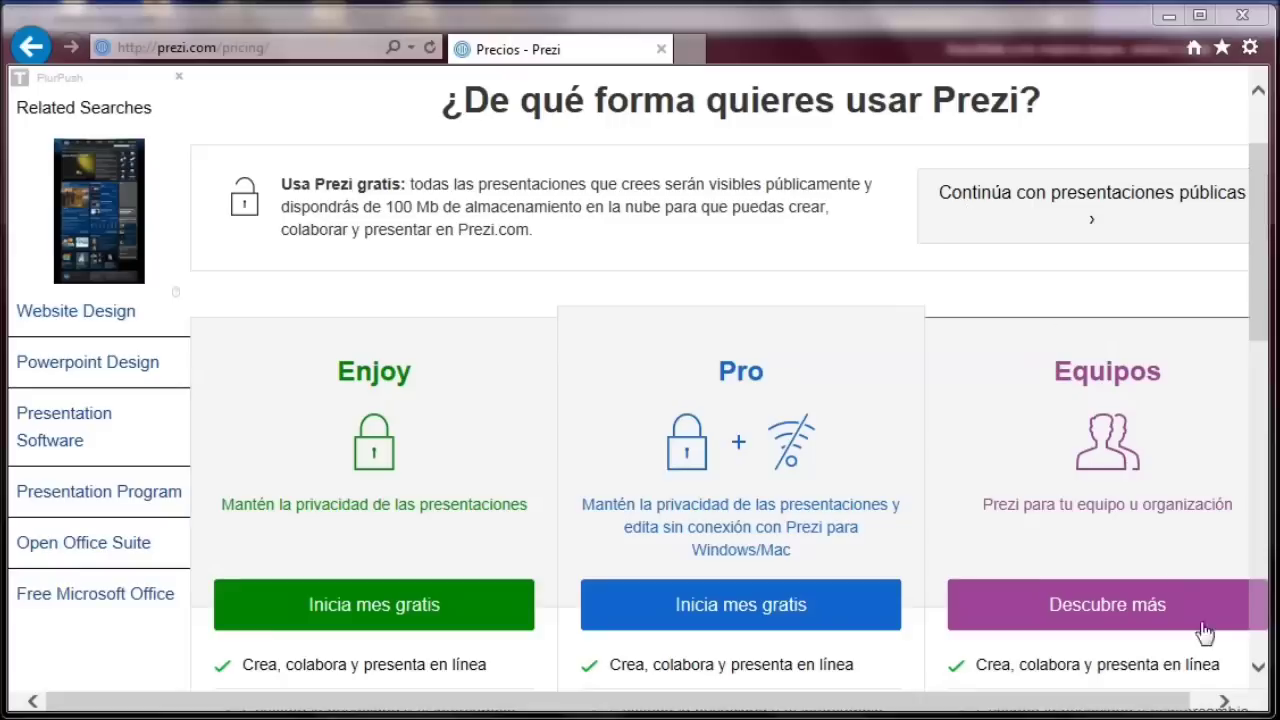
left_click(1225, 702)
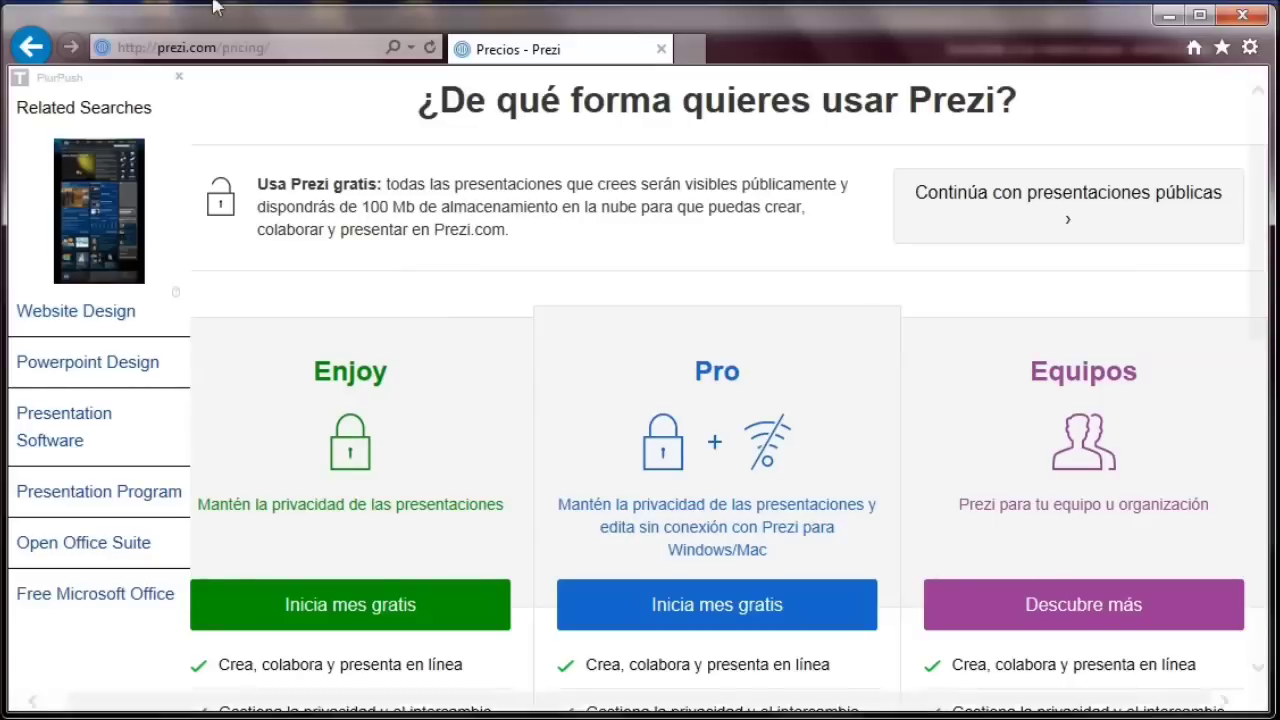
scroll(997, 623, "up", 2)
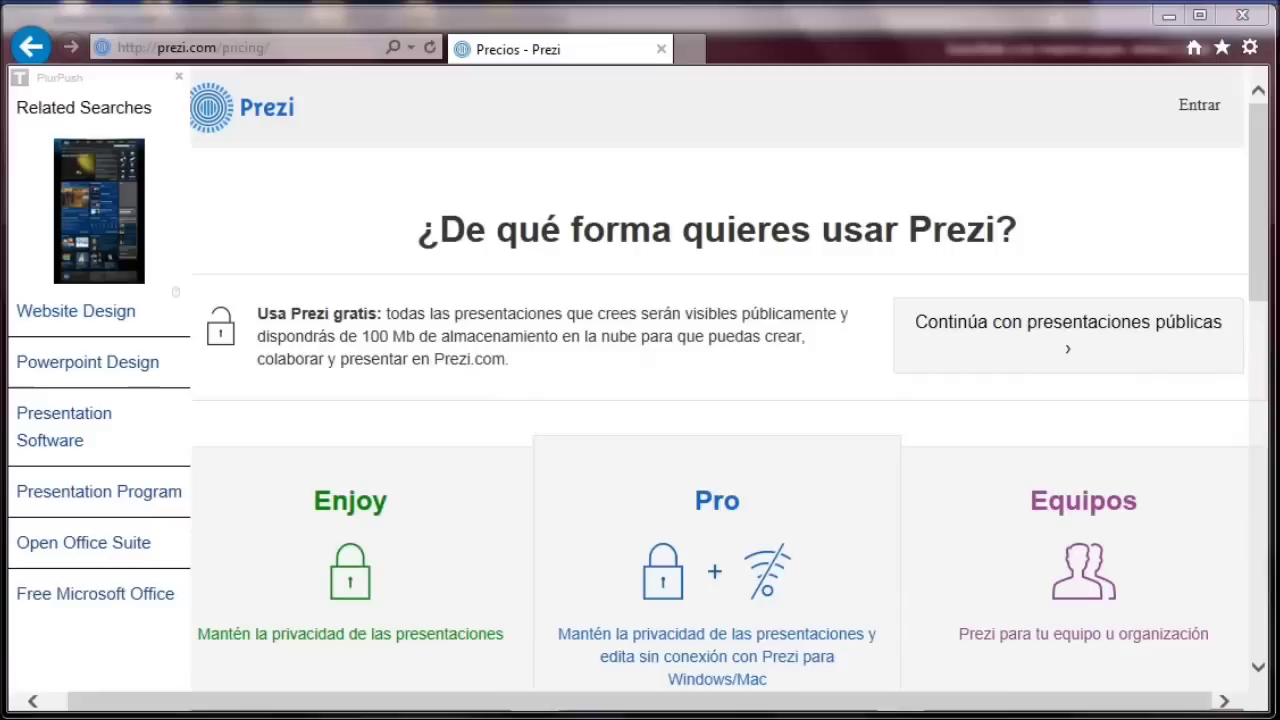
- Choose the free public presentations option and create the account with a first name, last name, e-mail and password
left_click(1019, 340)
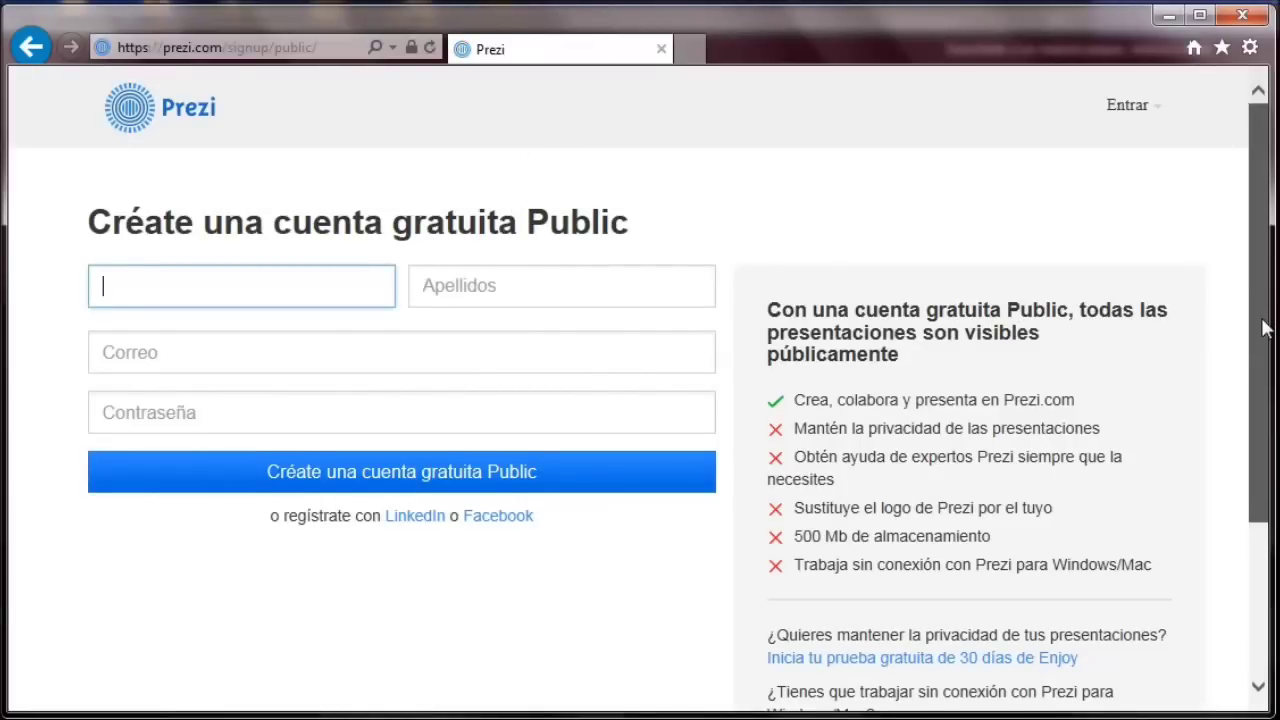
scroll(1262, 325, "down", 3)
scroll(1262, 325, "up", 1)
scroll(1262, 325, "up", 1)
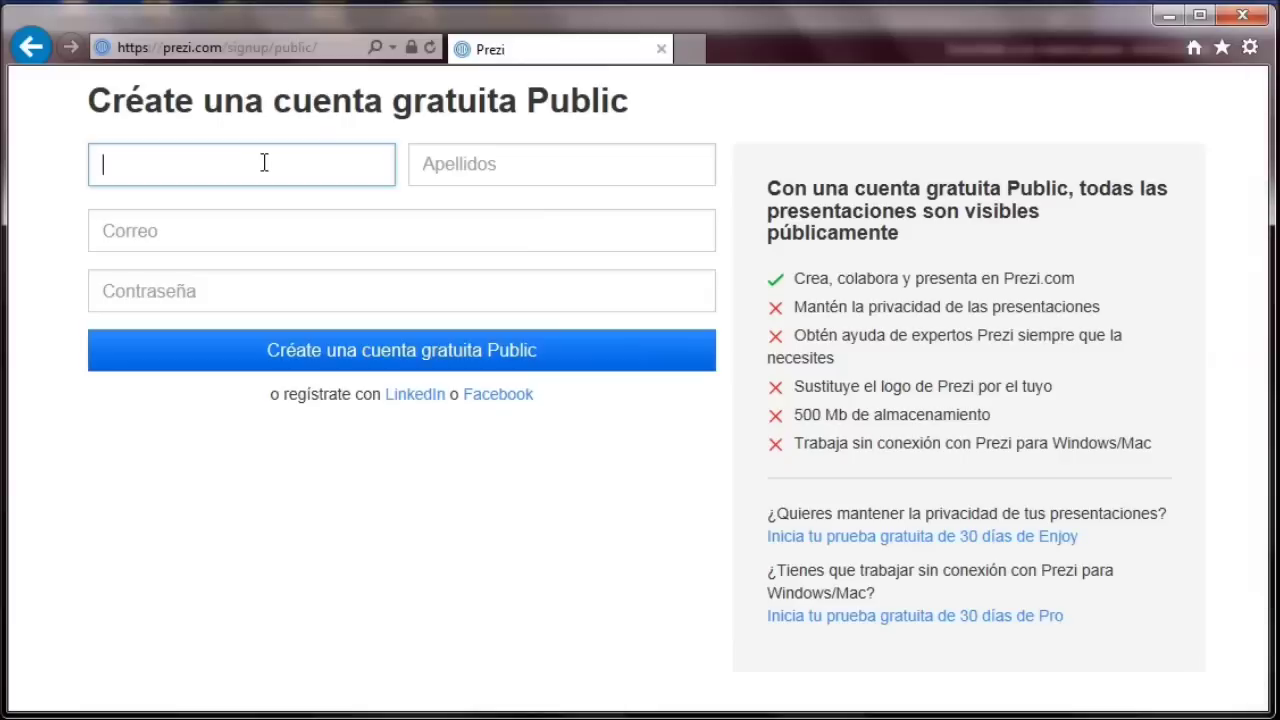
left_click(446, 172)
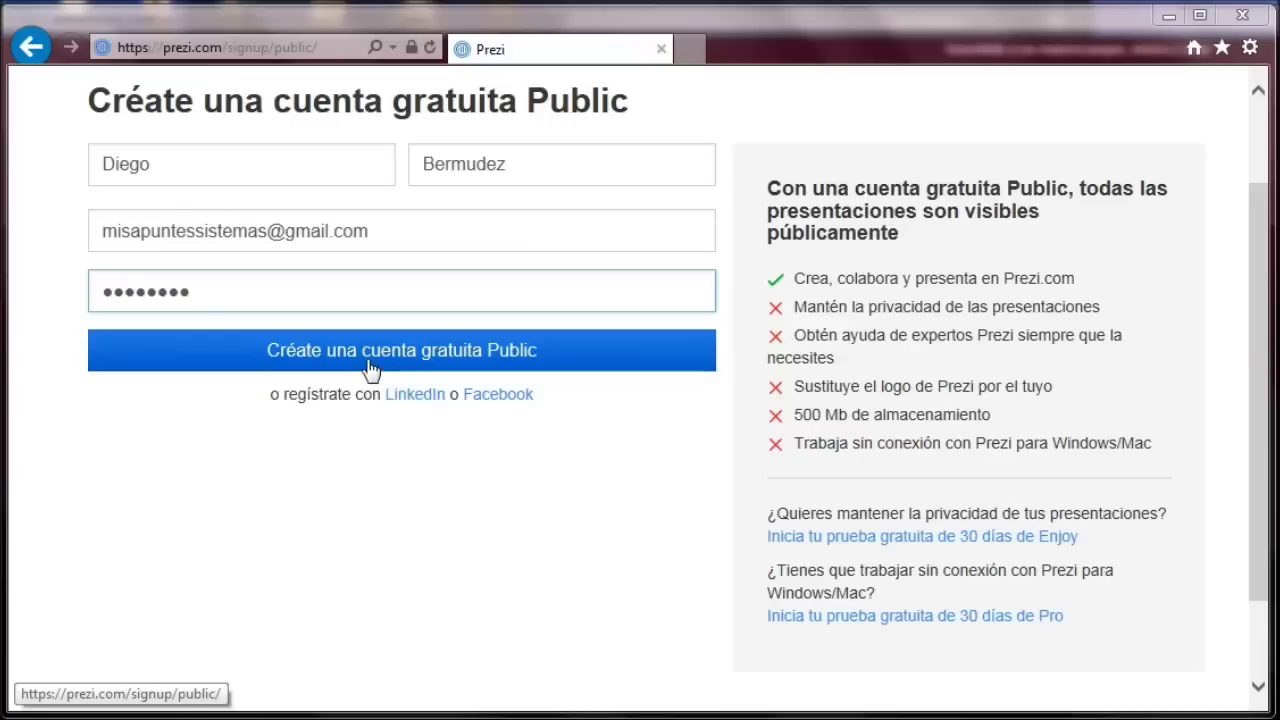
left_click(333, 352)
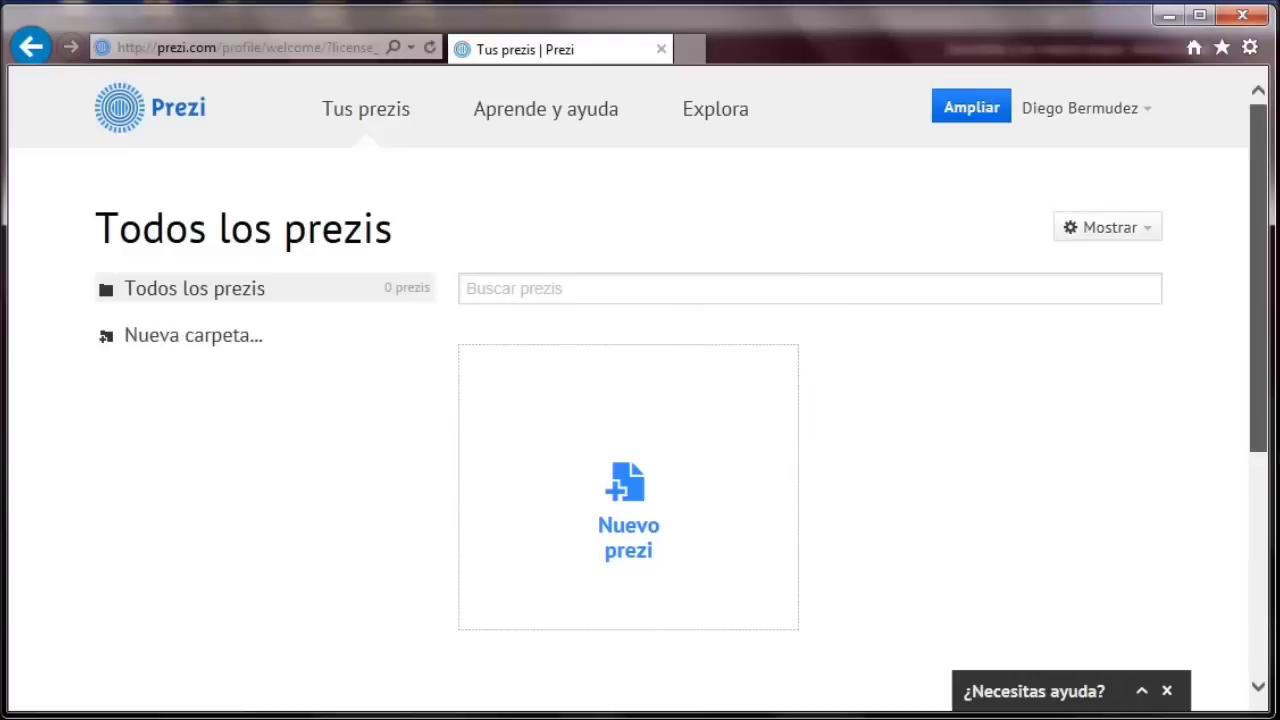
- Look over the Todos los prezis page of the new account from the header to the footer
scroll(1262, 371, "down", 1)
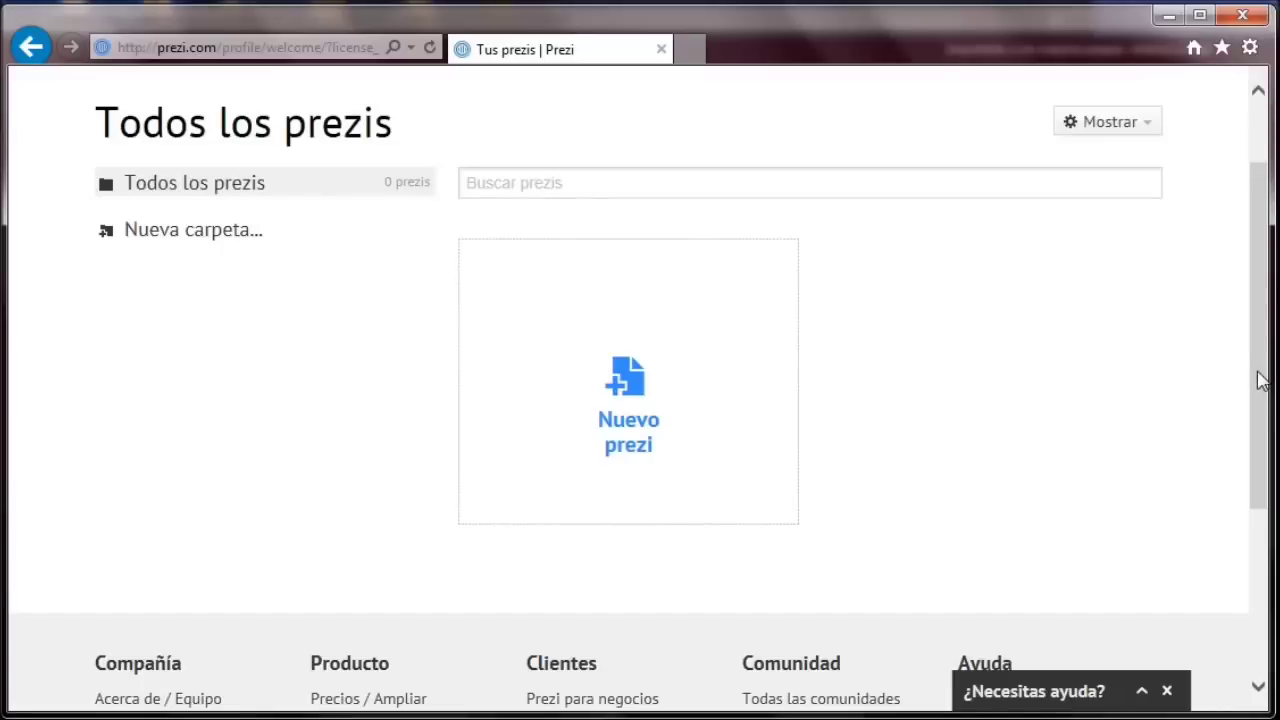
scroll(1263, 400, "down", 3)
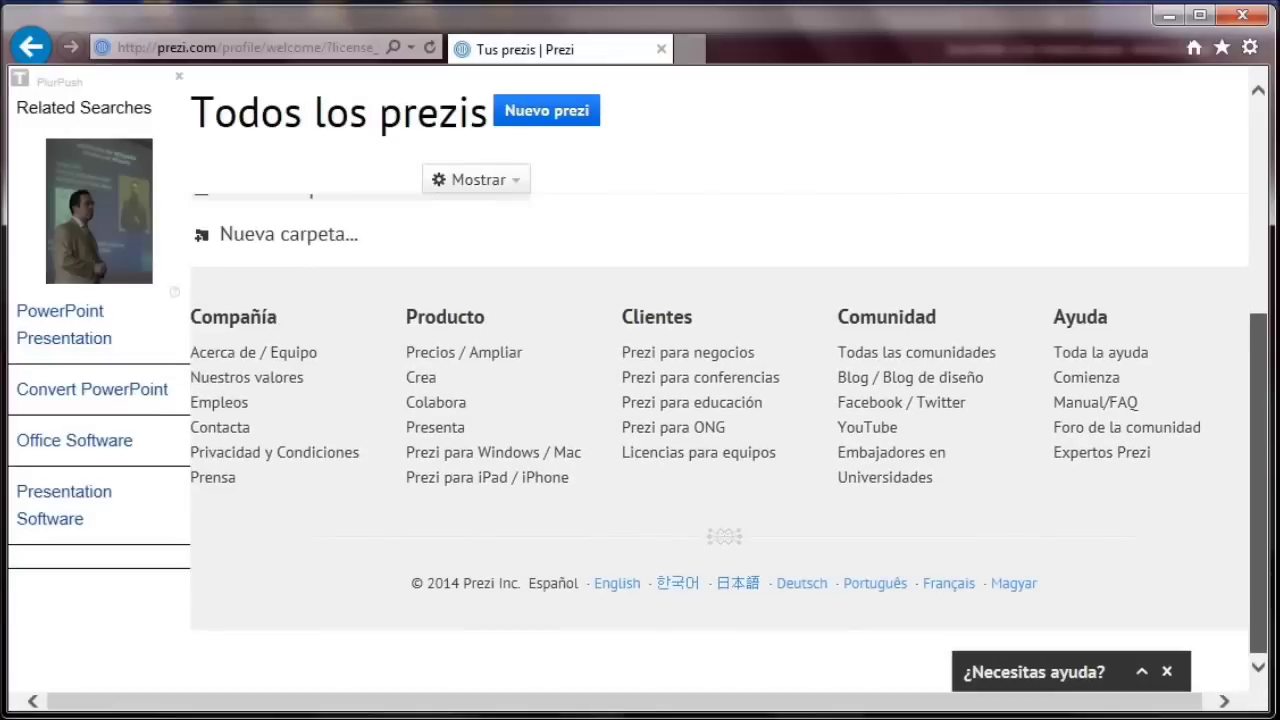
scroll(1045, 240, "up", 5)
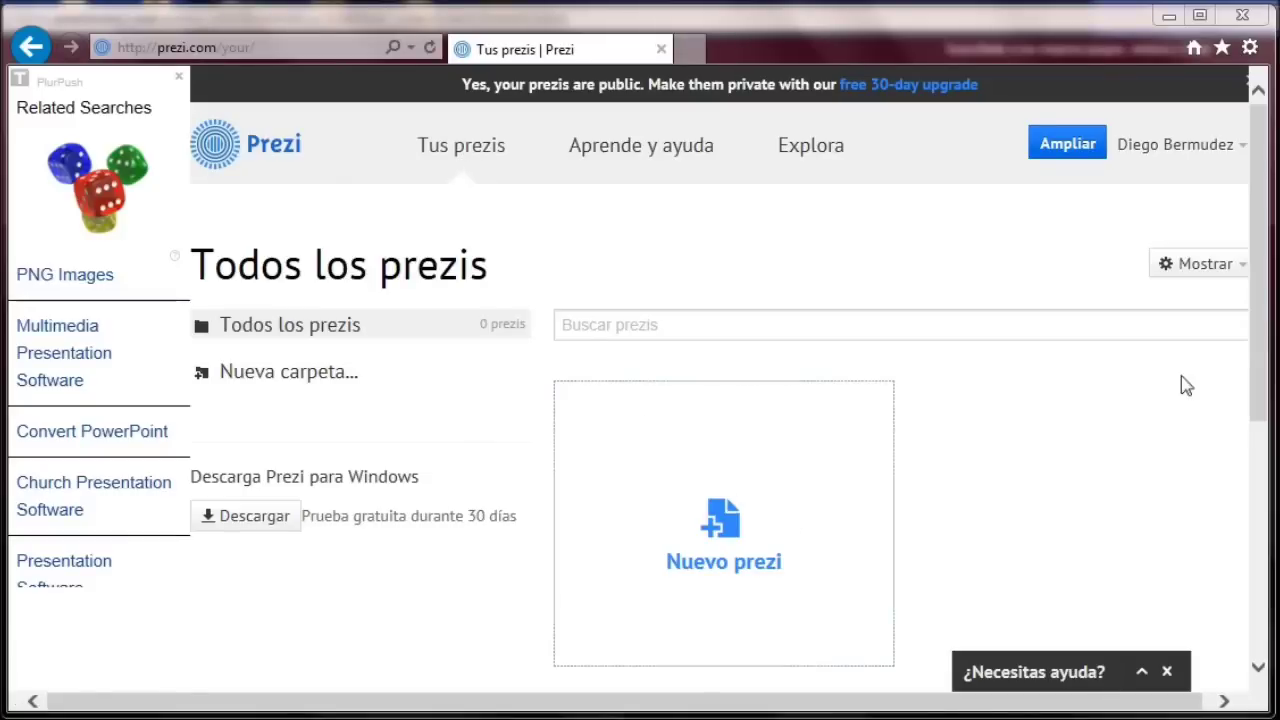
scroll(1262, 350, "down", 3)
scroll(1240, 335, "up", 3)
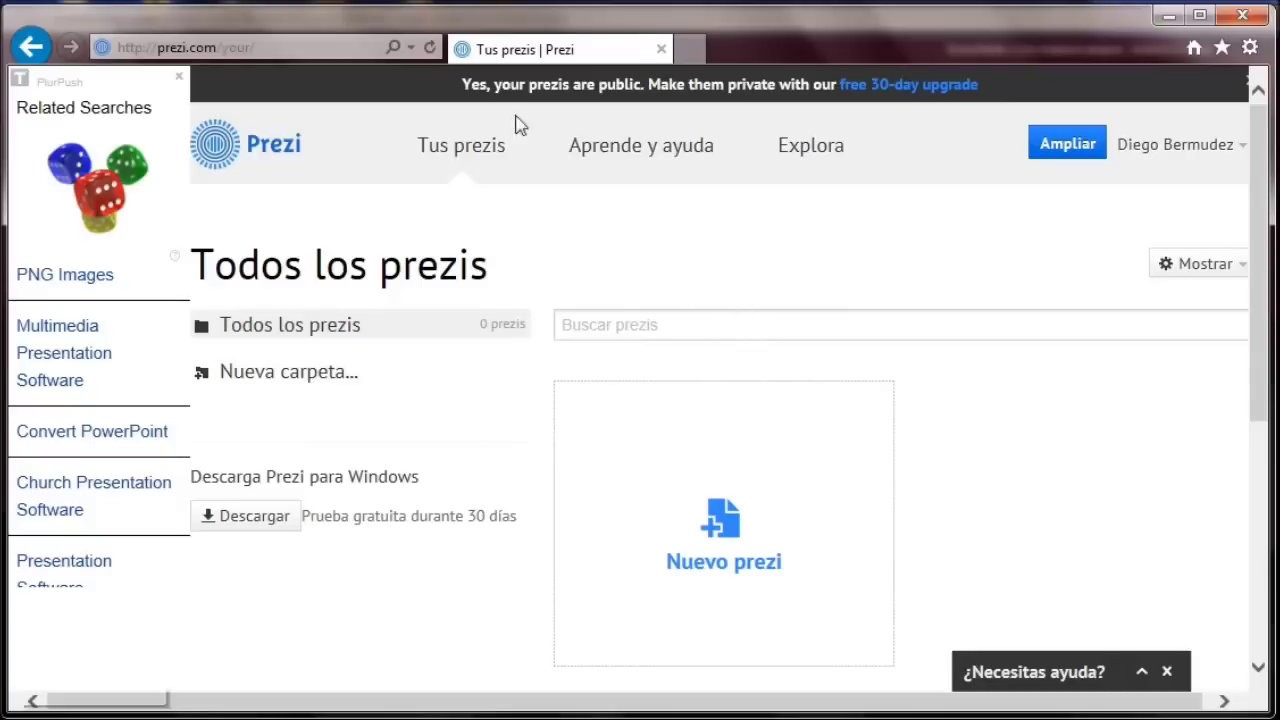
- Open the Aprende y ayuda section and look over its tutorial videos and help topics
left_click(610, 160)
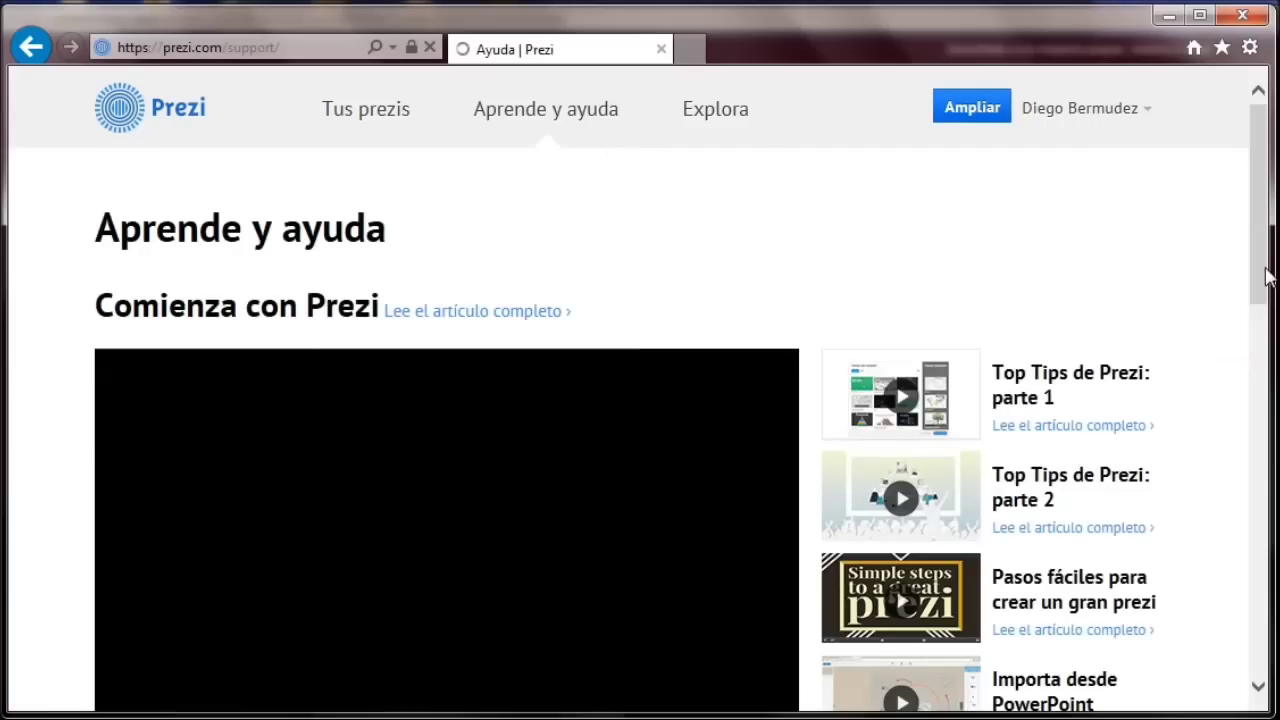
left_click_drag(1265, 285, 1268, 481)
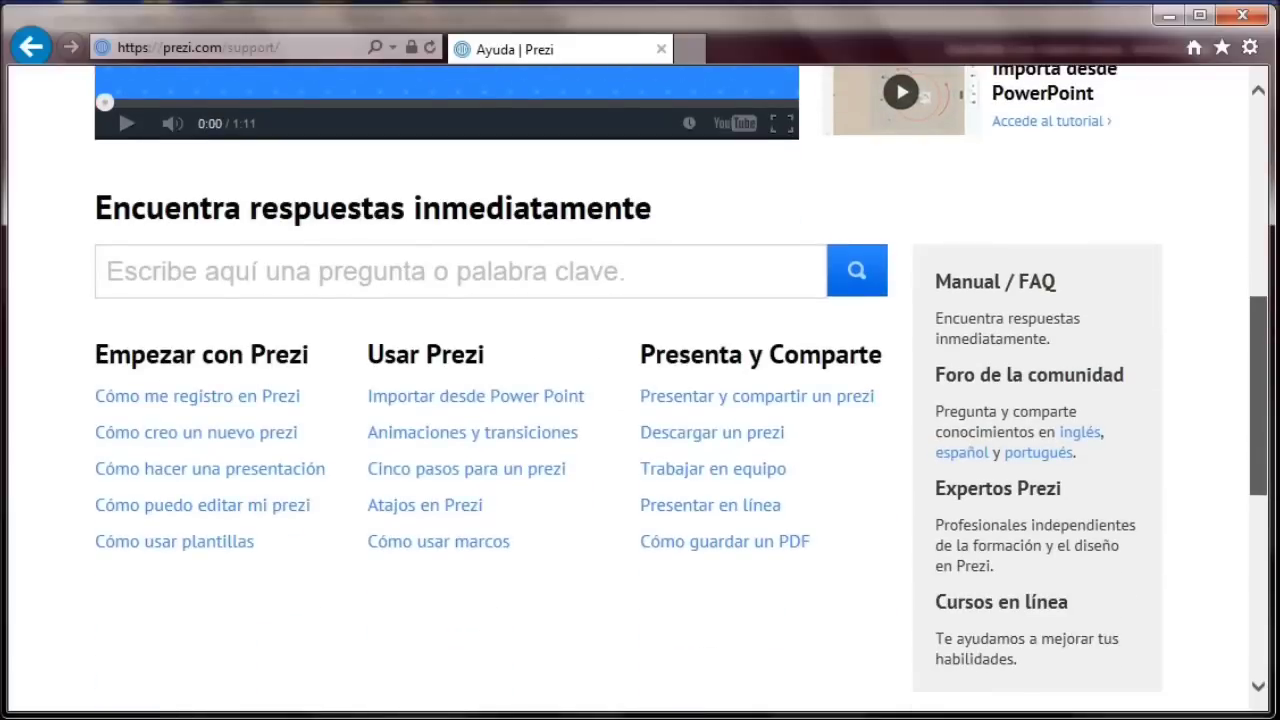
scroll(1030, 313, "up", 6)
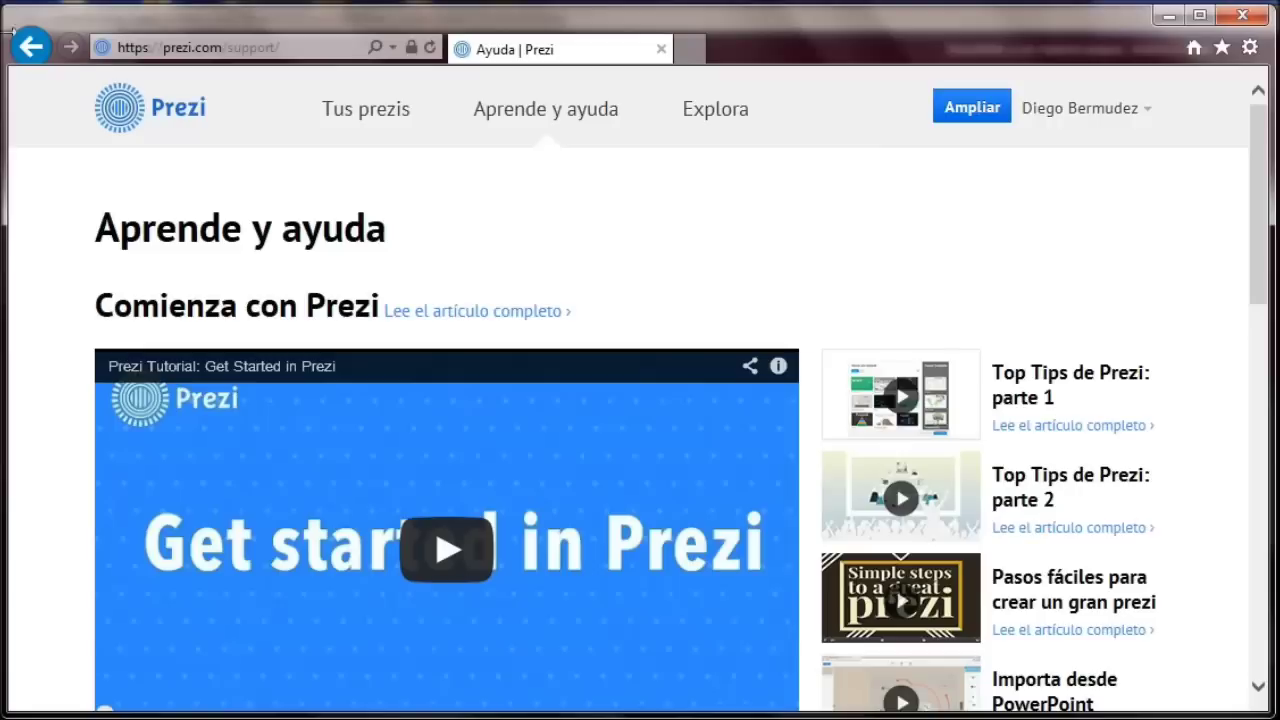
- Open the Explora section and browse the 15 most popular prezis of the day
left_click(715, 115)
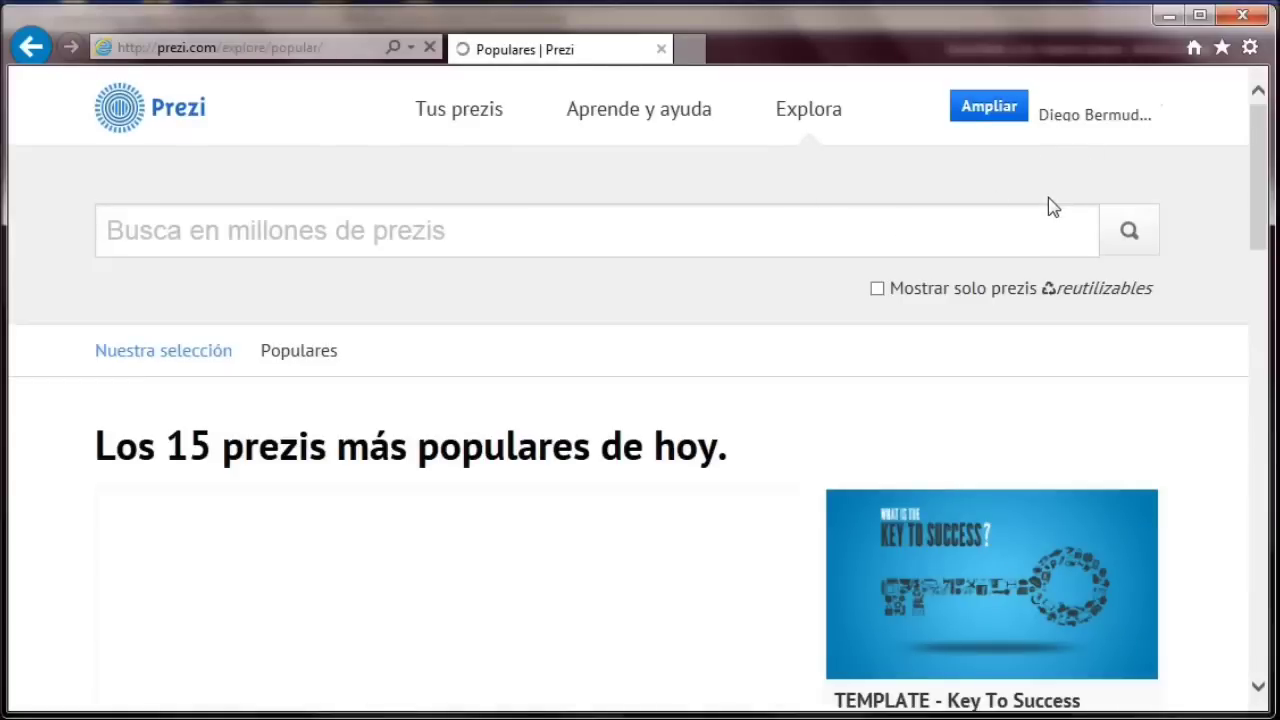
left_click_drag(1262, 200, 1274, 461)
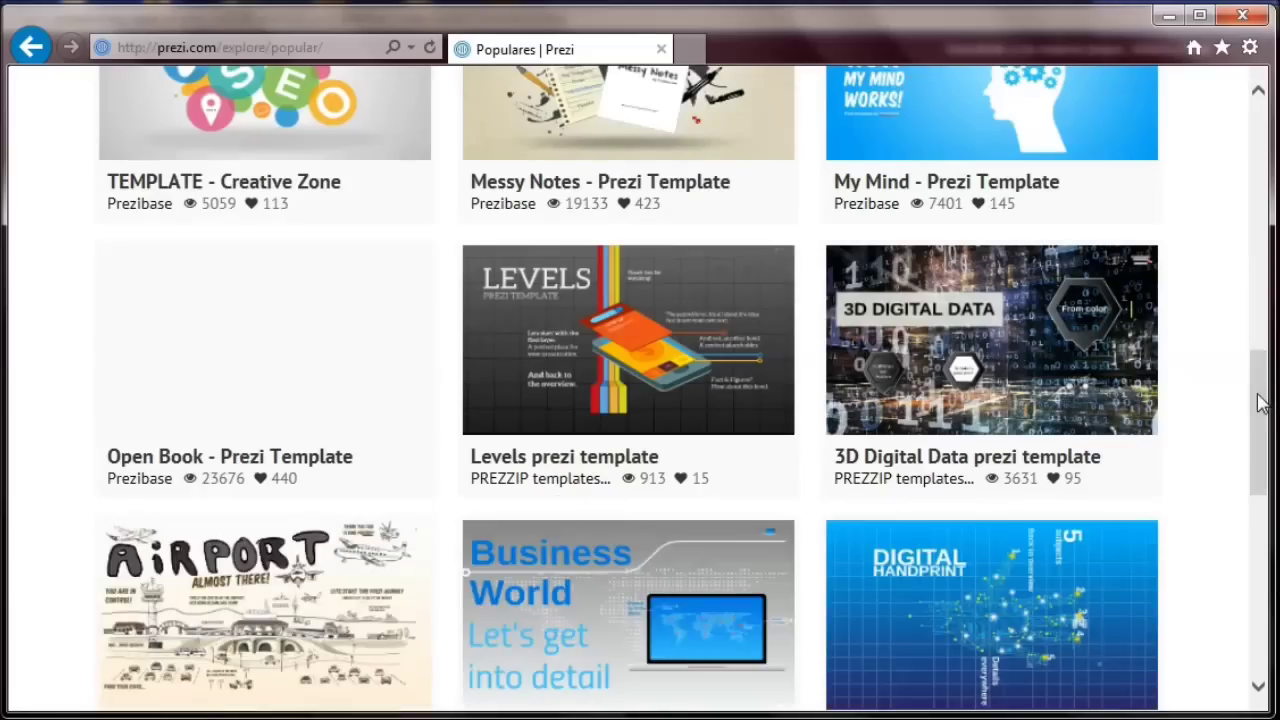
left_click_drag(1258, 403, 1204, 204)
scroll(1203, 194, "down", 1)
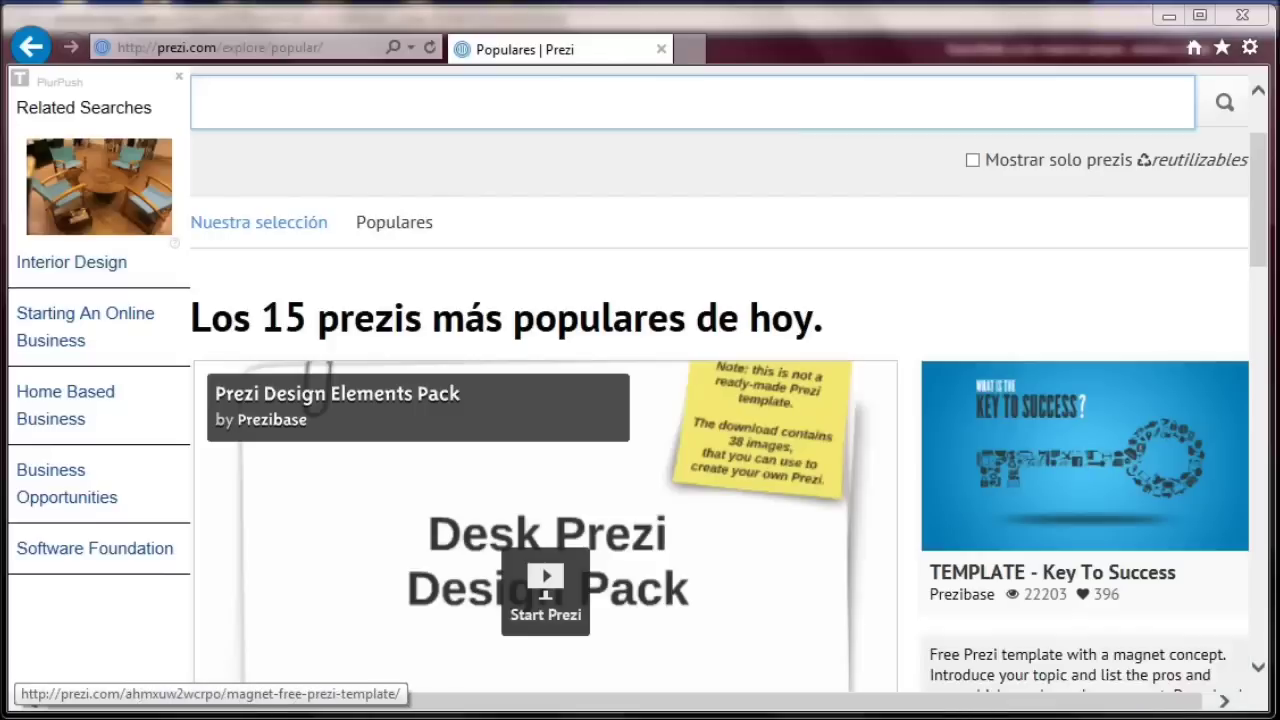
- Open the popular prezi "TEMPLATE - Key To Success" and play it frame by frame through to the end
mouse_move(1053, 465)
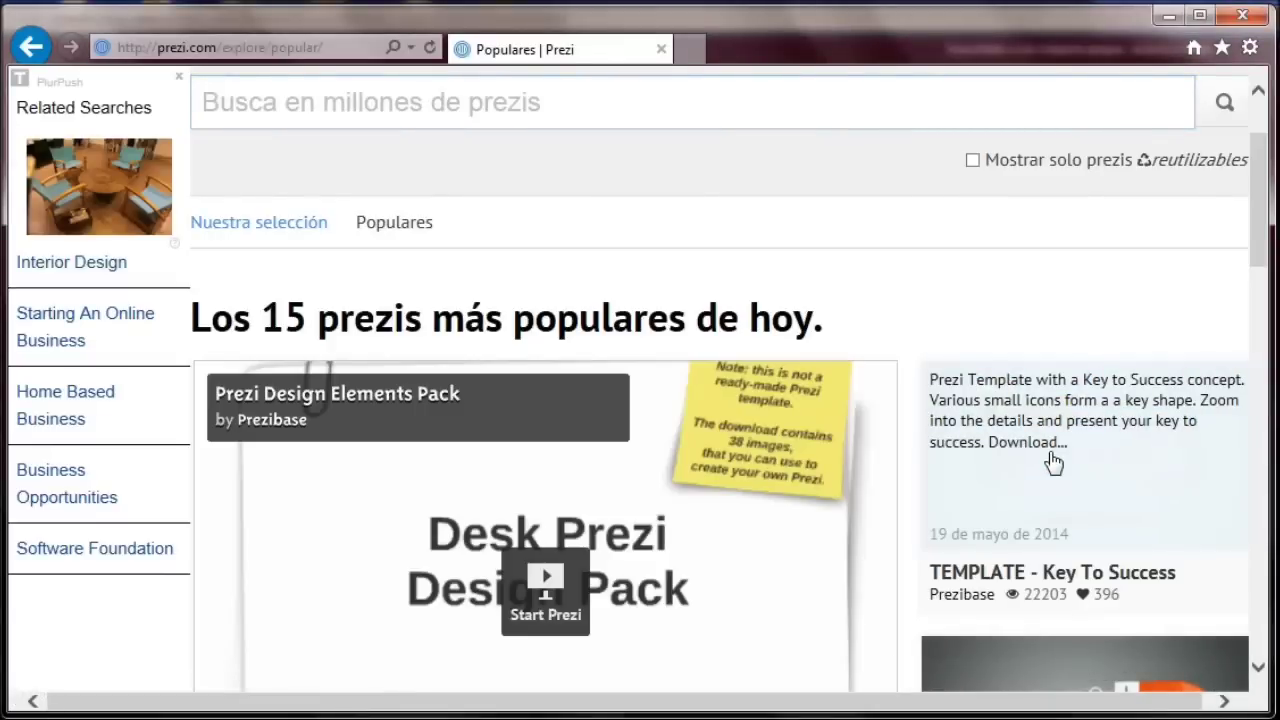
left_click(611, 637)
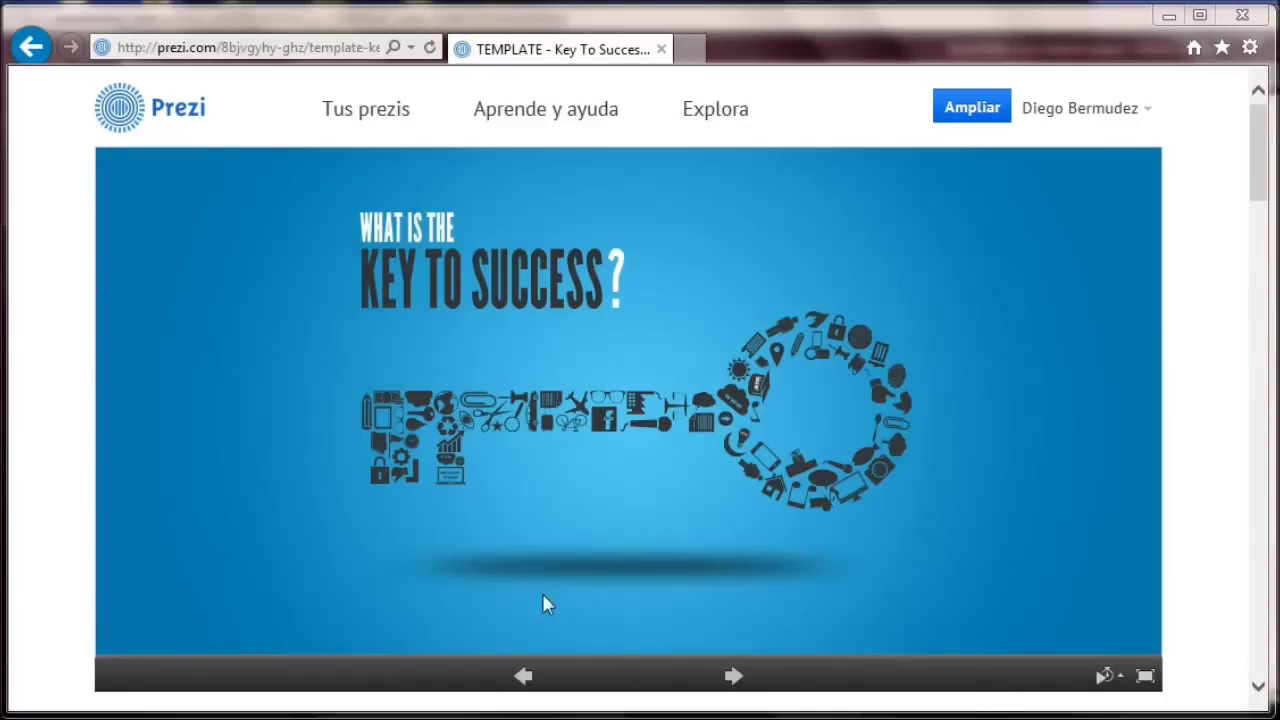
left_click(733, 678)
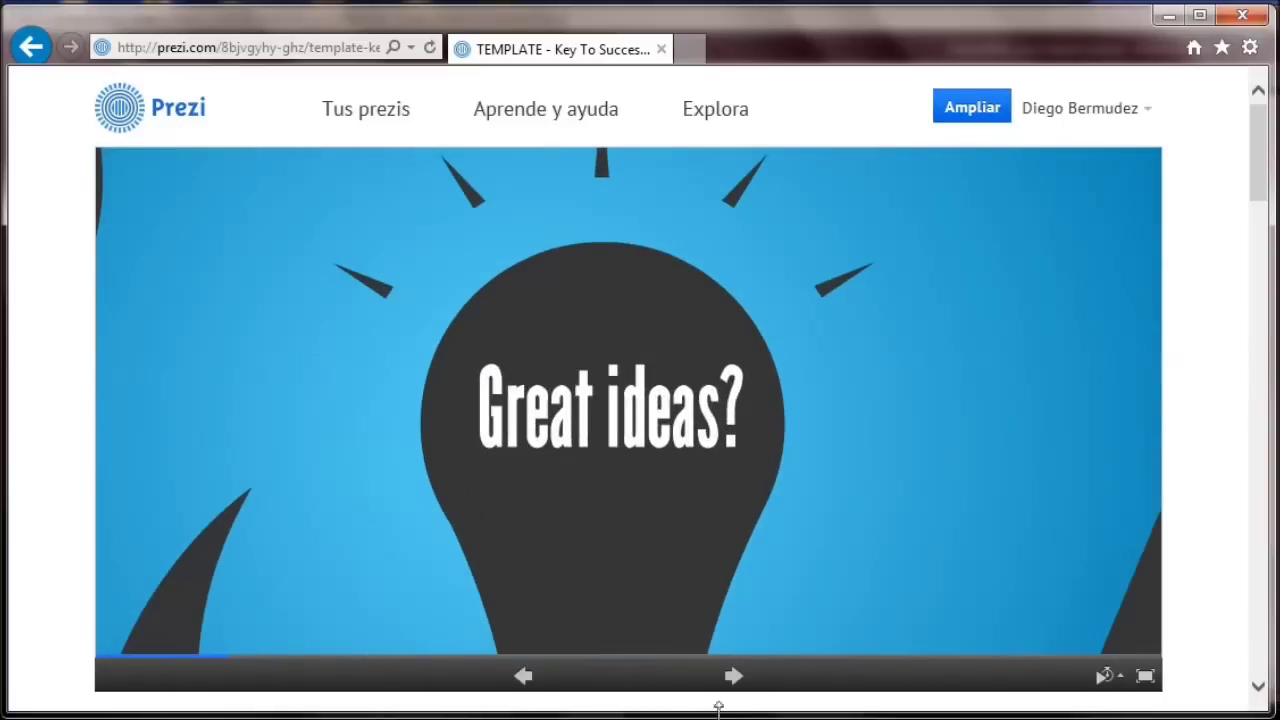
left_click(733, 678)
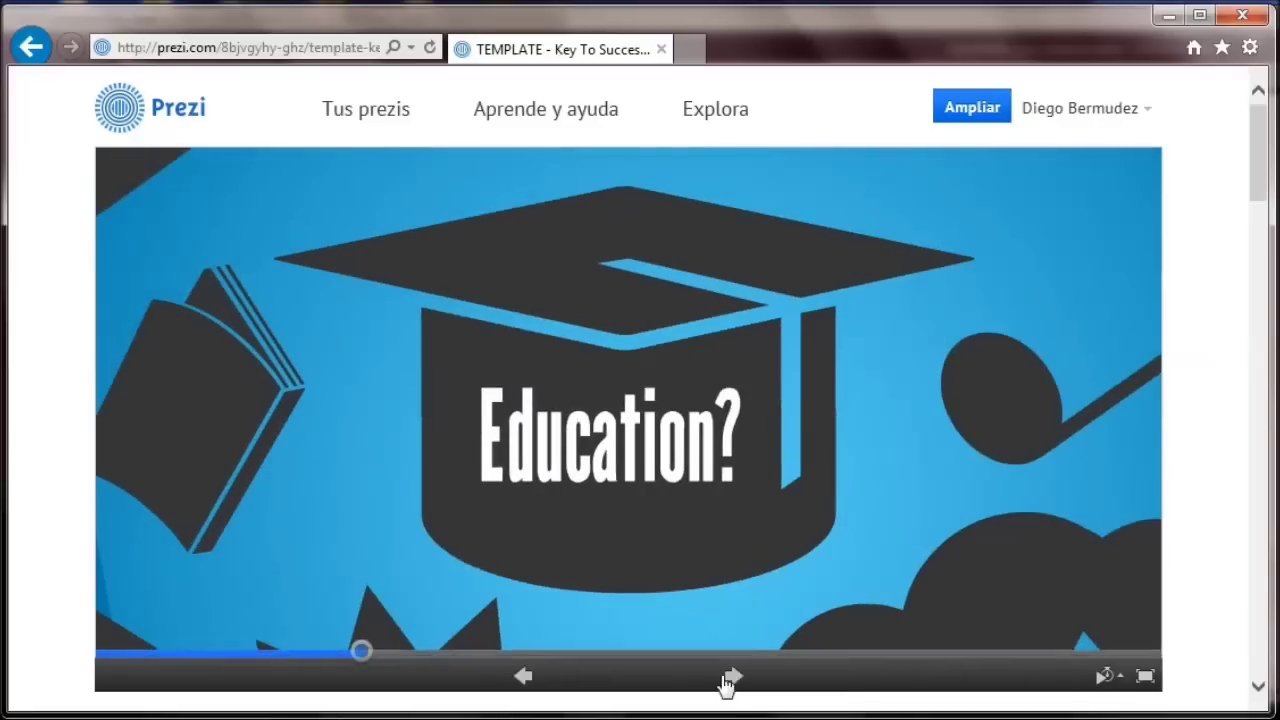
left_click(734, 680)
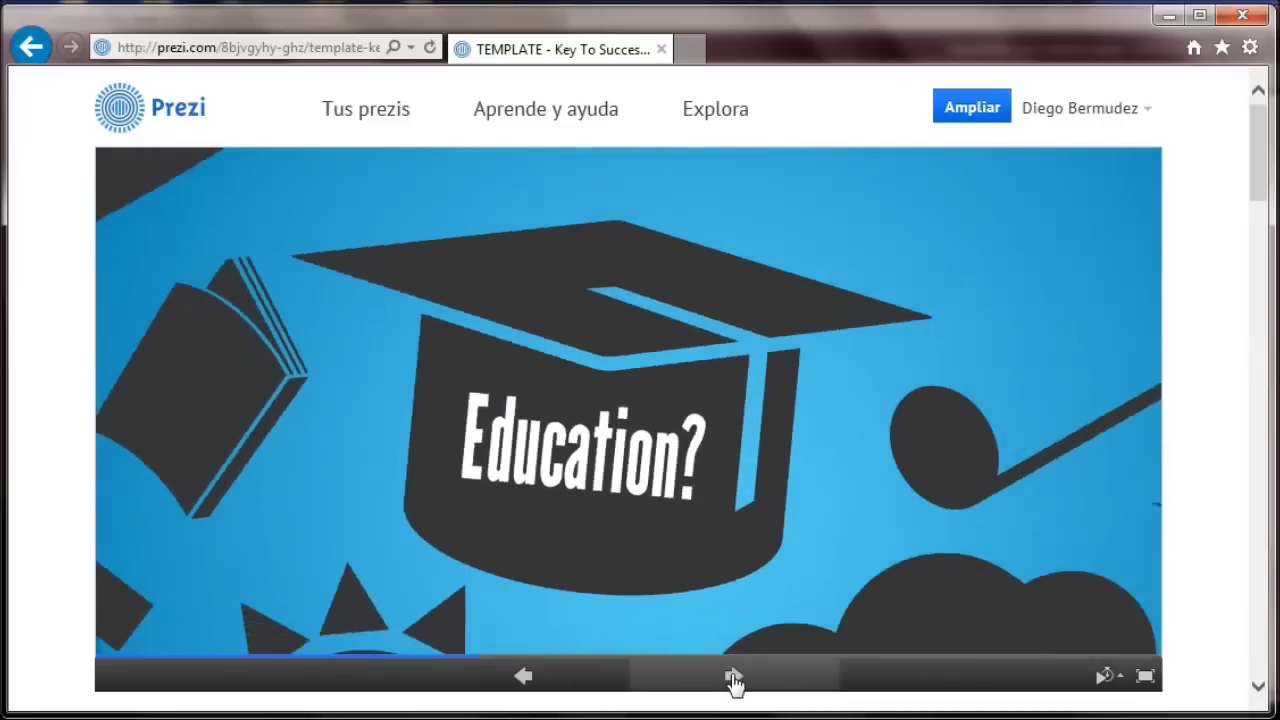
left_click(734, 680)
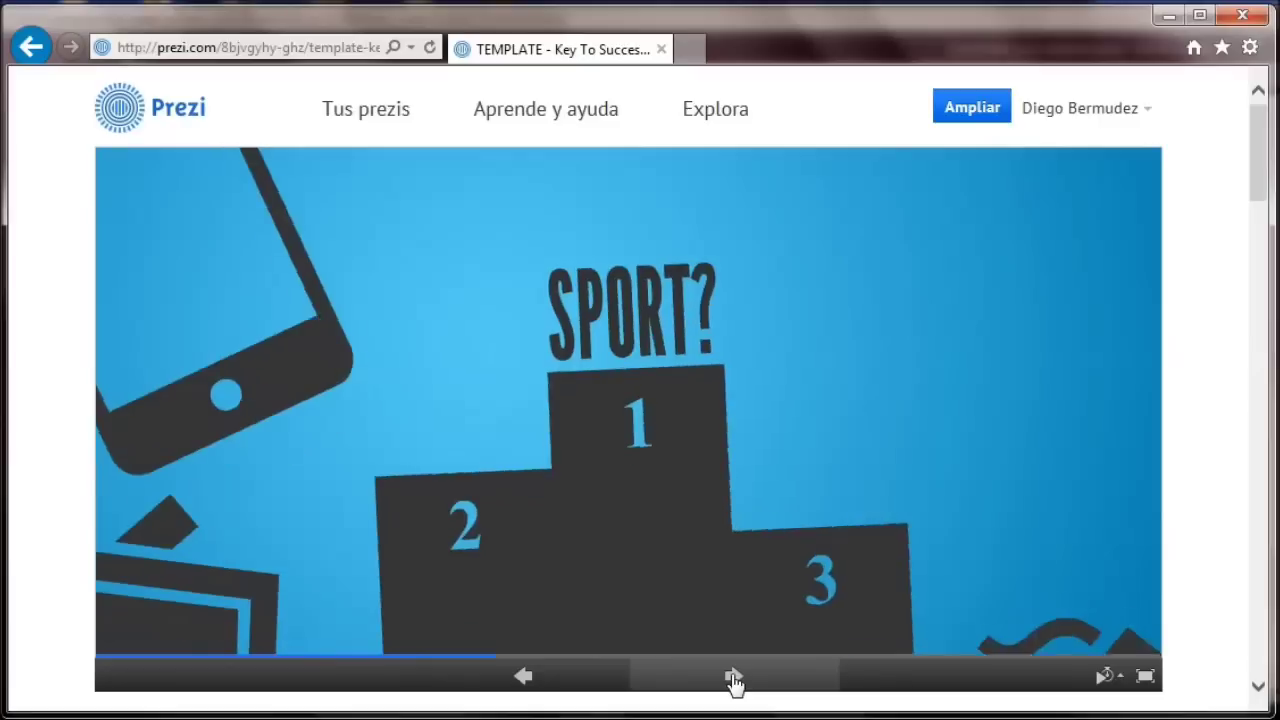
left_click(734, 680)
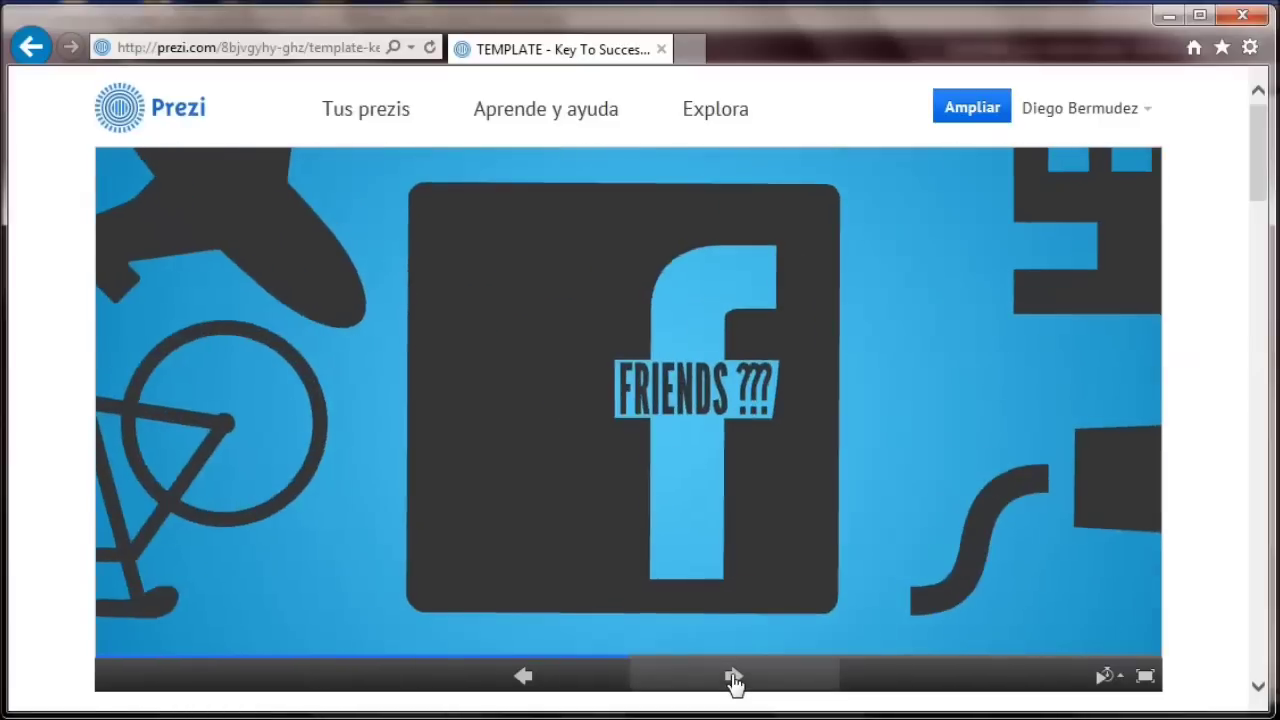
left_click(734, 680)
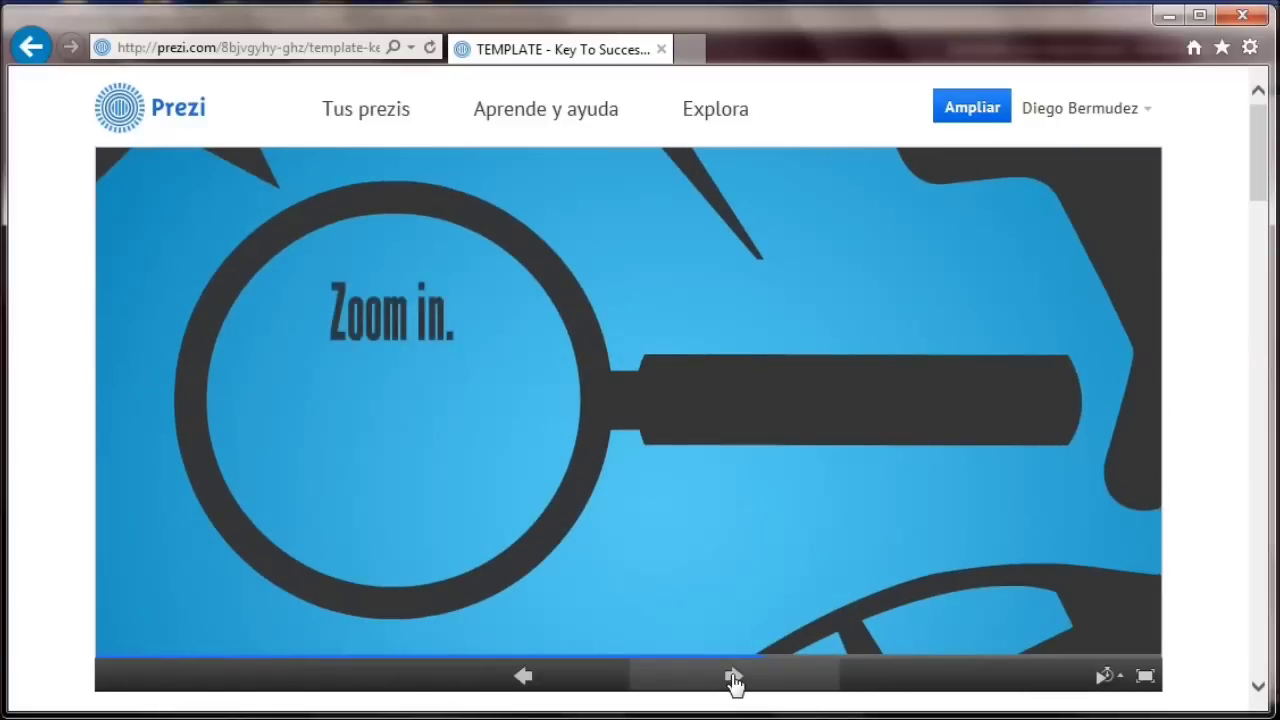
left_click(734, 680)
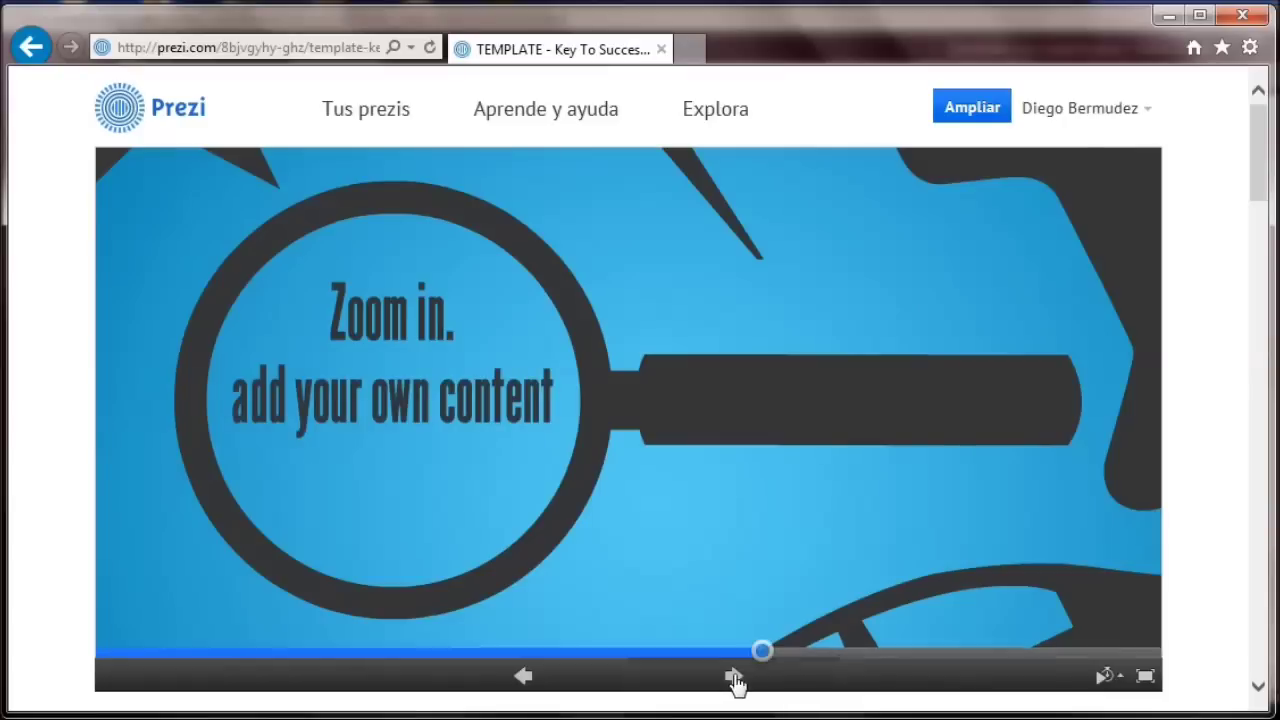
left_click(735, 681)
left_click(735, 681)
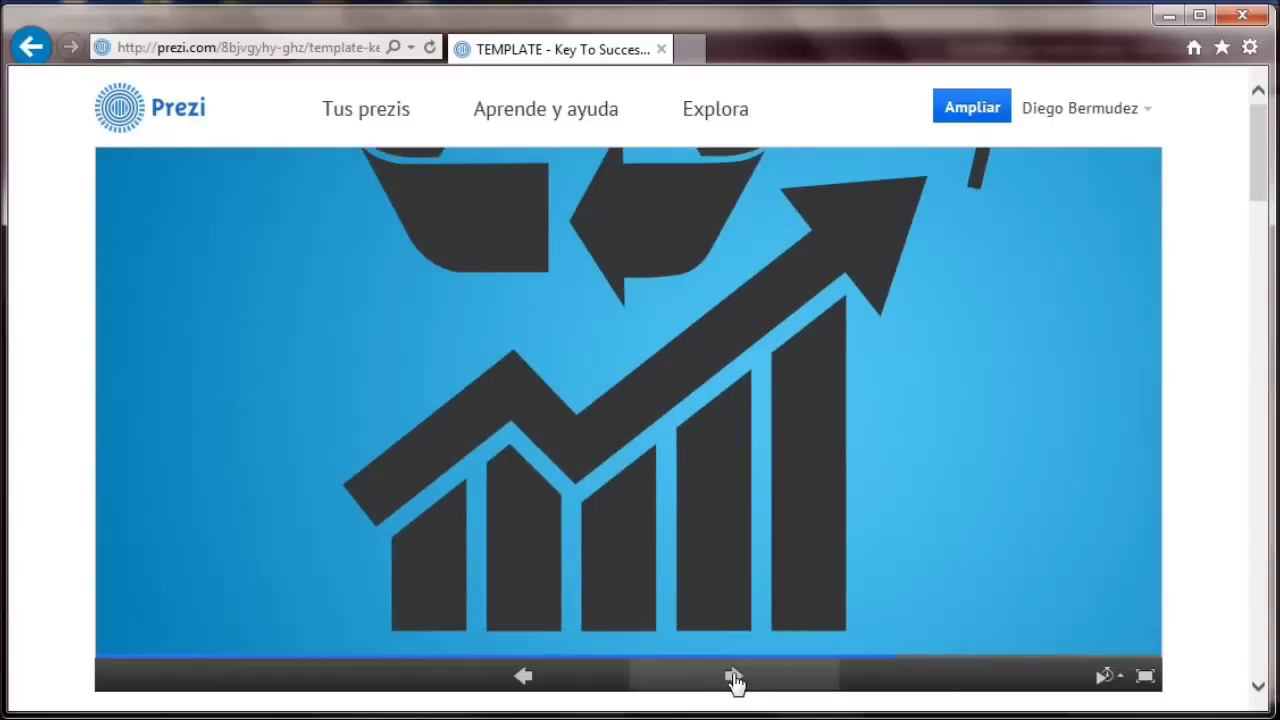
left_click(735, 681)
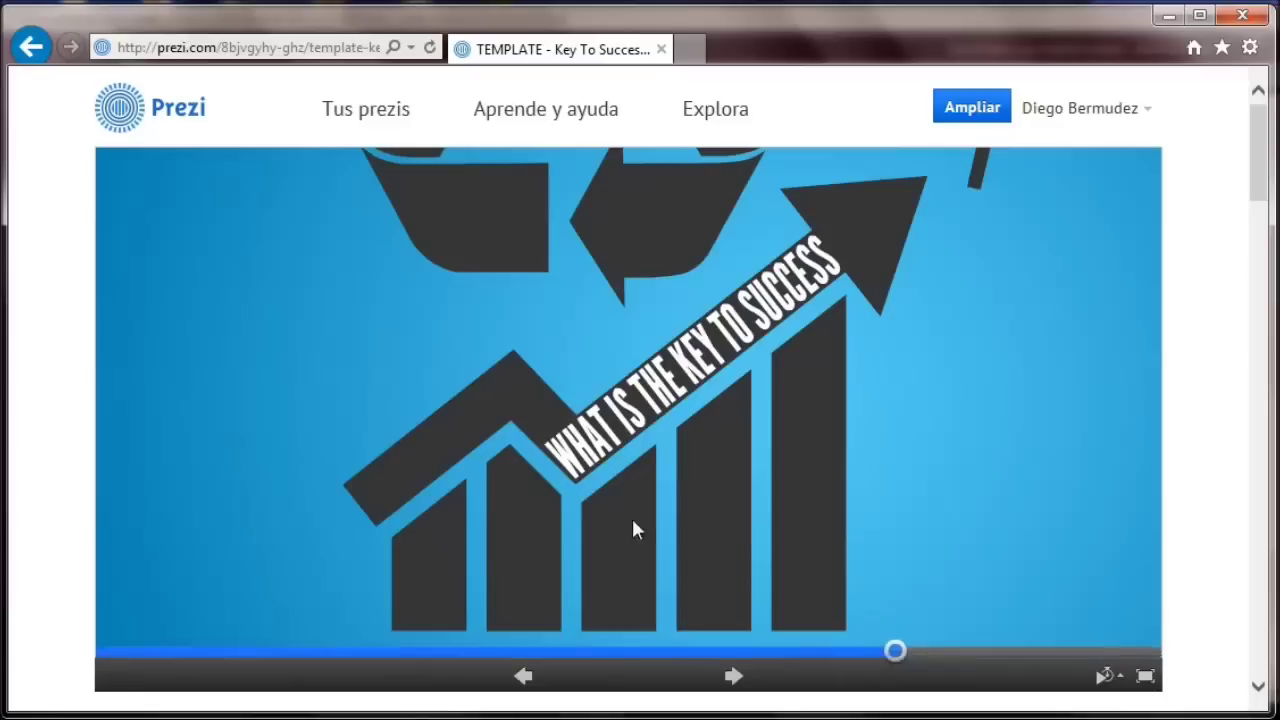
left_click(733, 678)
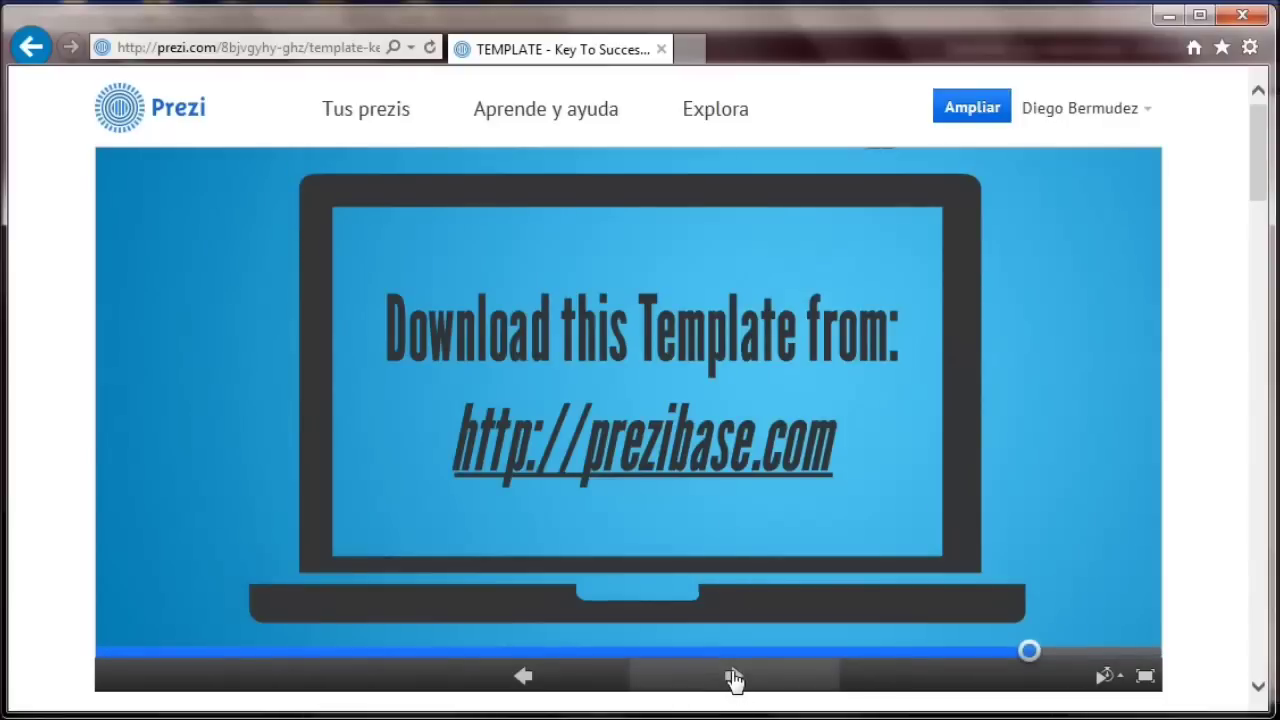
left_click(733, 678)
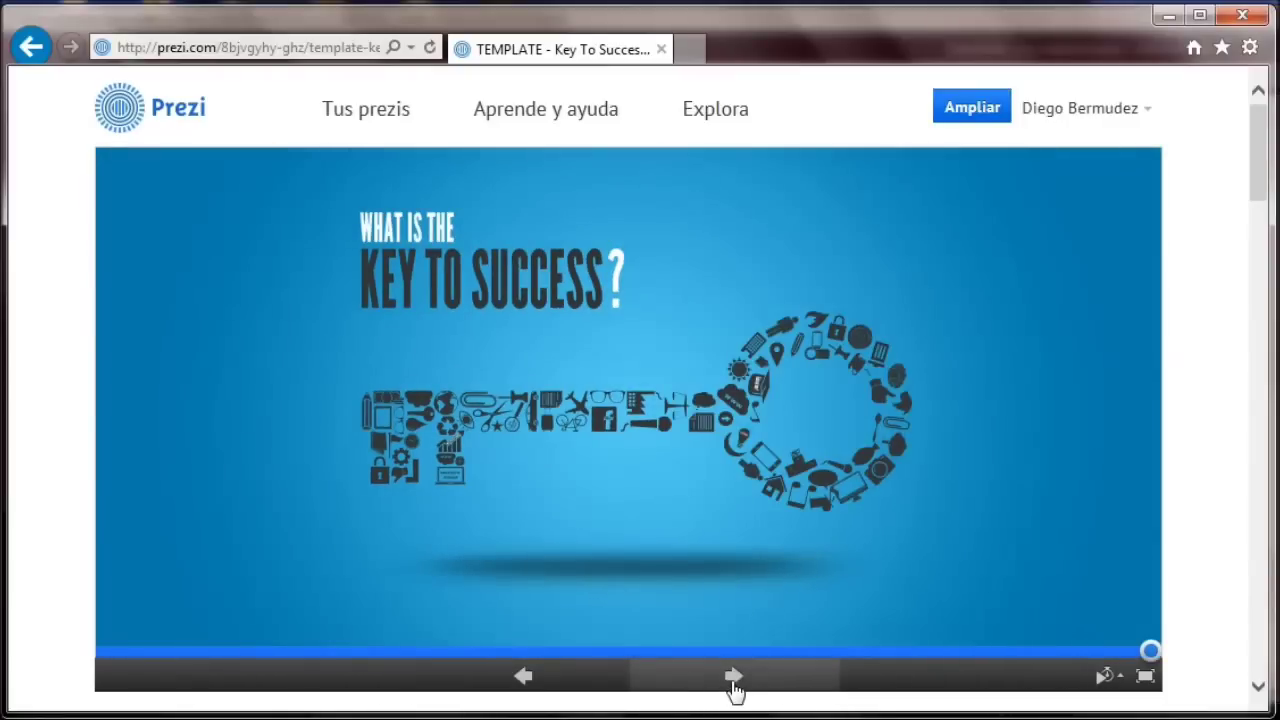
left_click(735, 680)
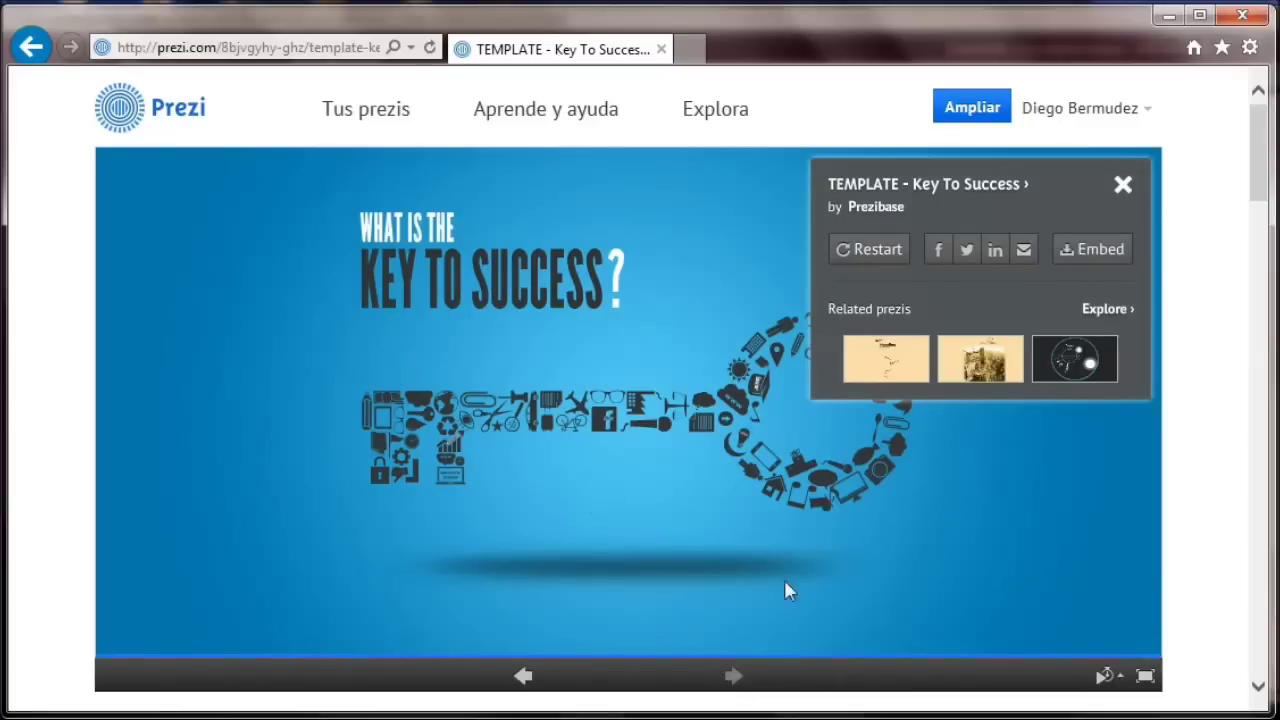
- Open the same author's "My Mind - Prezi Template" and play it frame by frame through to the end
scroll(1000, 600, "down", 15)
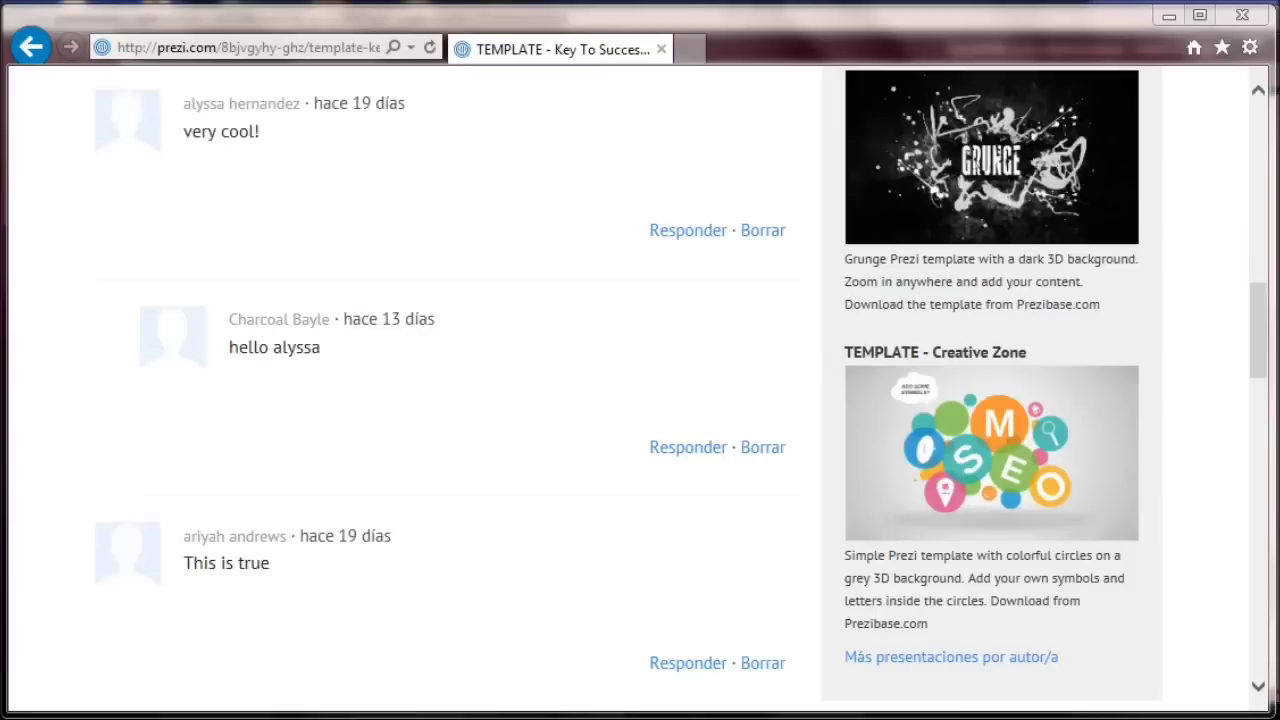
left_click(990, 455)
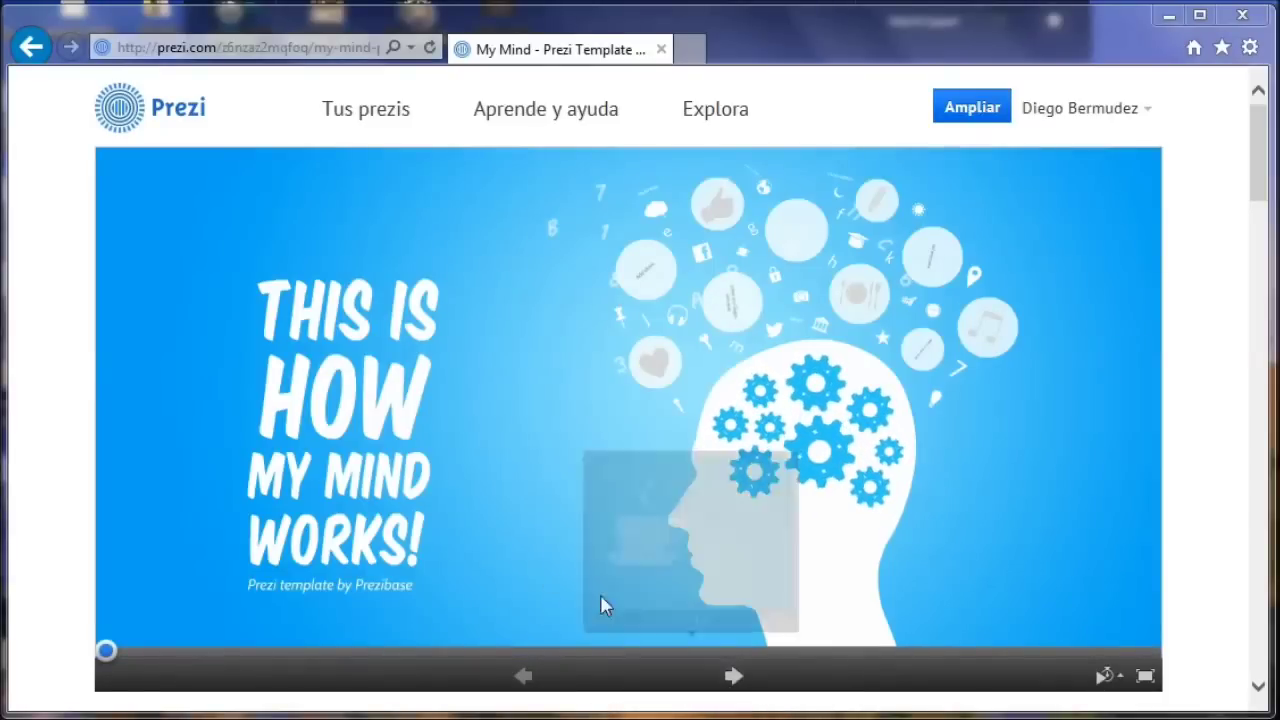
left_click(734, 678)
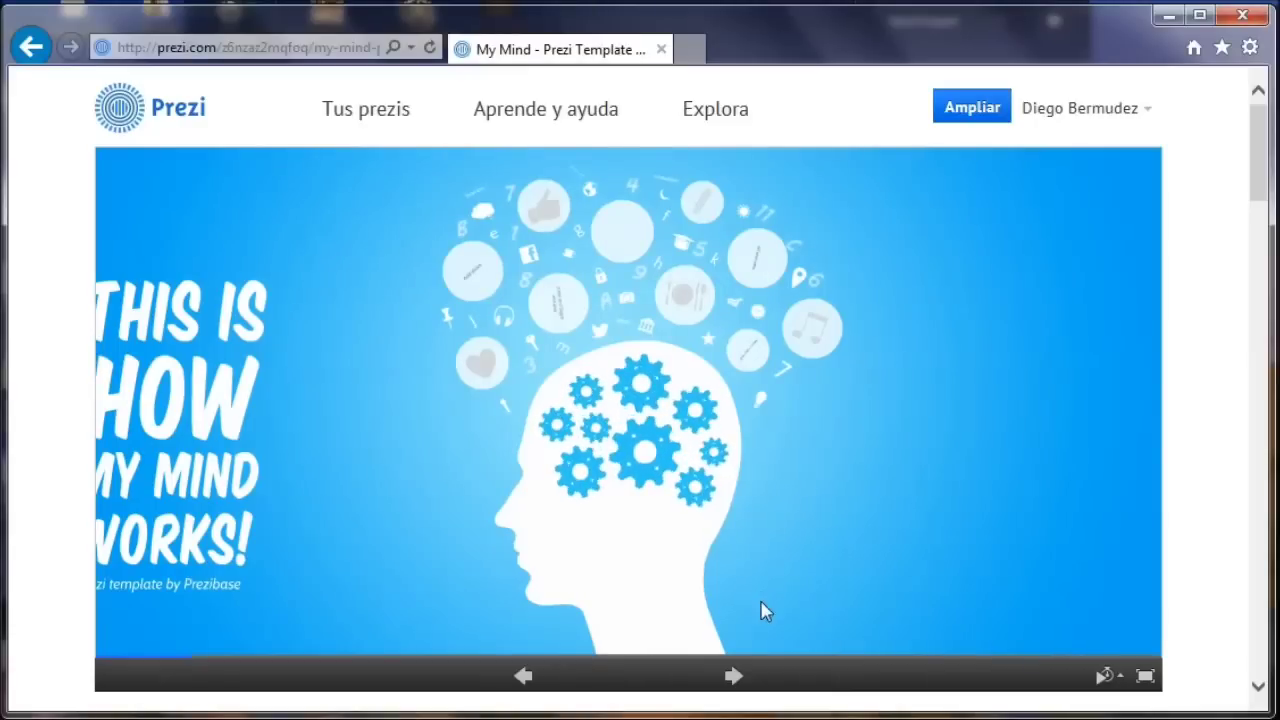
left_click(734, 680)
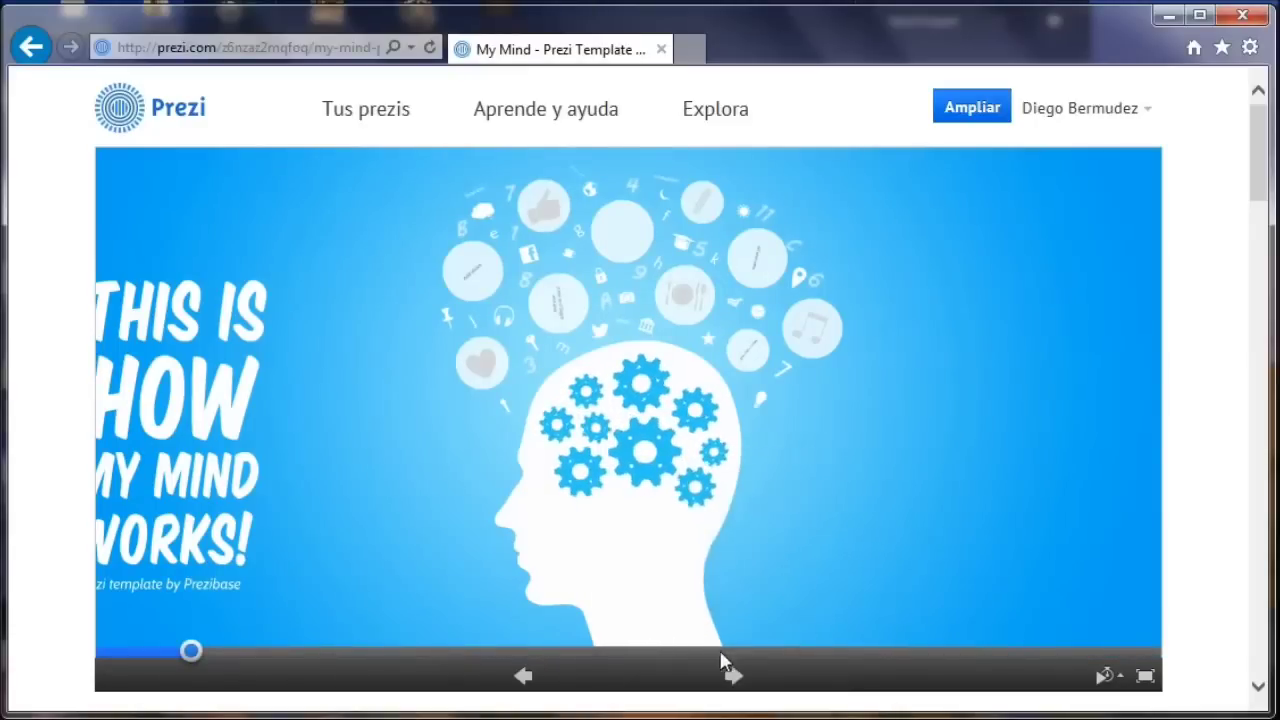
left_click(734, 680)
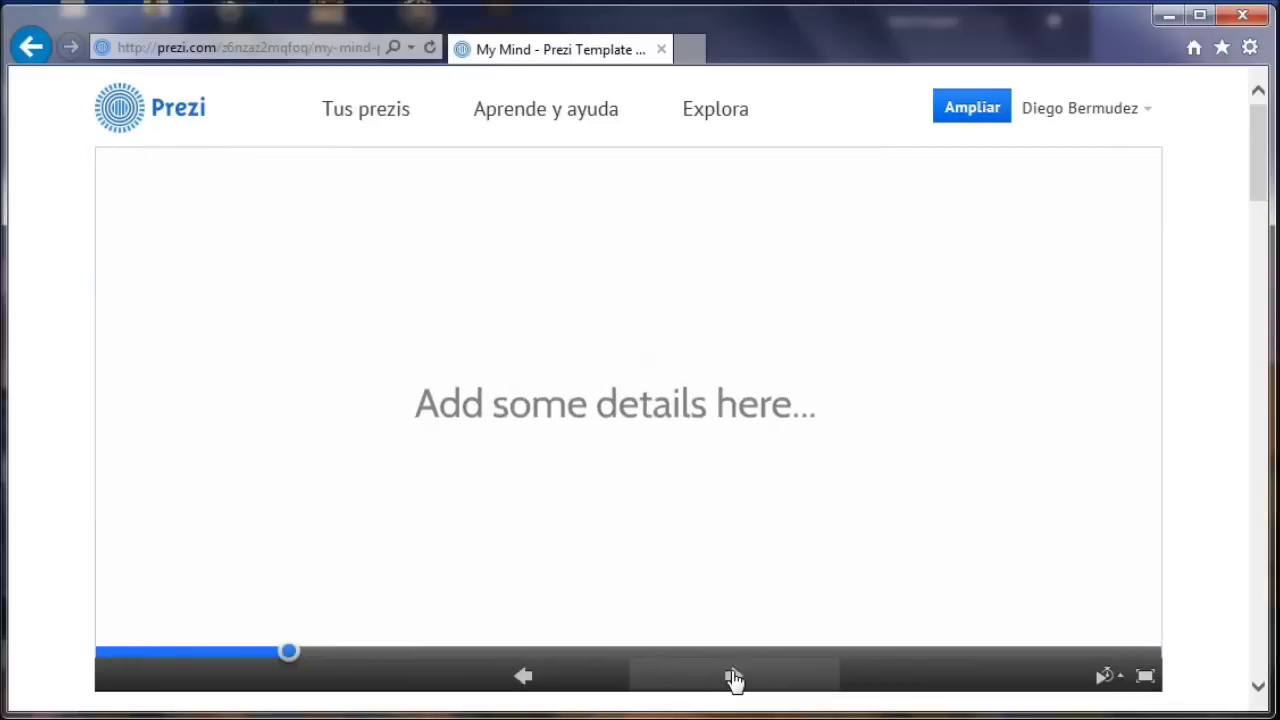
left_click(734, 680)
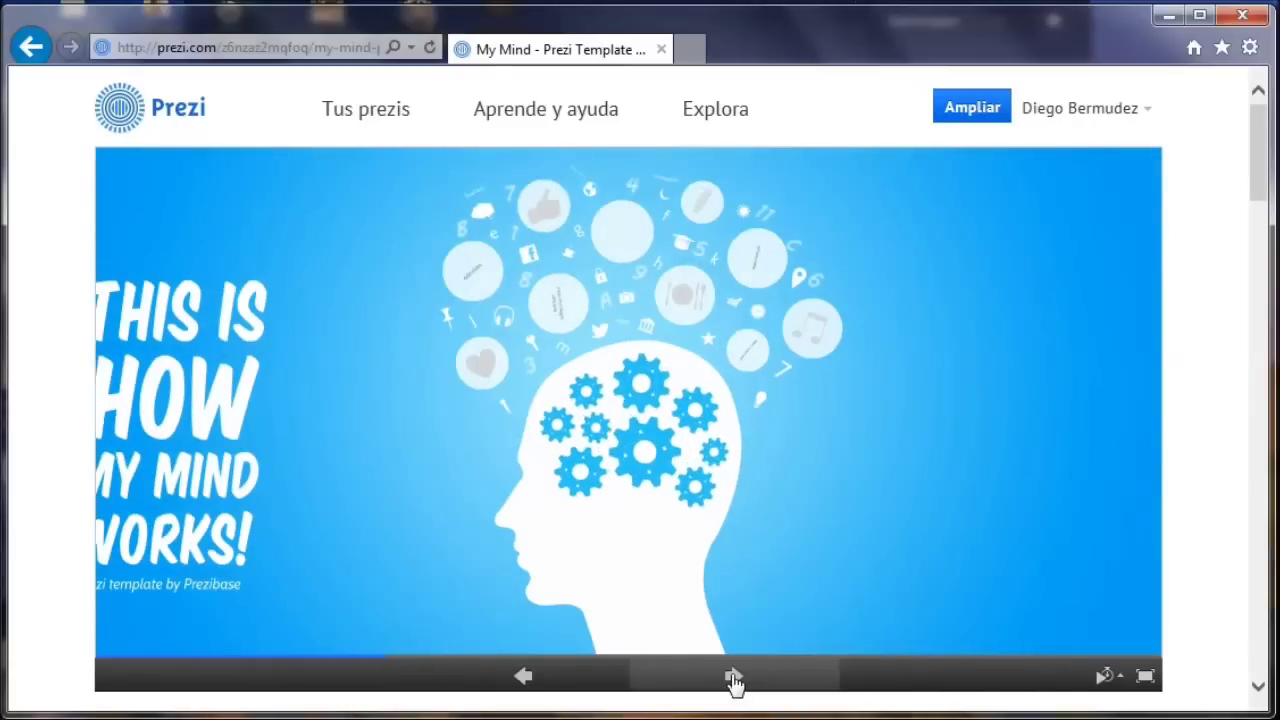
left_click(734, 680)
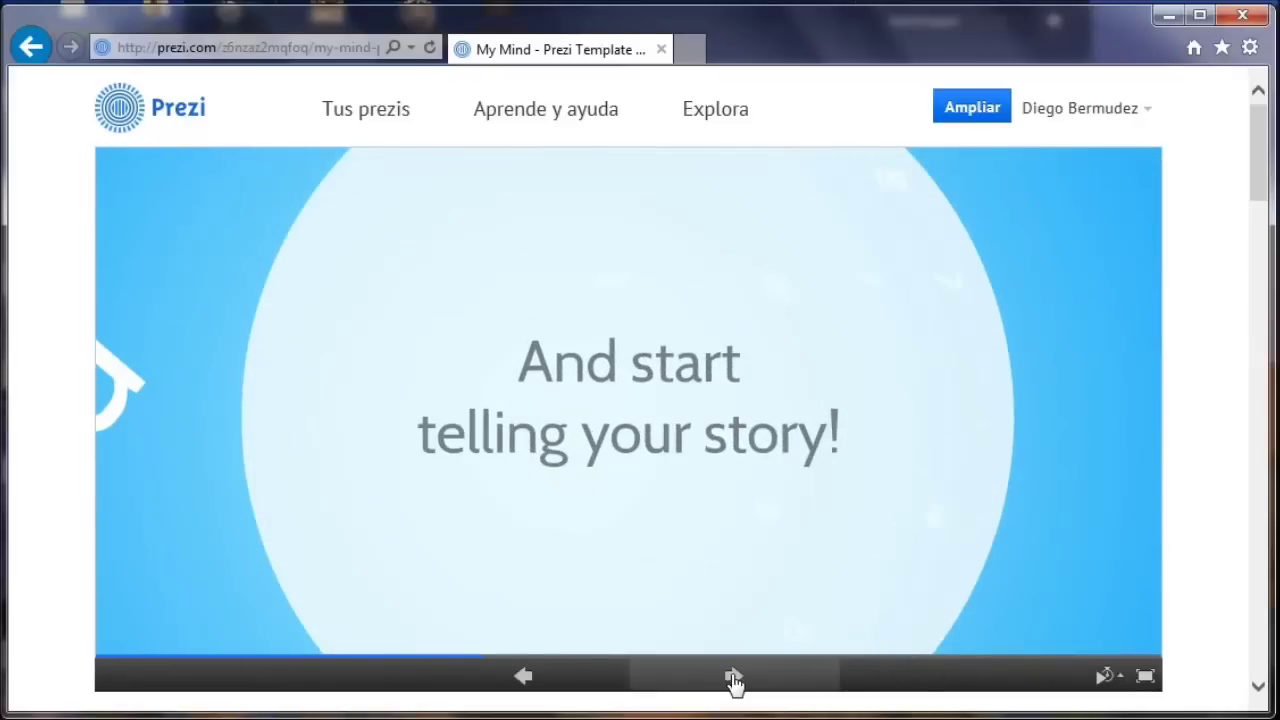
left_click(734, 680)
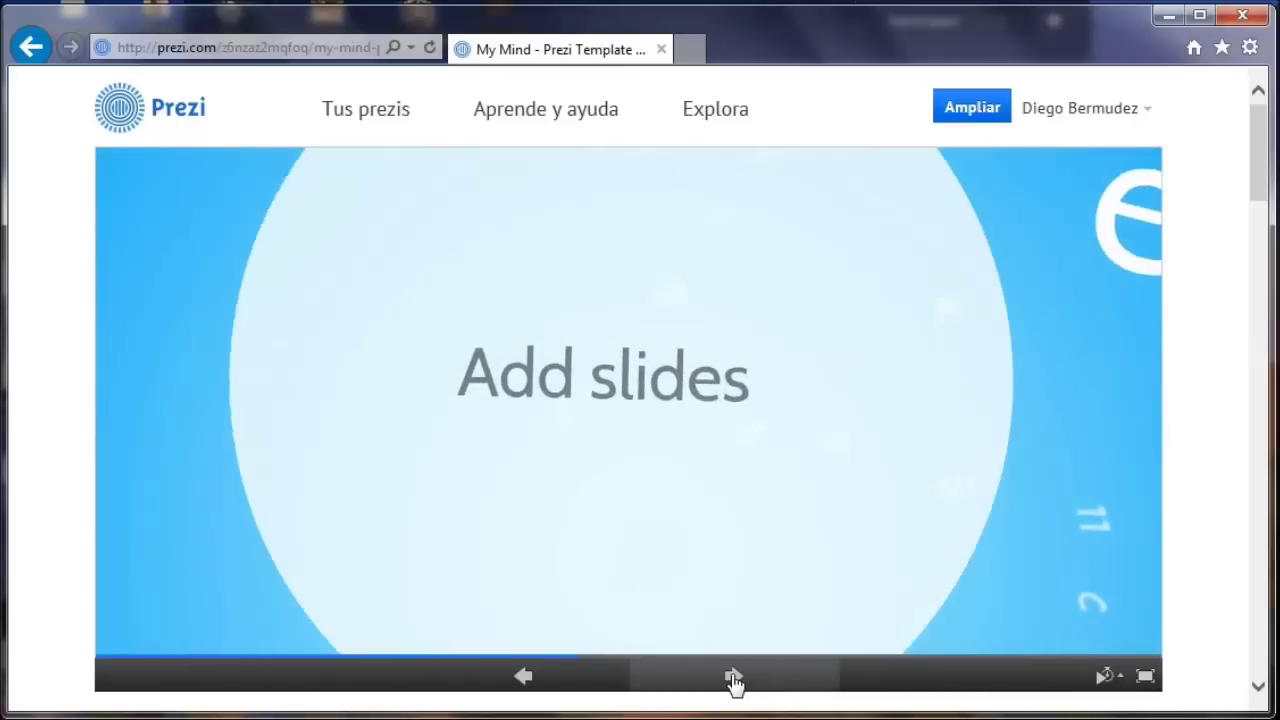
left_click(734, 680)
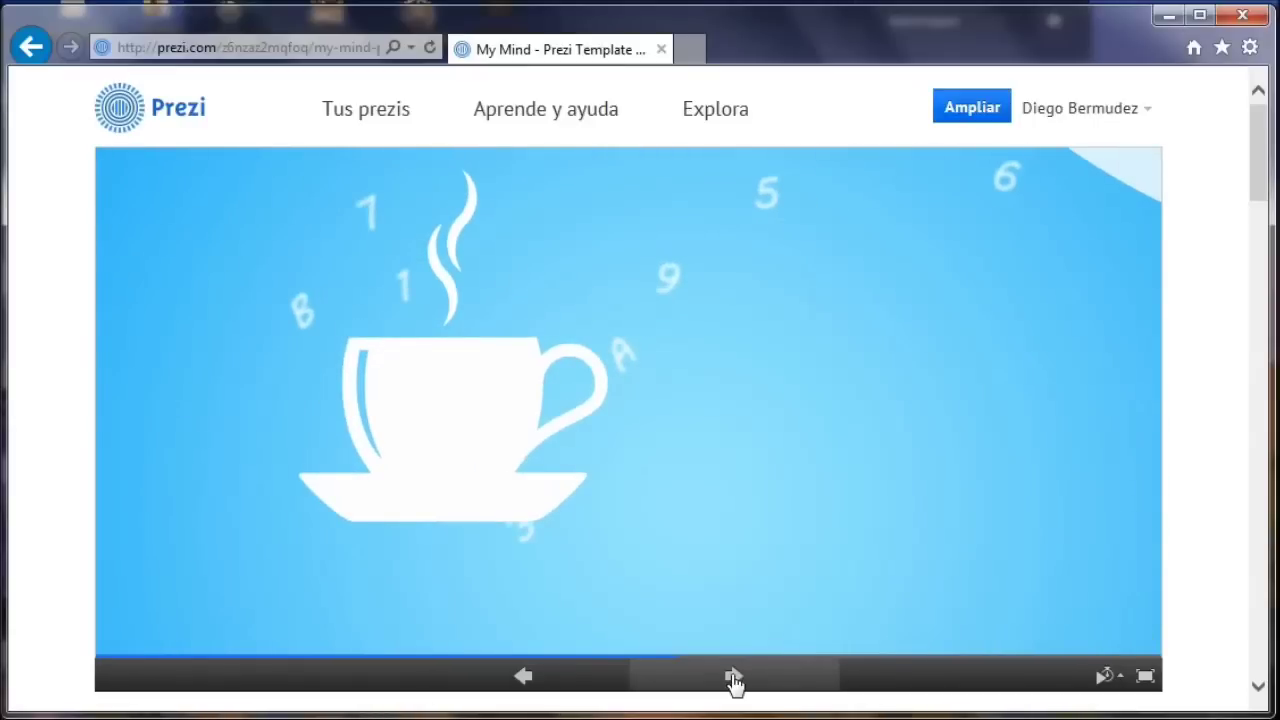
left_click(734, 680)
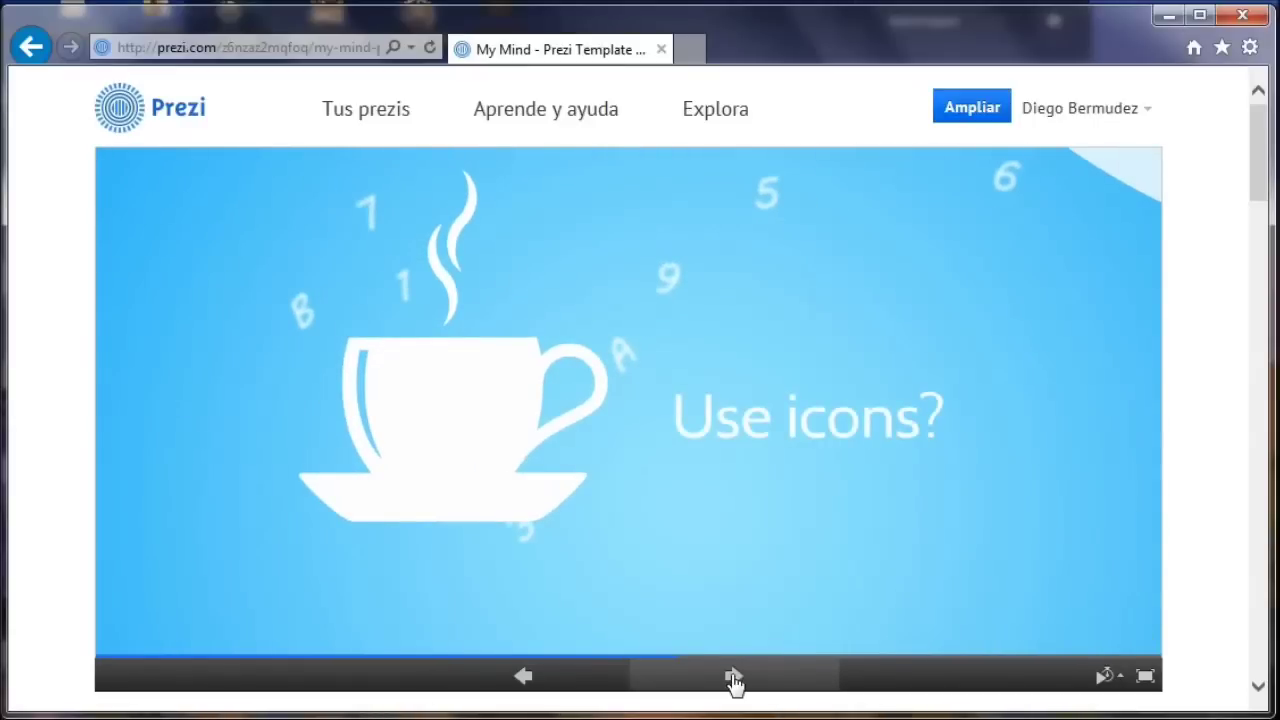
left_click(734, 680)
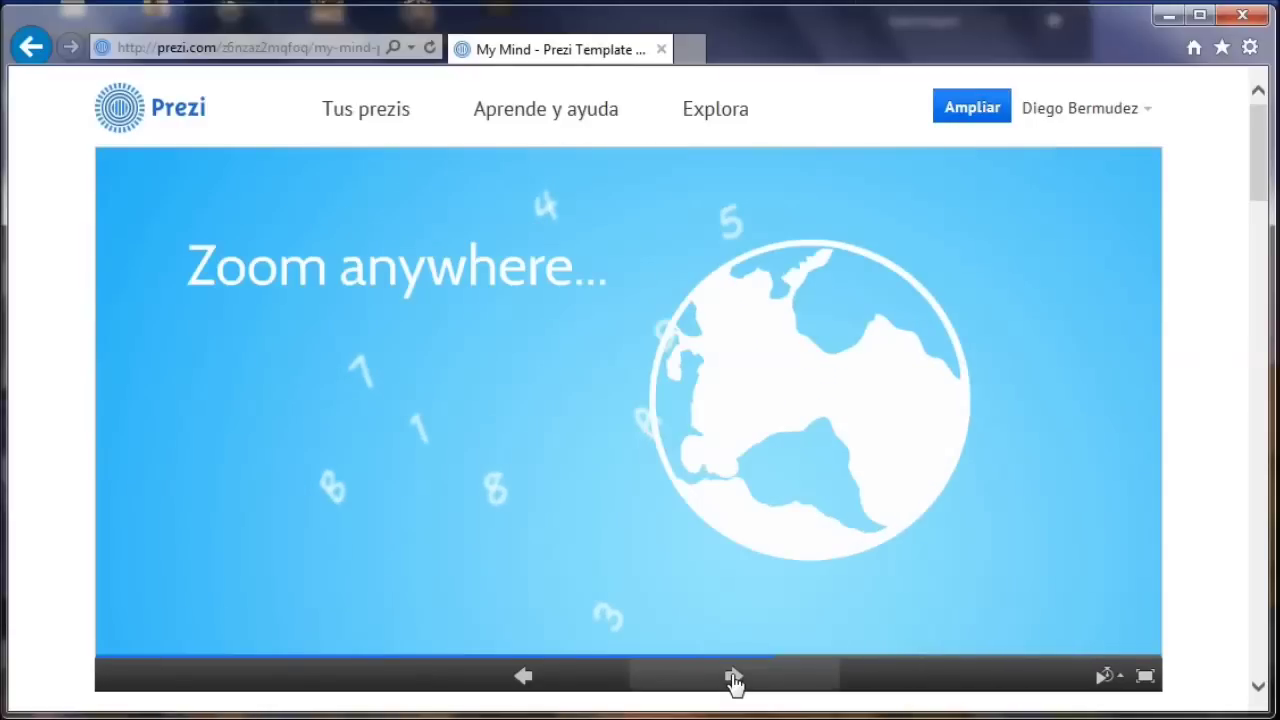
left_click(734, 680)
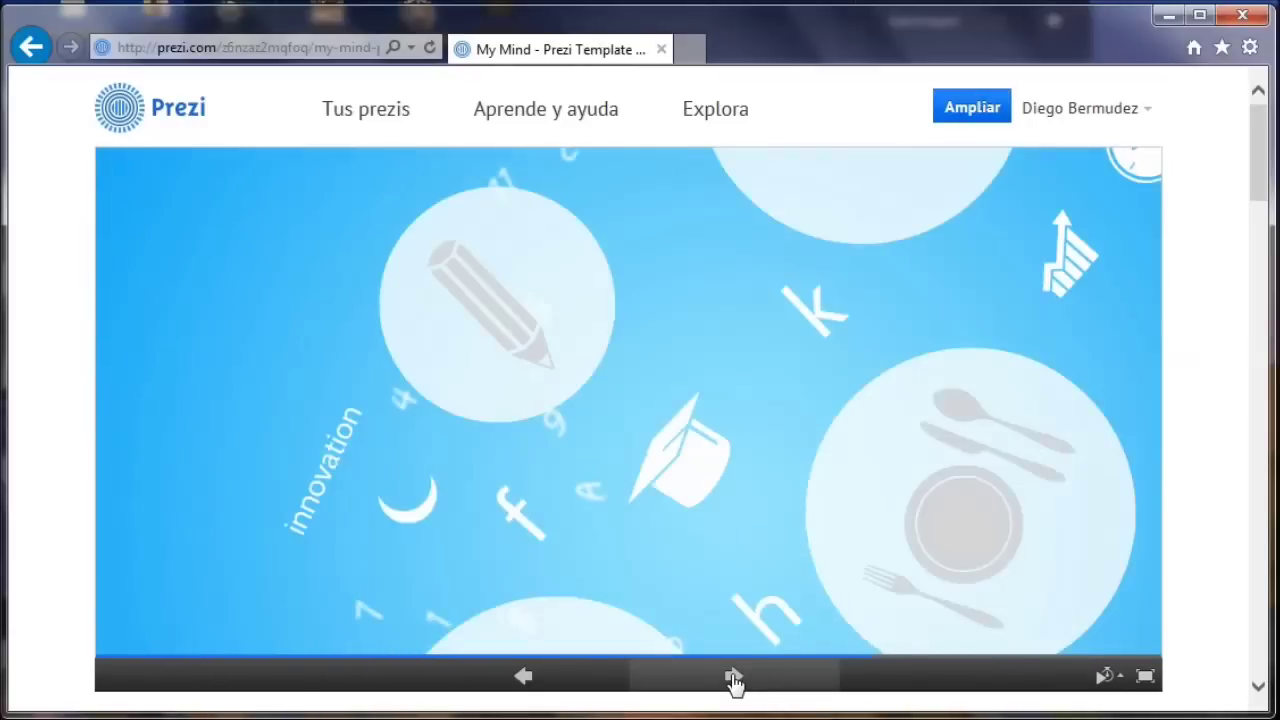
left_click(734, 680)
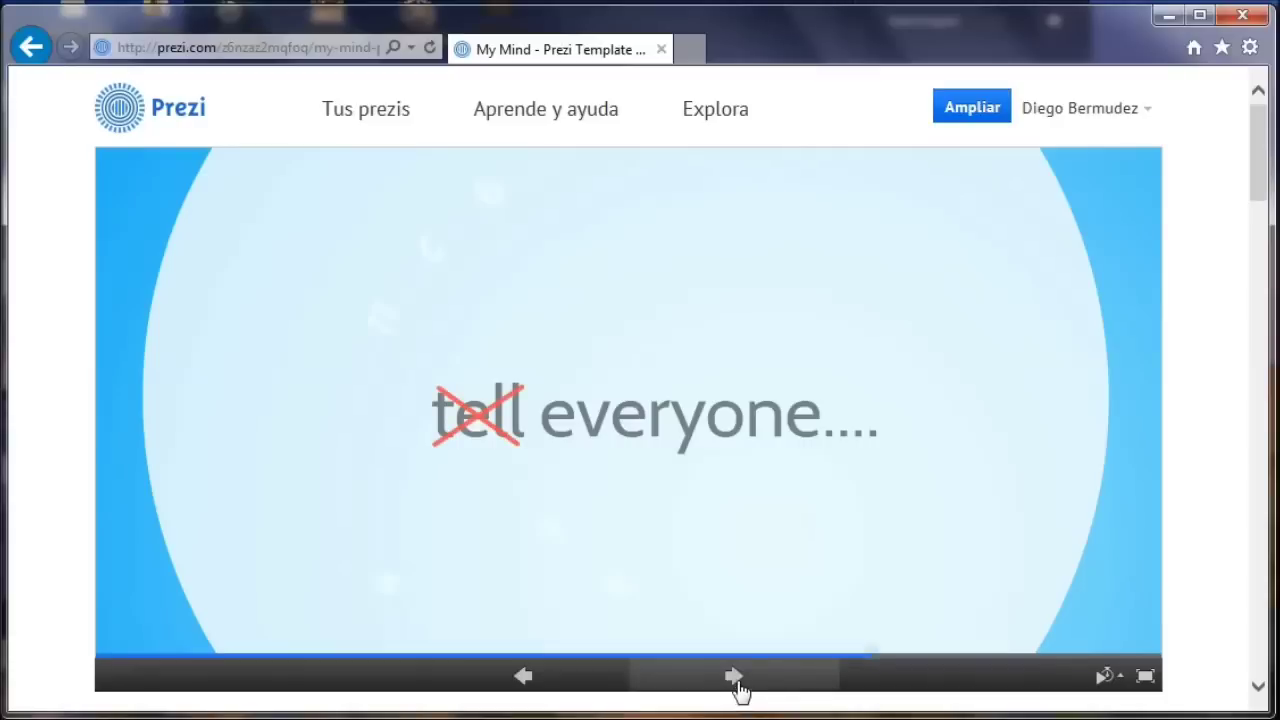
left_click(734, 680)
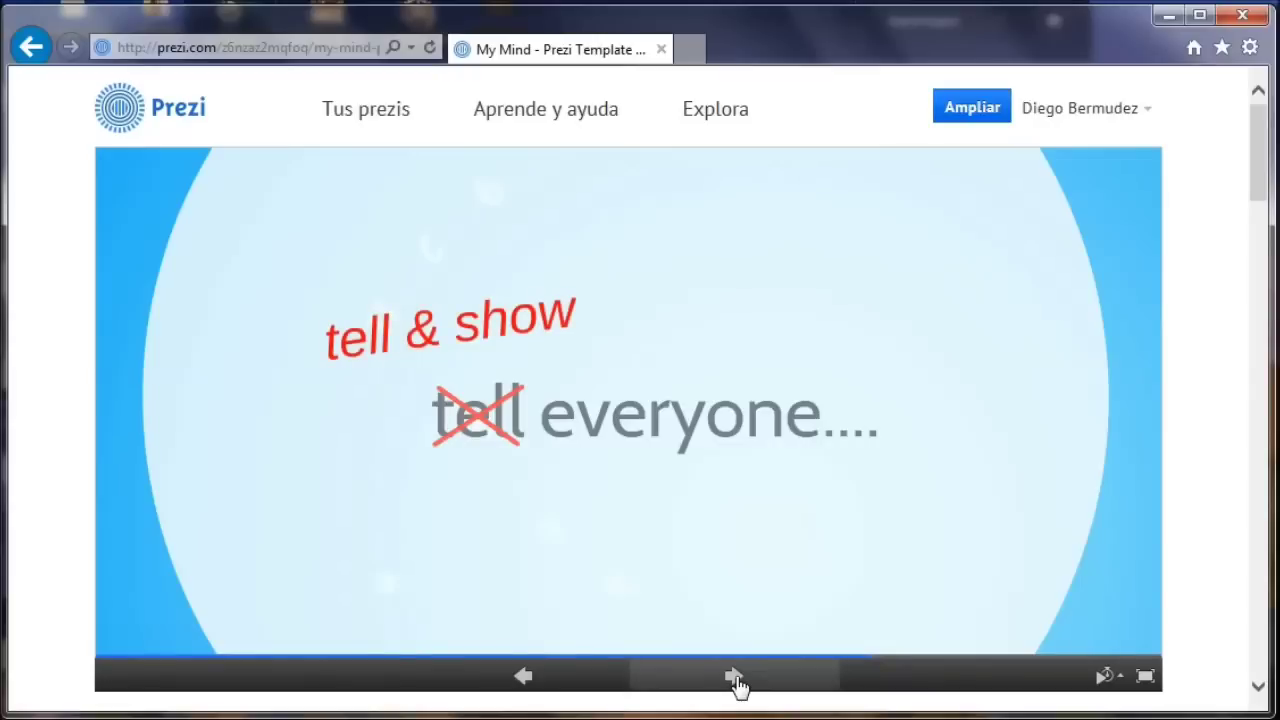
left_click(736, 680)
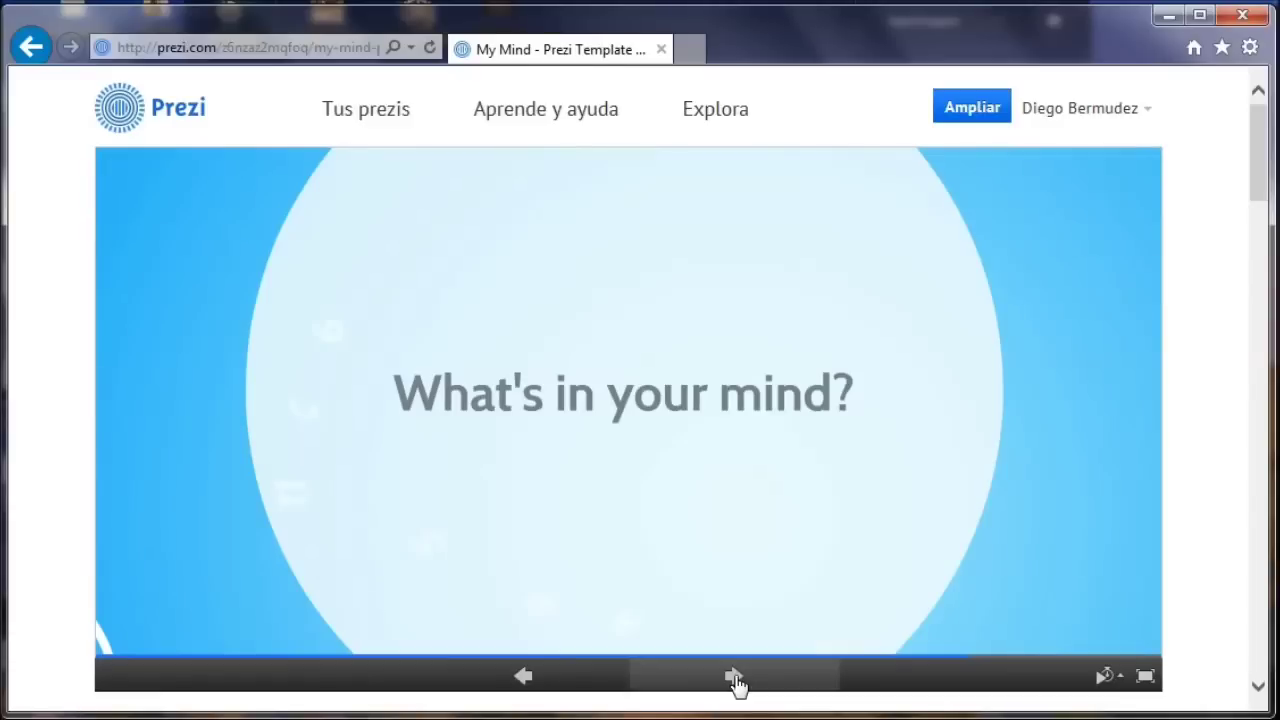
left_click(736, 680)
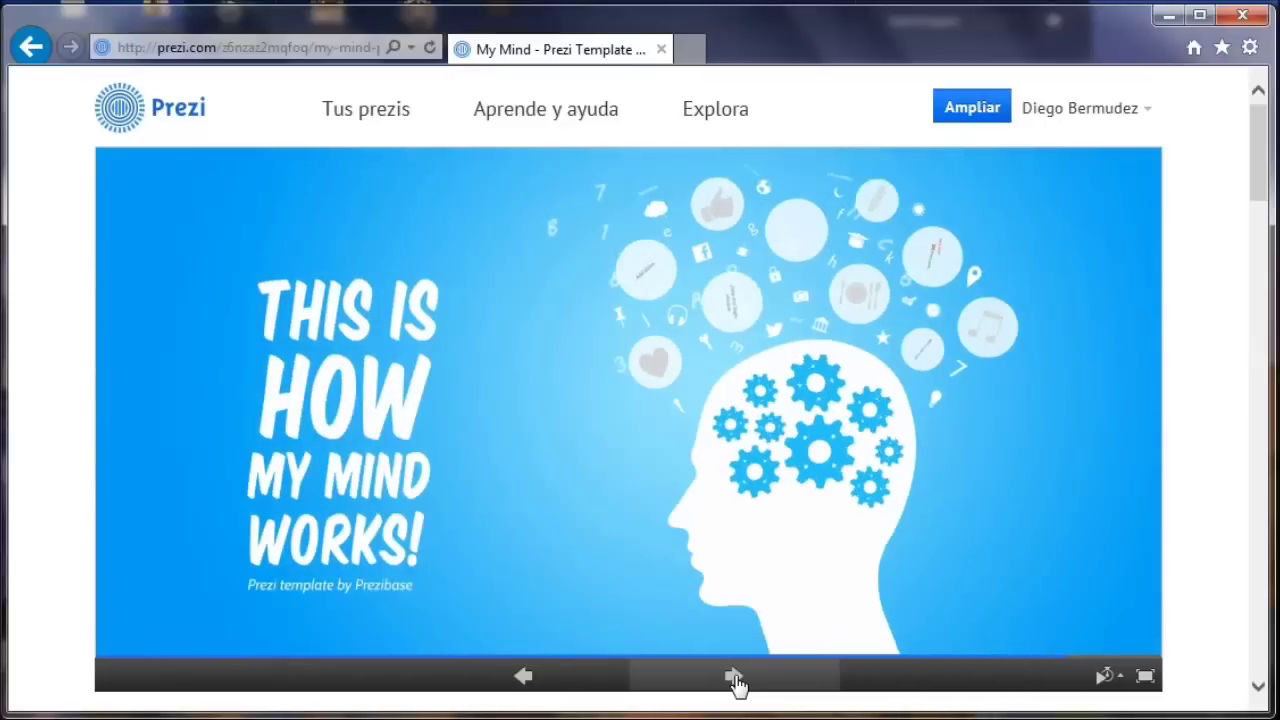
left_click(736, 680)
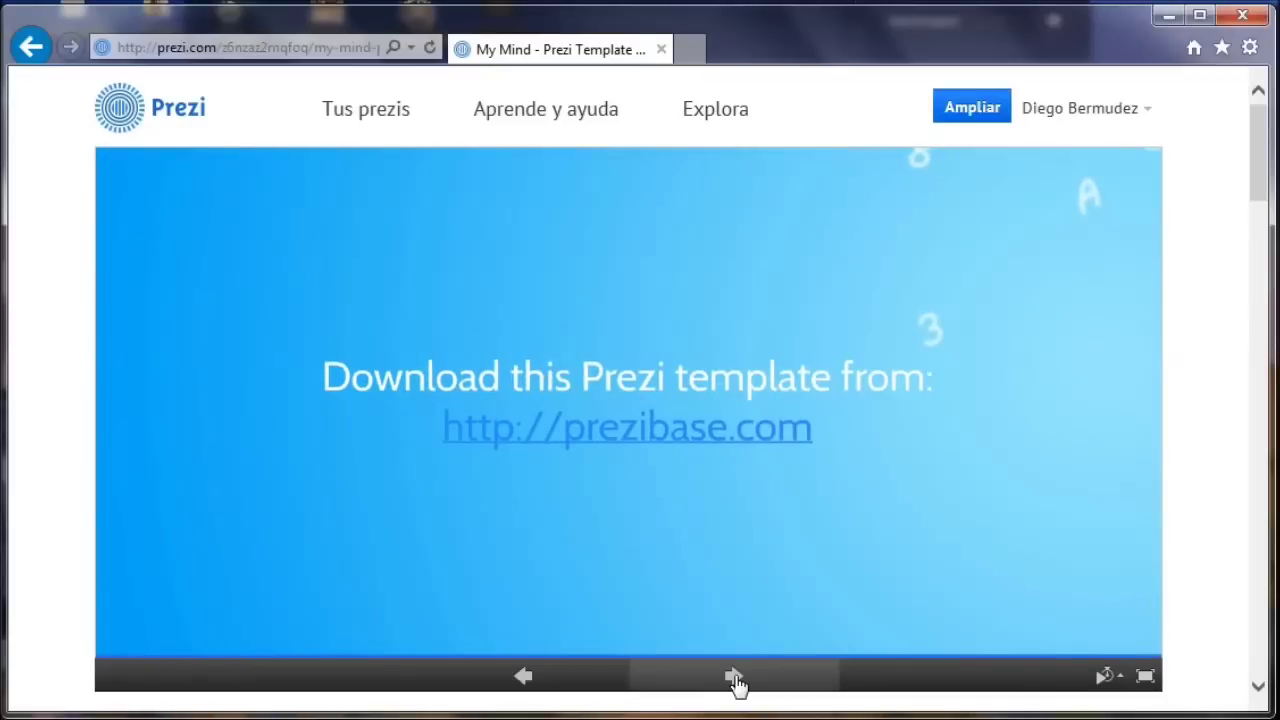
left_click(736, 680)
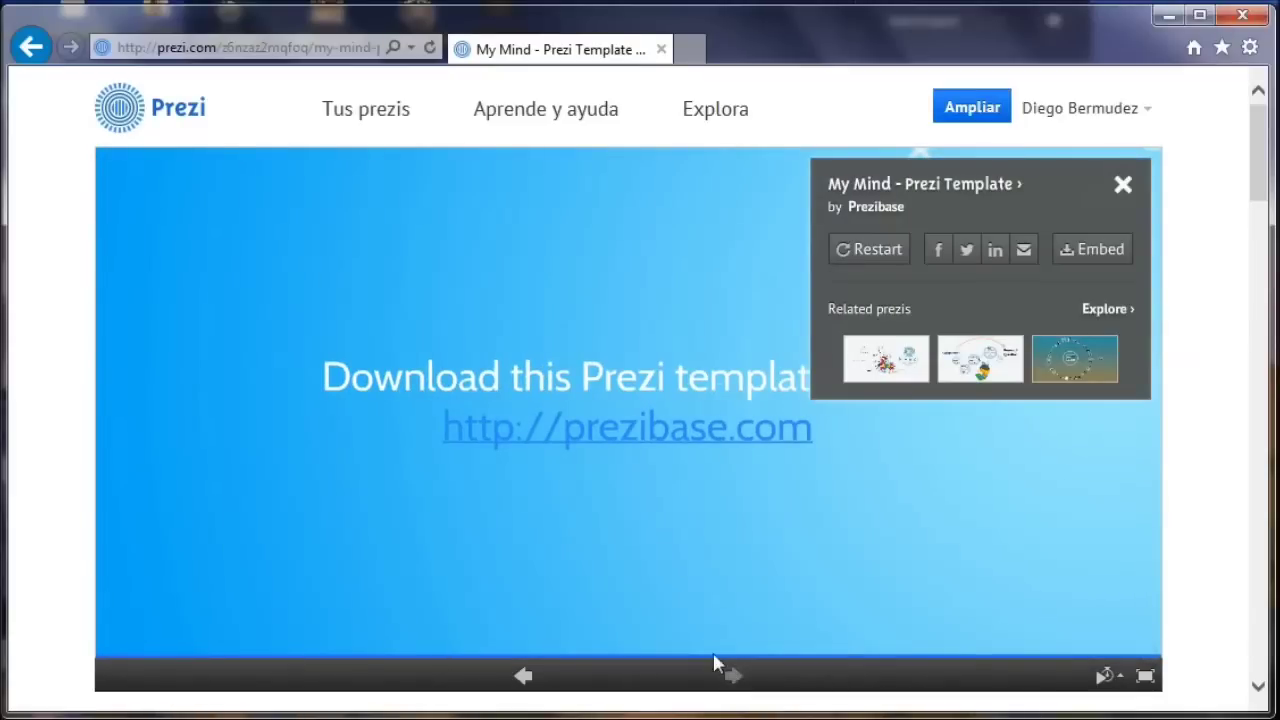
- Go back through the frames of the My Mind prezi to the "What's in your mind?" frame
left_click(522, 680)
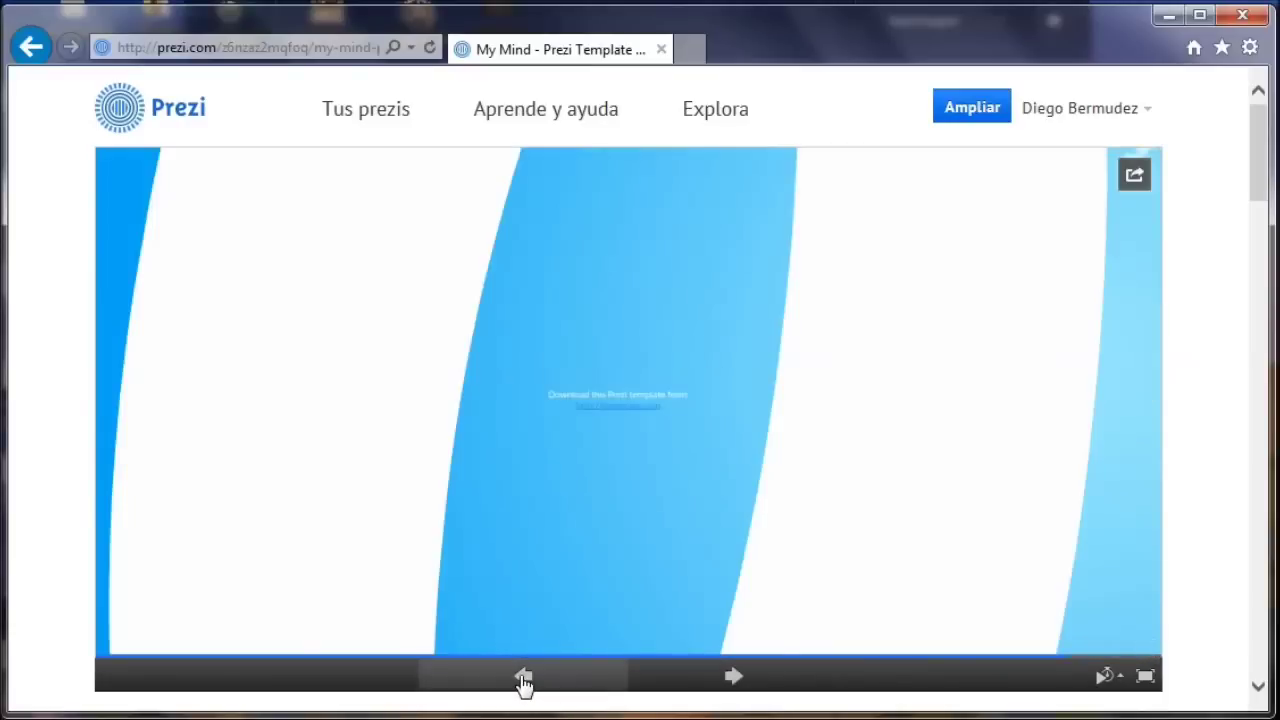
left_click(522, 680)
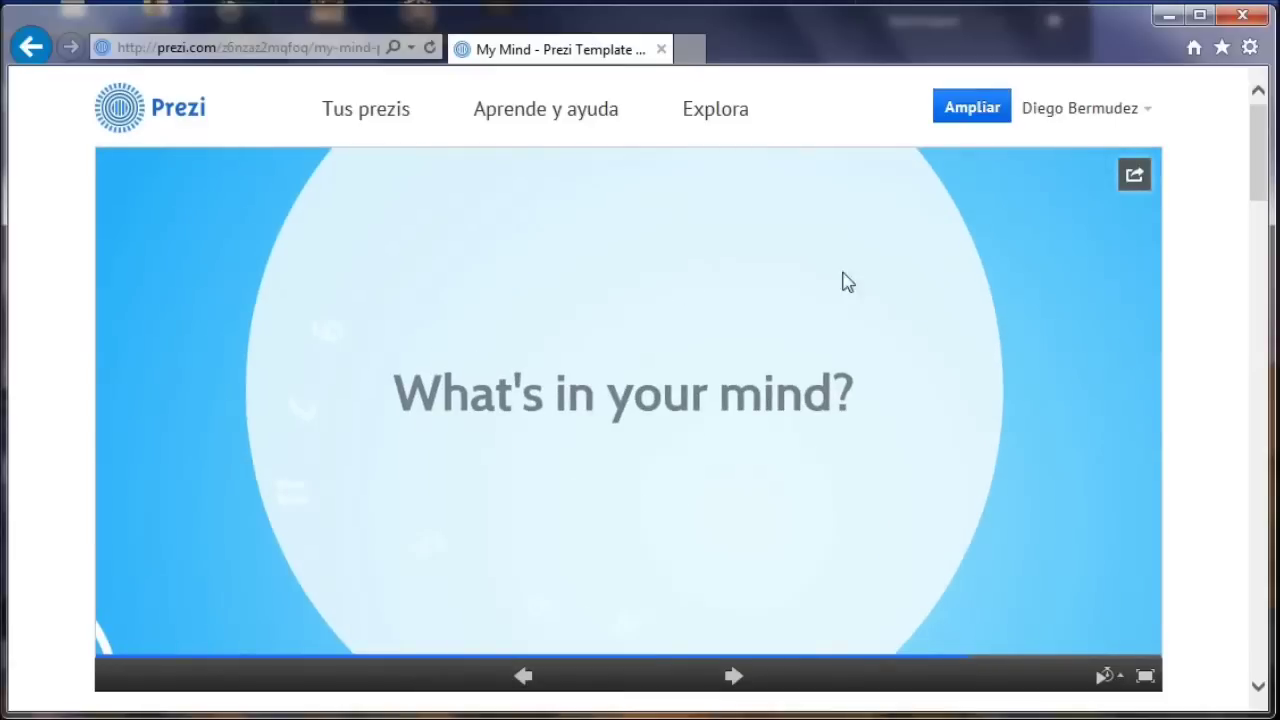
mouse_move(1156, 287)
left_click_drag(1260, 190, 1265, 140)
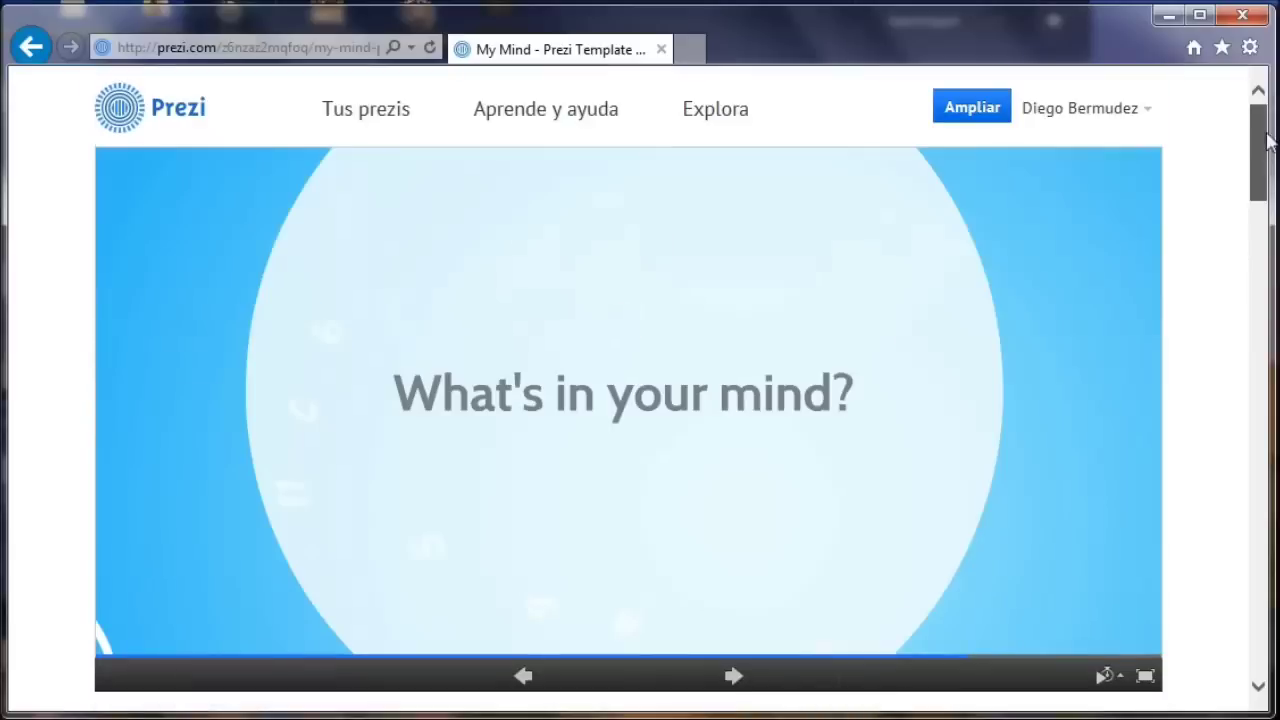
- Create a new prezi from the Tus prezis section, starting it blank after browsing the latest and popular templates
left_click(356, 118)
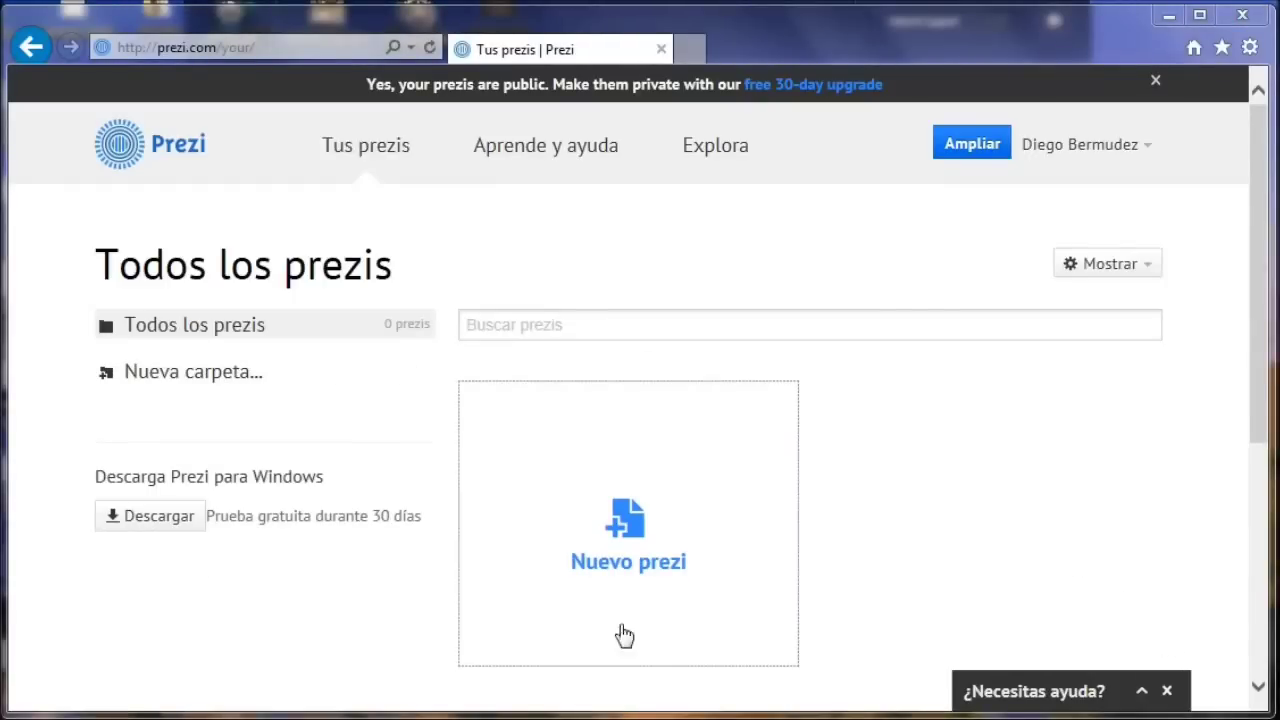
left_click(628, 528)
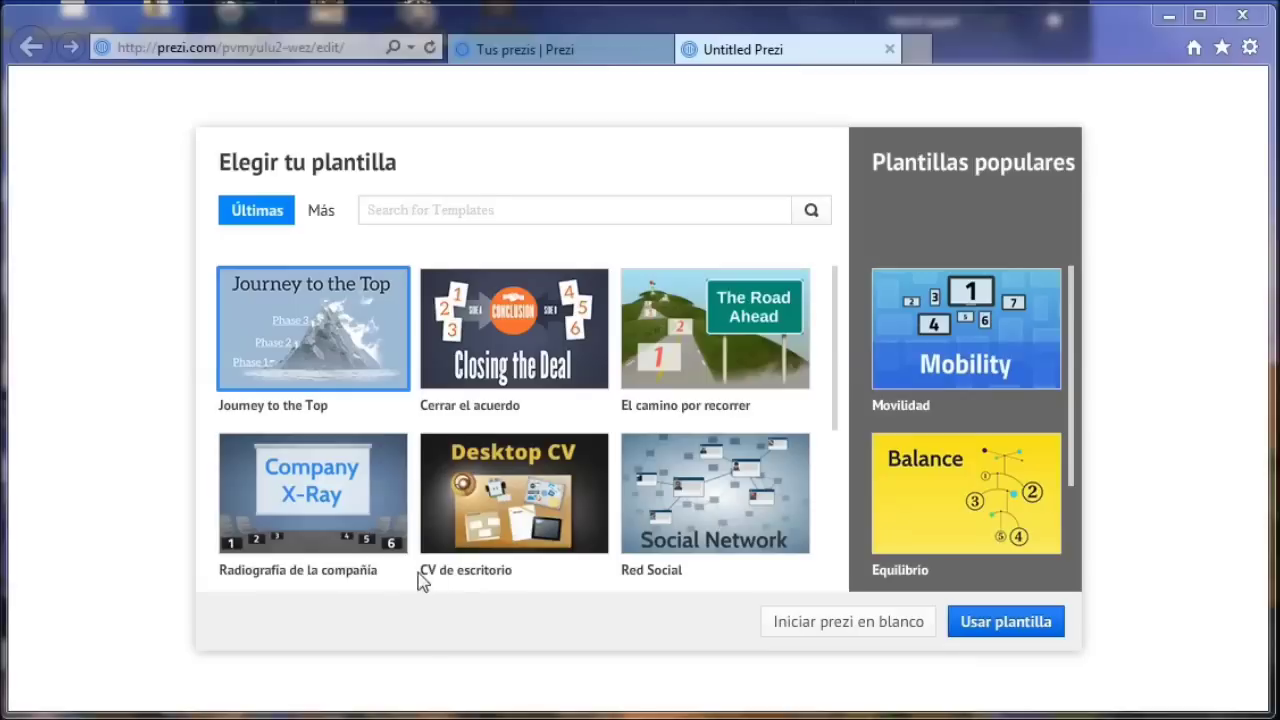
left_click_drag(838, 376, 857, 275)
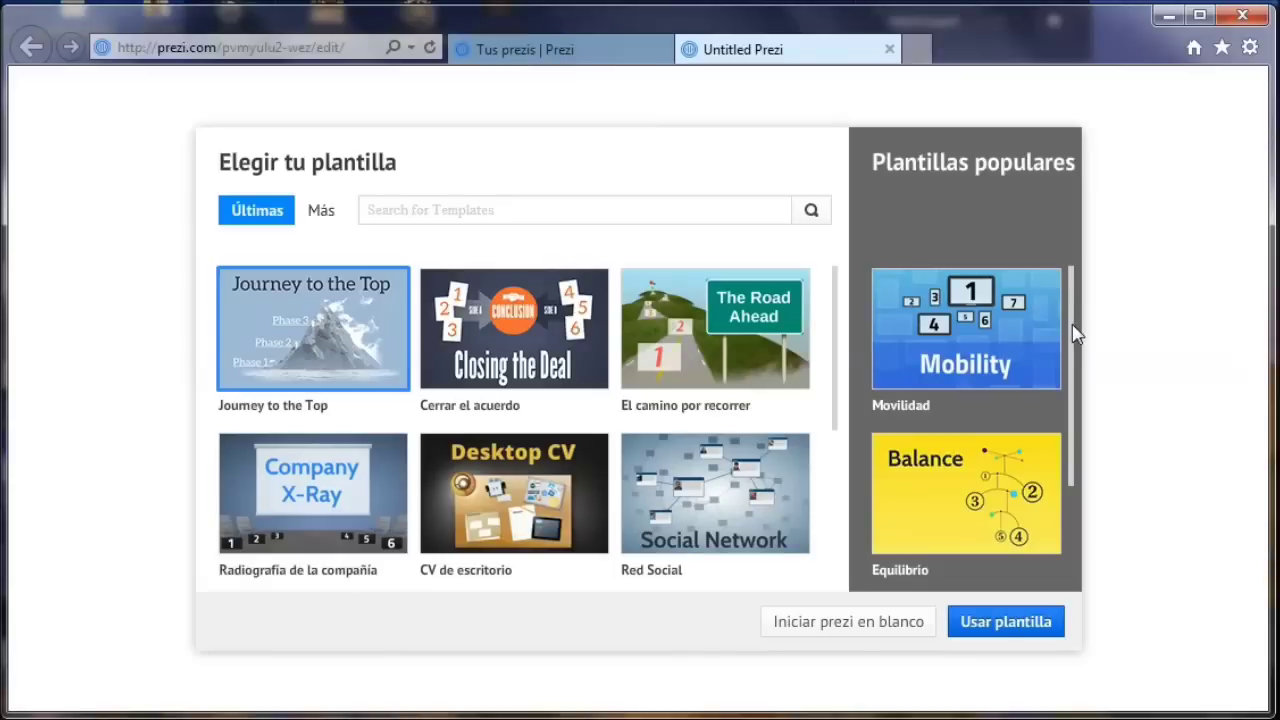
left_click_drag(1074, 346, 1082, 288)
left_click(976, 500)
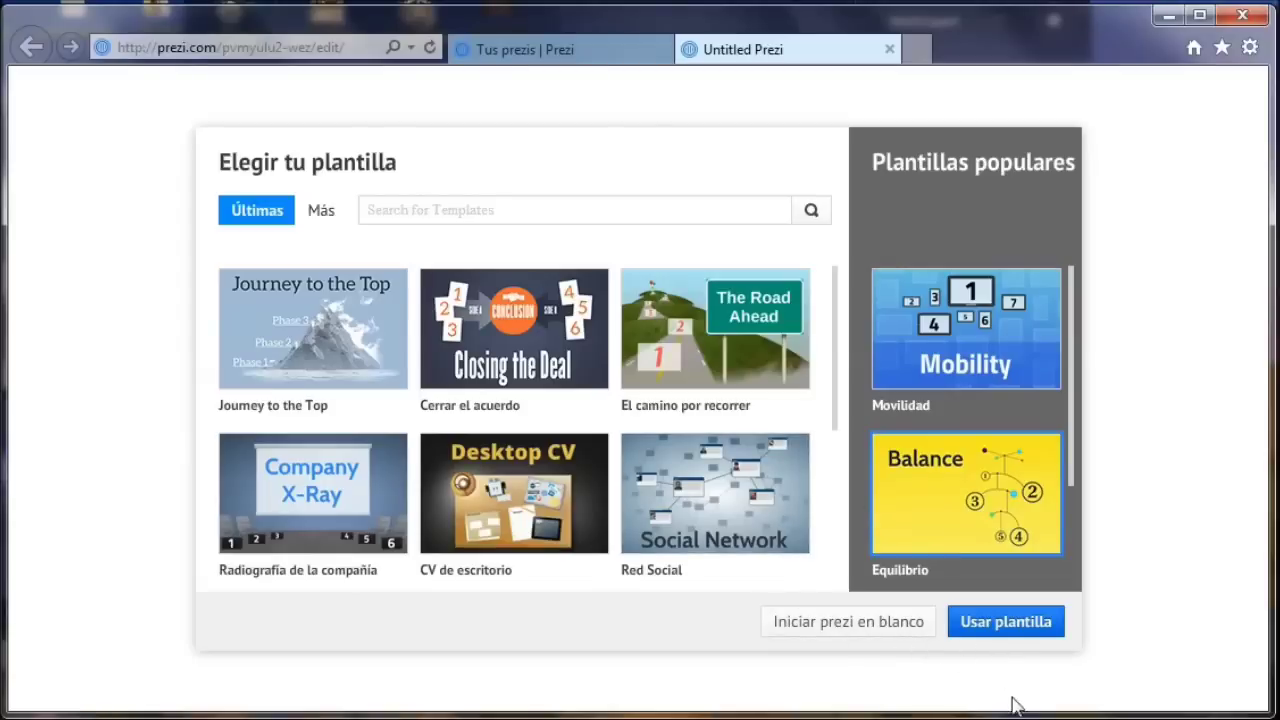
left_click(1020, 637)
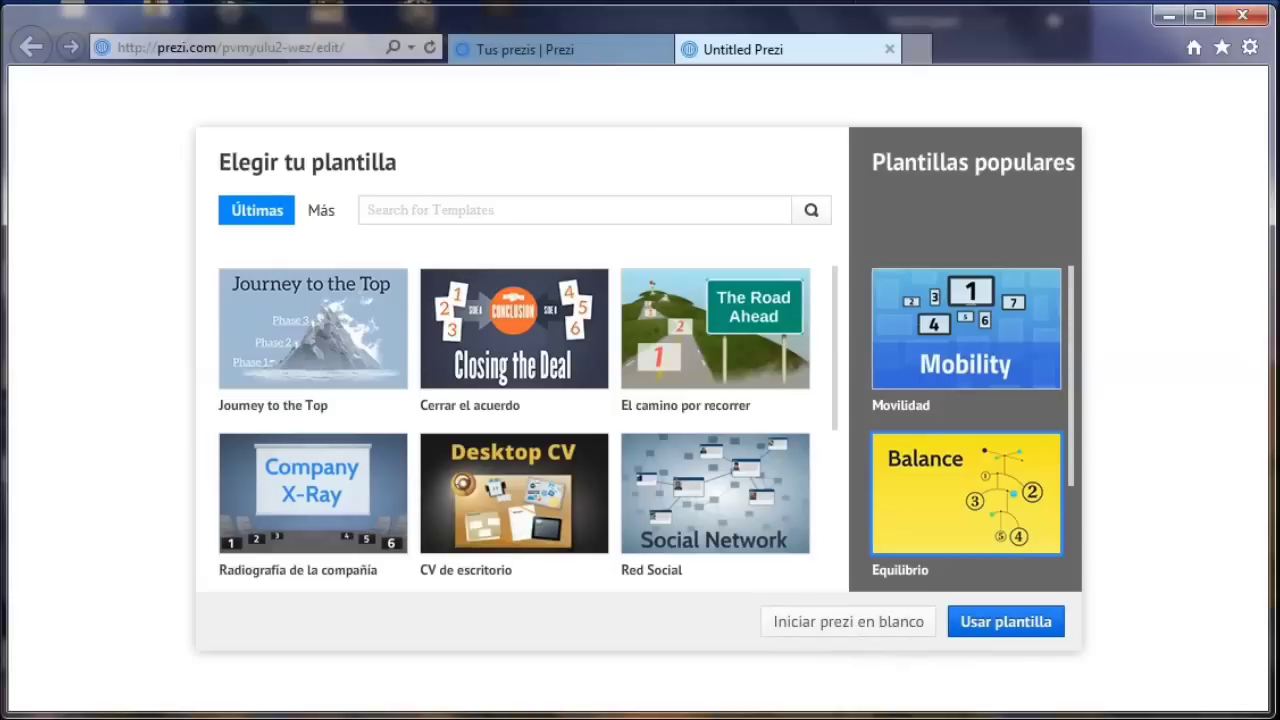
left_click(812, 625)
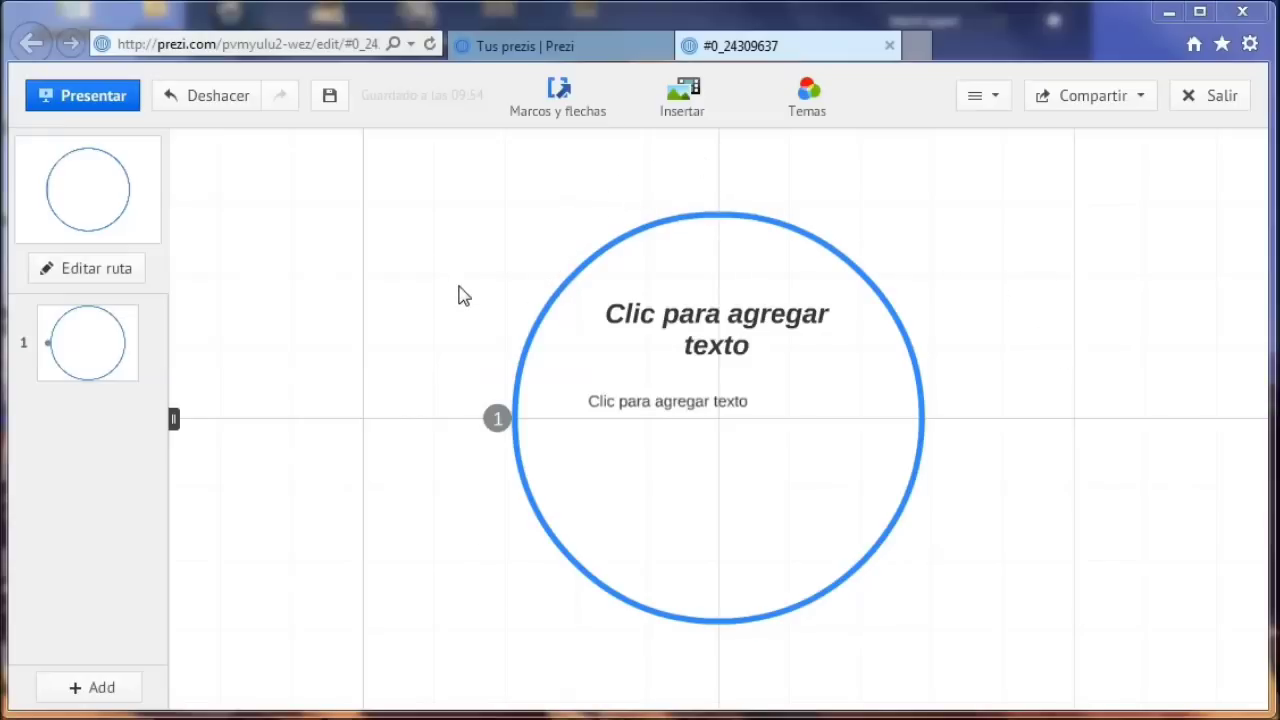
- Examine the editing controls of the circular frame and of its subtitle text placeholder without changing either
left_click(562, 302)
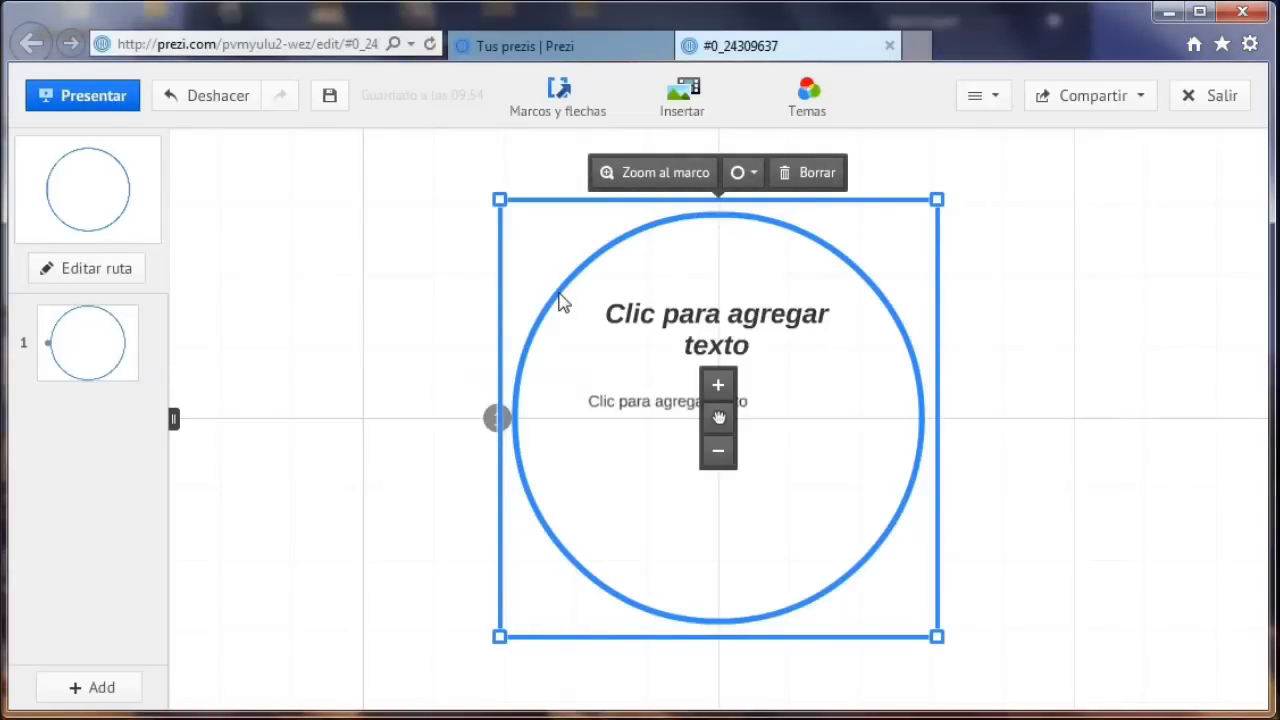
left_click(368, 422)
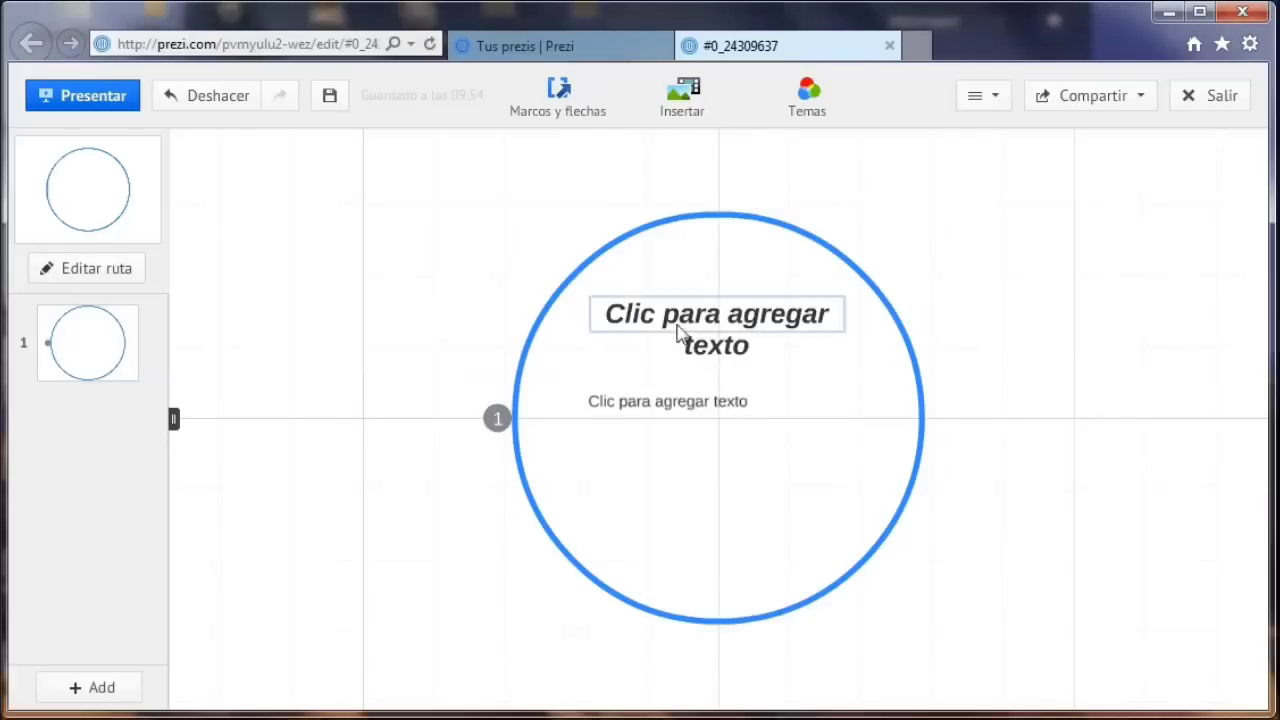
left_click(712, 342)
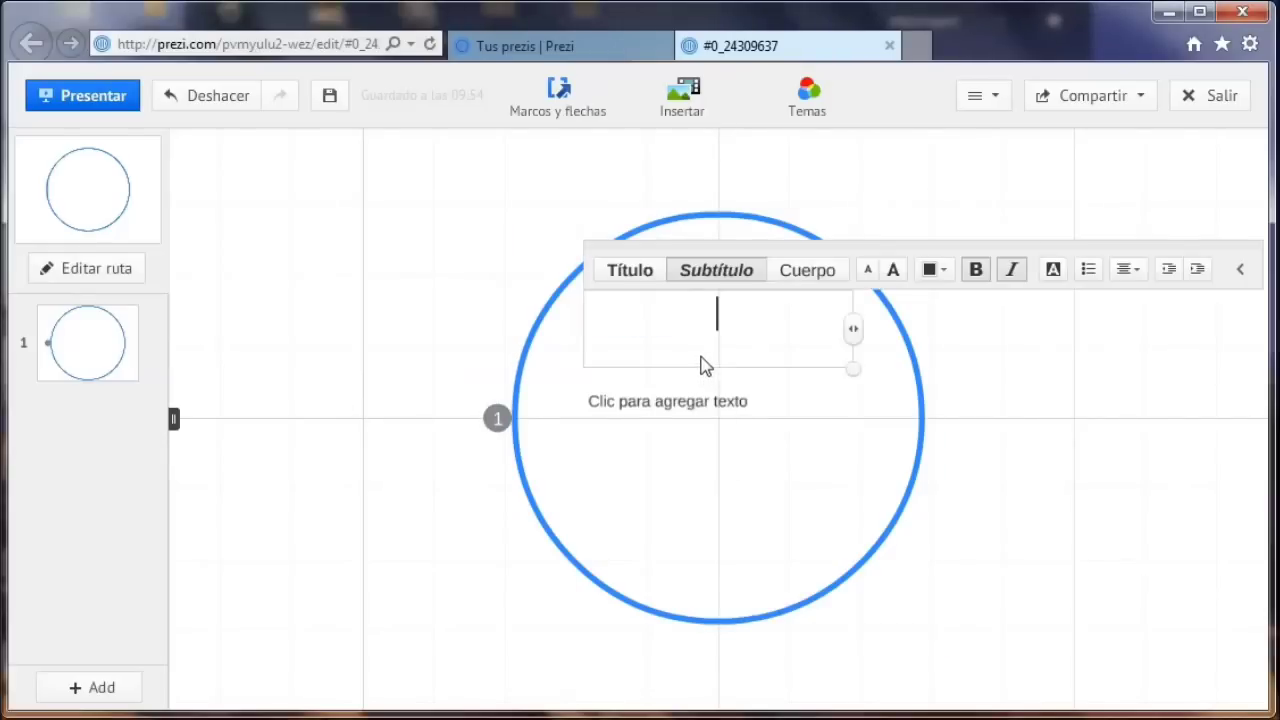
left_click(363, 358)
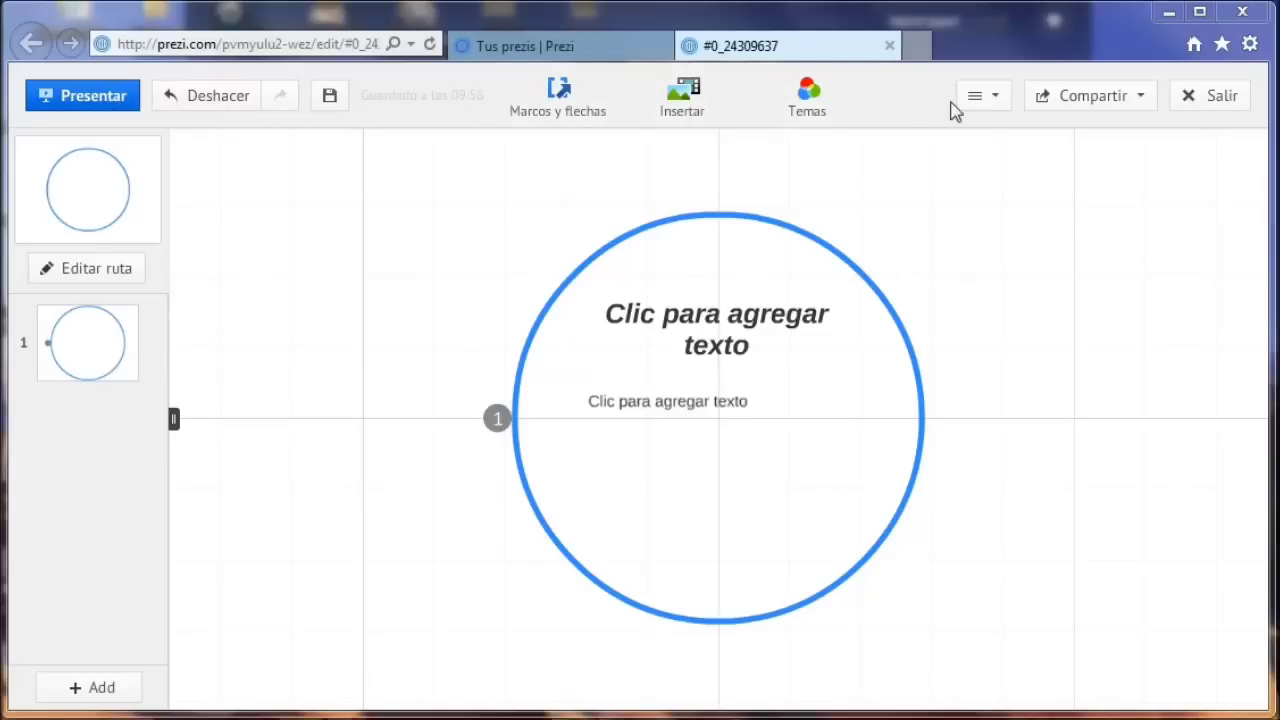
- Look over the Marcos y flechas drawing options and zoom to the circular frame
left_click(583, 98)
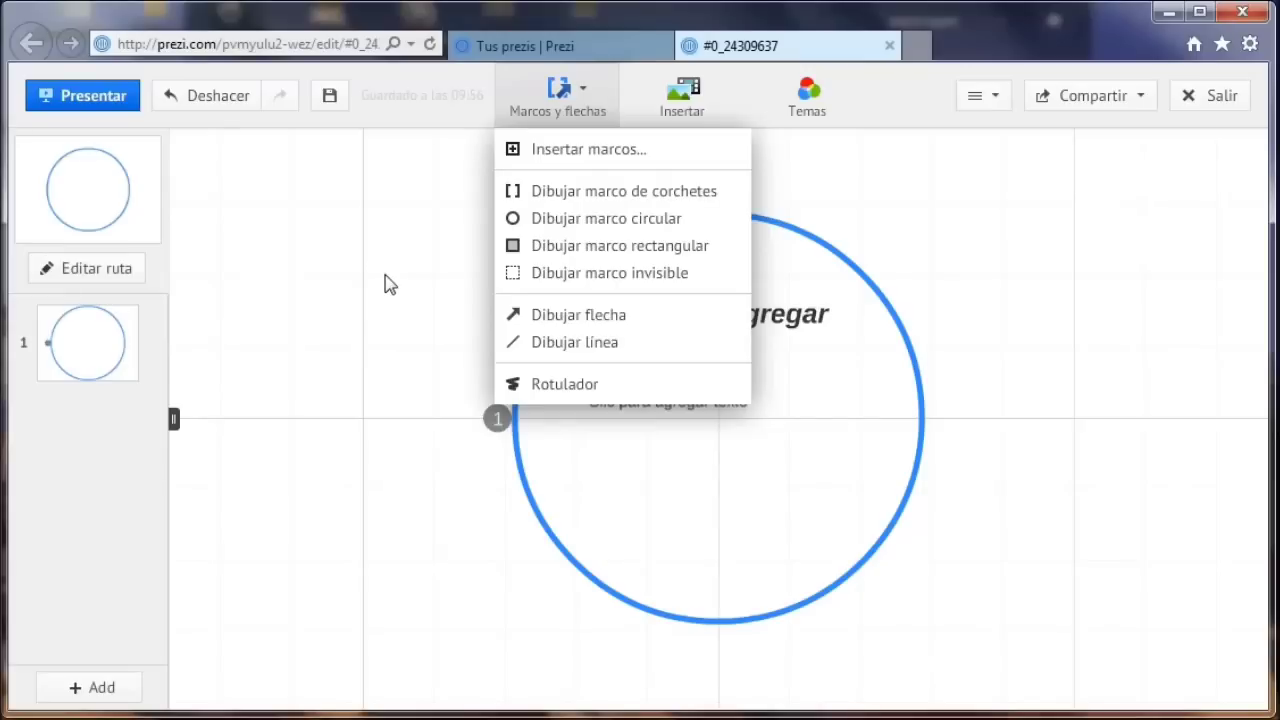
left_click(318, 290)
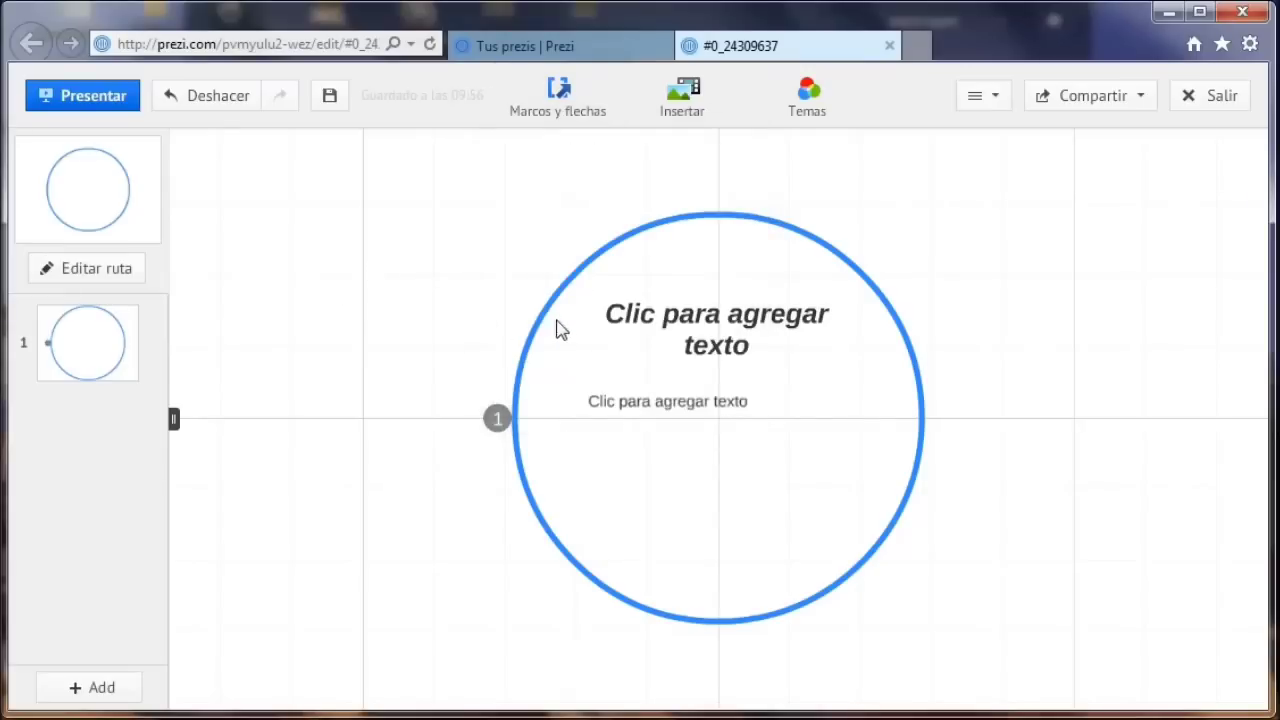
left_click(612, 256)
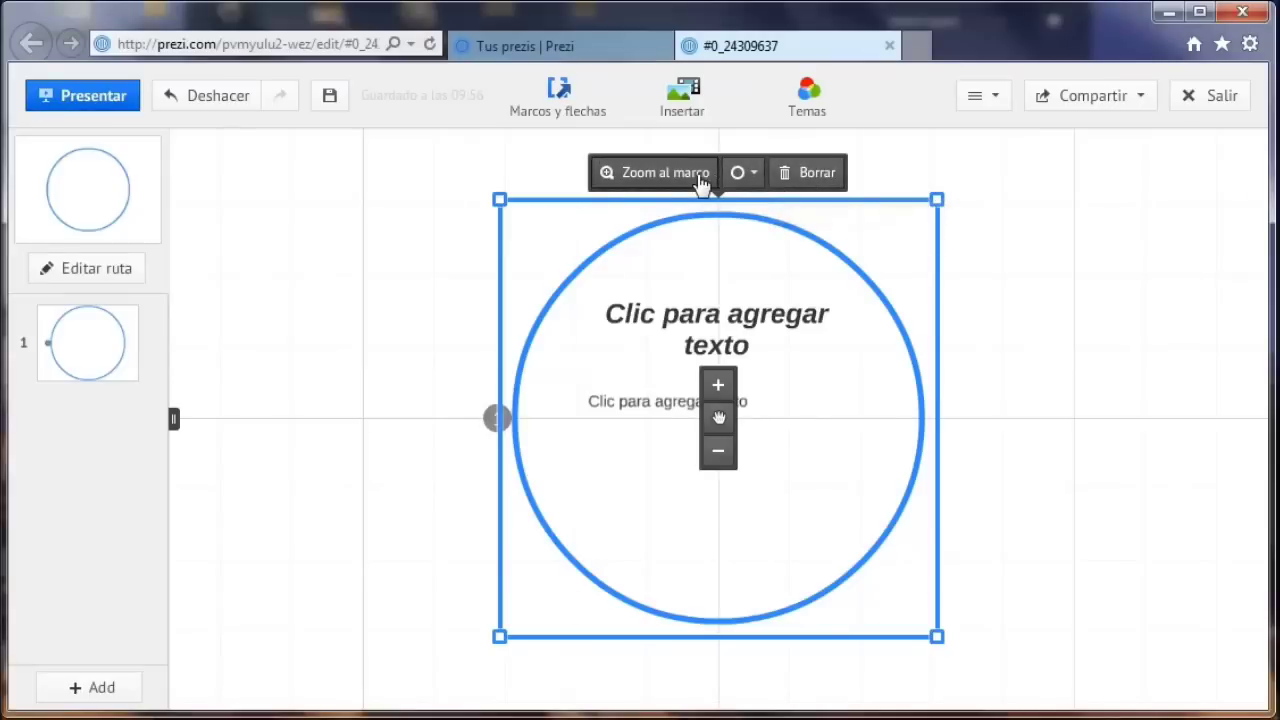
left_click(640, 186)
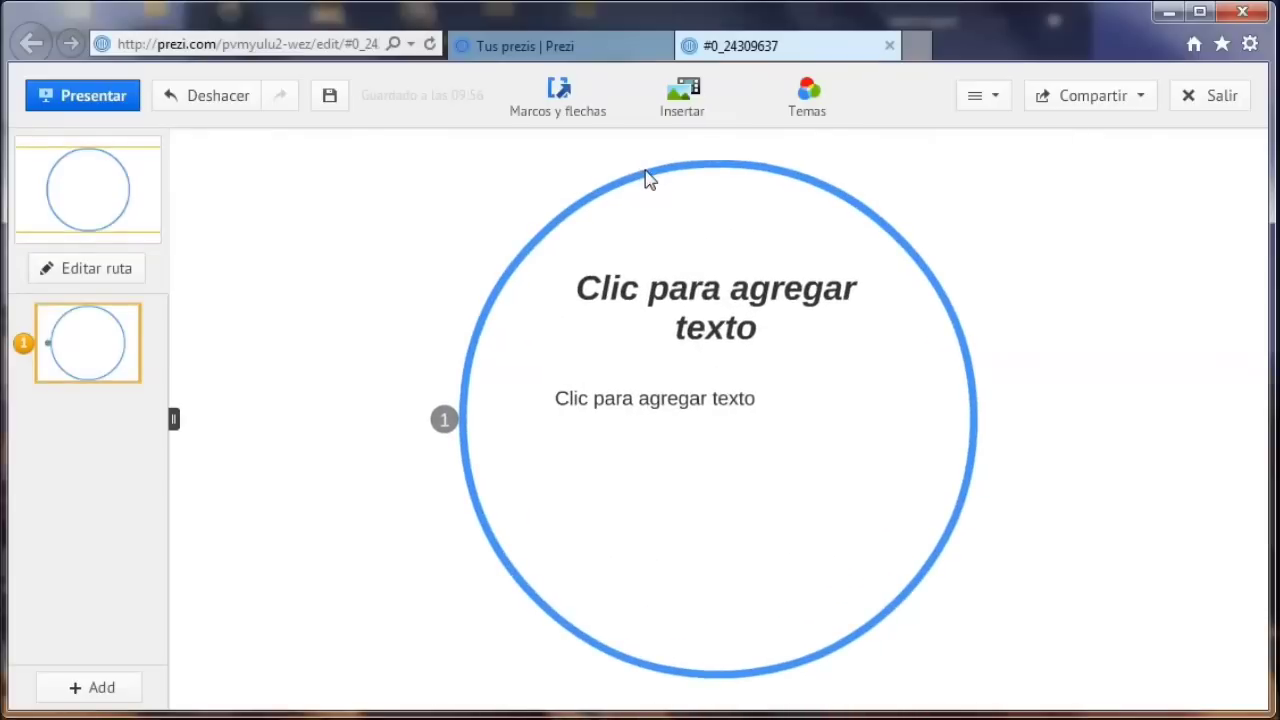
left_click(642, 182)
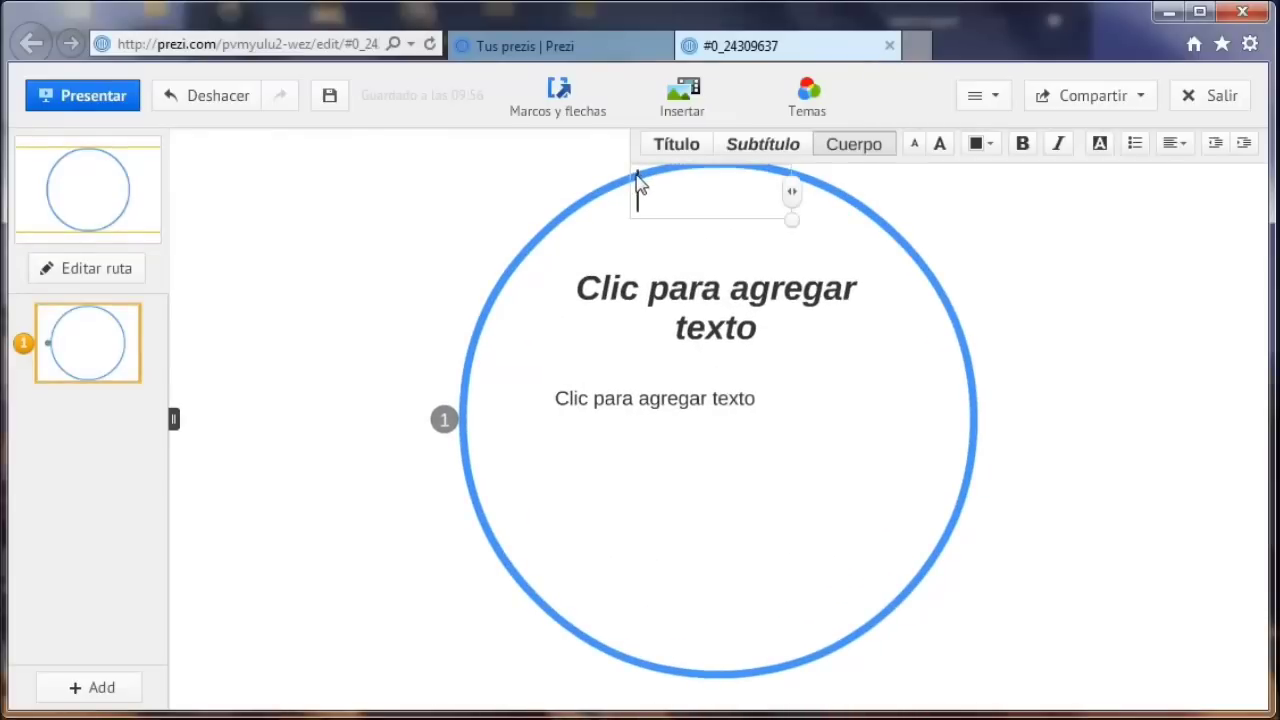
left_click(1038, 420)
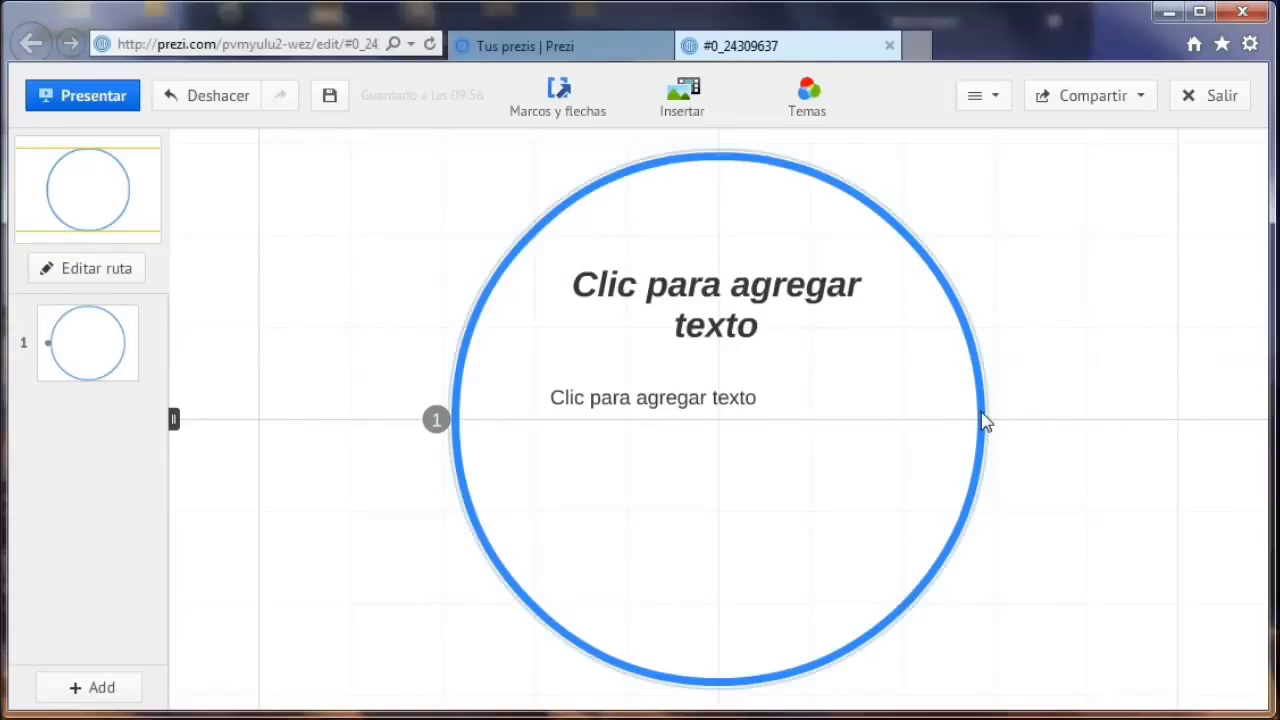
left_click(982, 421)
left_click(671, 163)
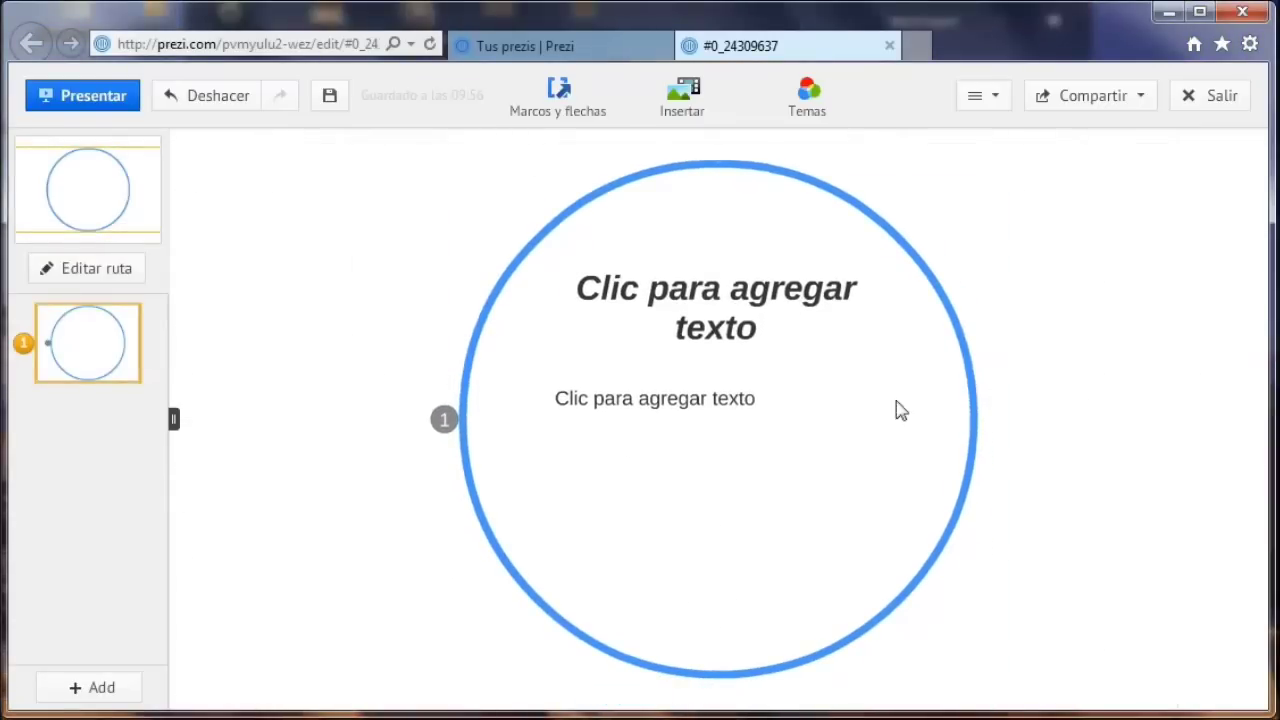
- Examine the circular frame at different magnifications by zooming the canvas in and out
mouse_move(1200, 408)
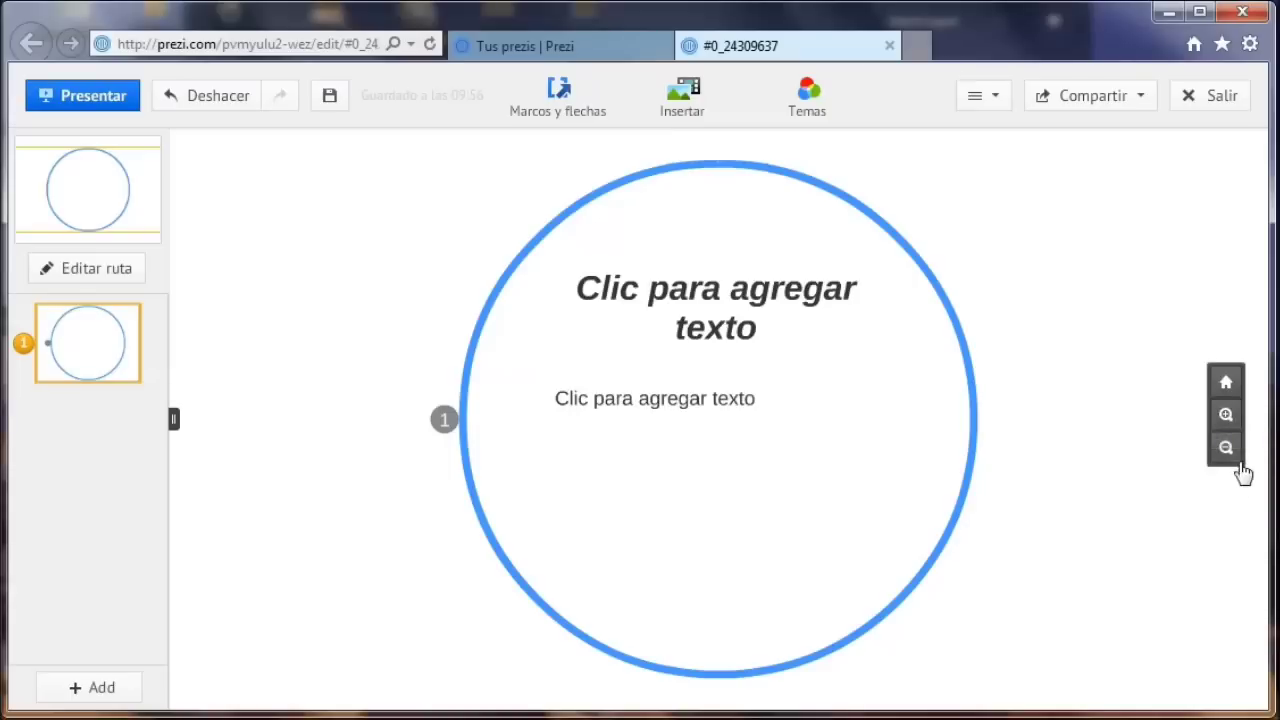
left_click(1222, 418)
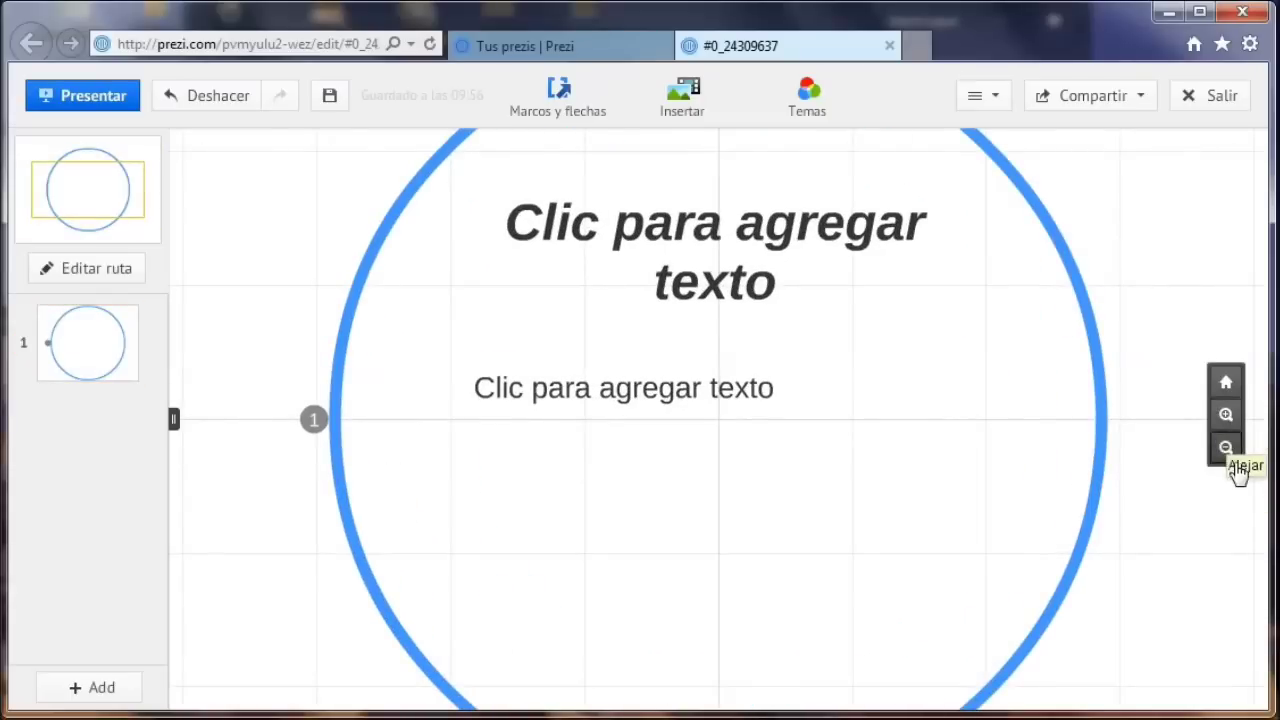
left_click(1226, 450)
left_click(1226, 450)
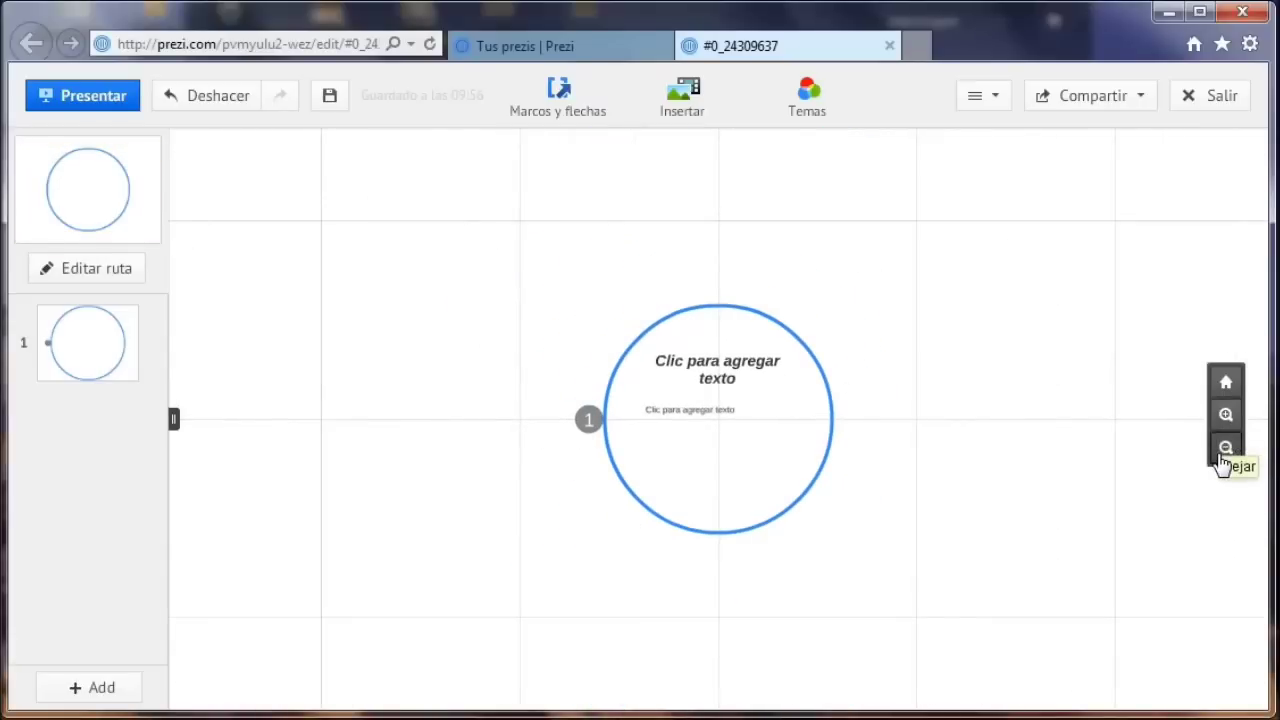
left_click(1223, 458)
left_click(1226, 415)
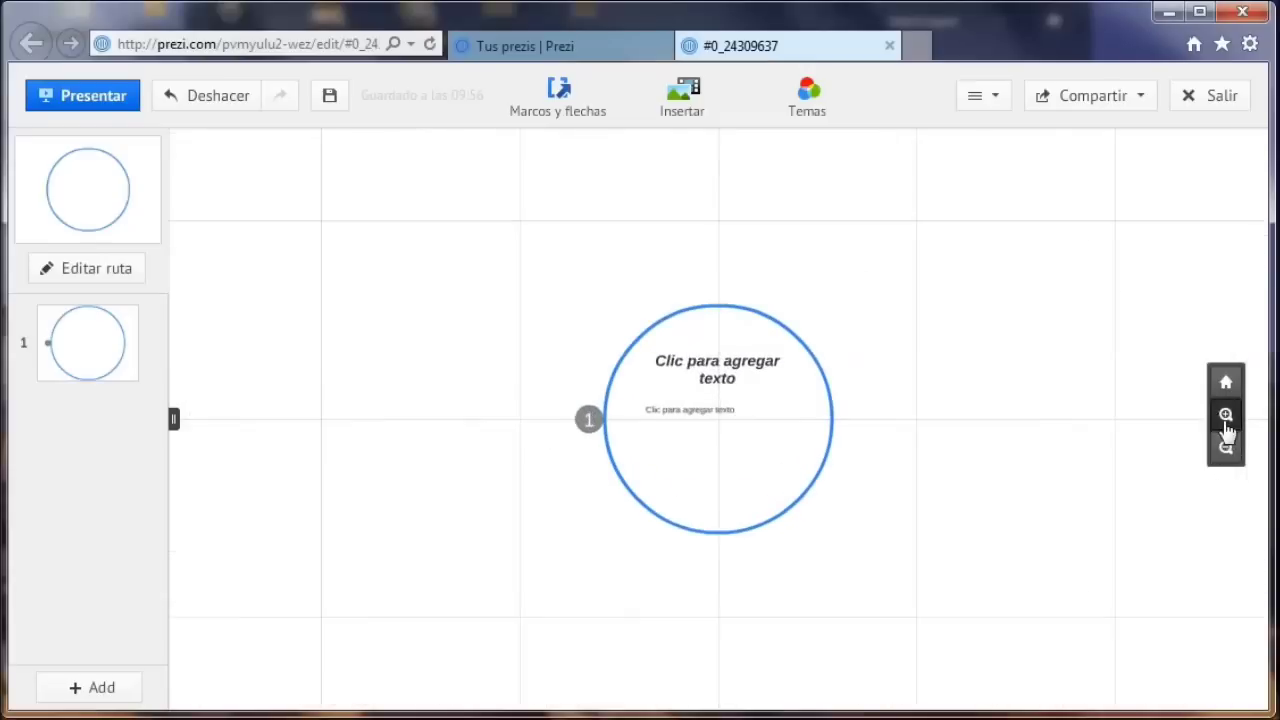
left_click(1226, 415)
left_click(1226, 415)
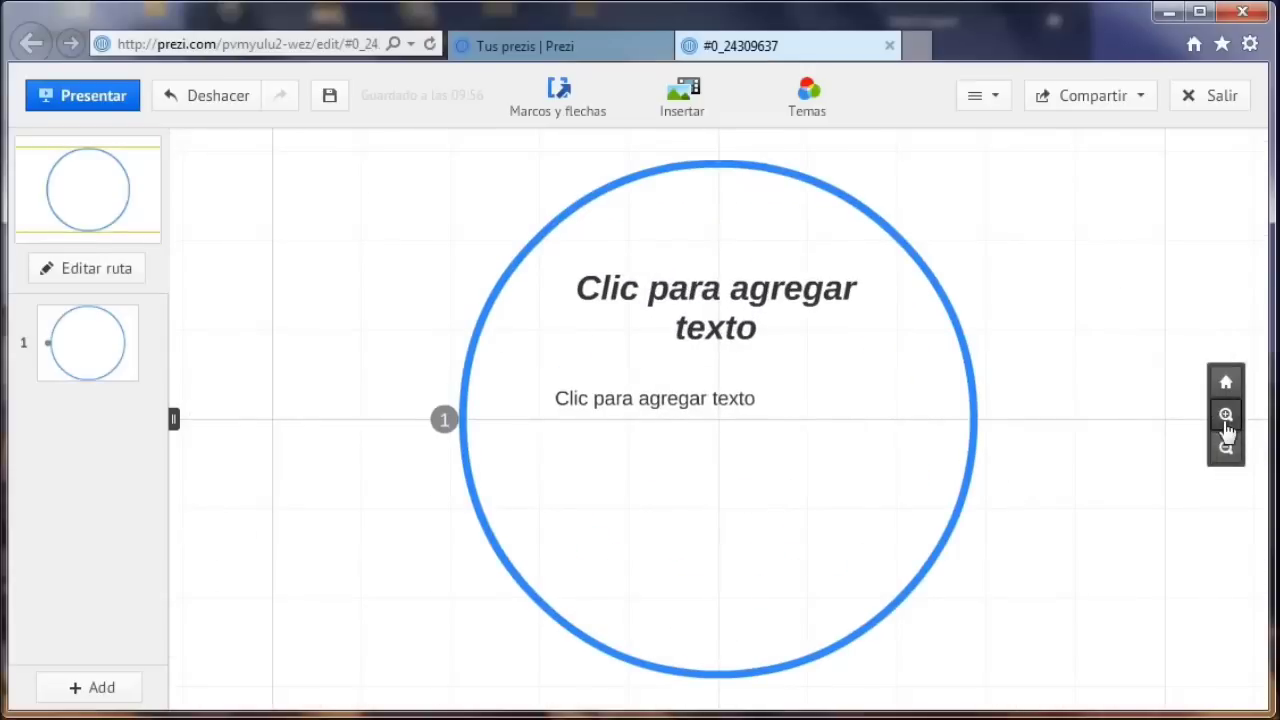
left_click(1226, 415)
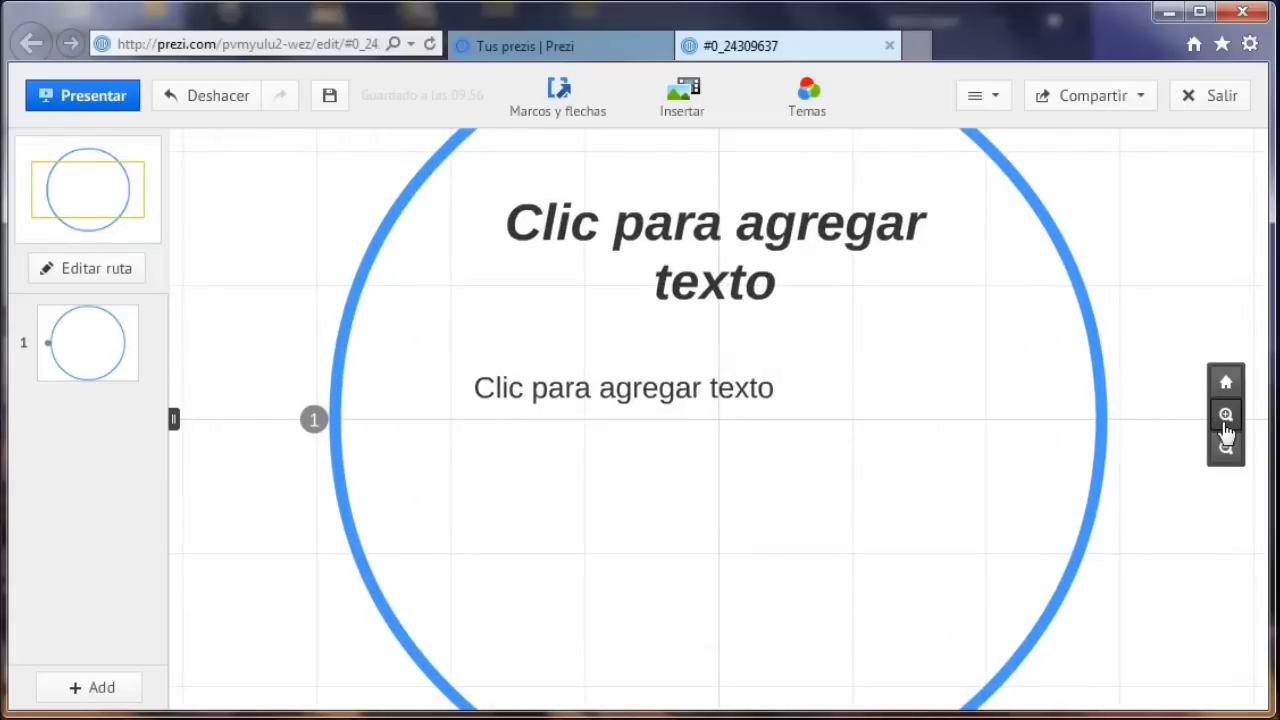
left_click(1224, 452)
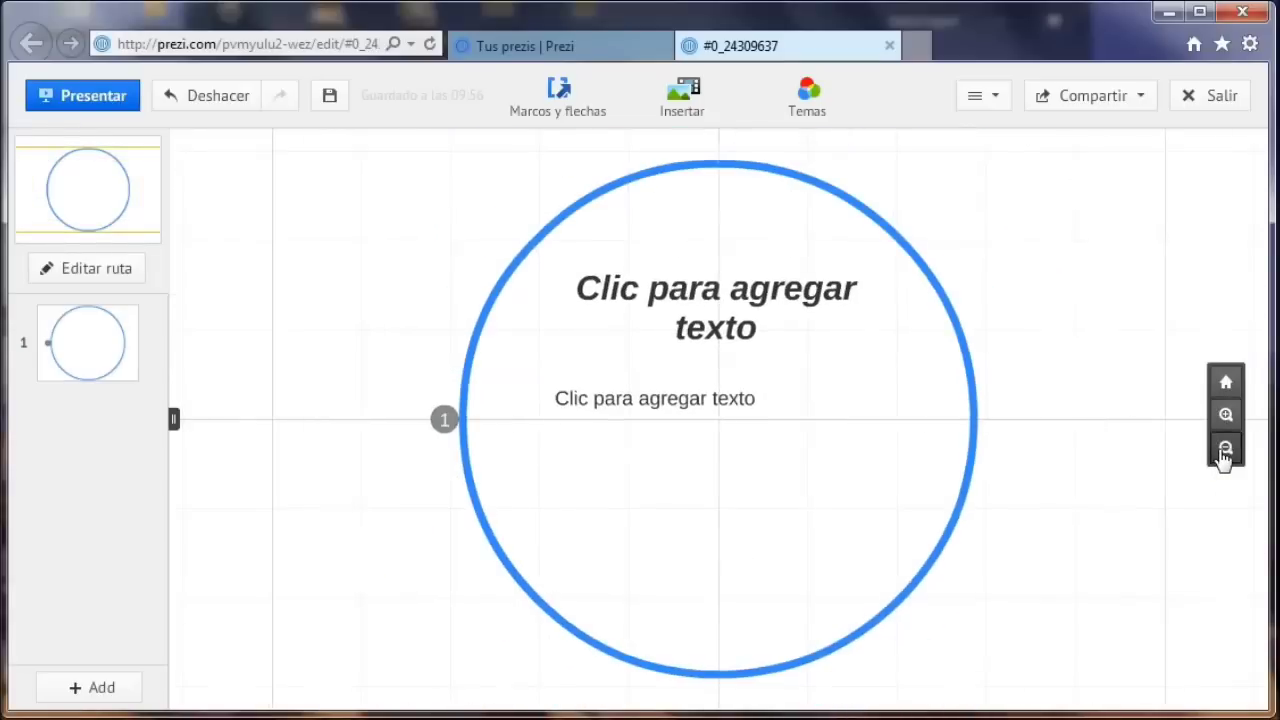
- Browse the frame layouts offered under Insertar marcos and close the gallery without inserting one
left_click(971, 509)
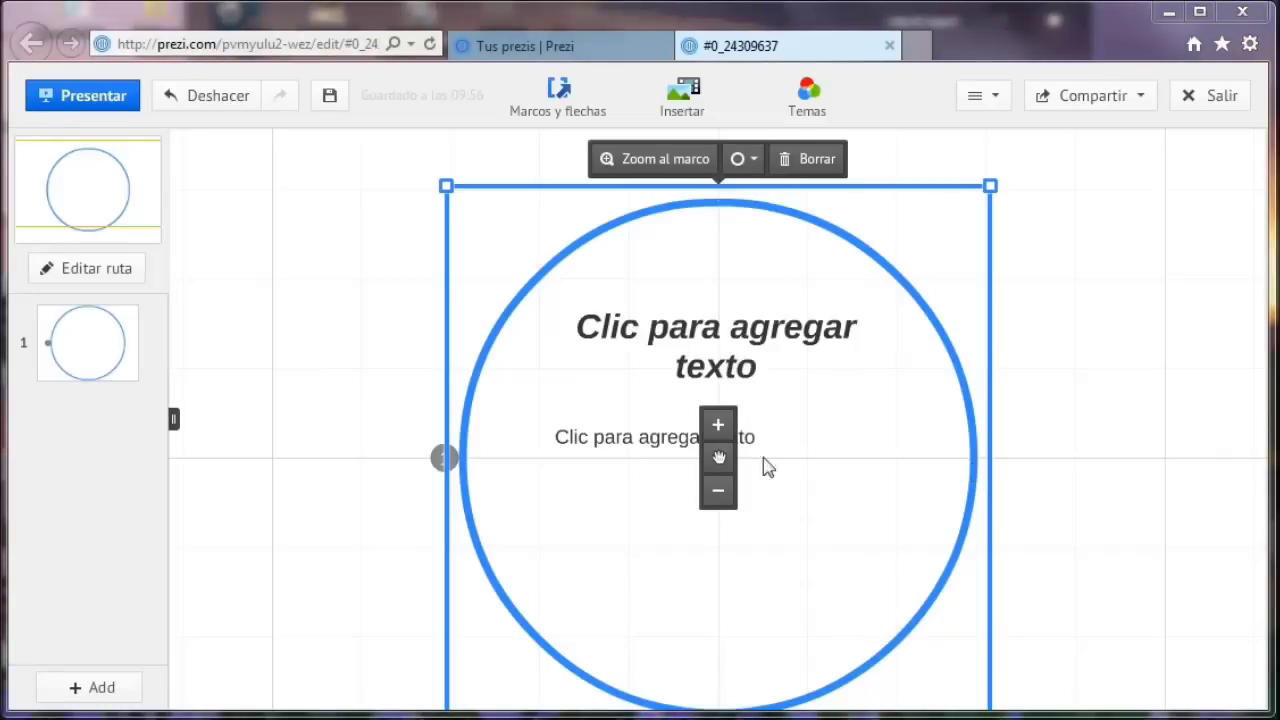
left_click(581, 97)
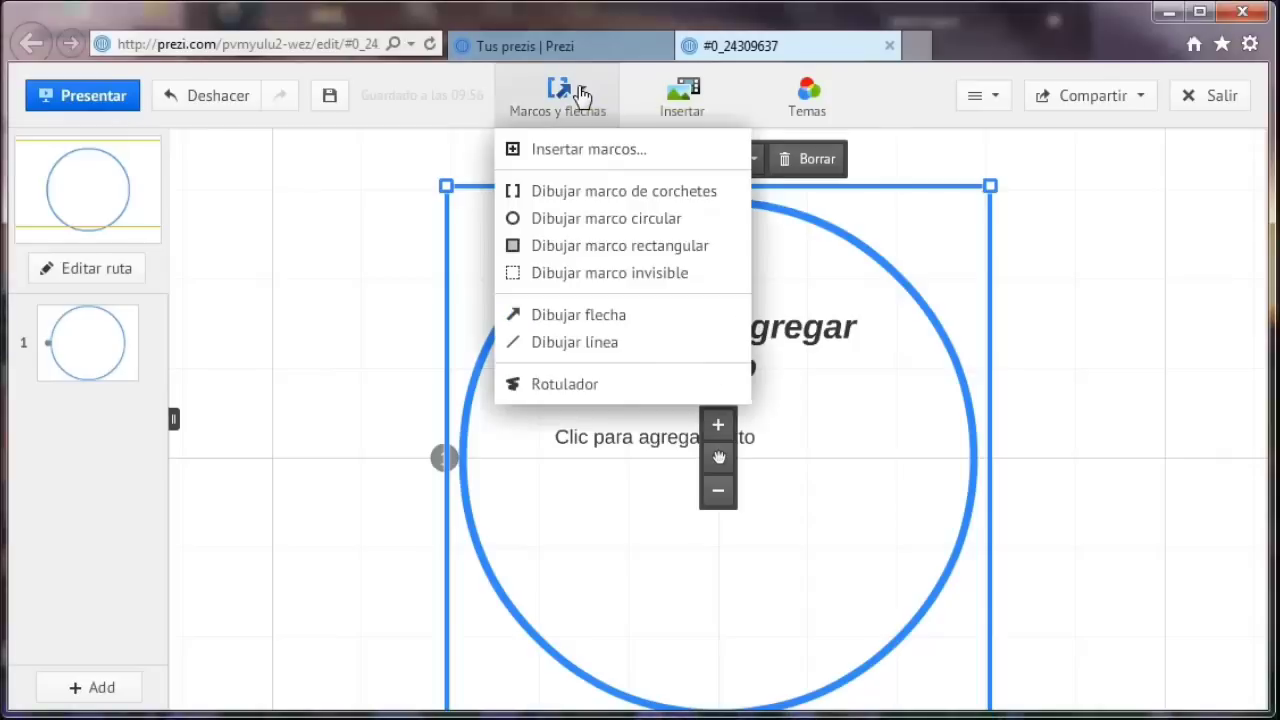
left_click(558, 150)
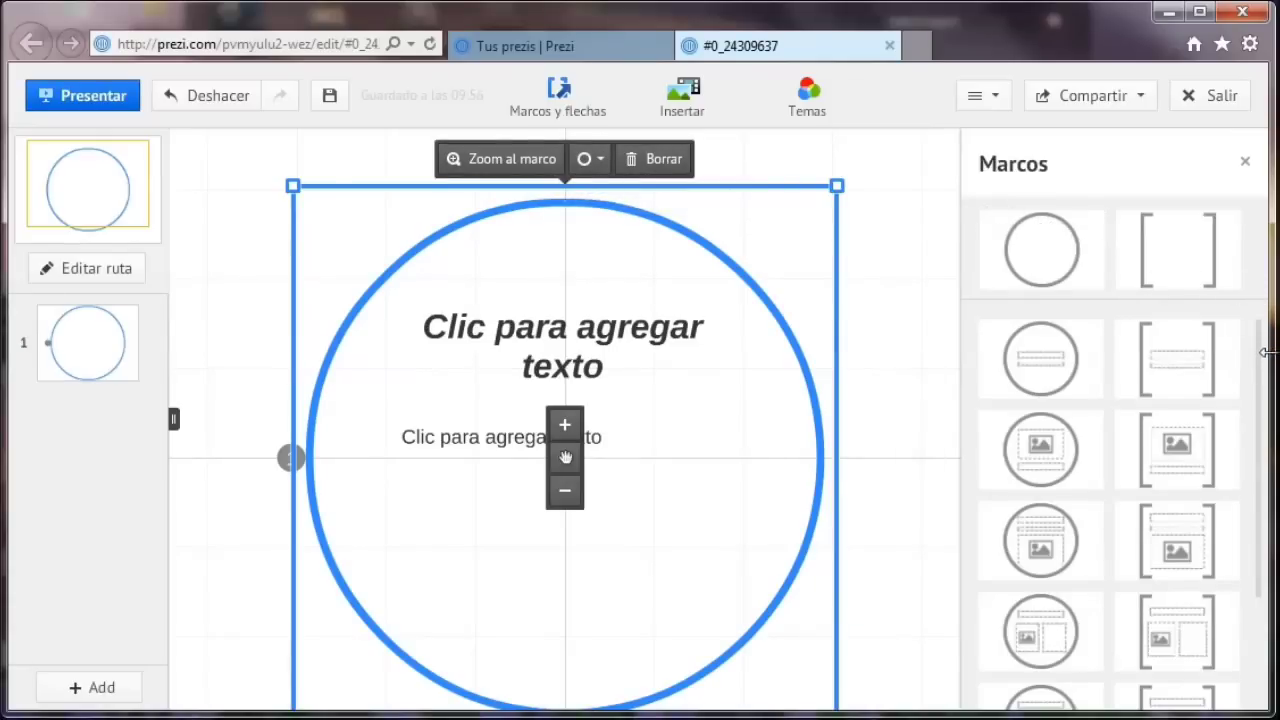
key("Escape")
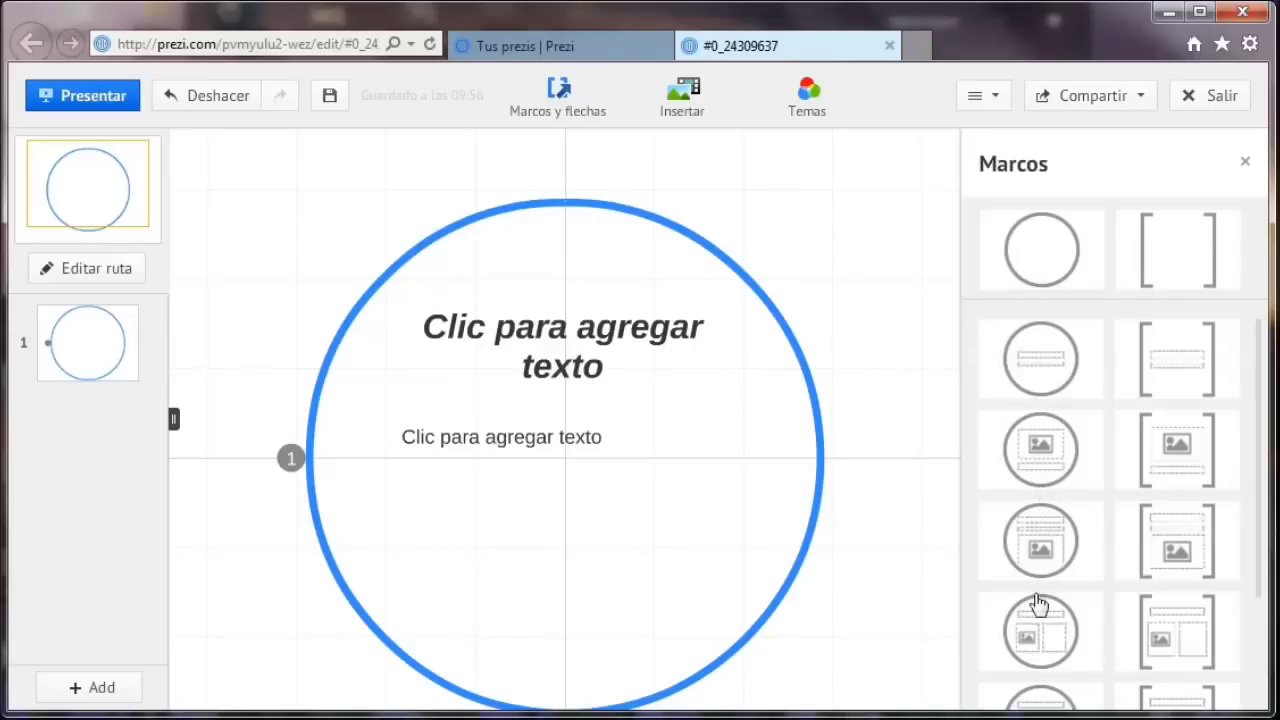
left_click_drag(1262, 541, 1240, 710)
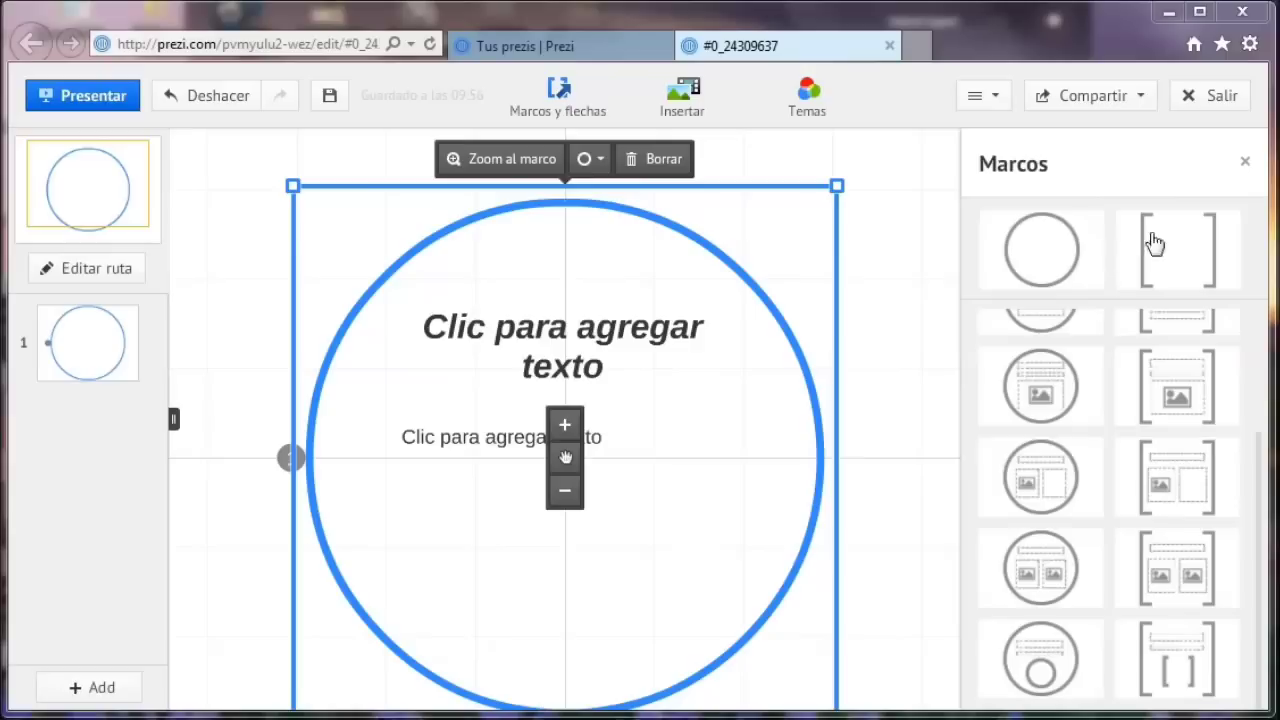
left_click(1246, 163)
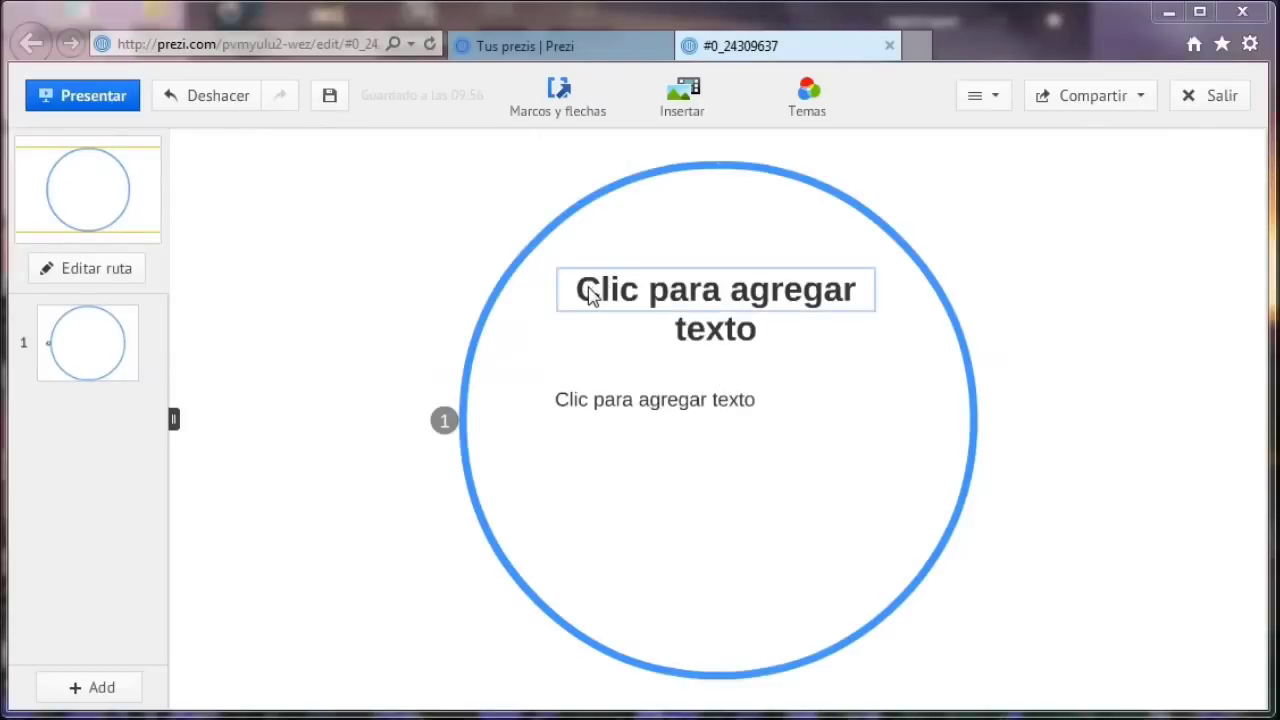
- Fill the frame's title placeholder with "Apache OpenOffice.org", trying red text and returning its colour to black
left_click(591, 294)
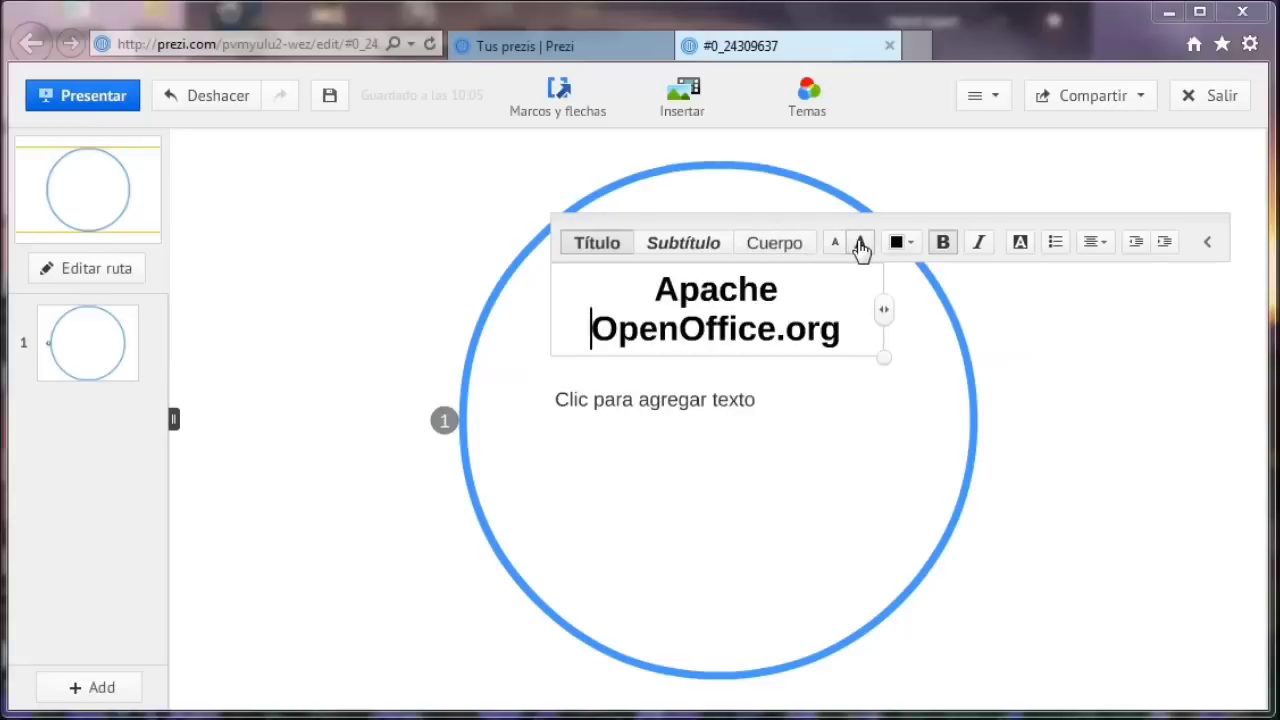
left_click(914, 246)
left_click(848, 185)
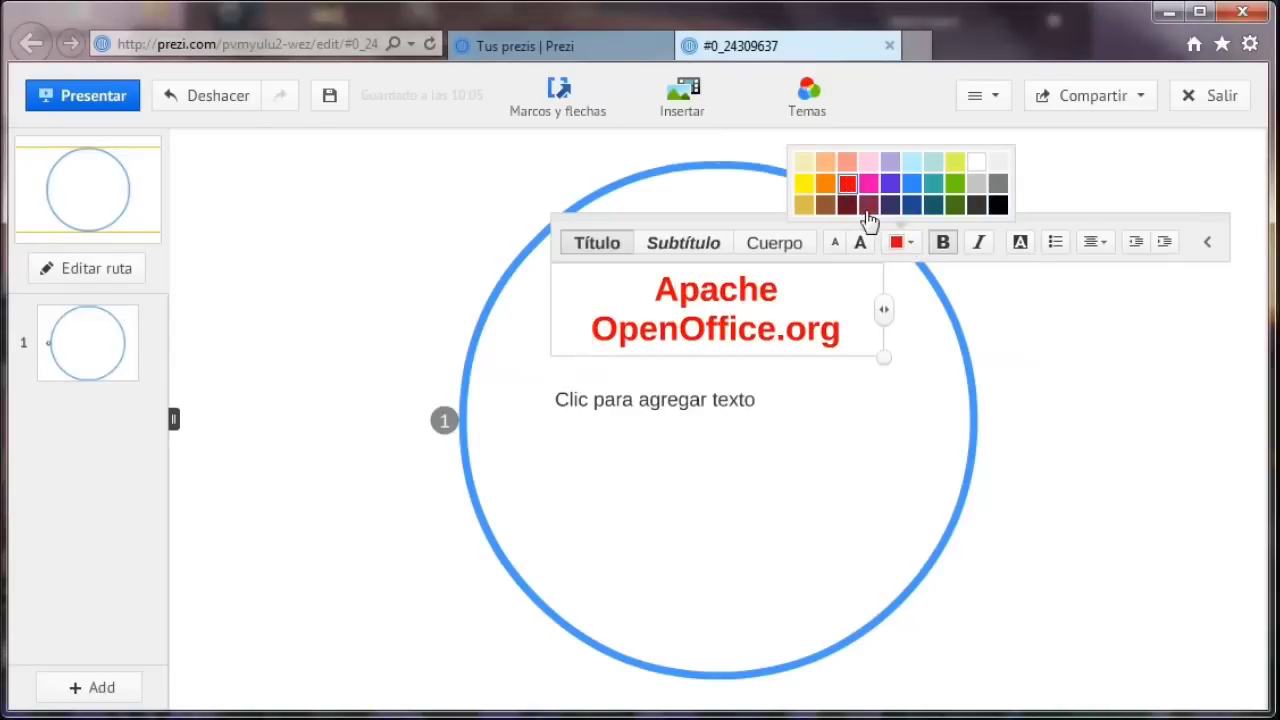
left_click(900, 250)
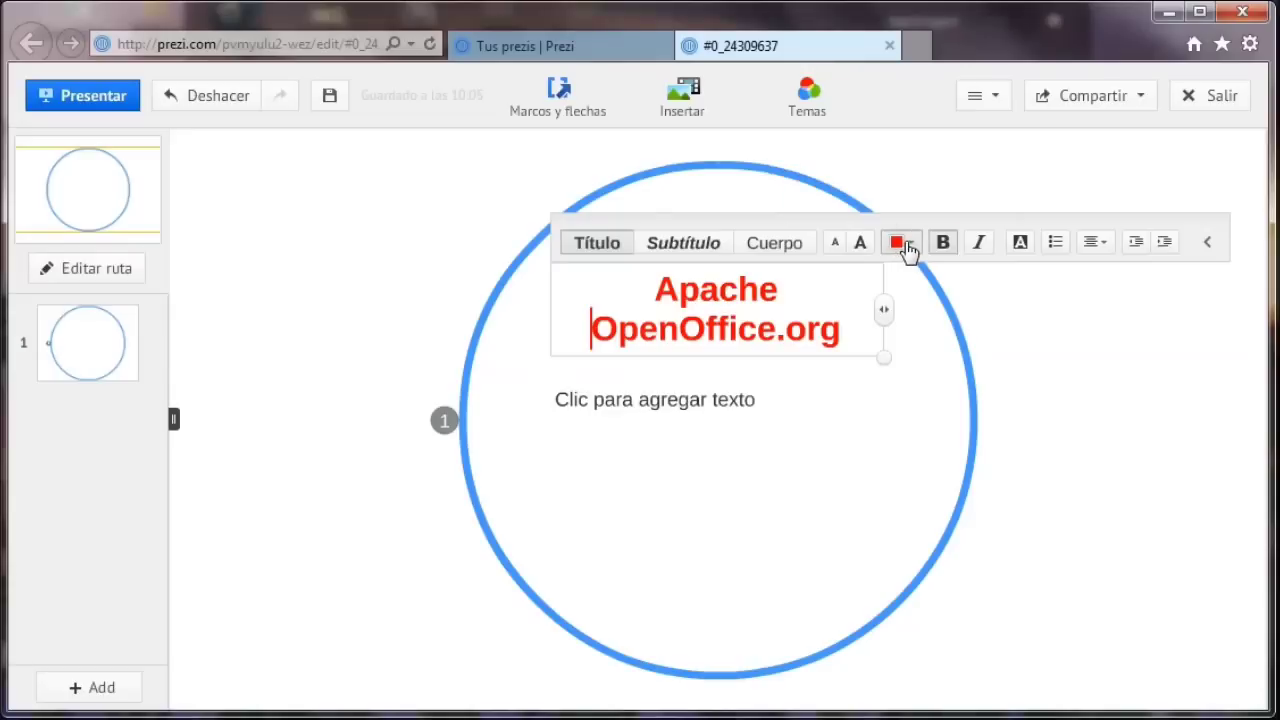
left_click(903, 249)
left_click(998, 206)
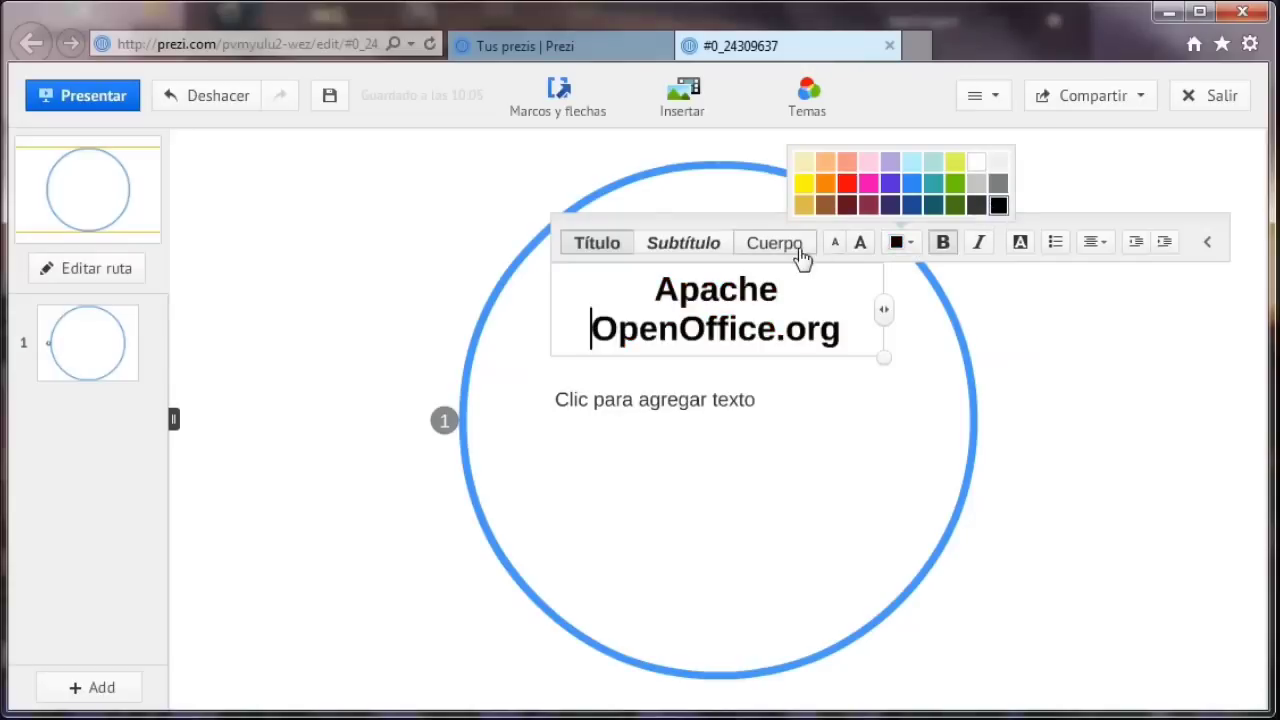
left_click(903, 250)
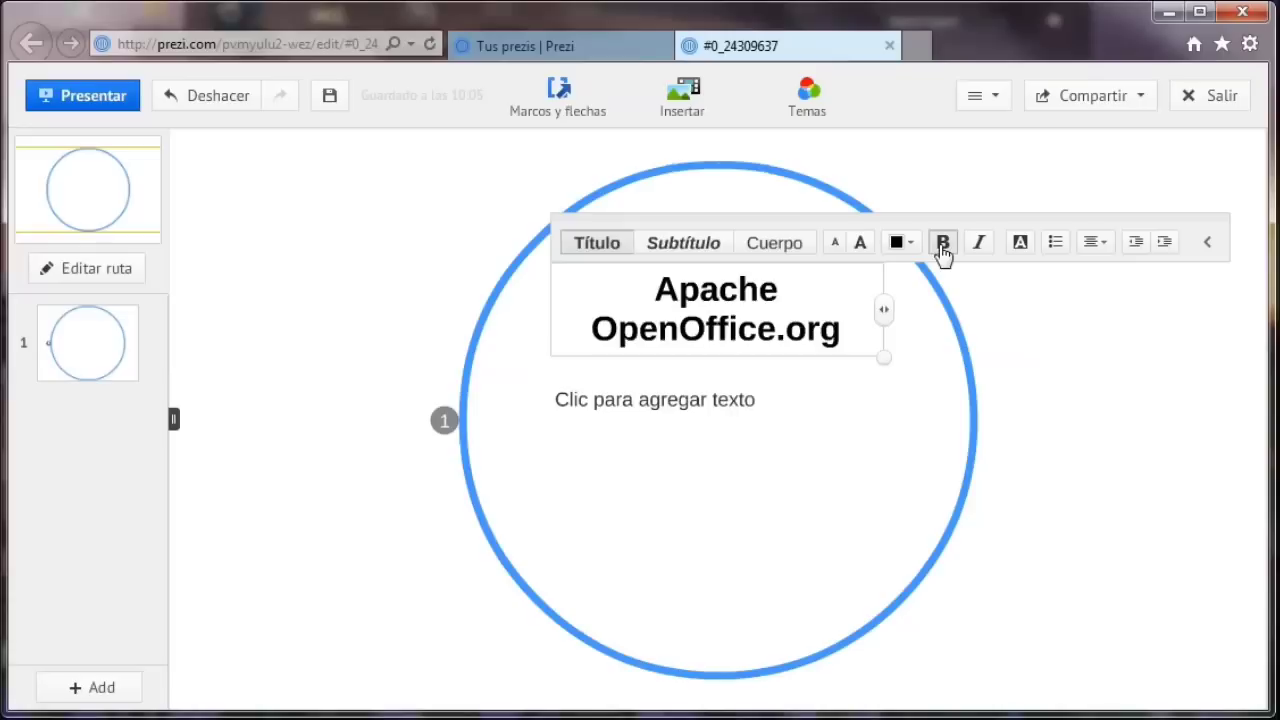
- Toggle the title's bold off and on again, and its italics on and off again
left_click(942, 245)
left_click(942, 245)
left_click(980, 246)
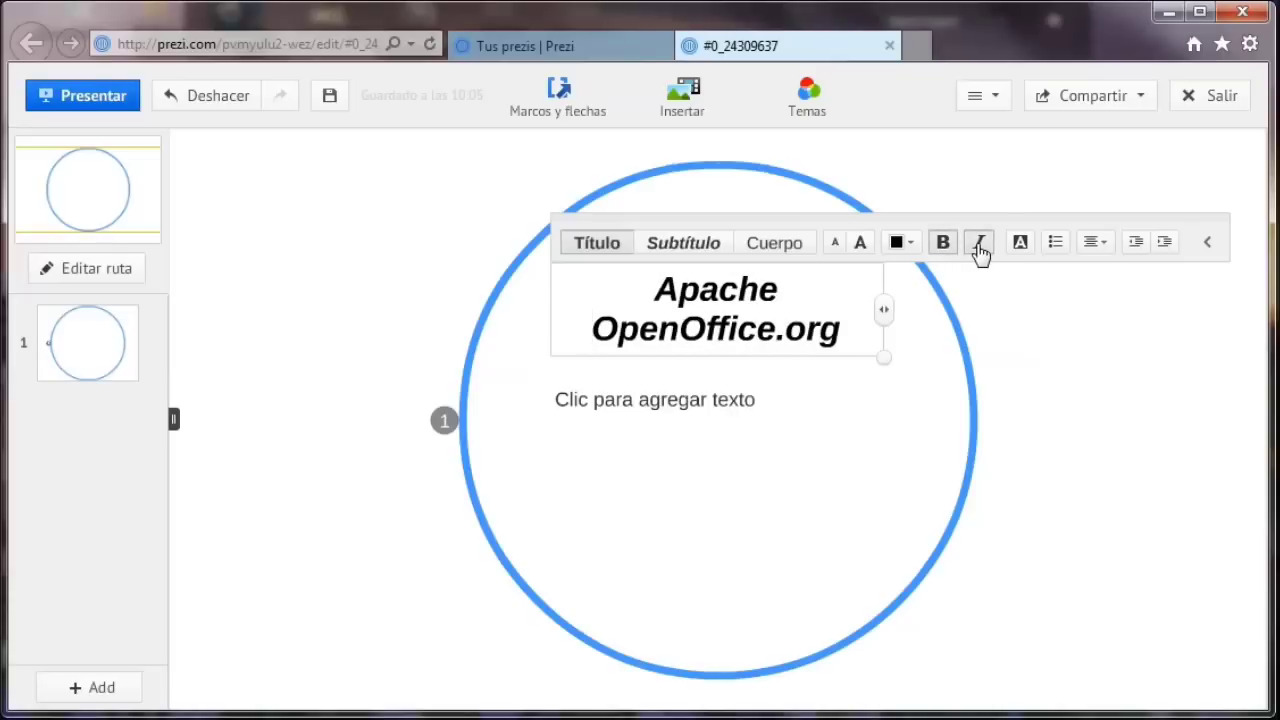
left_click(980, 246)
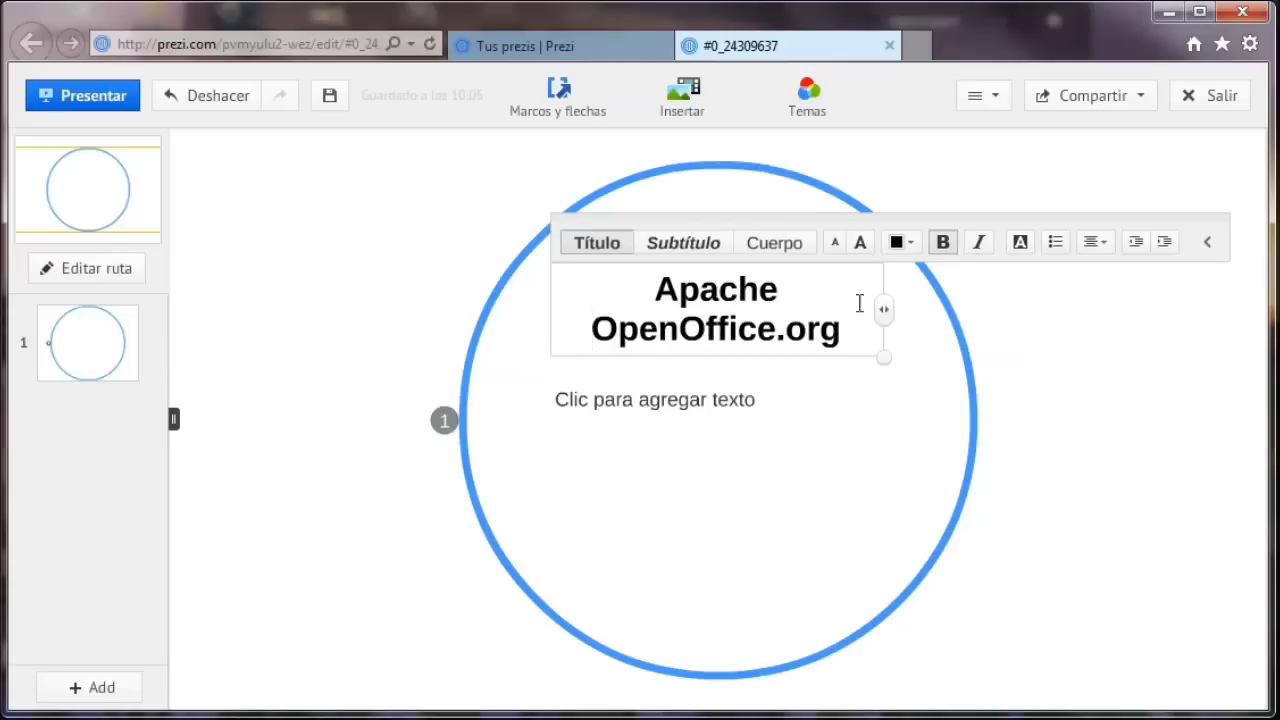
- Try the background highlight on the title and remove it again
left_click(1019, 244)
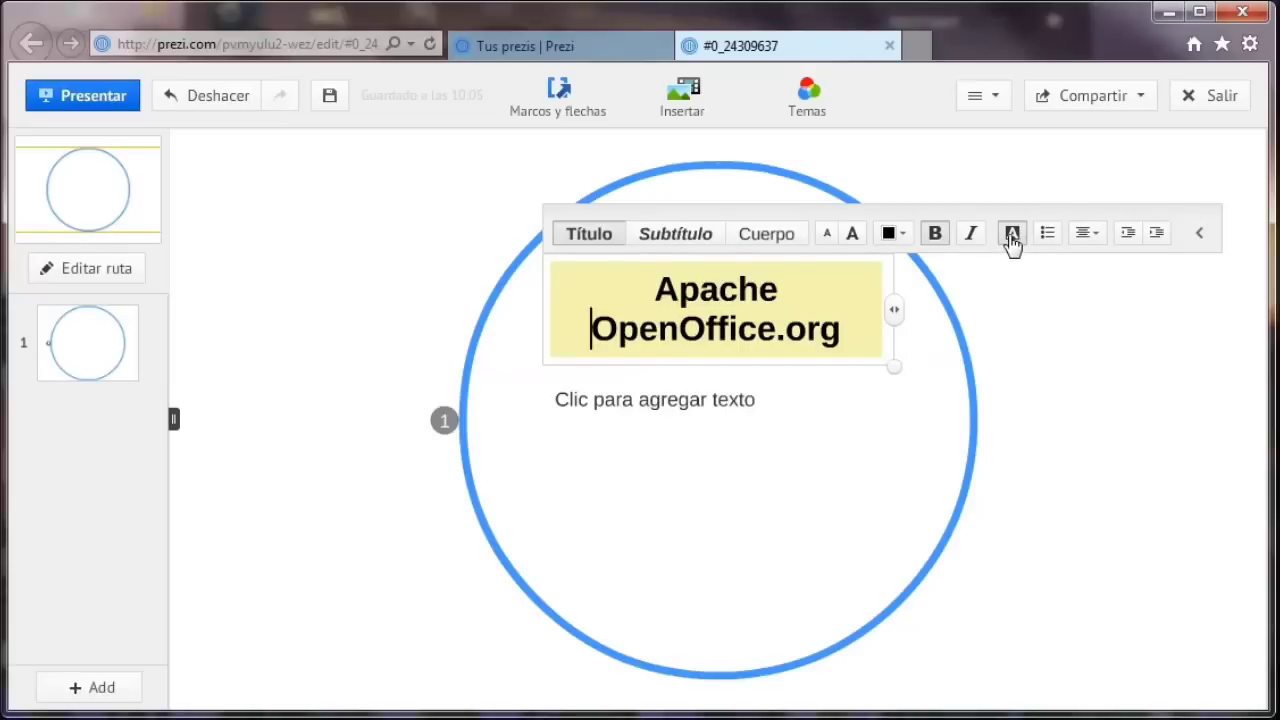
left_click(1012, 232)
left_click(1014, 238)
left_click(1015, 236)
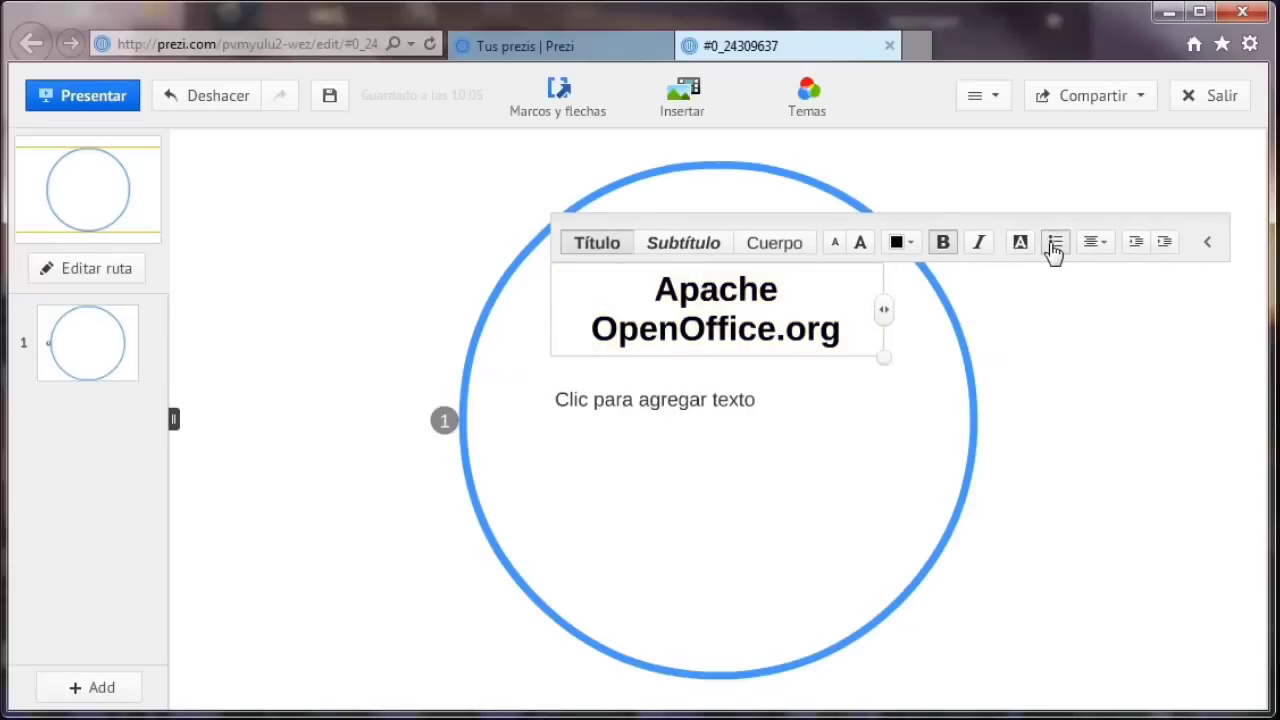
- Apply the yellow background highlight to the title, trying a bullet point and removing it
left_click(1054, 244)
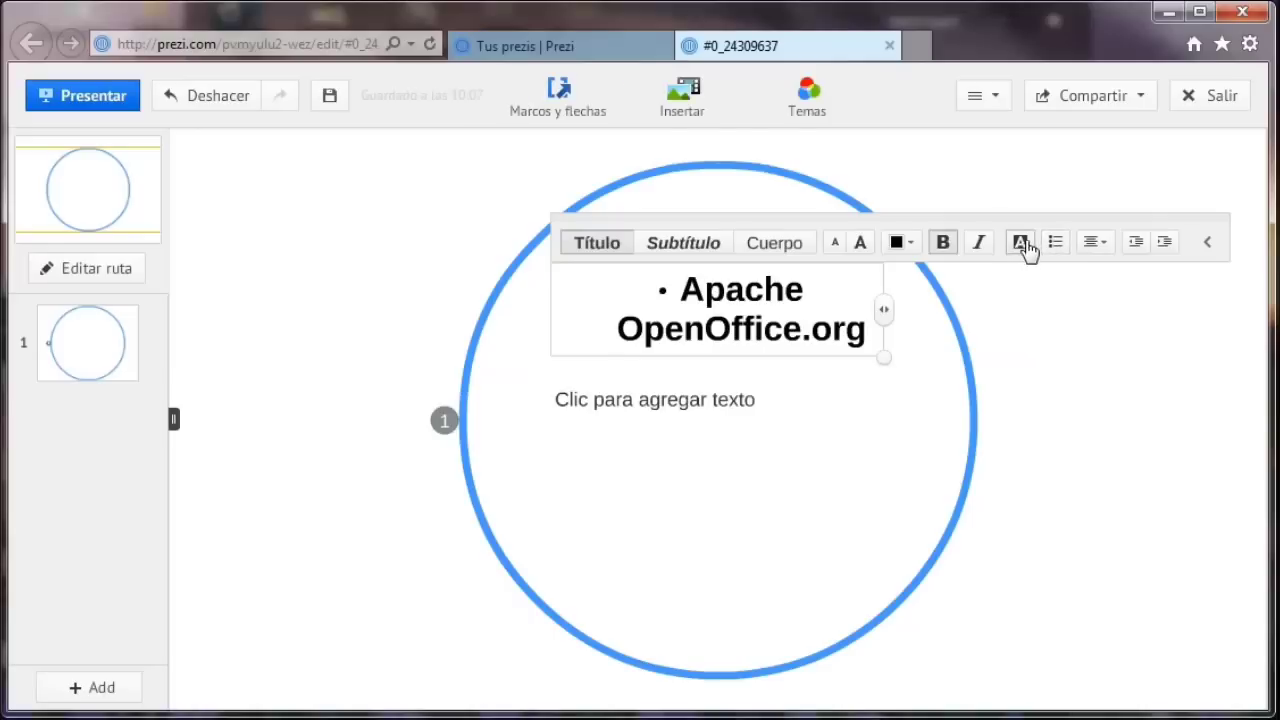
left_click(1022, 250)
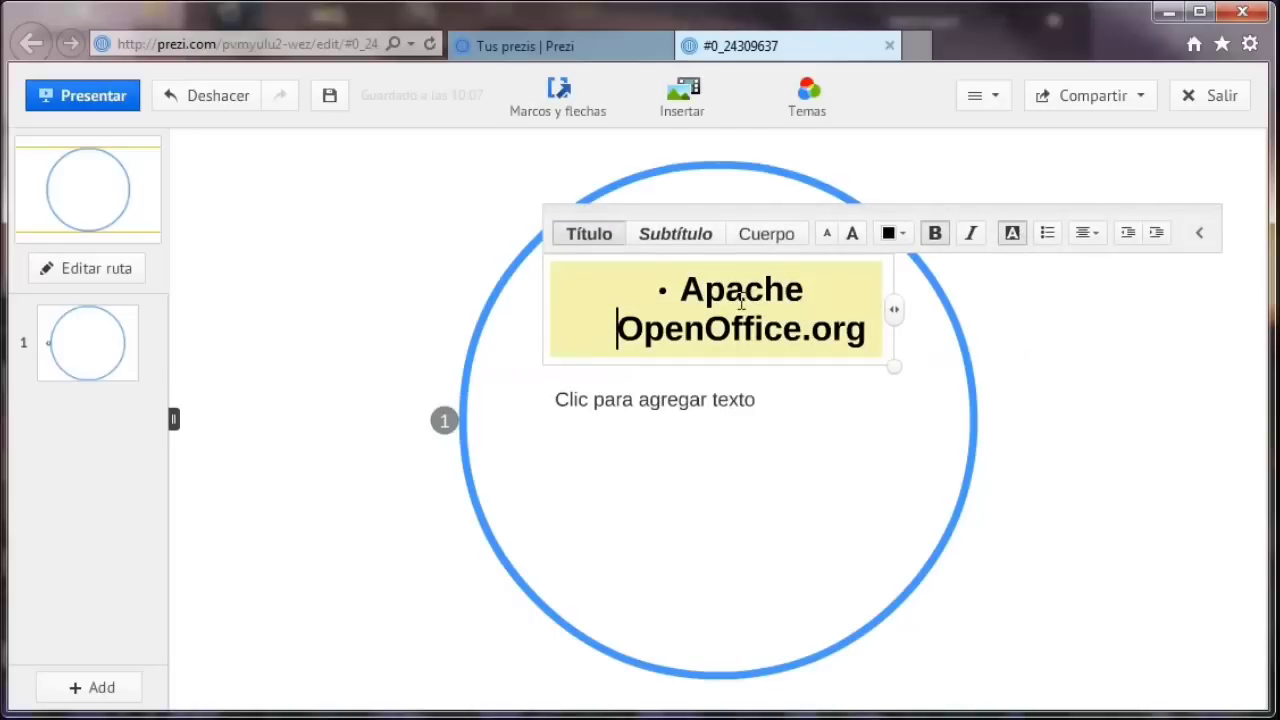
left_click(665, 292)
left_click(1050, 240)
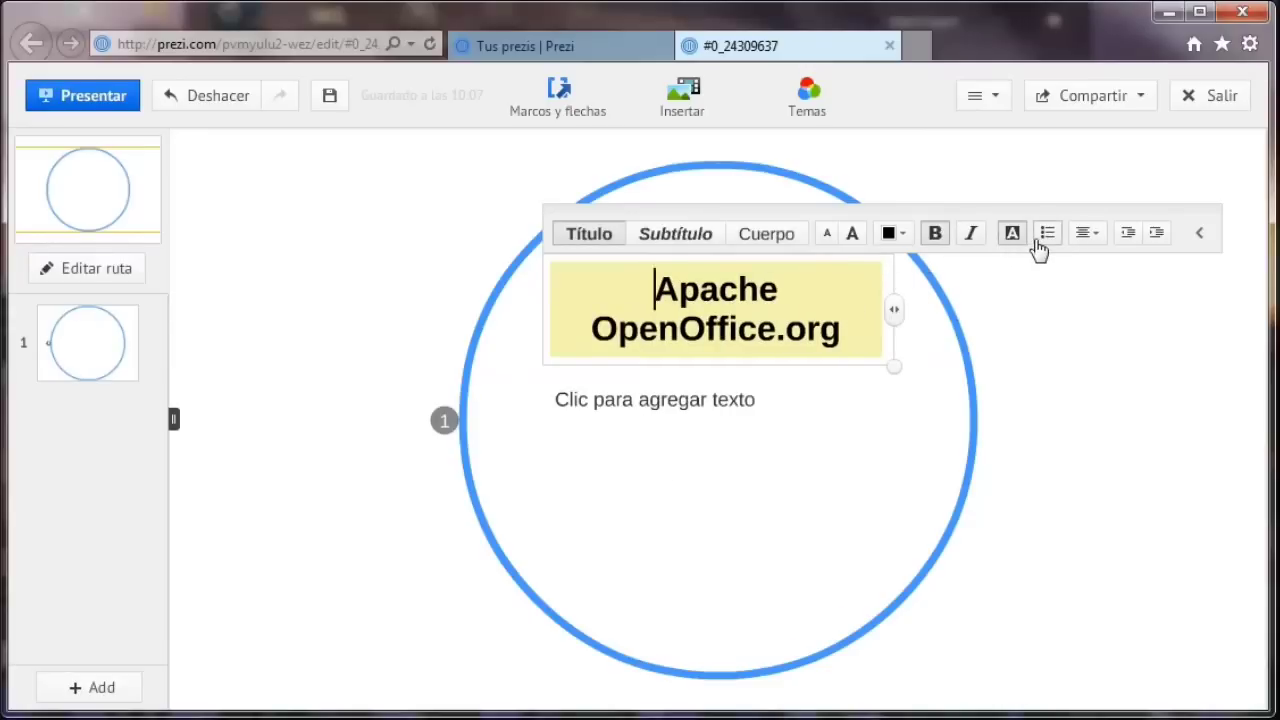
- Try left, right and justified alignment on the title and return it to centred
left_click(1090, 236)
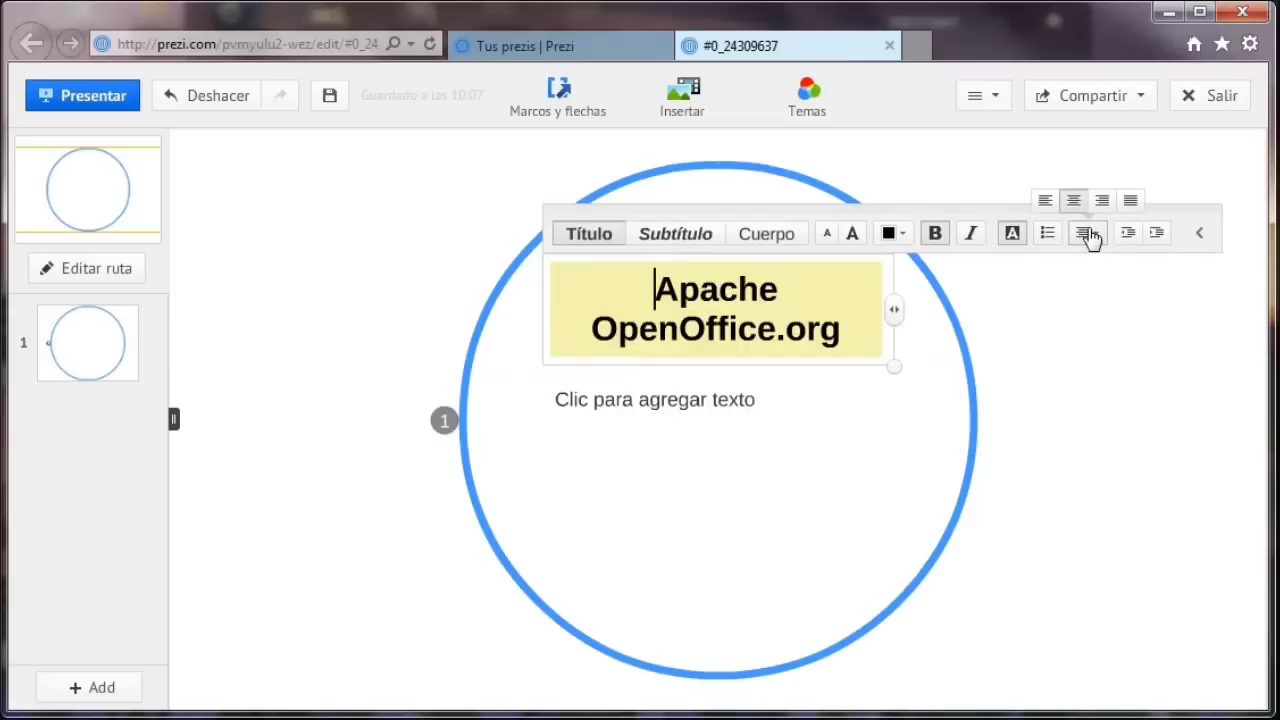
left_click(1045, 206)
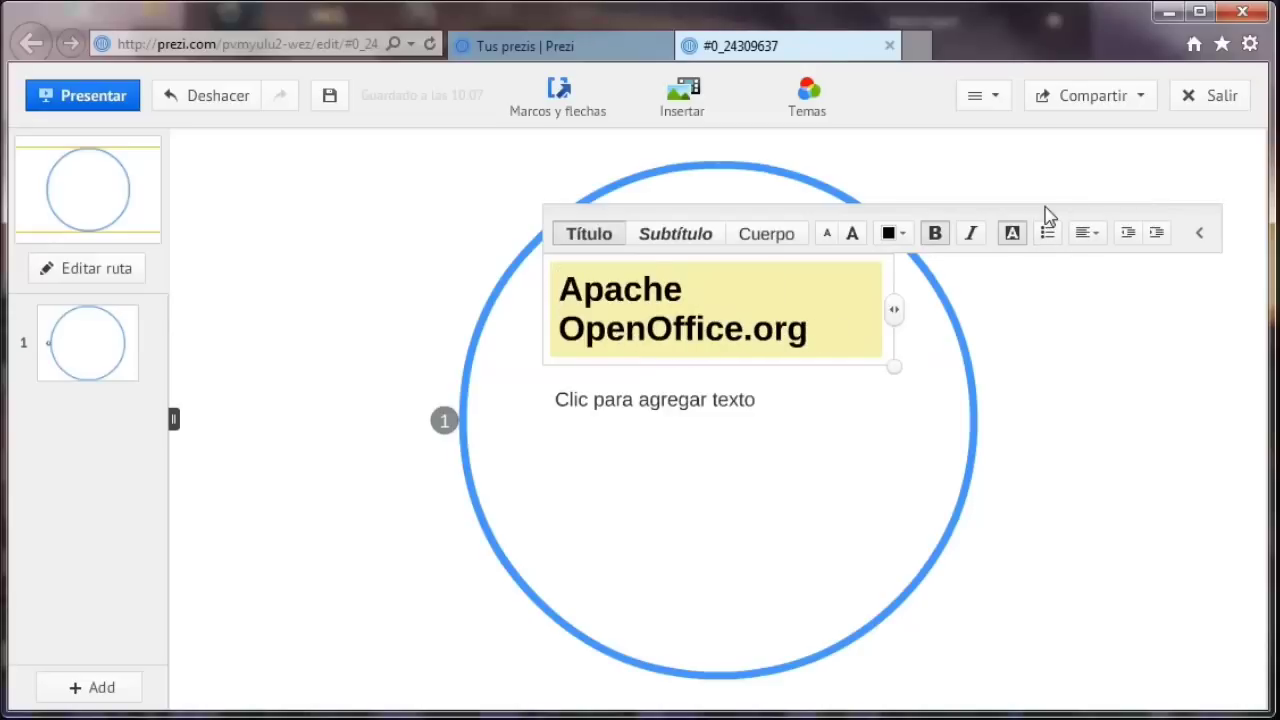
left_click(1085, 240)
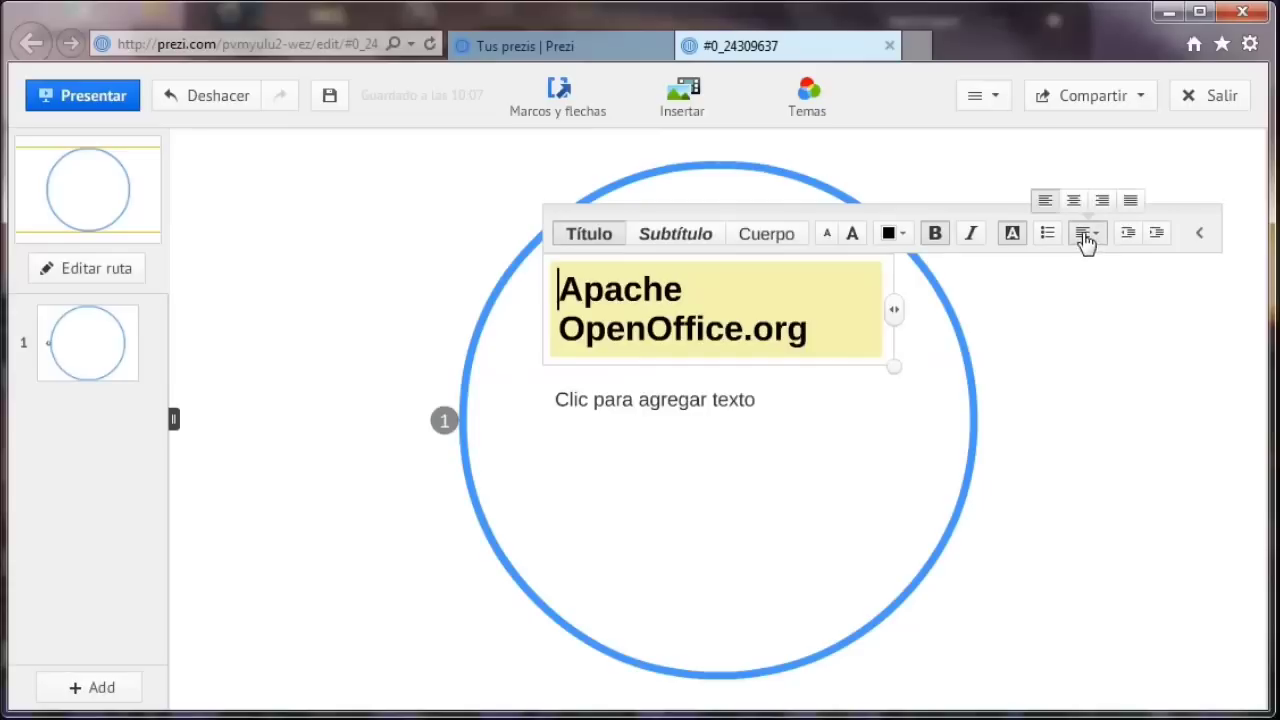
left_click(1101, 202)
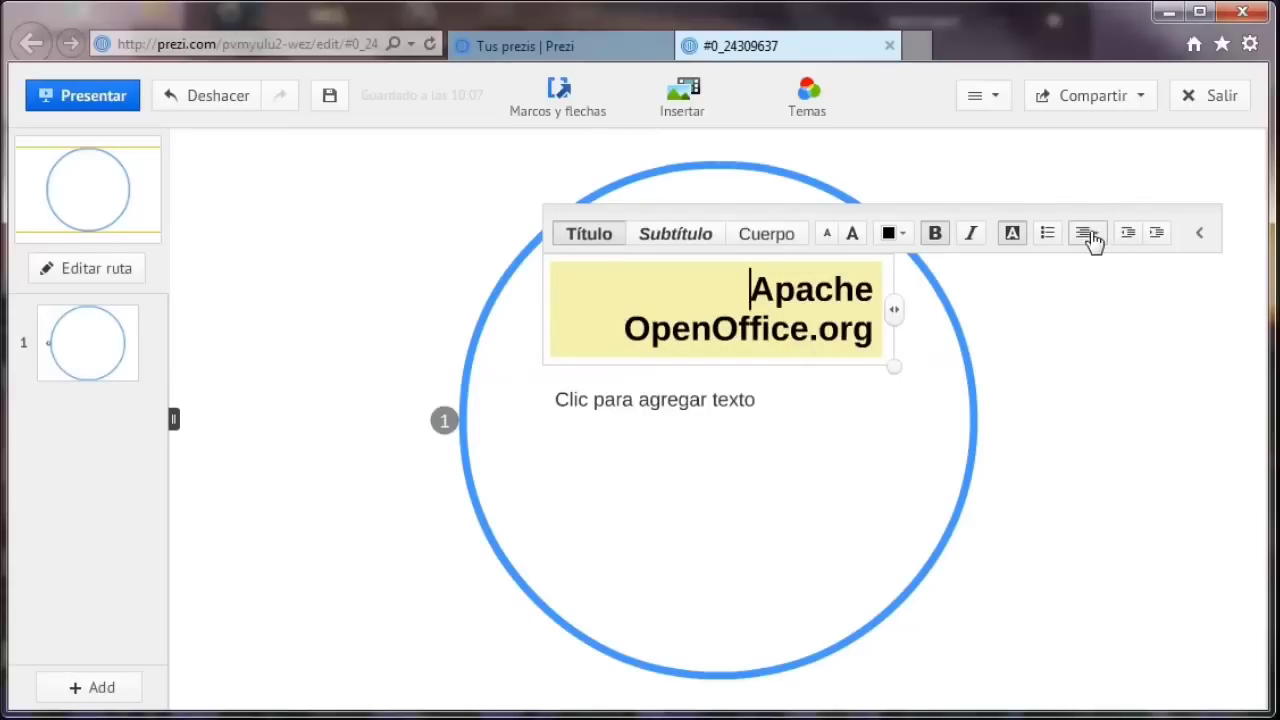
left_click(1093, 240)
left_click(1125, 201)
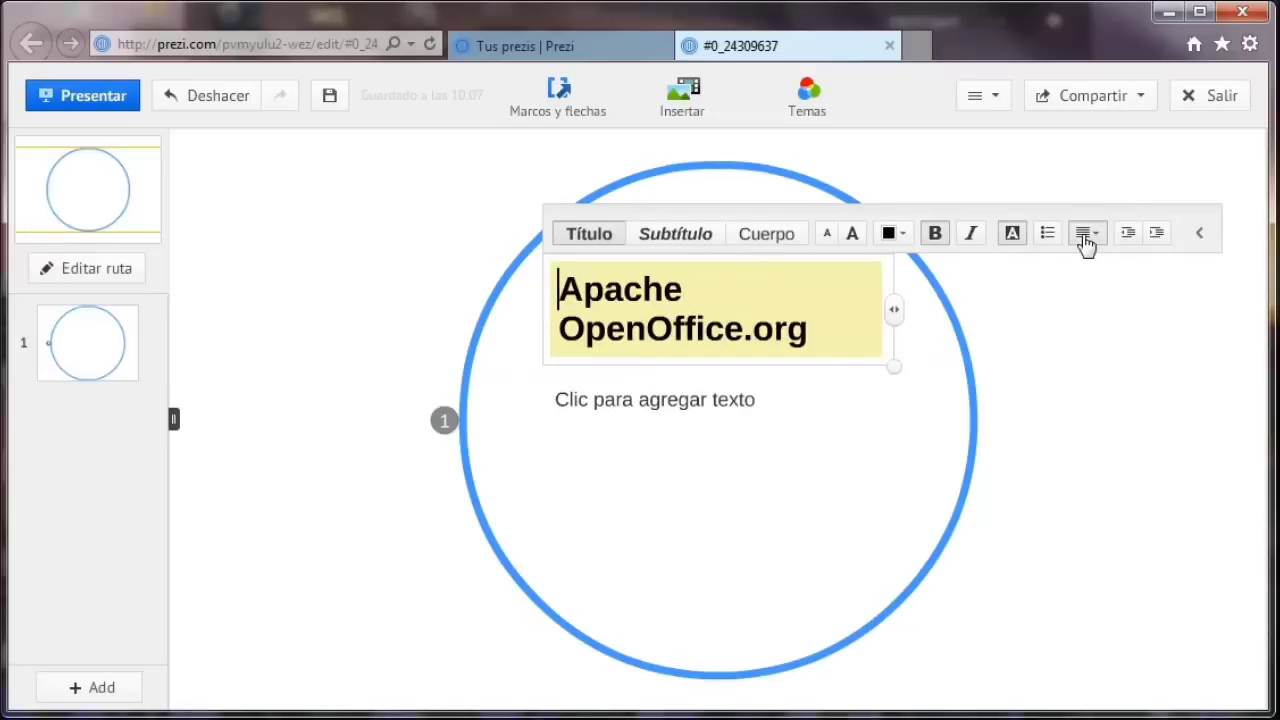
left_click(1086, 240)
left_click(1075, 200)
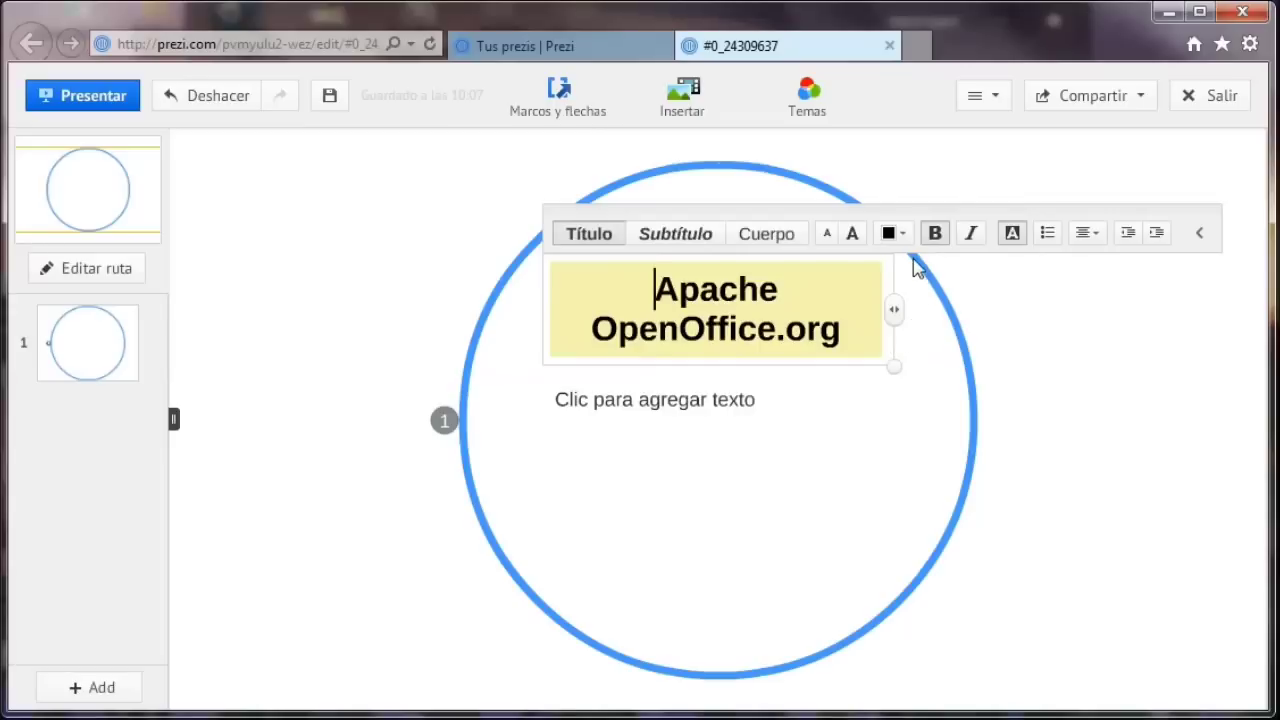
- Keep the title's black text colour, remove its background highlight and finish editing it
left_click(889, 239)
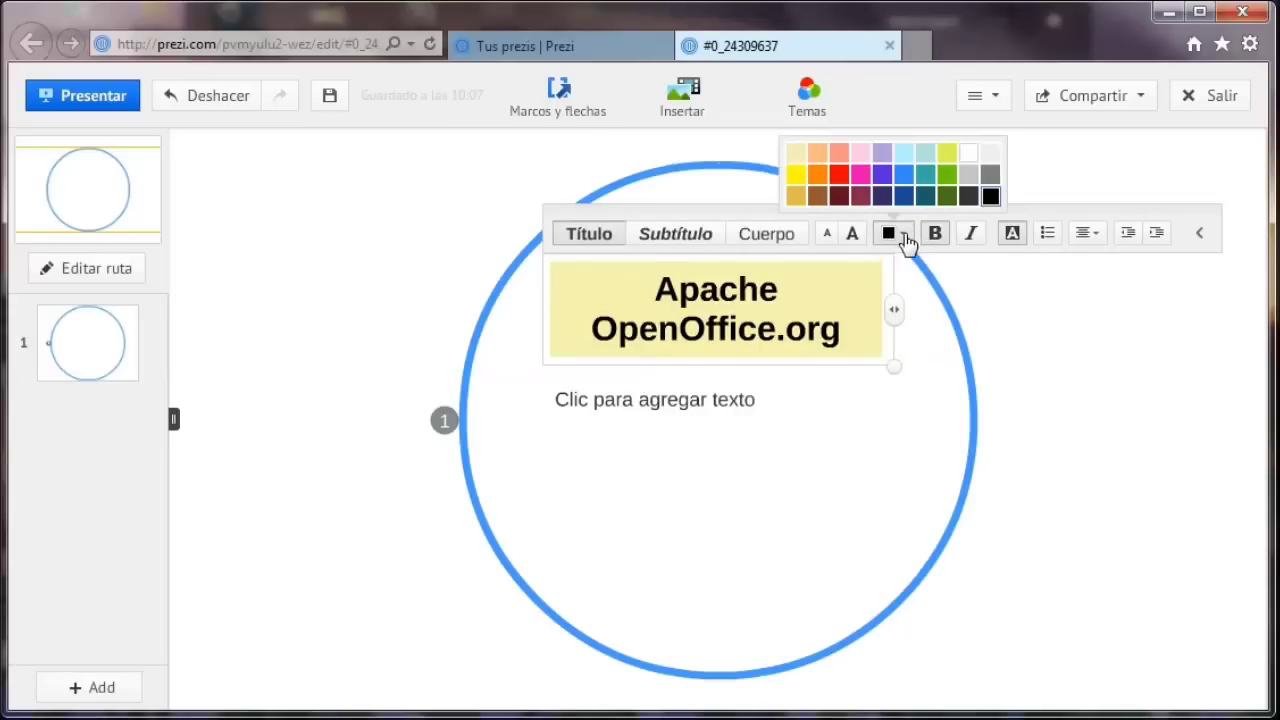
left_click(901, 245)
left_click(1013, 234)
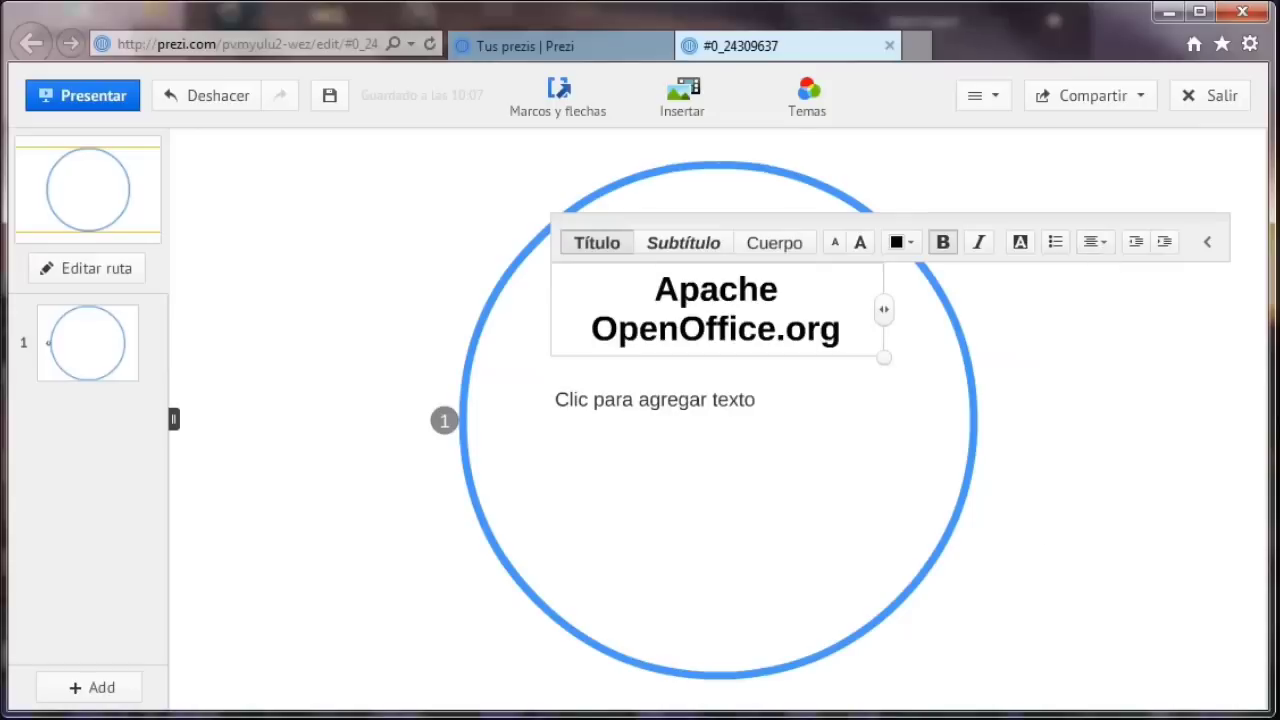
key("Escape")
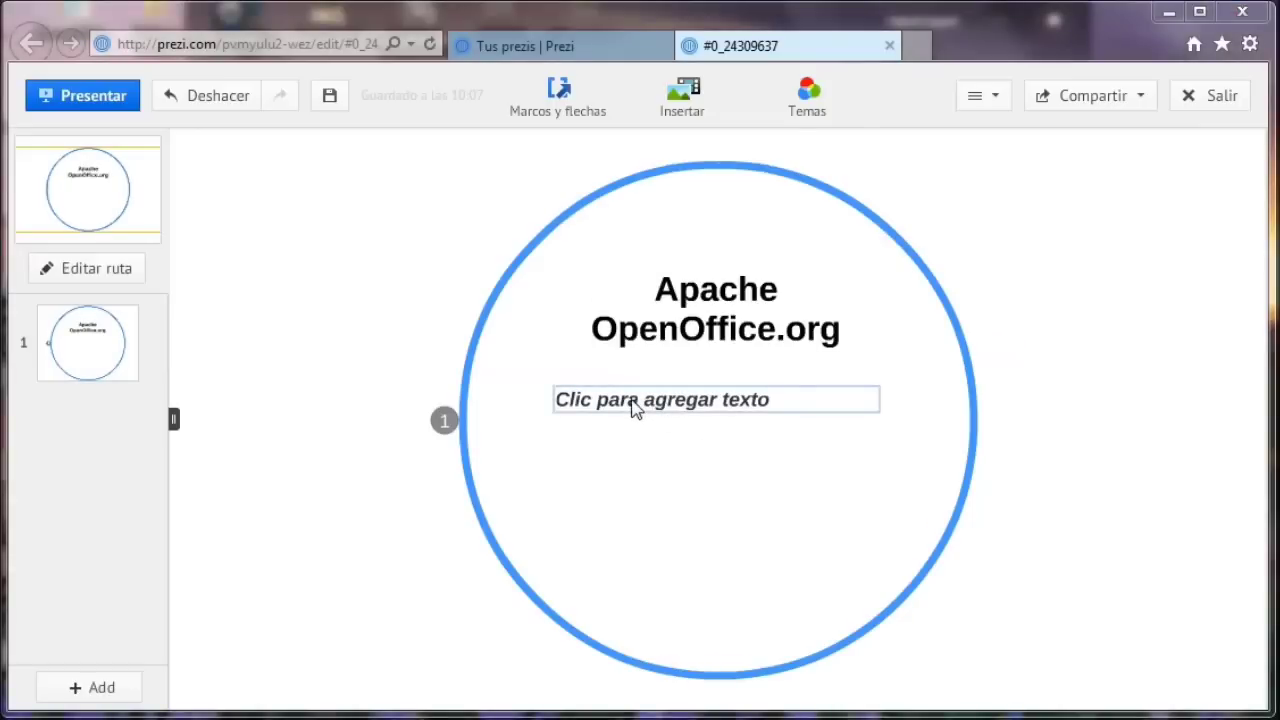
- Enter the subtitle "Principales características" below the title and enlarge its text by two size steps
left_click(632, 408)
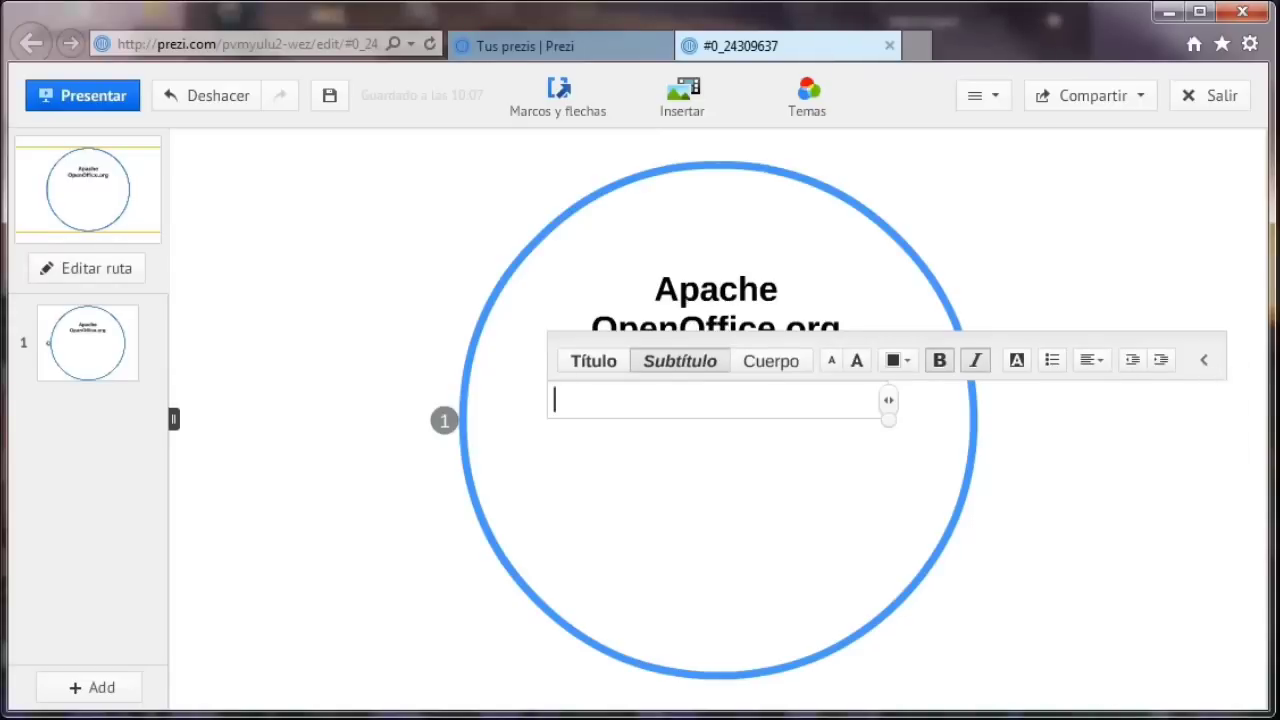
type("Principales características")
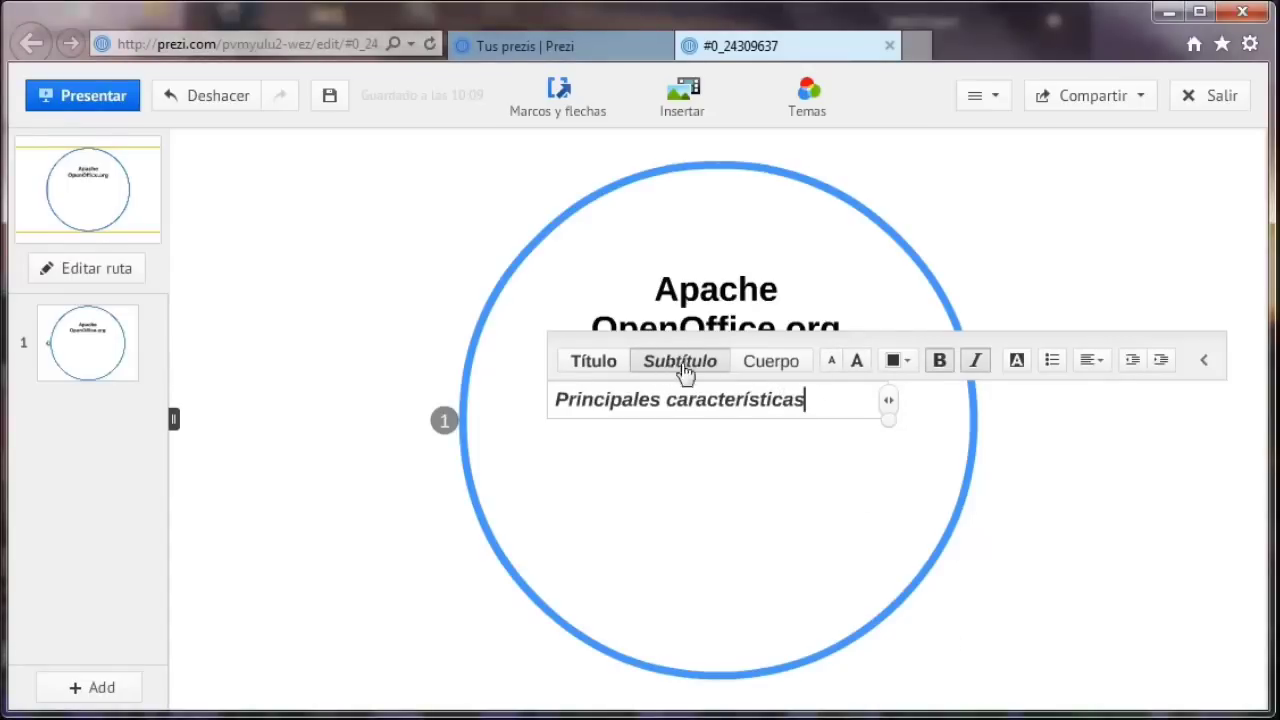
left_click(855, 362)
left_click(855, 362)
left_click(855, 362)
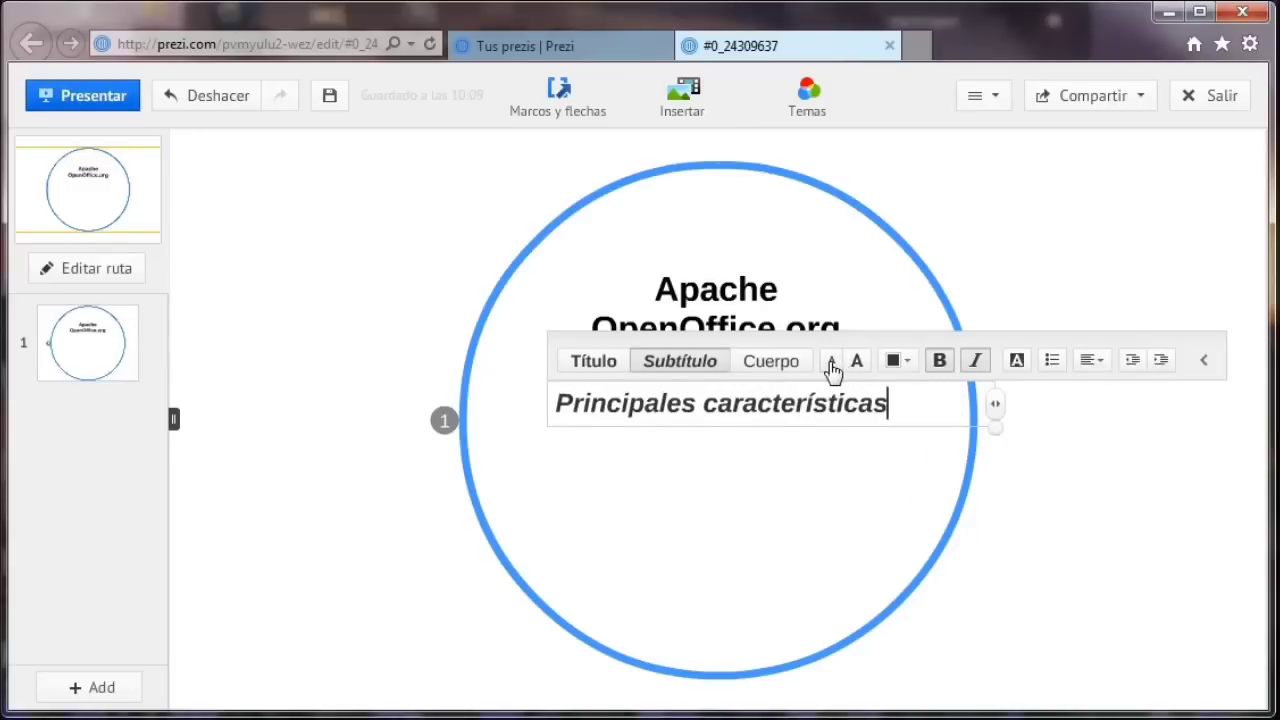
left_click(831, 362)
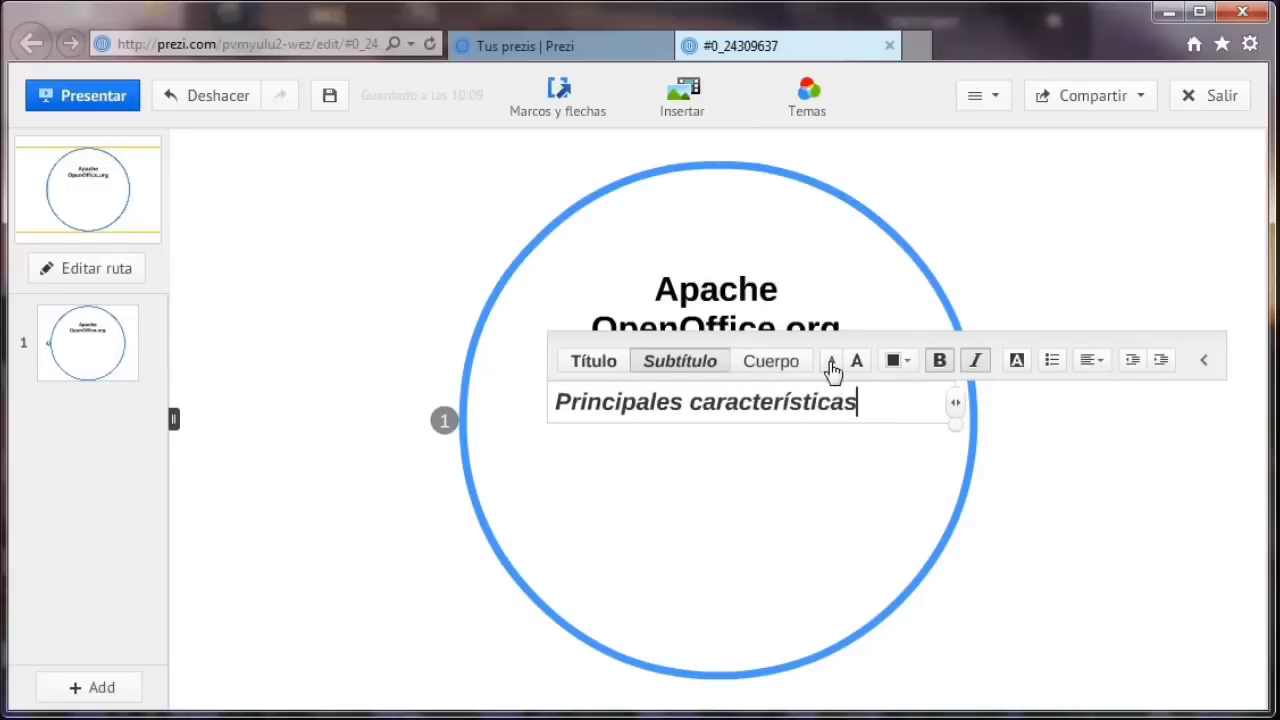
- Colour the subtitle text bright red
left_click(903, 366)
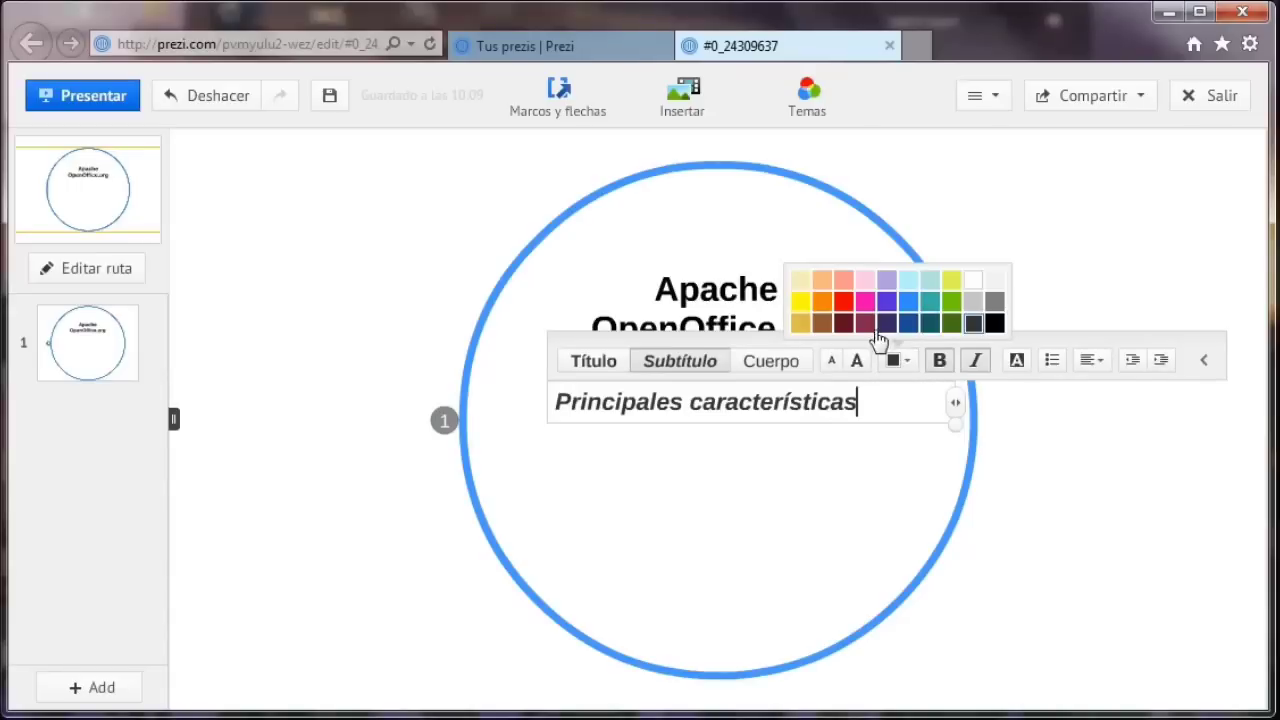
left_click(843, 303)
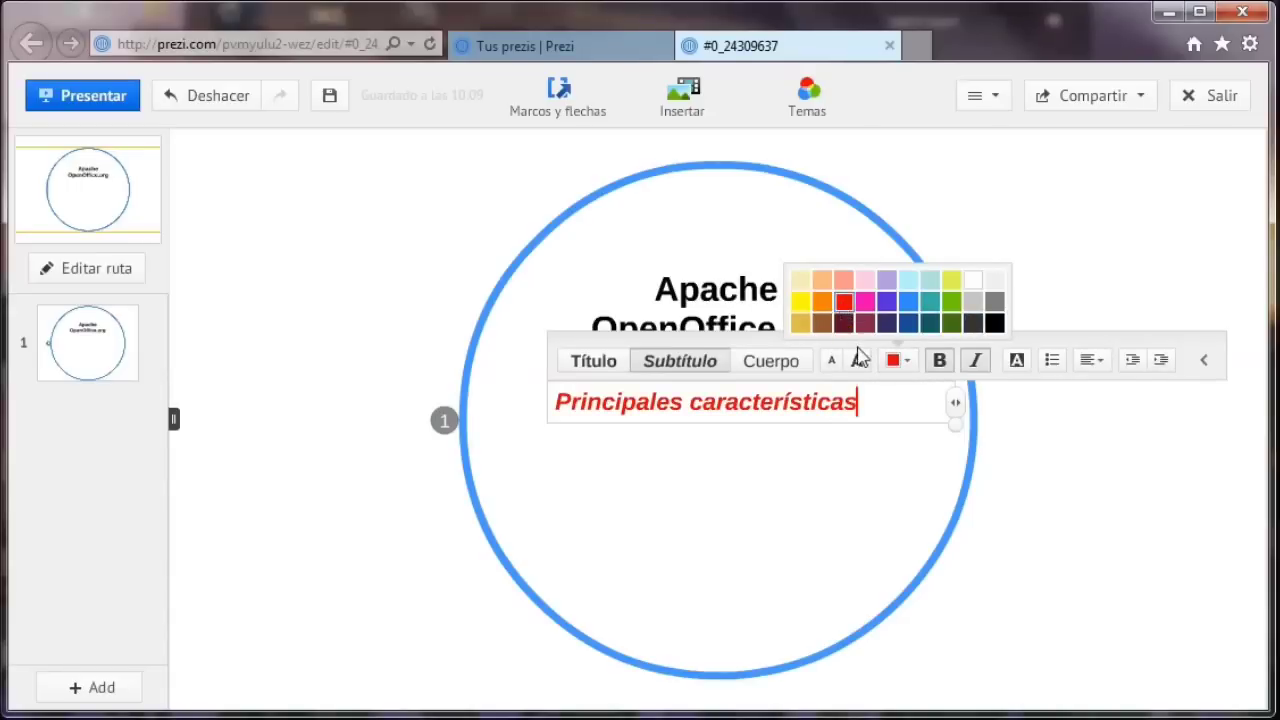
left_click(896, 368)
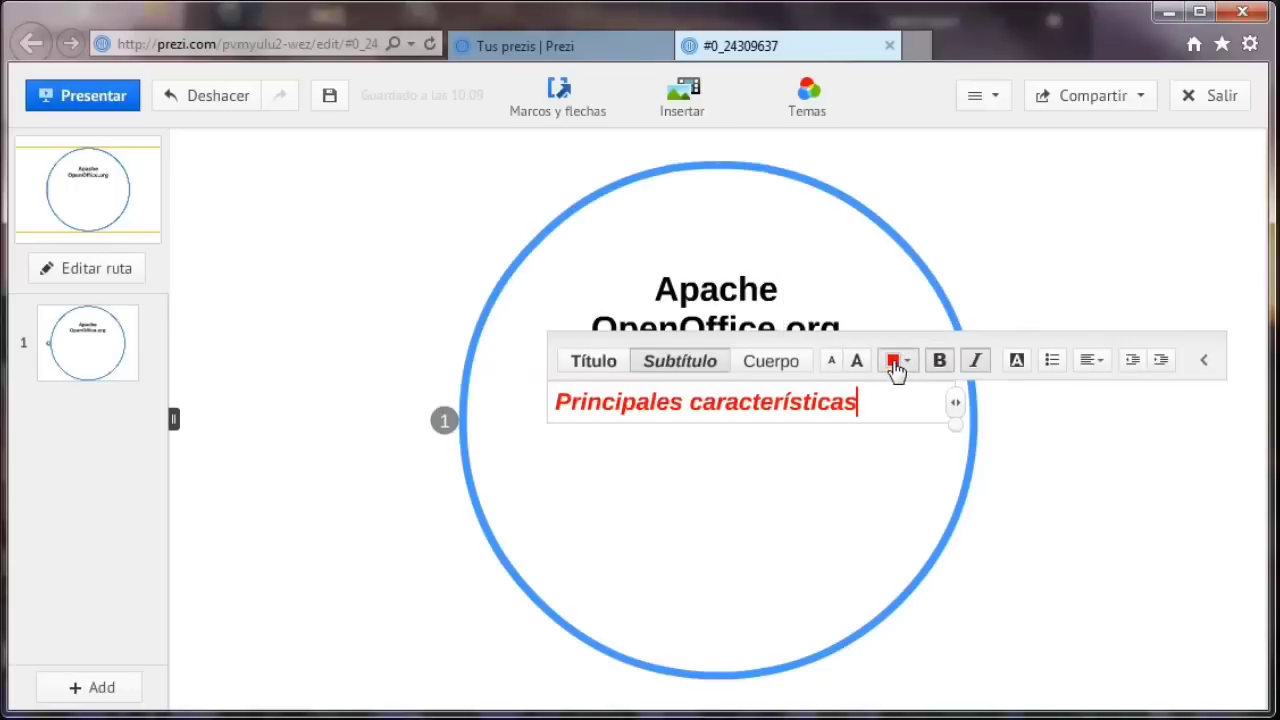
- Try the subtitle without bold and with a background highlight, reverting each change
left_click(938, 362)
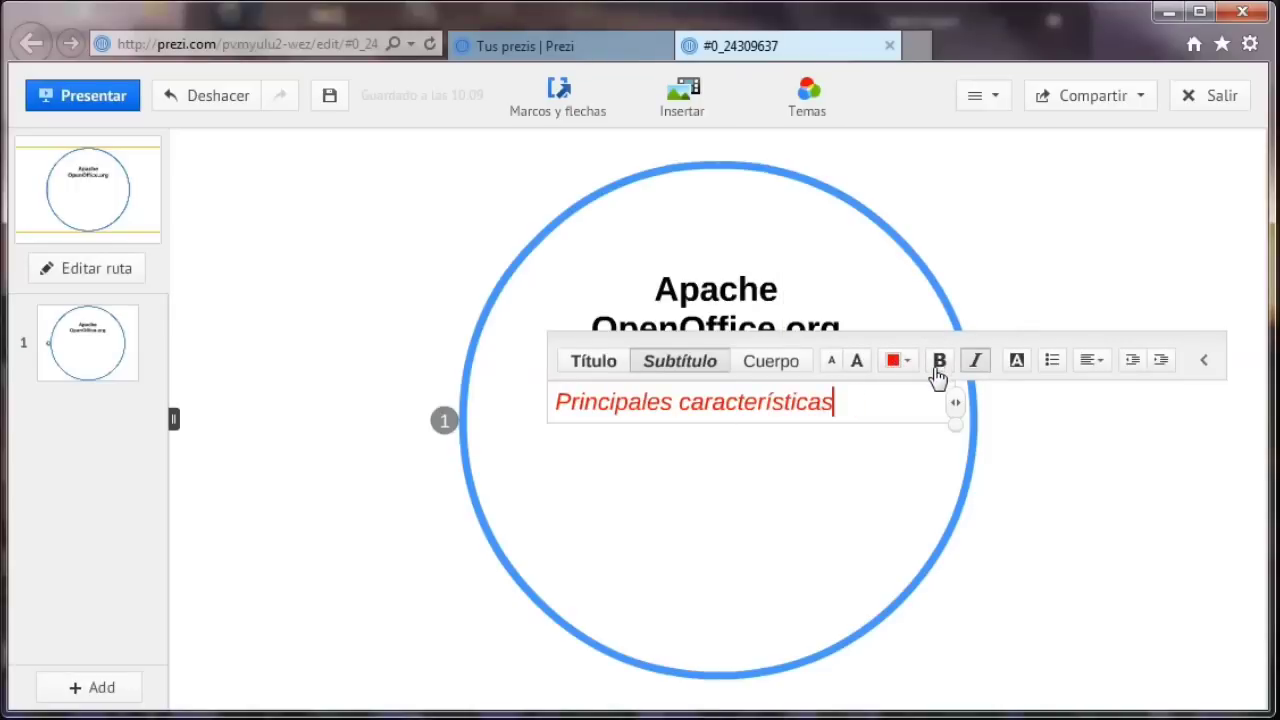
left_click(938, 362)
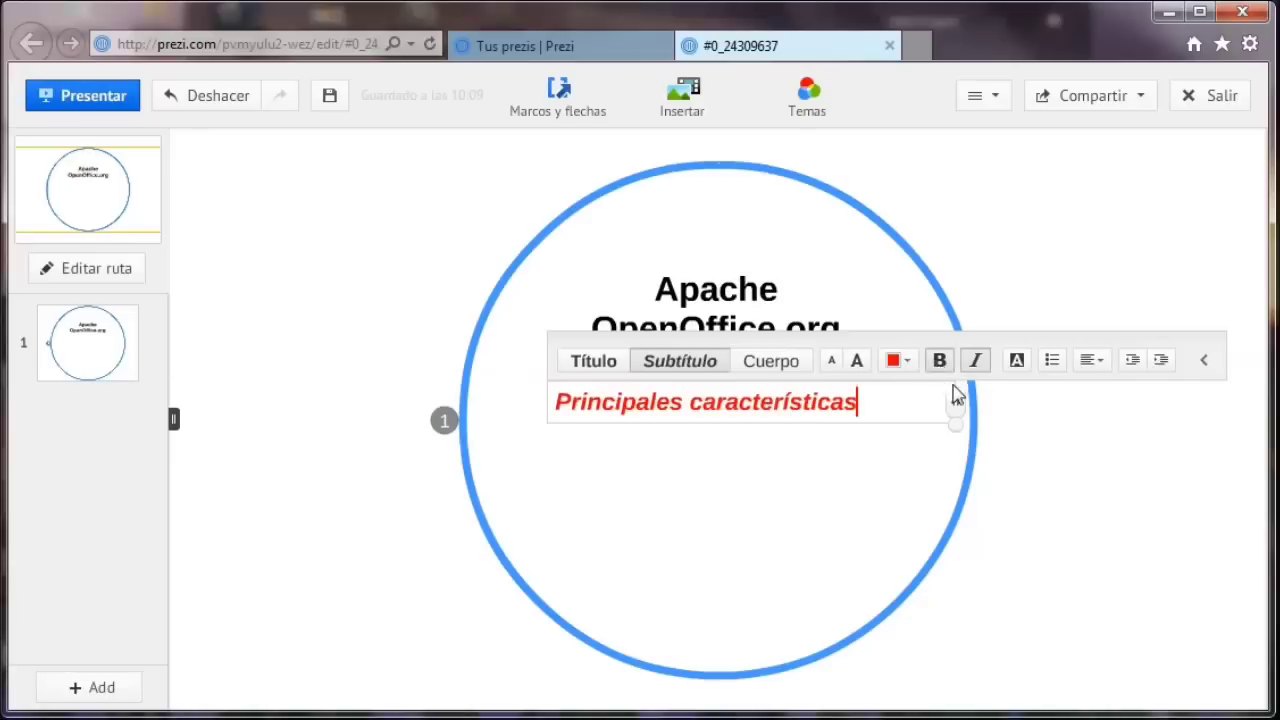
left_click(1017, 367)
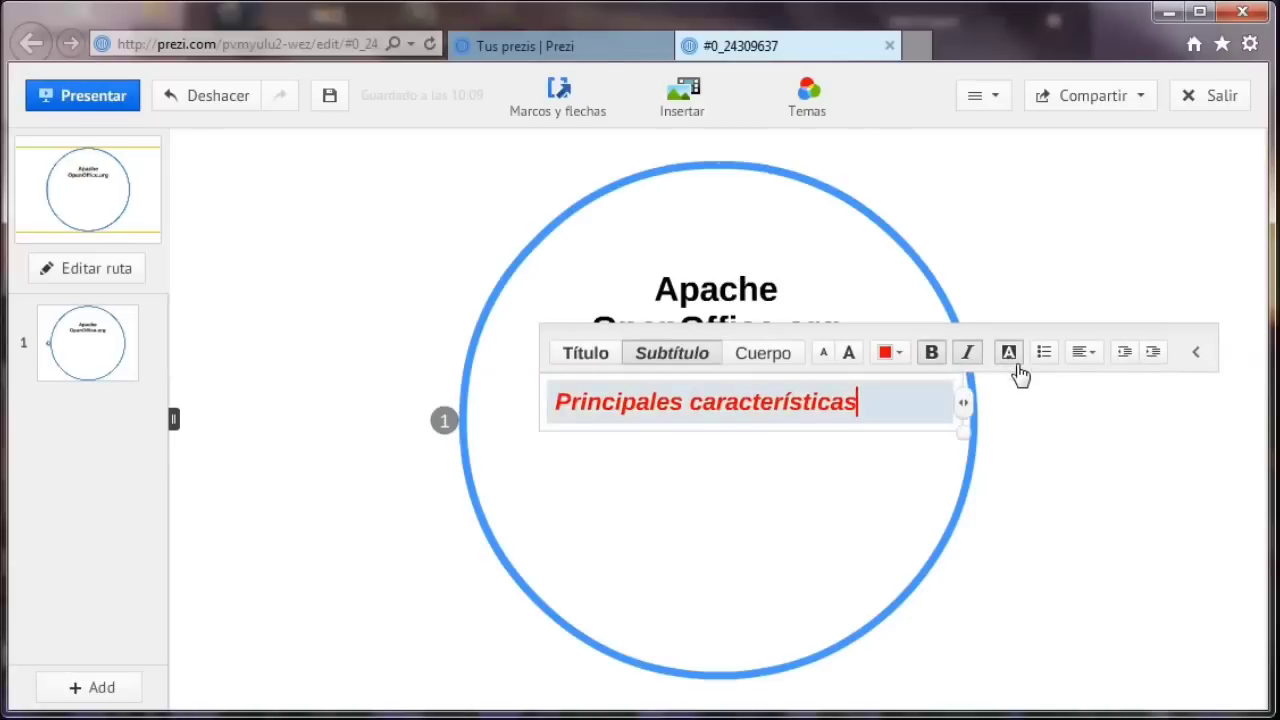
left_click(1018, 370)
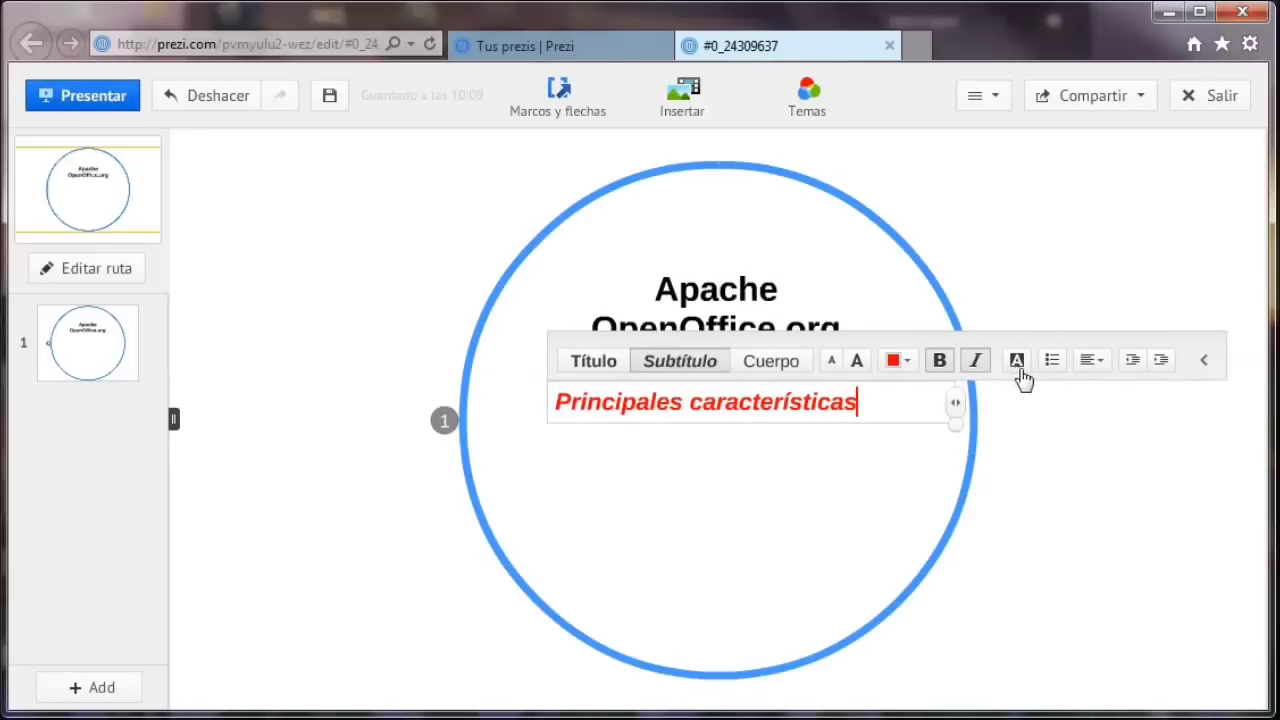
- Centre the subtitle within its text box and finish editing it
left_click(1086, 370)
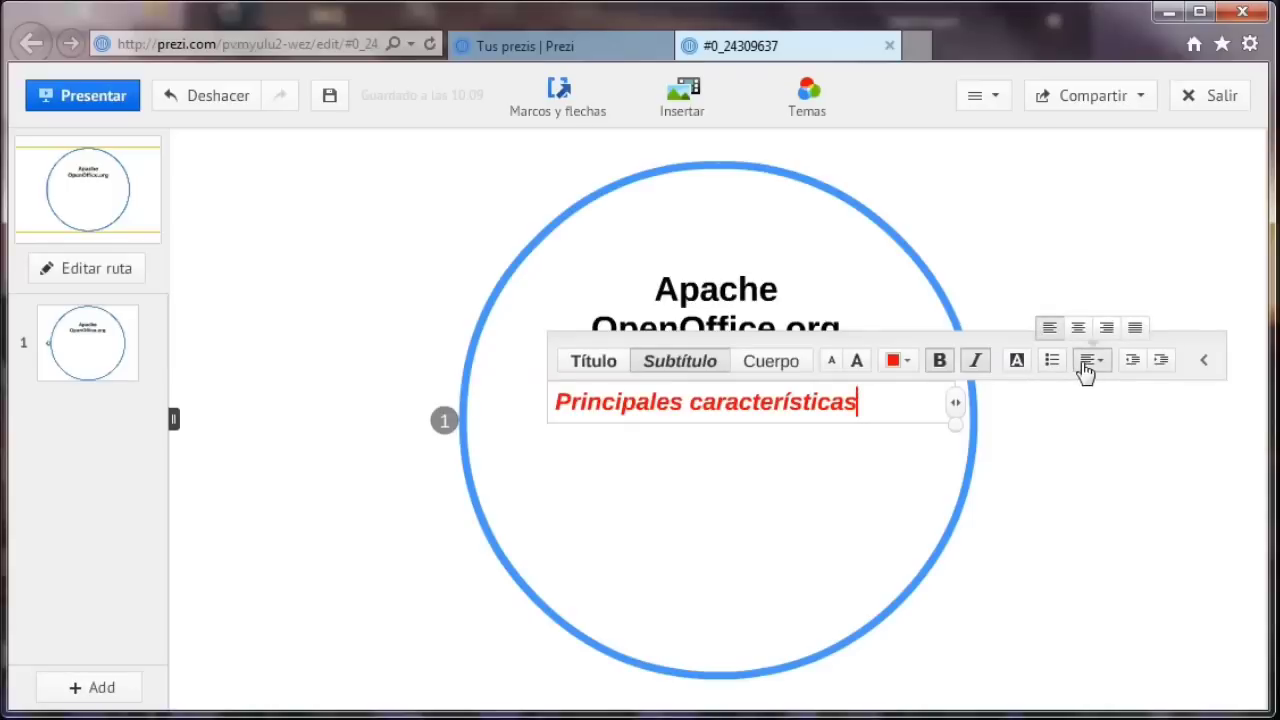
left_click(1079, 329)
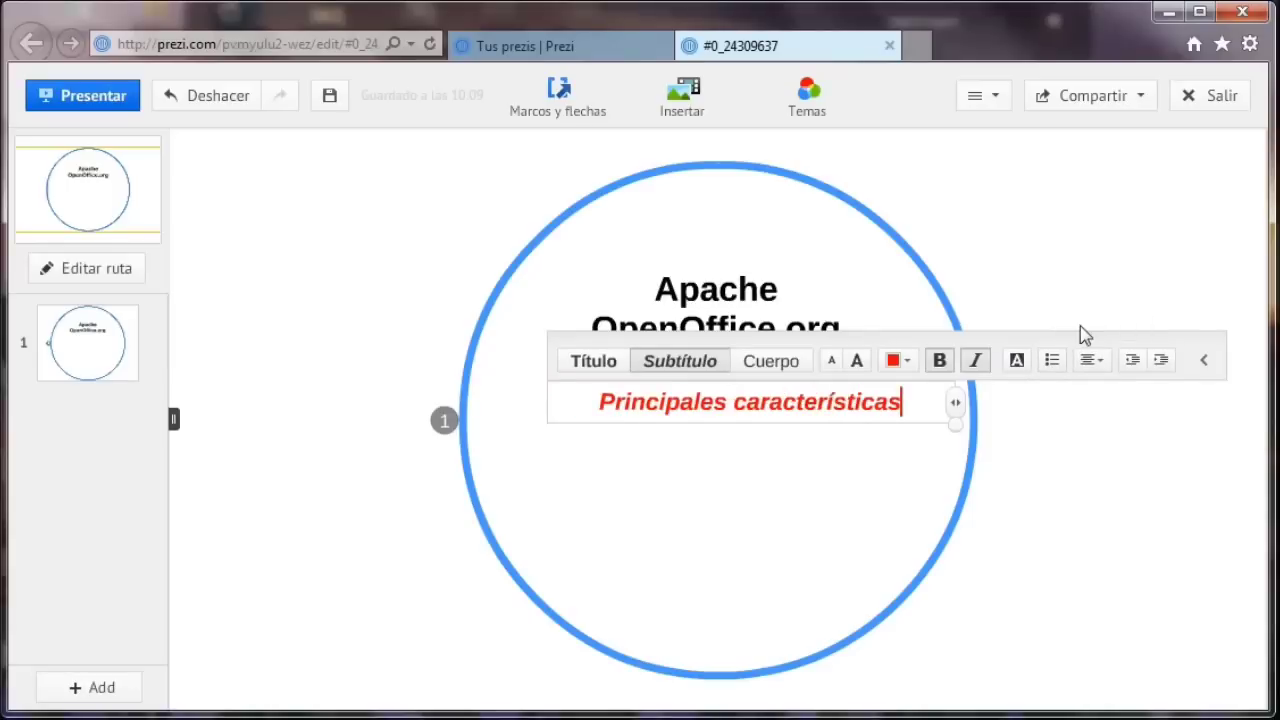
left_click(1030, 473)
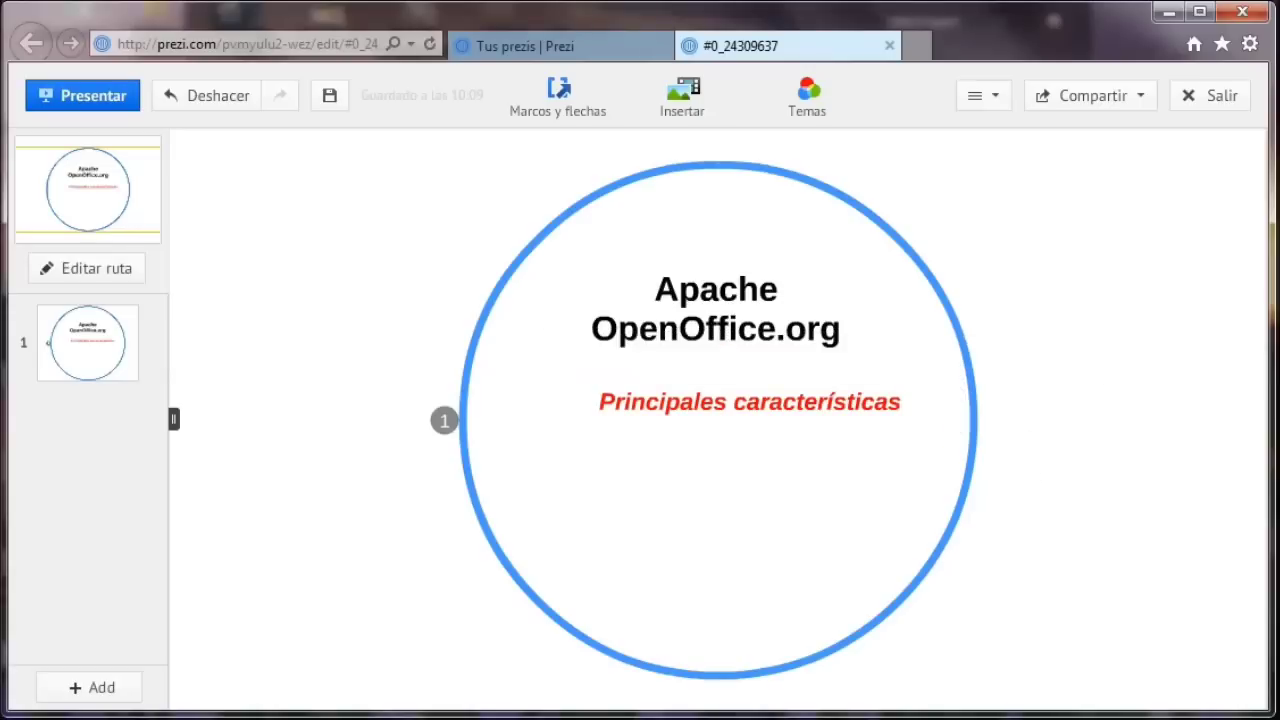
- Add "Hace una descripción general de esta herramienta ofimática." below the subtitle in the Cuerpo style, one size step smaller
left_click(504, 483)
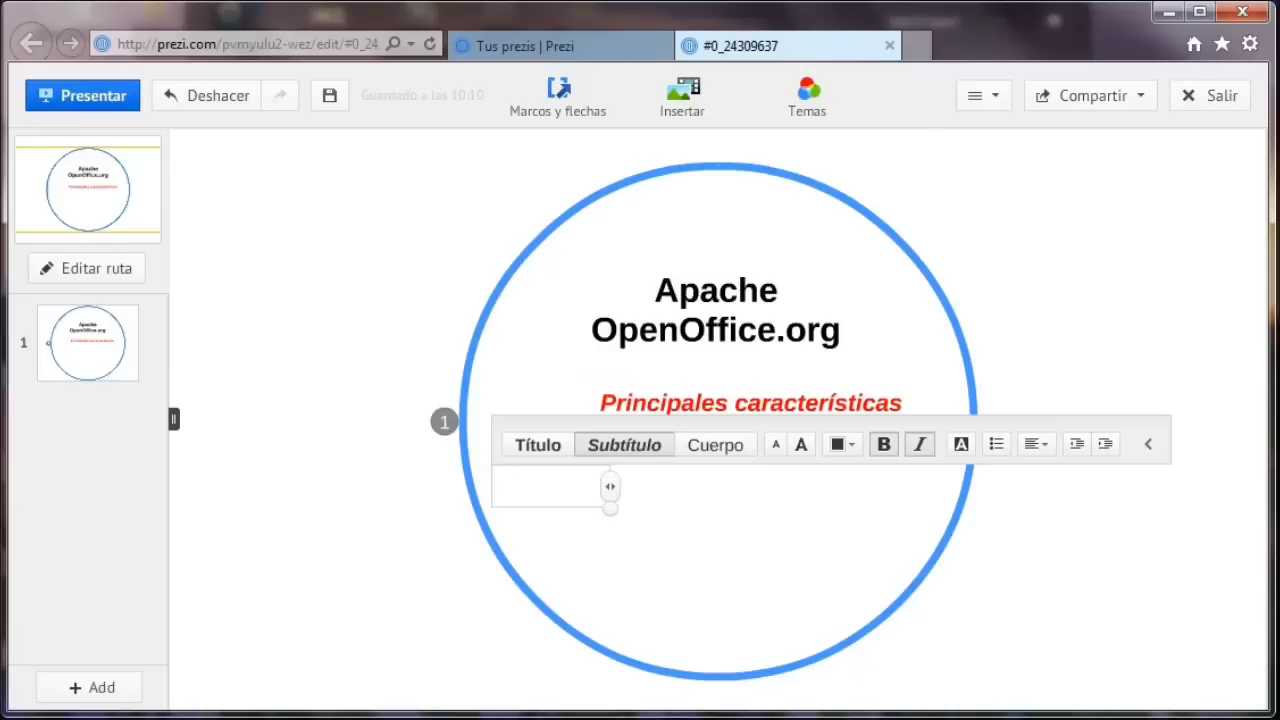
type("Hace una descripción general de esta herramienta ofimática.")
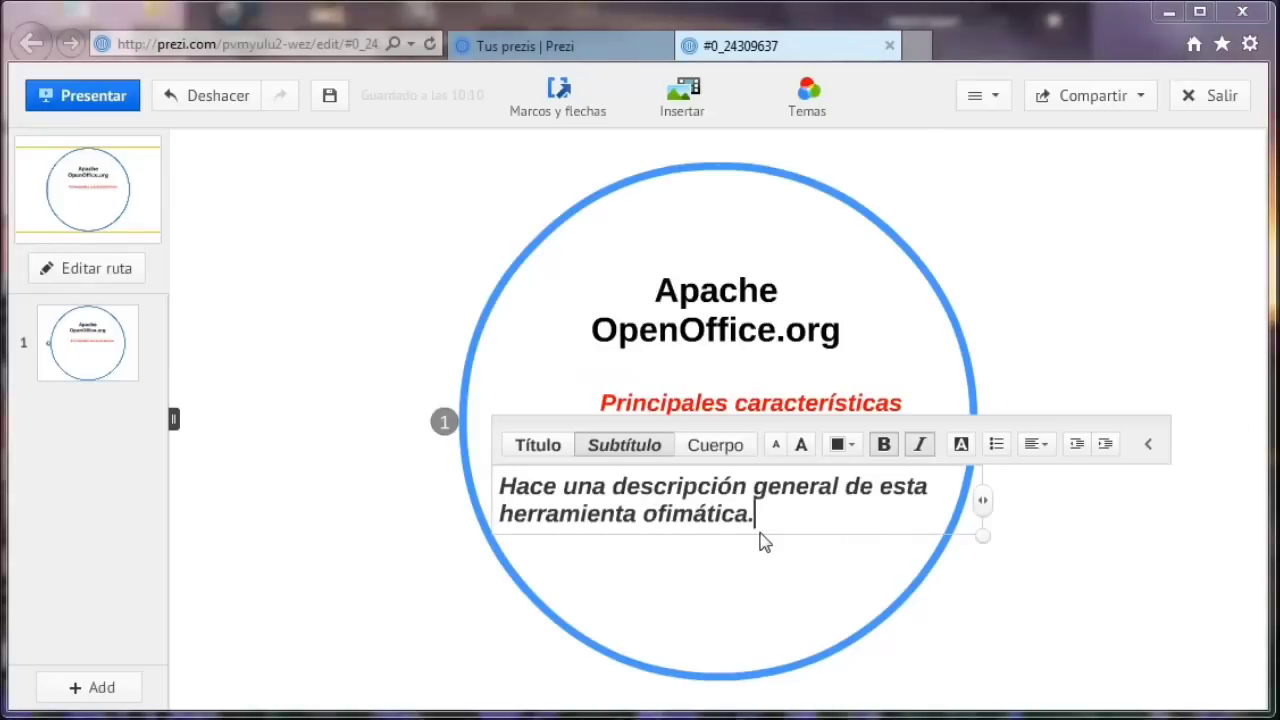
left_click(715, 447)
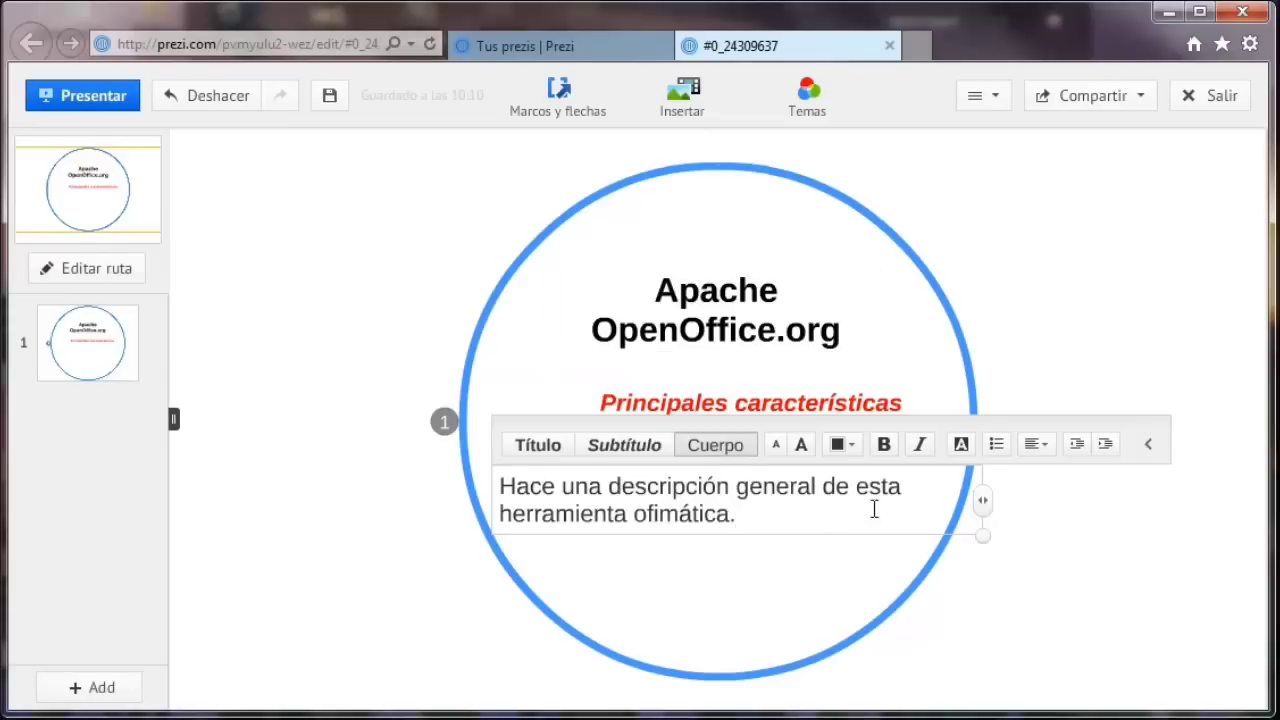
left_click(776, 446)
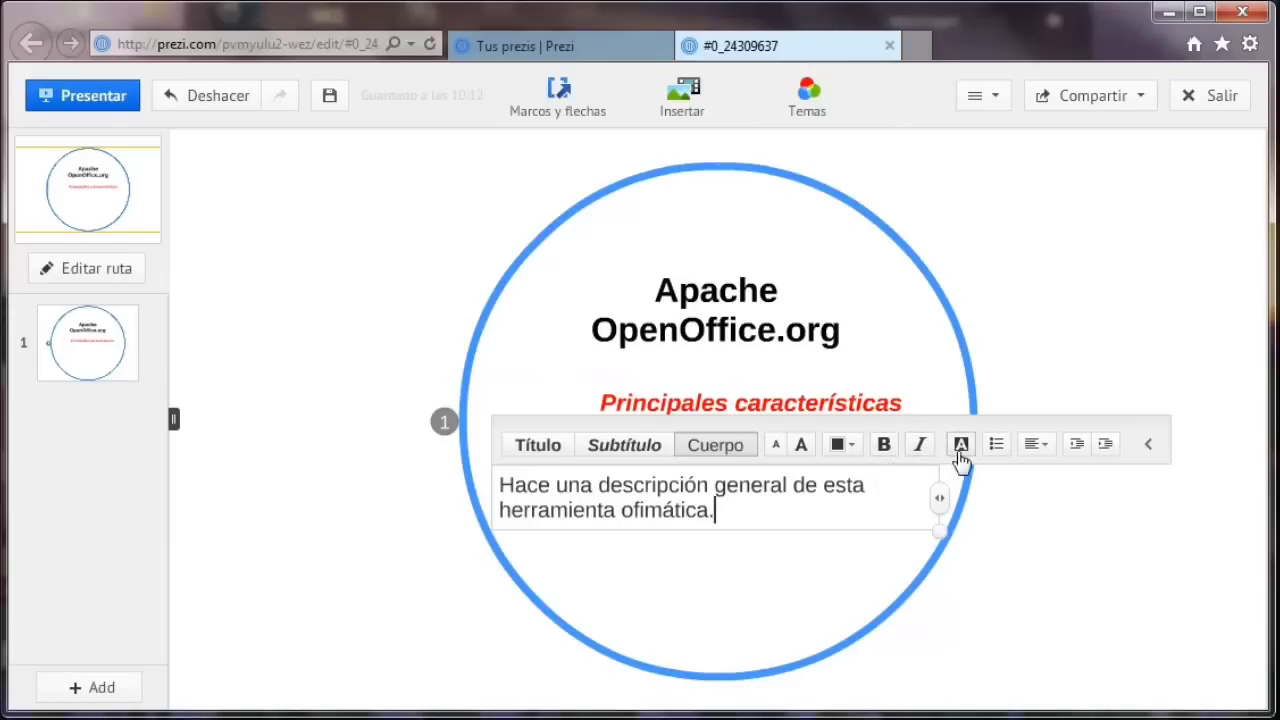
- Justify the body text below the subtitle and finish editing it
left_click(1030, 452)
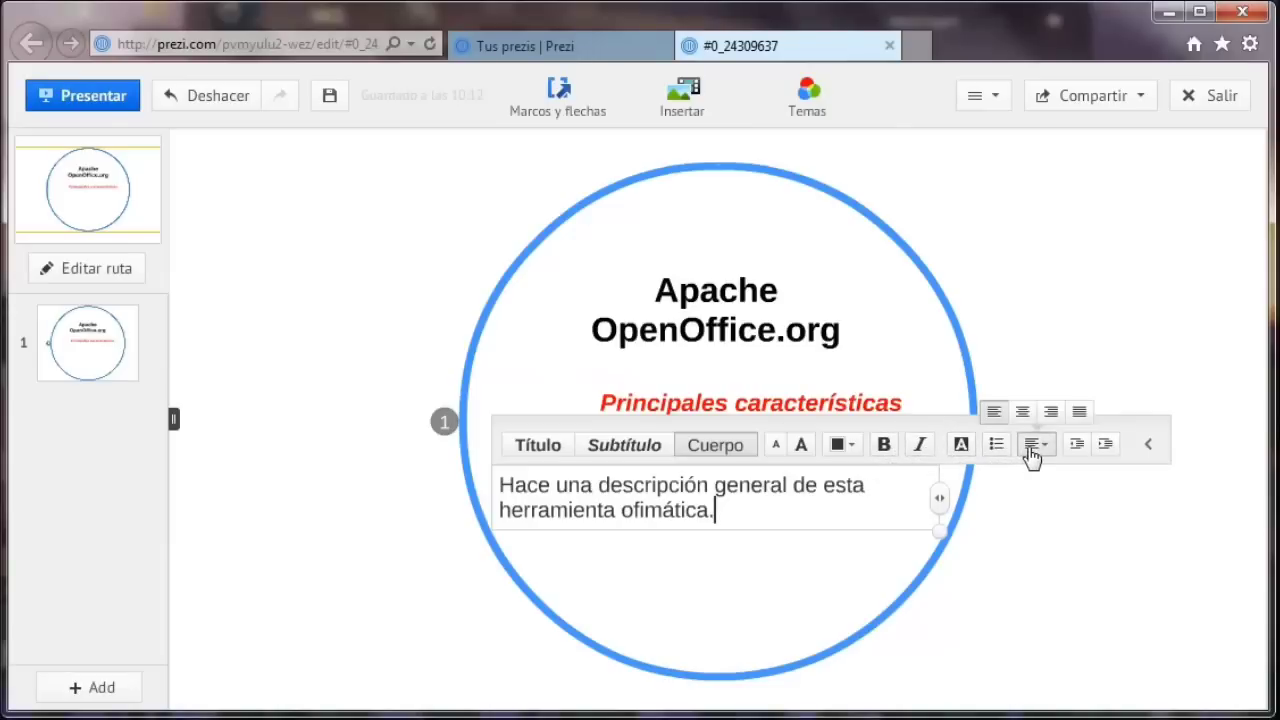
left_click(1079, 412)
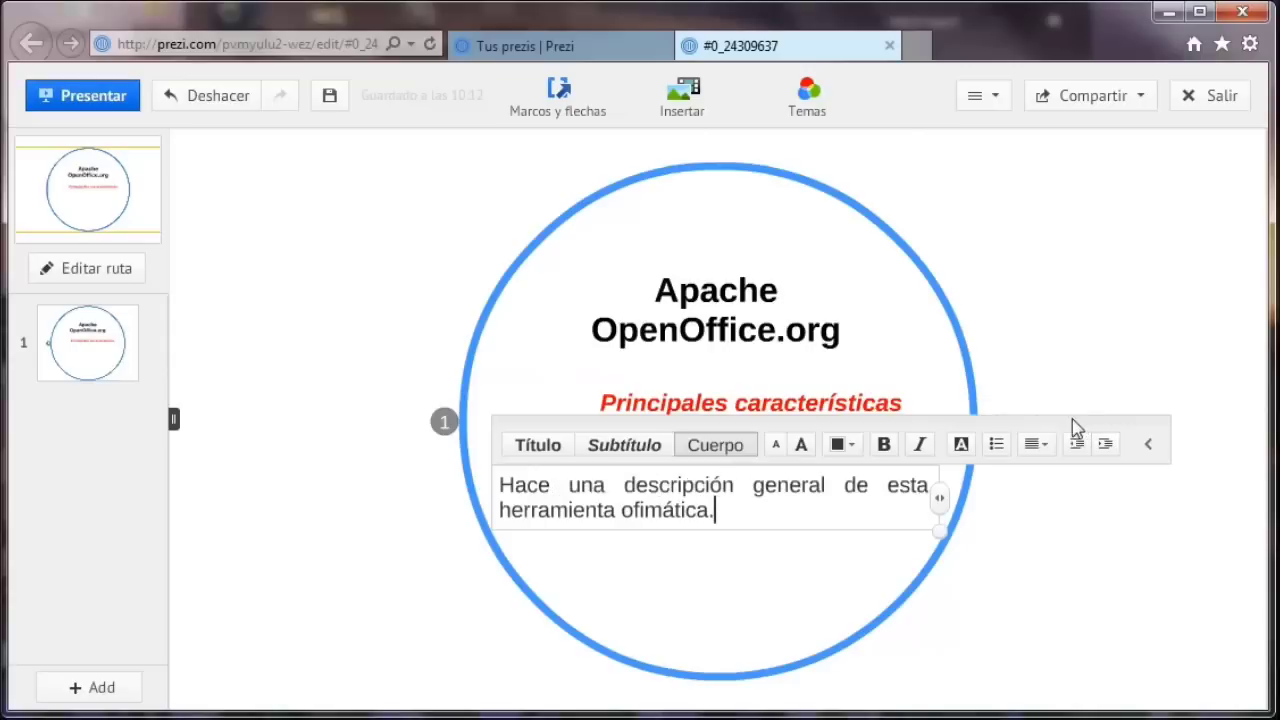
left_click(757, 566)
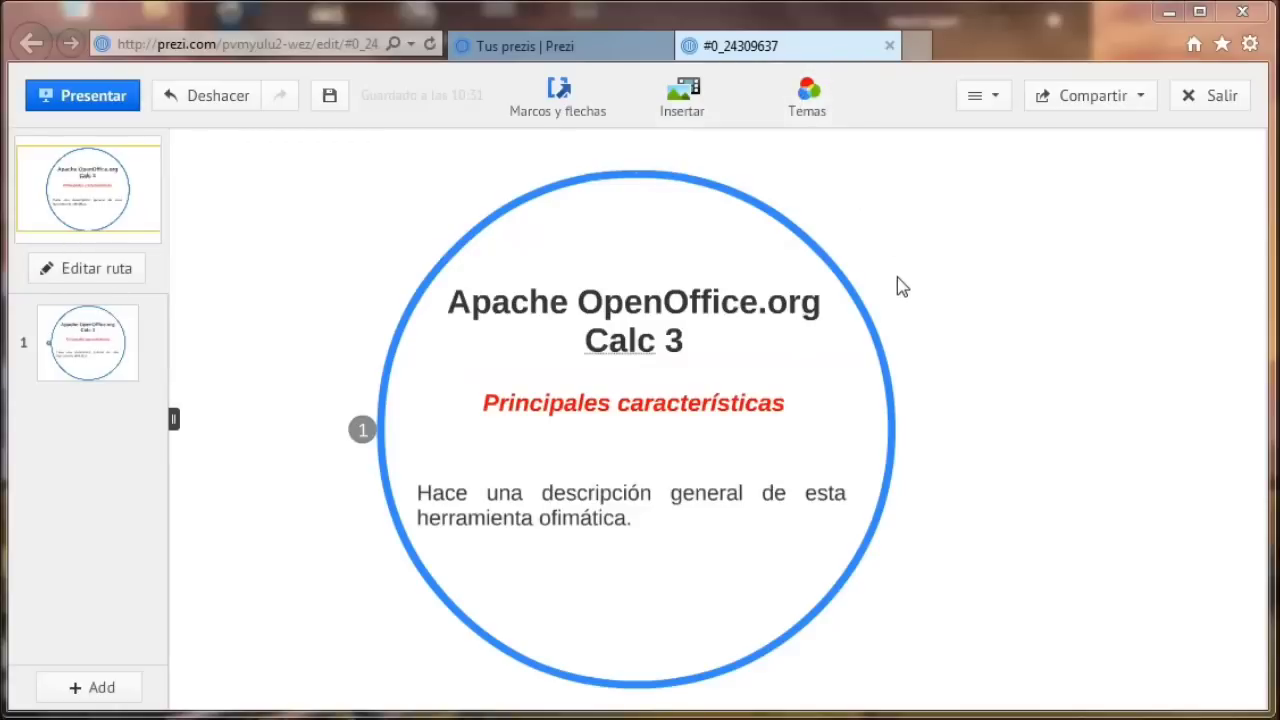
- Exit the editor, close the prezi's browser tab and locate the saved Untitled Prezi among all prezis
left_click(1212, 105)
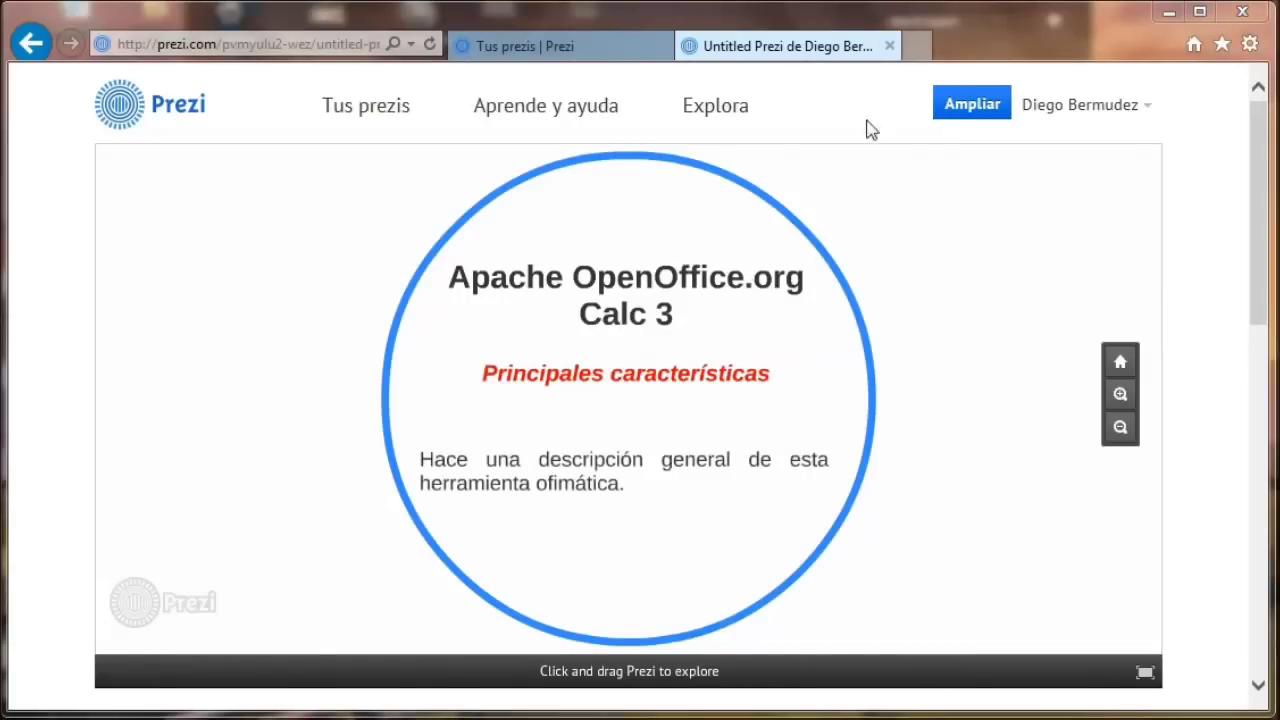
left_click(891, 46)
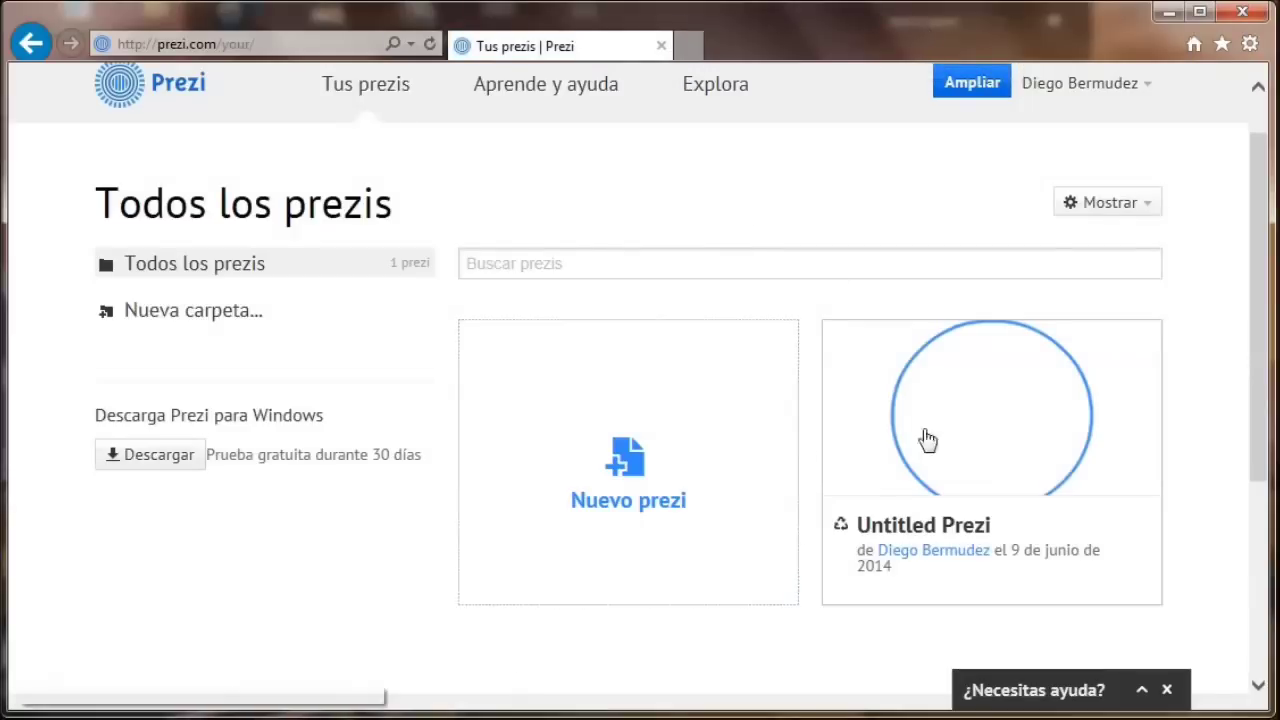
mouse_move(1066, 480)
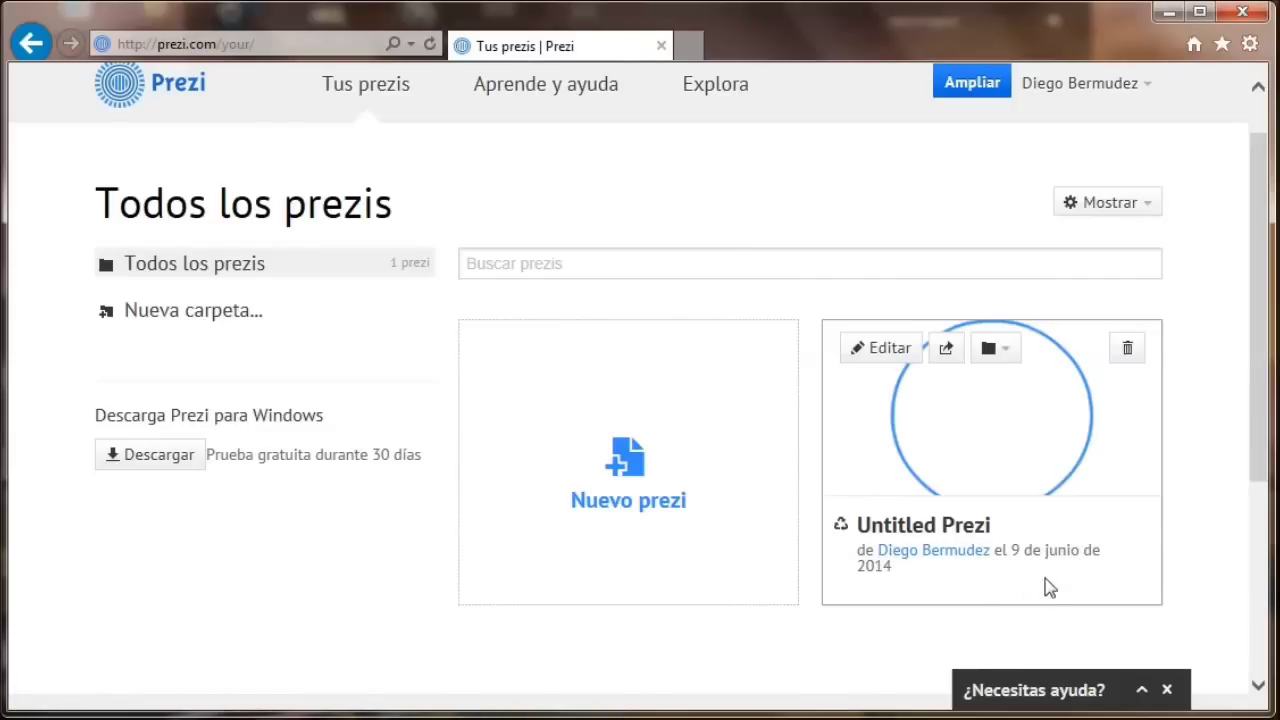
left_click(930, 598)
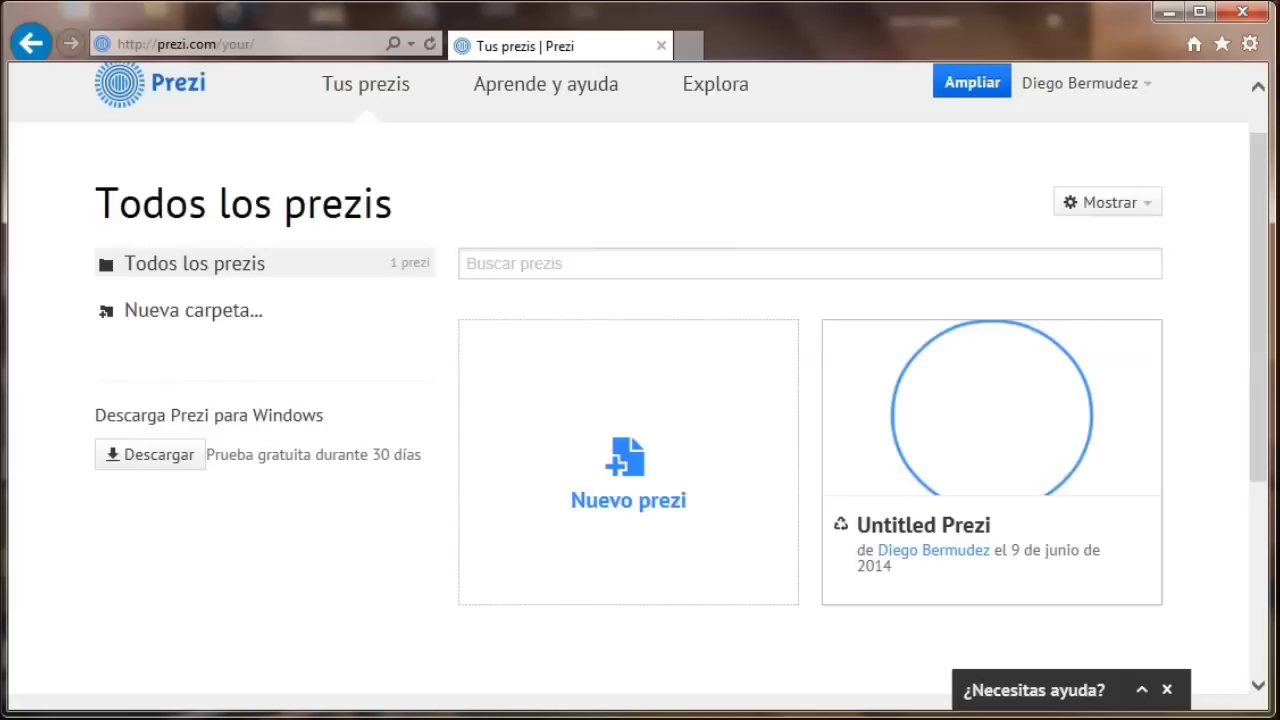
mouse_move(948, 467)
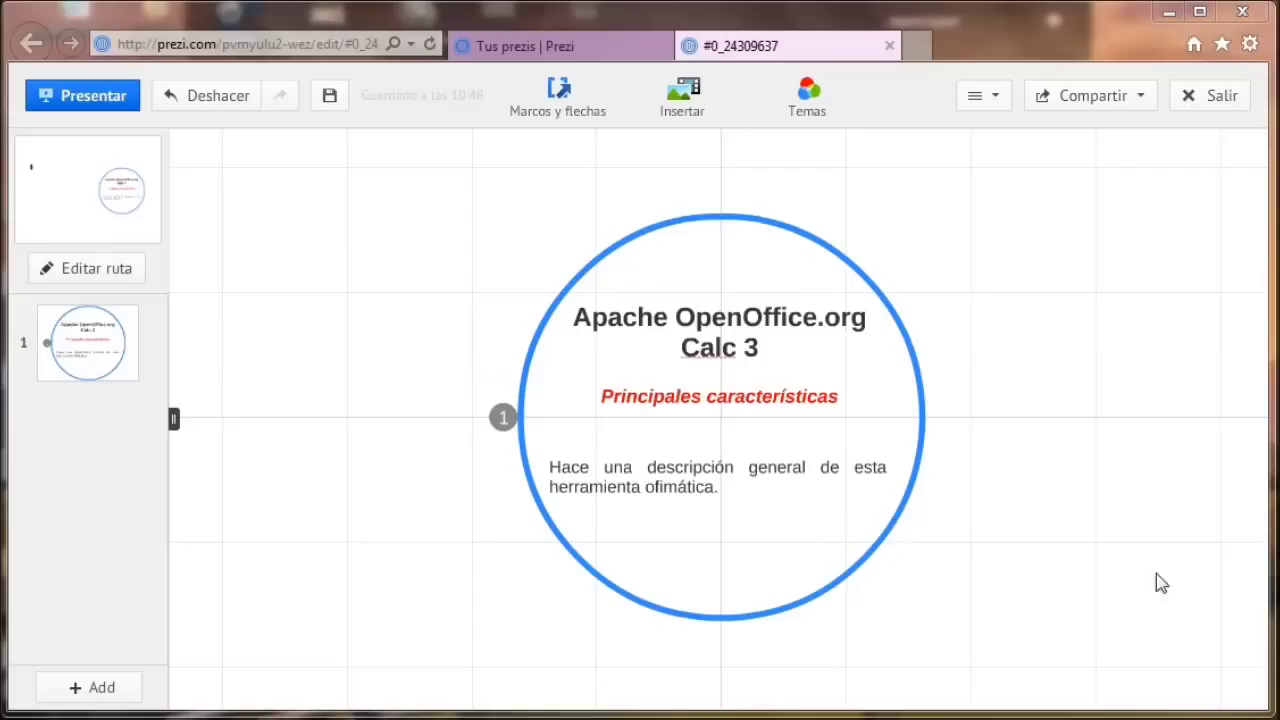
- Examine the circle's text and the letters of "Apache" up close by zooming in and panning across the canvas
mouse_move(1206, 484)
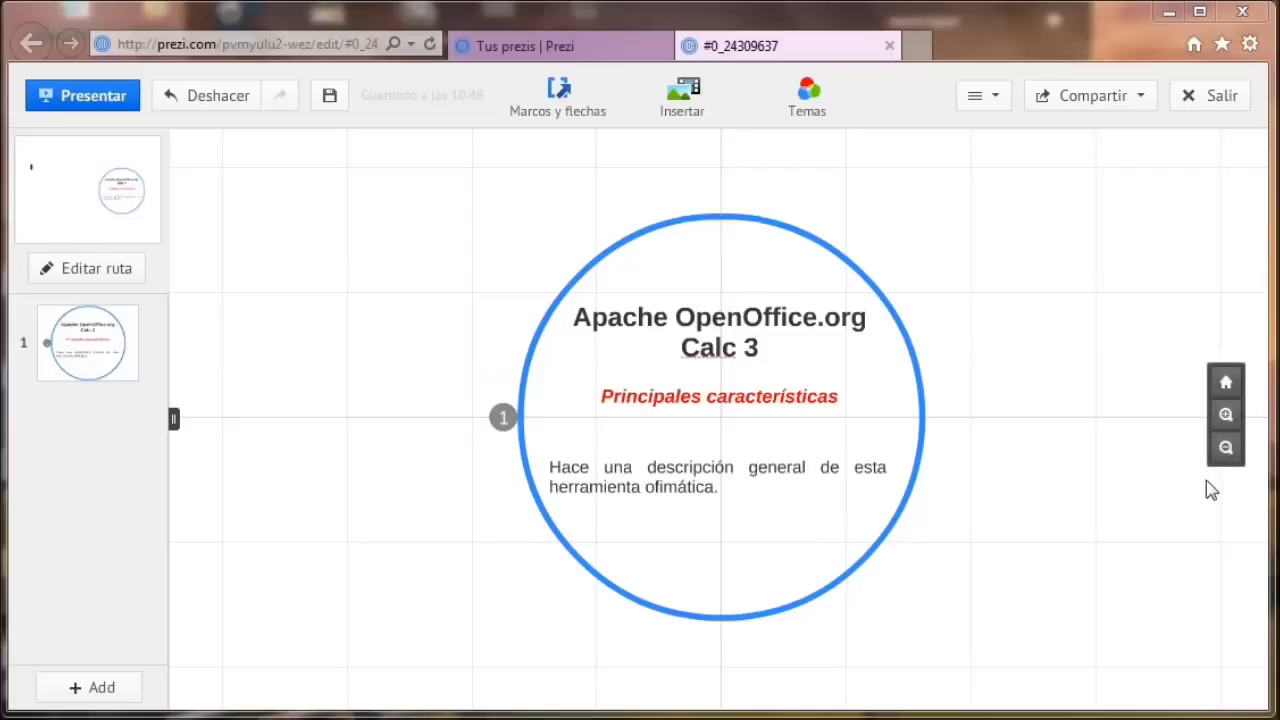
left_click(1225, 418)
left_click(1225, 418)
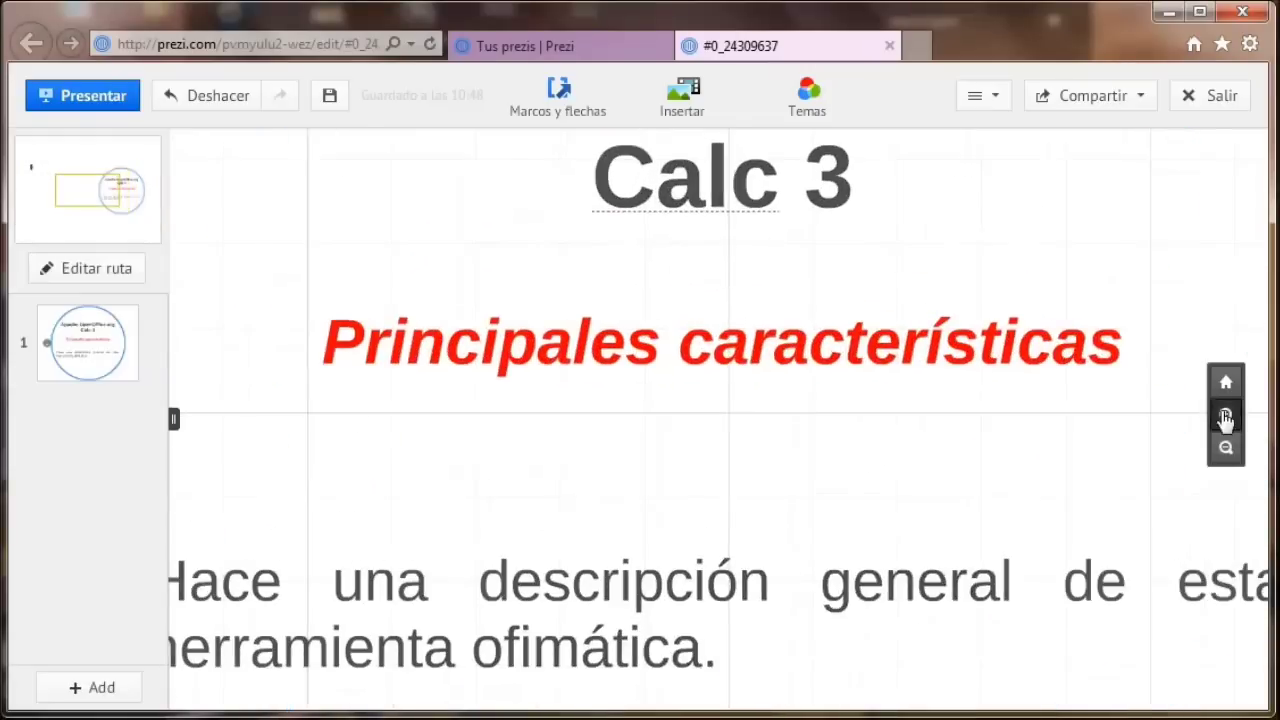
left_click_drag(791, 383, 894, 617)
left_click_drag(638, 443, 905, 625)
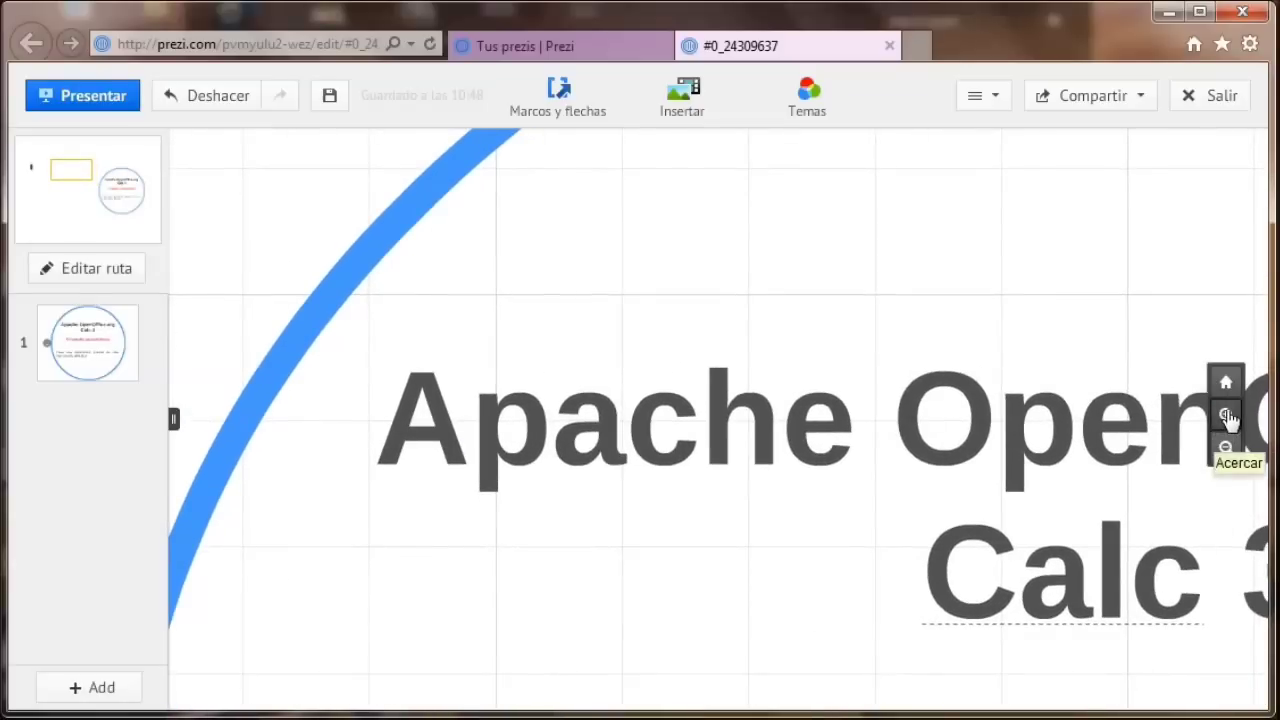
left_click(1227, 415)
left_click(1227, 415)
left_click_drag(213, 474, 757, 466)
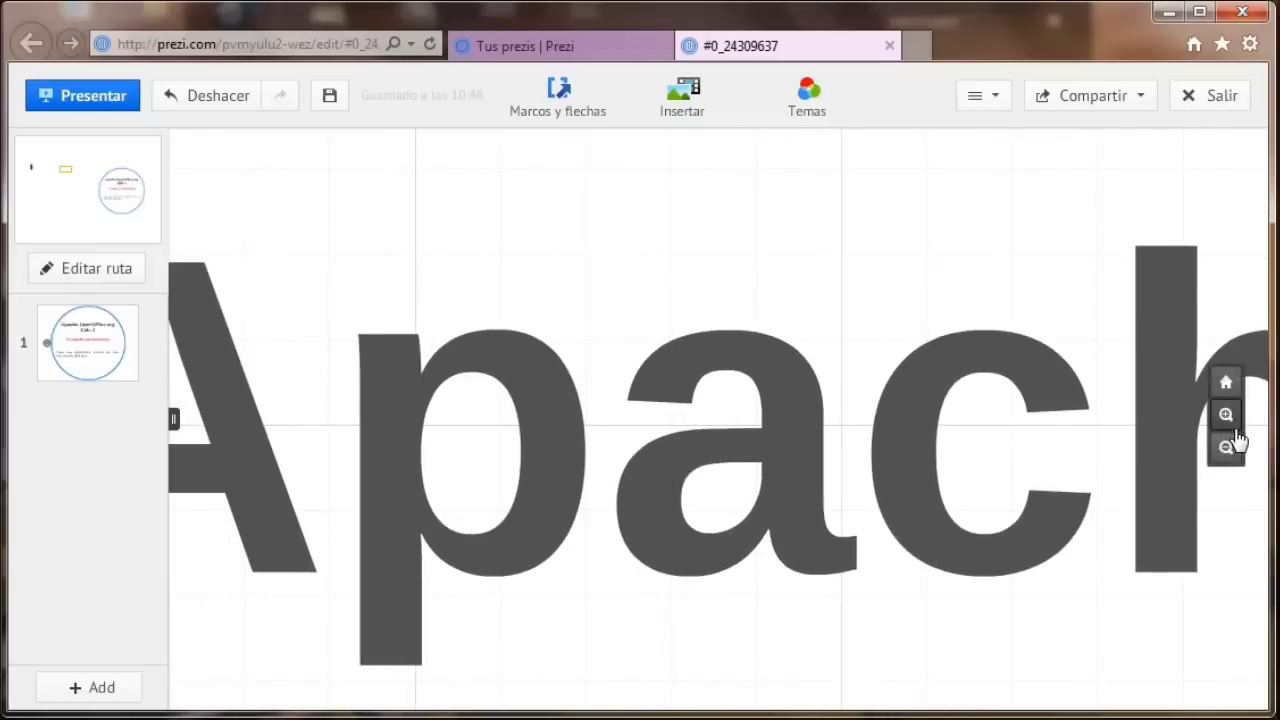
left_click(1227, 415)
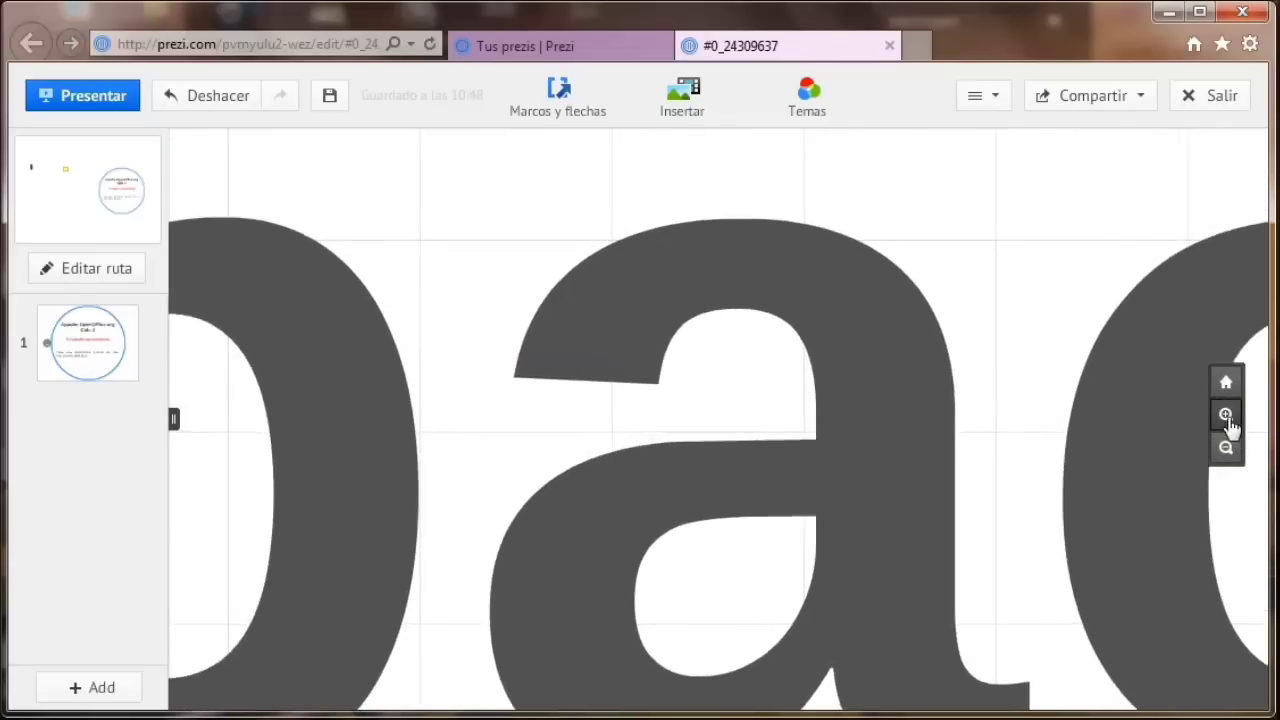
left_click_drag(640, 451, 1028, 428)
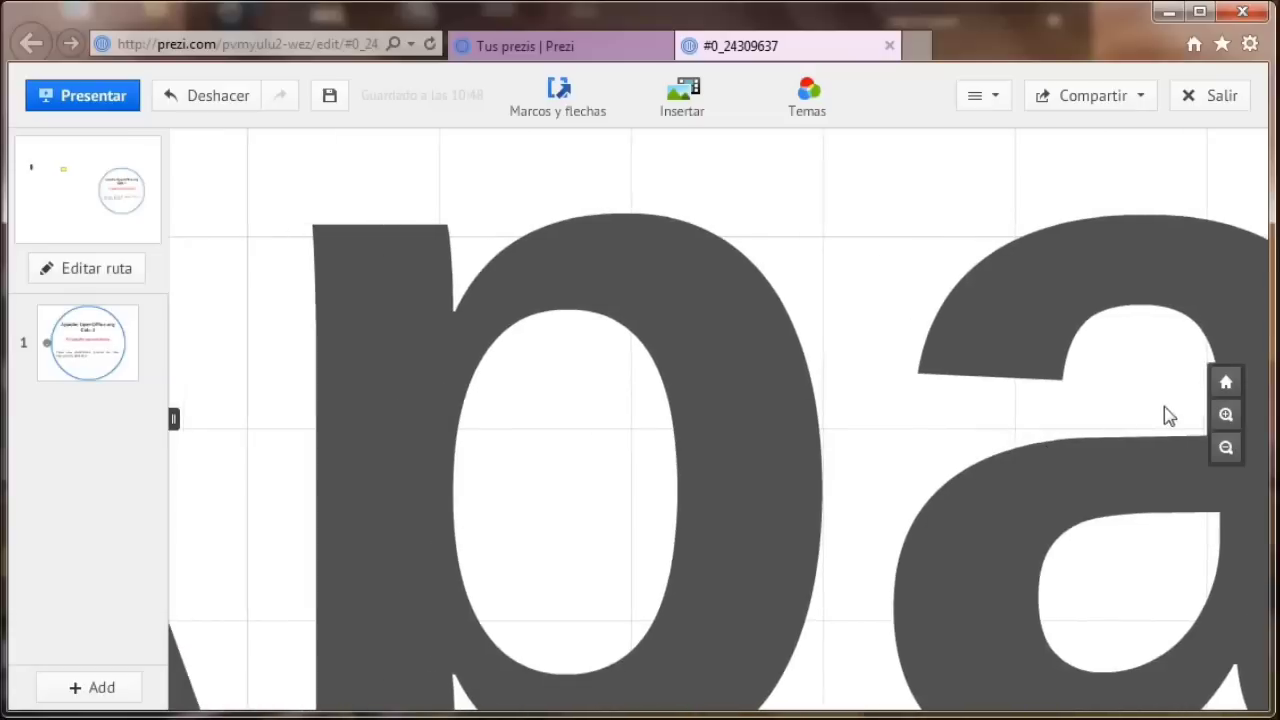
- Draw a circular frame inside the hollow of the letter "p" in "Apache"
left_click(1230, 418)
left_click(1228, 416)
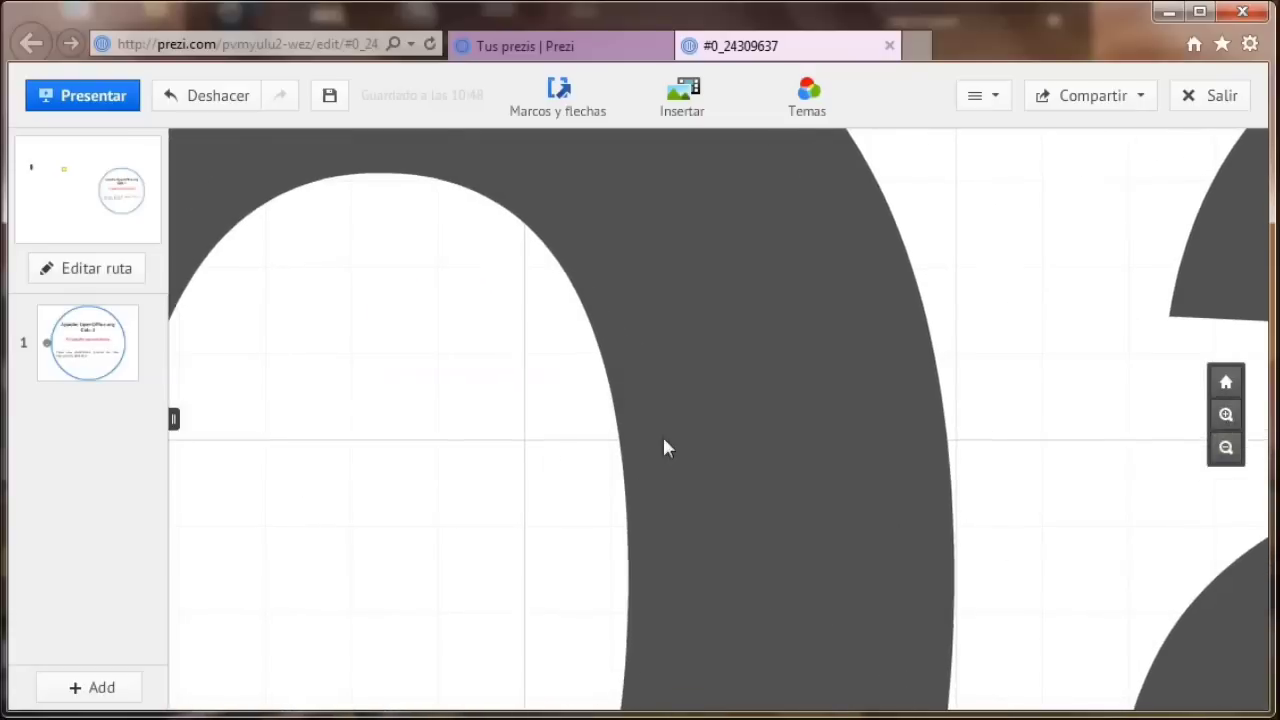
left_click_drag(667, 447, 814, 406)
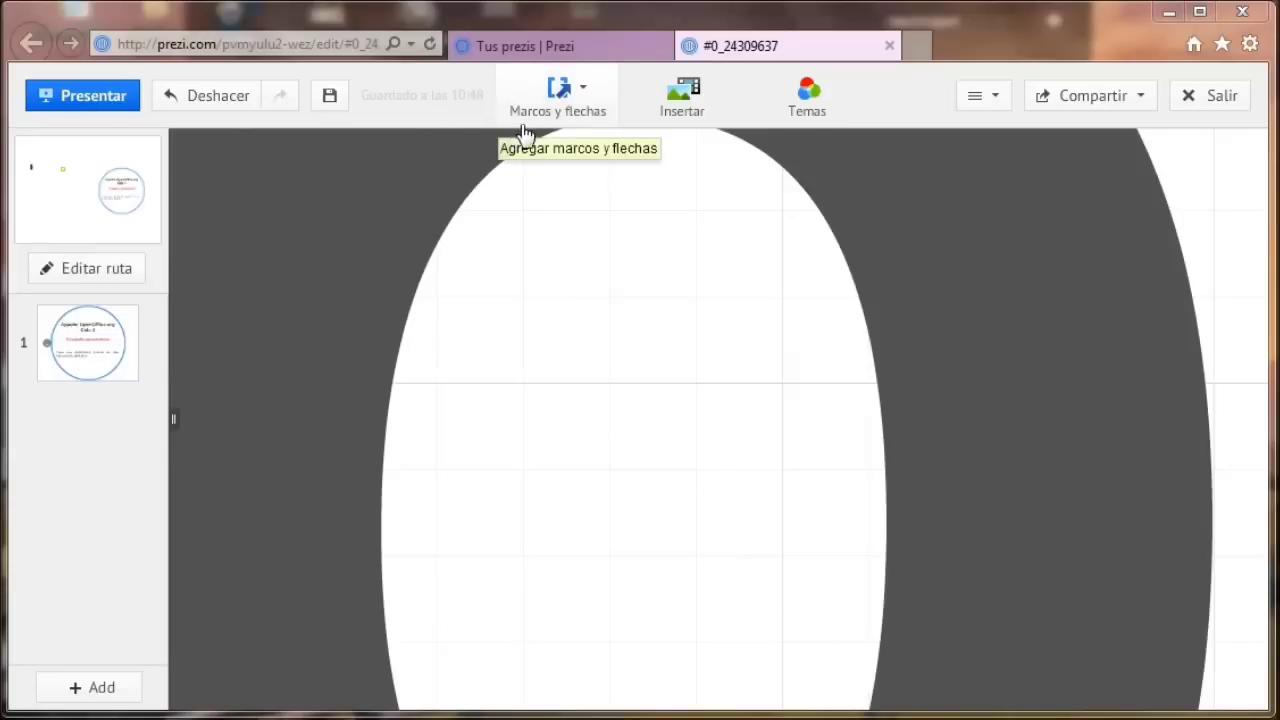
left_click(558, 98)
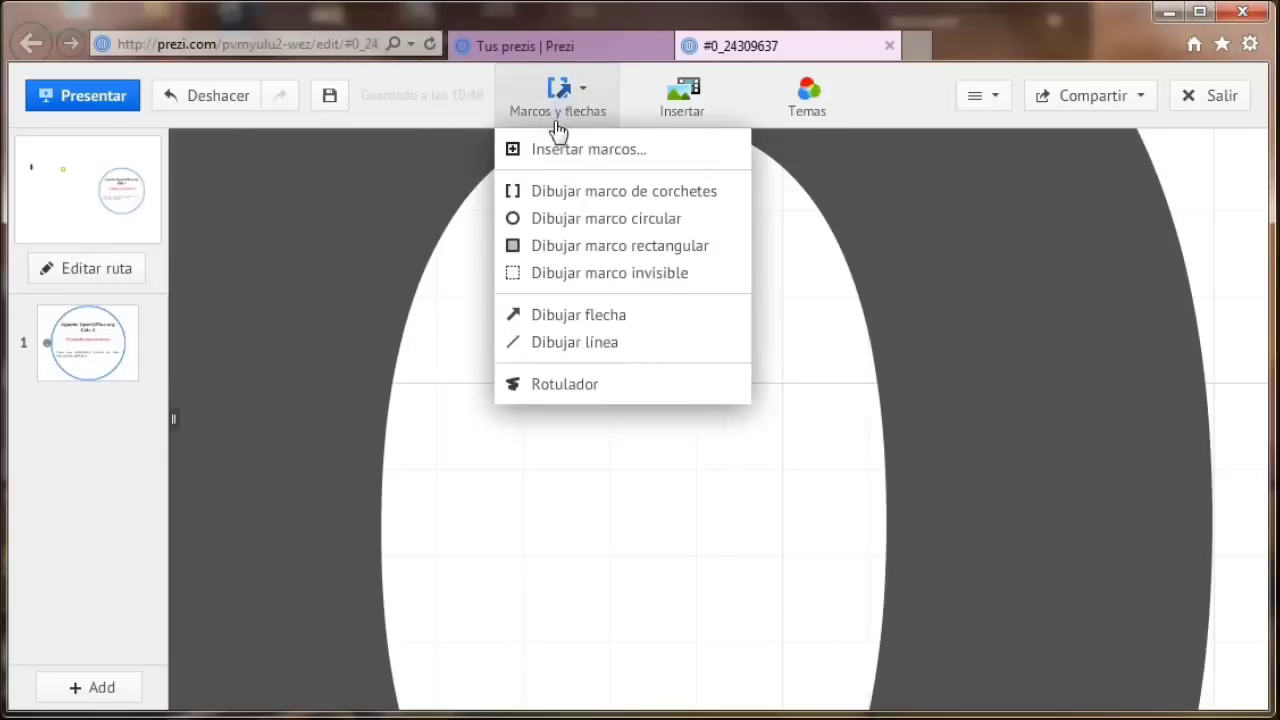
left_click(580, 228)
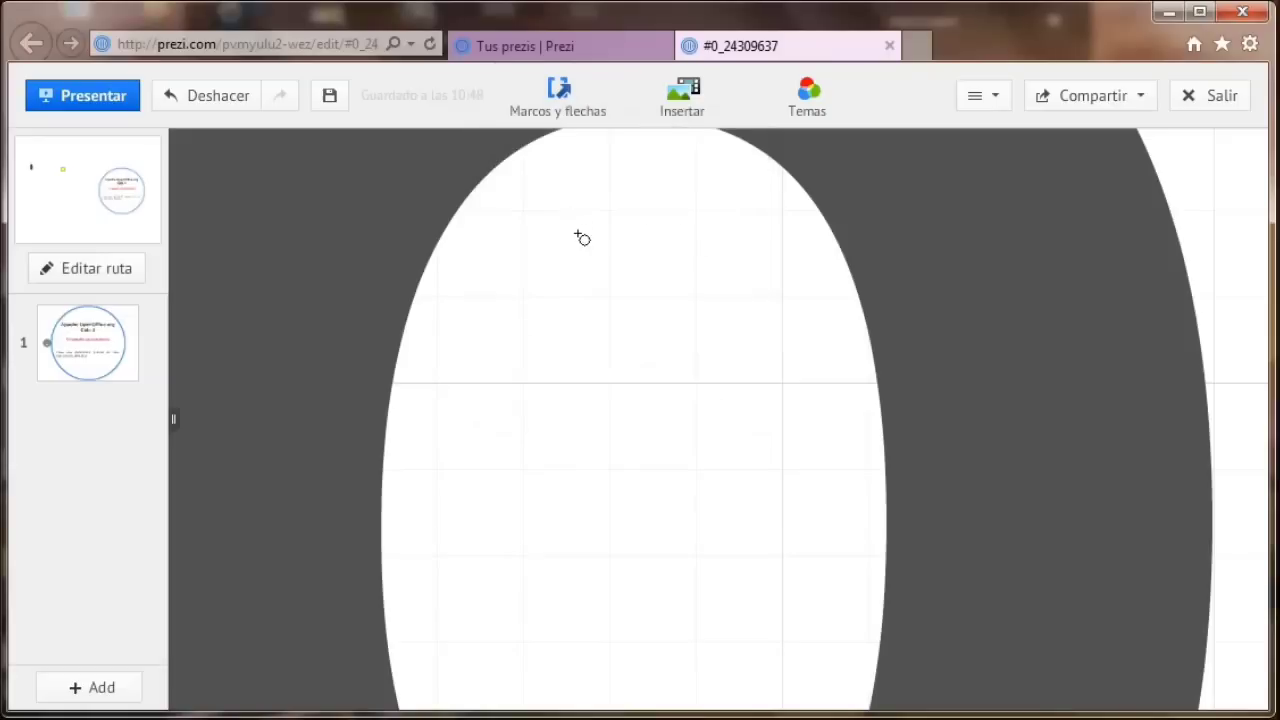
left_click_drag(540, 389, 742, 676)
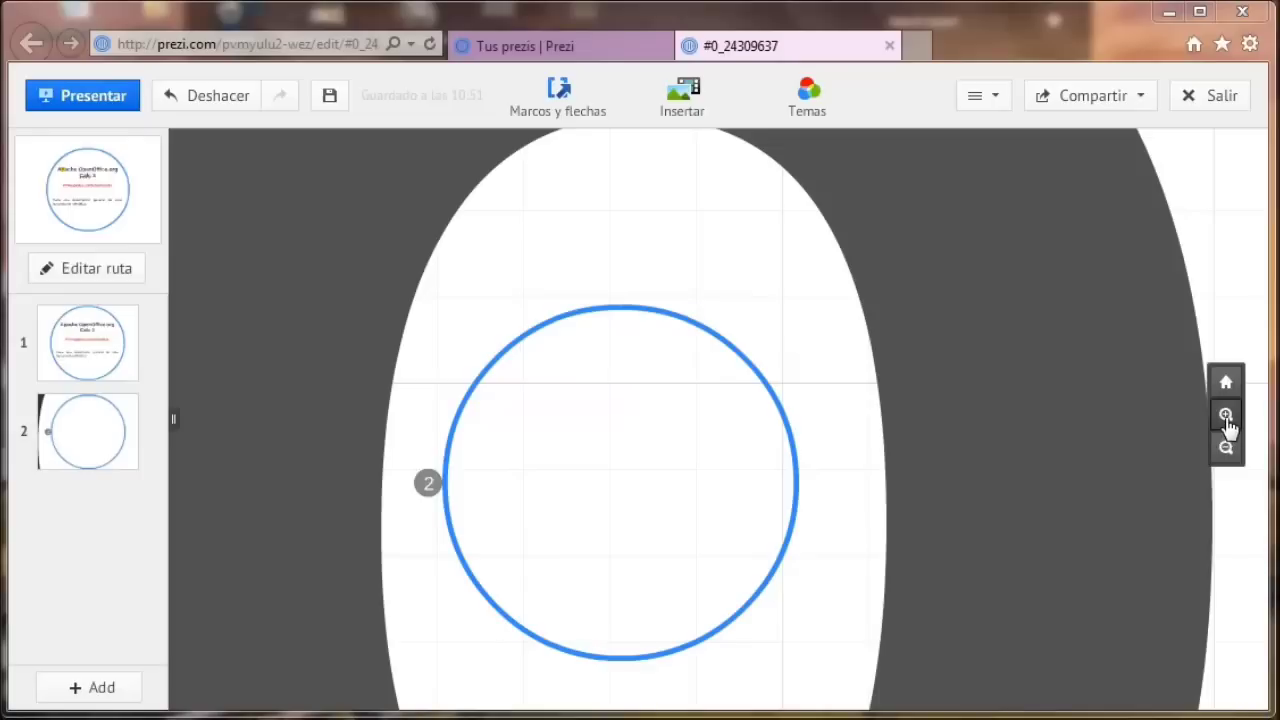
- Add "OpenOffice.org Writer" in the Título style near the top of the new circle and center it within the frame
left_click(1227, 418)
left_click_drag(825, 528, 855, 430)
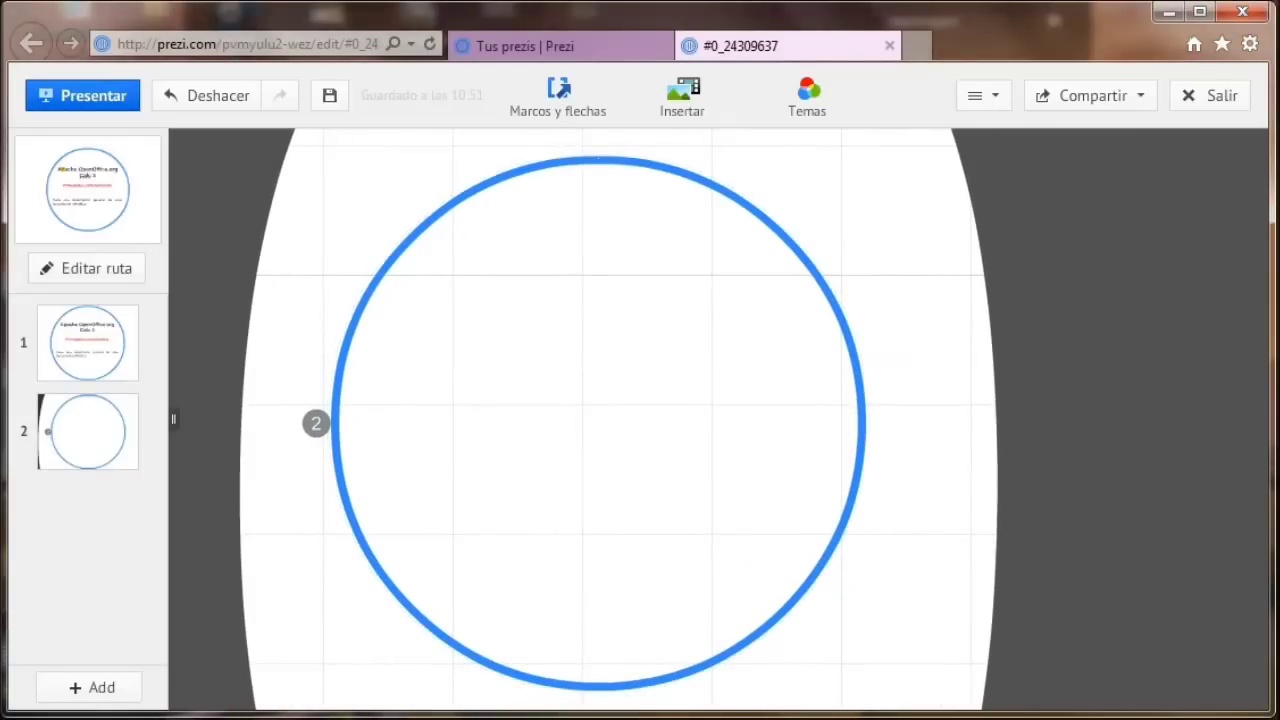
key("ctrl+z")
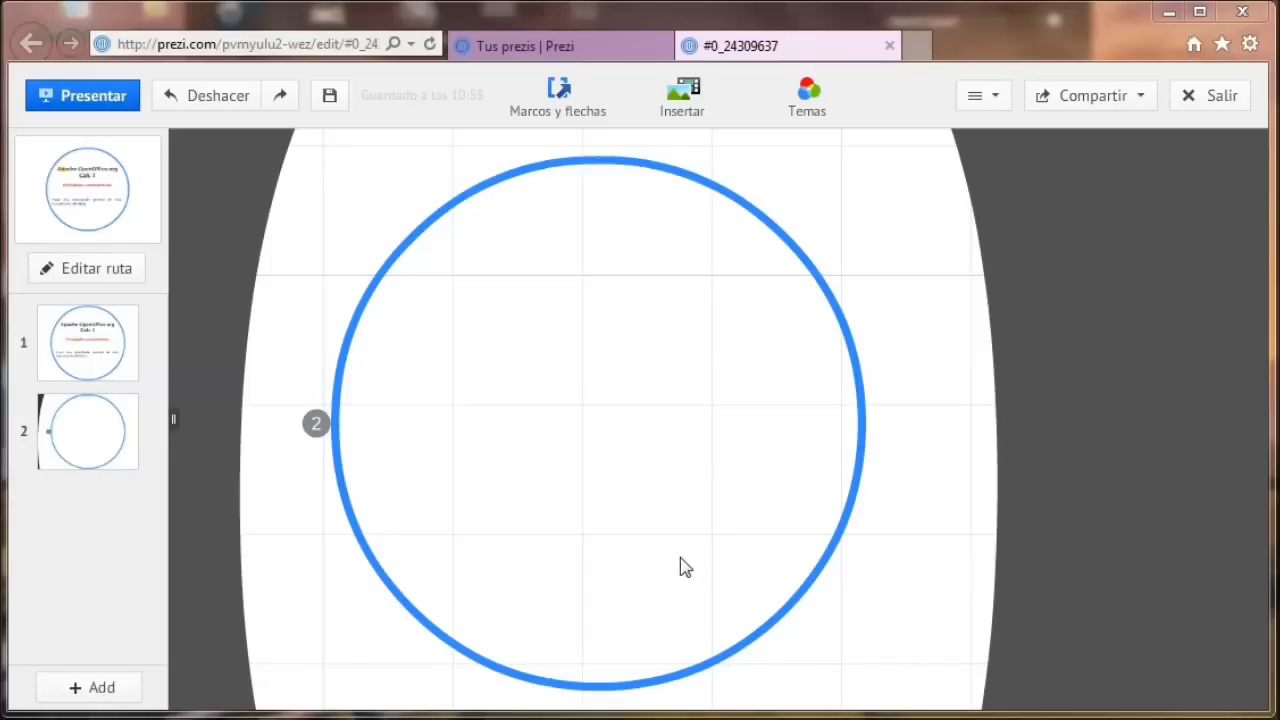
double_click(436, 293)
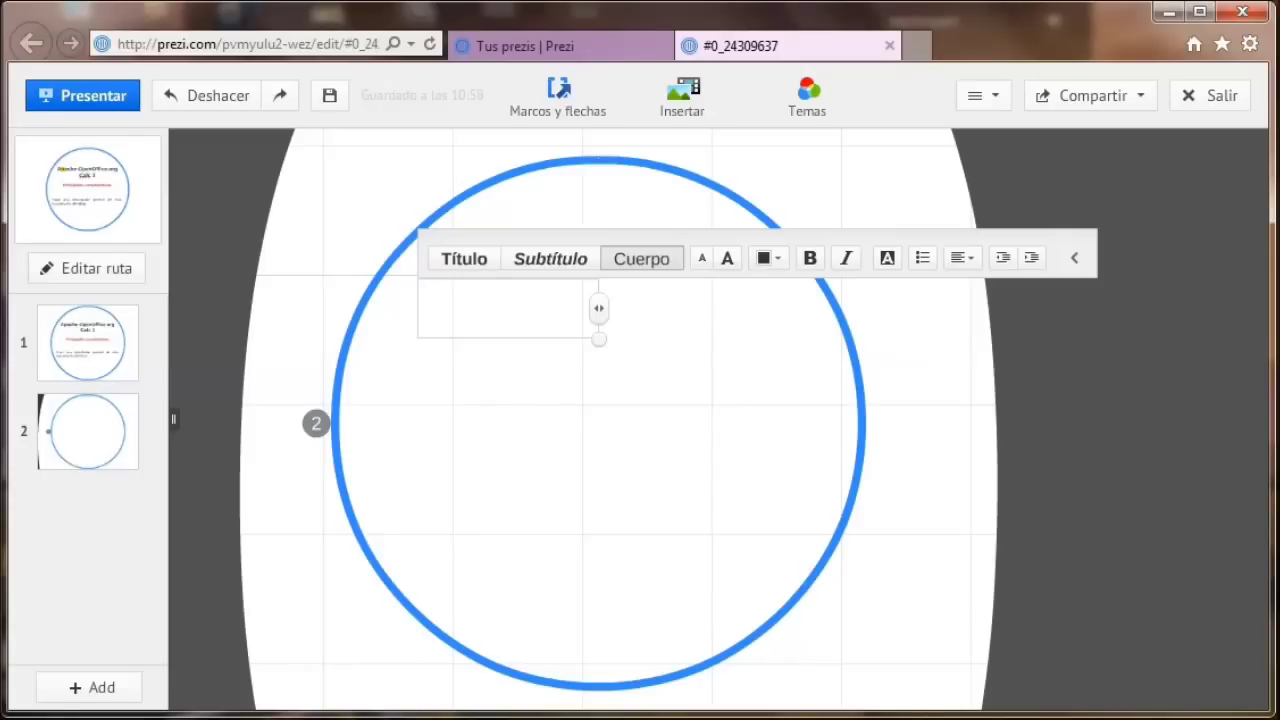
type("OpenOffice.org Writer")
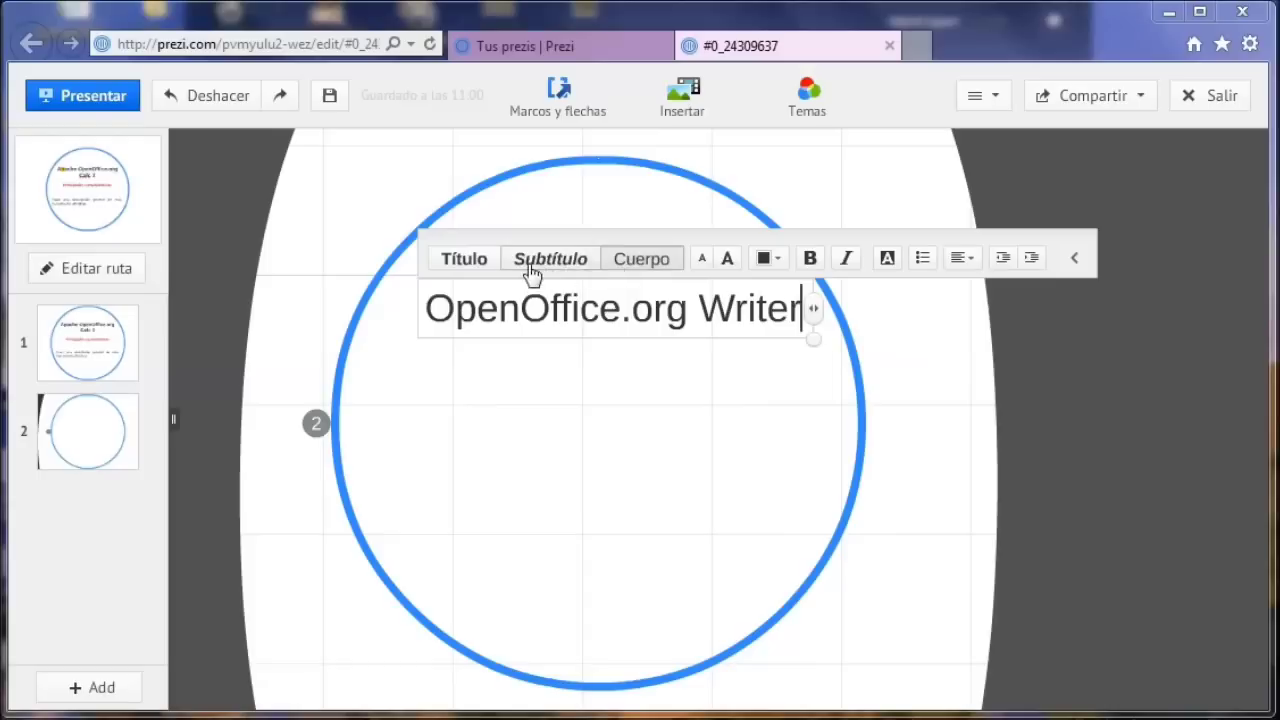
left_click(462, 262)
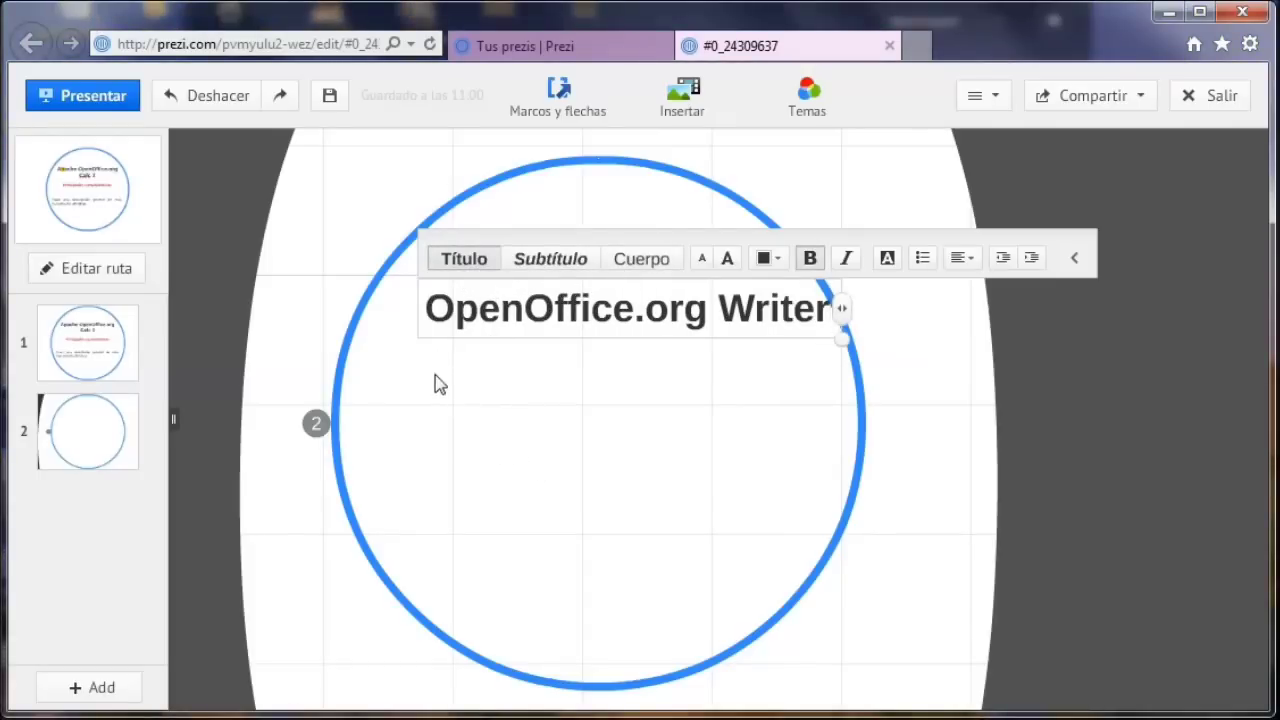
left_click(300, 291)
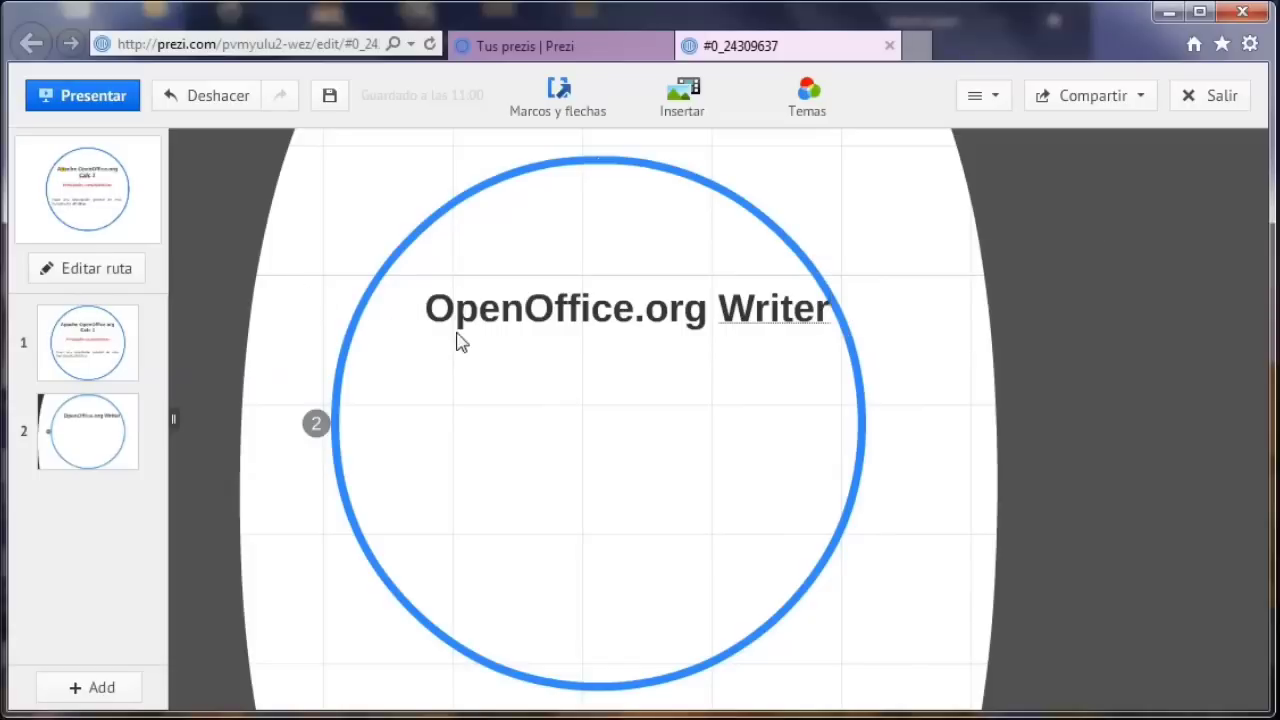
left_click_drag(547, 315, 520, 316)
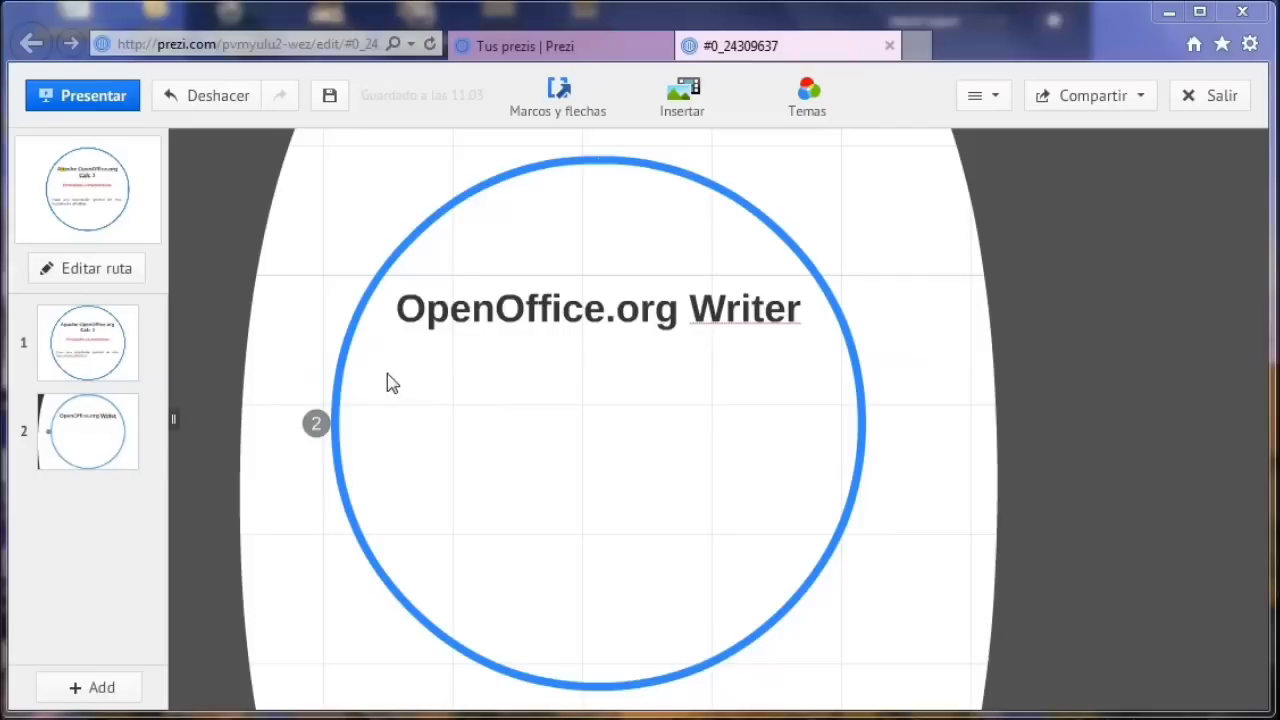
- Below the Writer title, add "Es un procesador de texto. Permite crear documentos, desde cartas, trabajos, informes, etc." as justified Cuerpo text
double_click(390, 383)
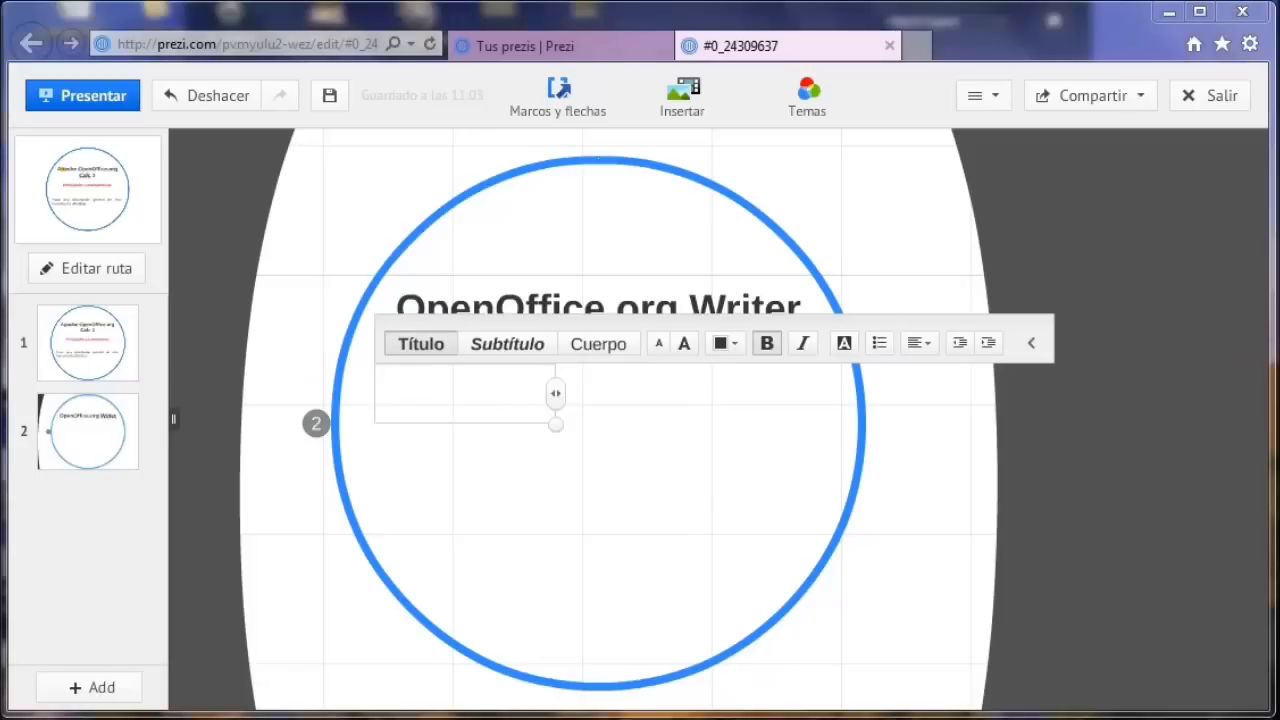
type("Es un procesador de texto. Permite crear documentos, desde cartas, trabajos, informes, etc.")
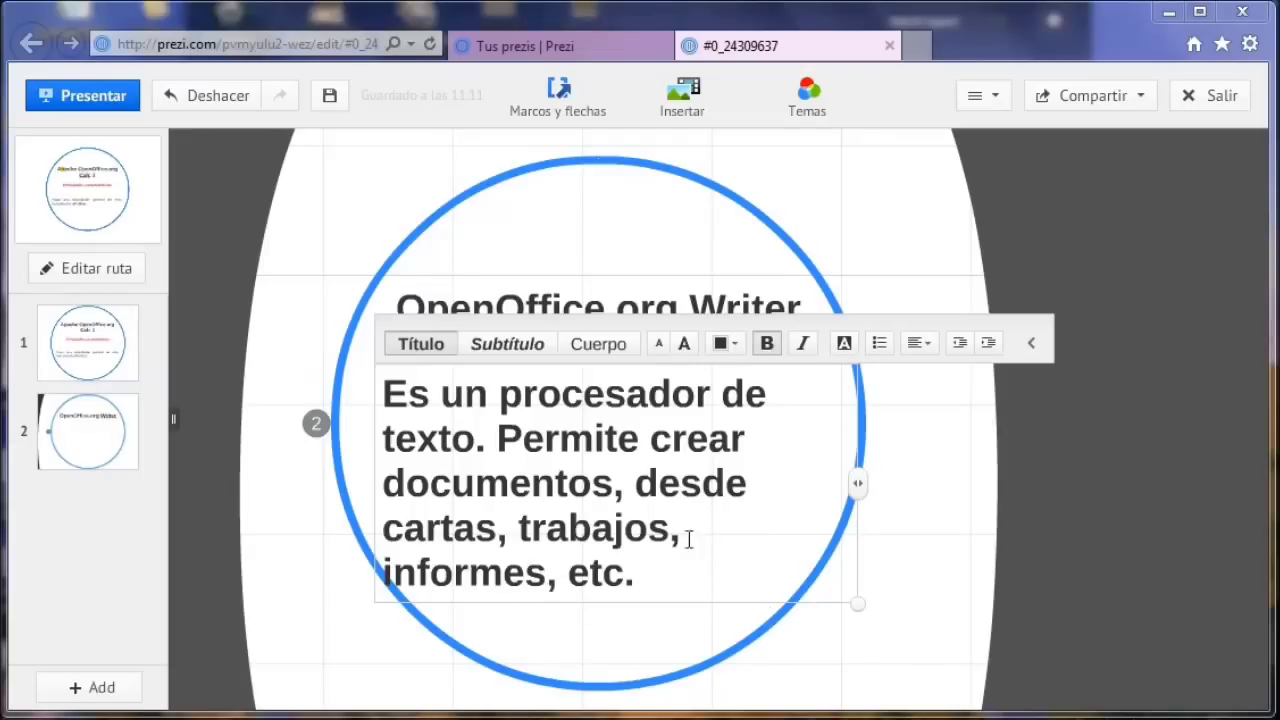
left_click(589, 347)
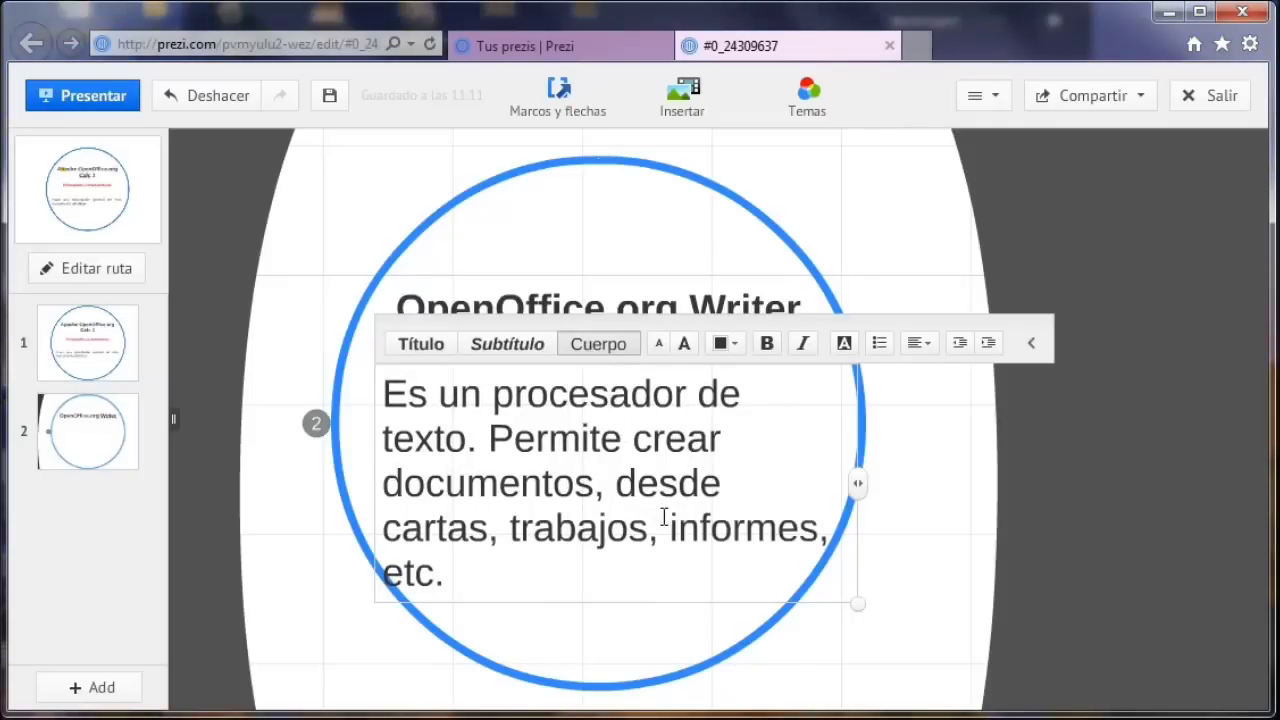
left_click(930, 345)
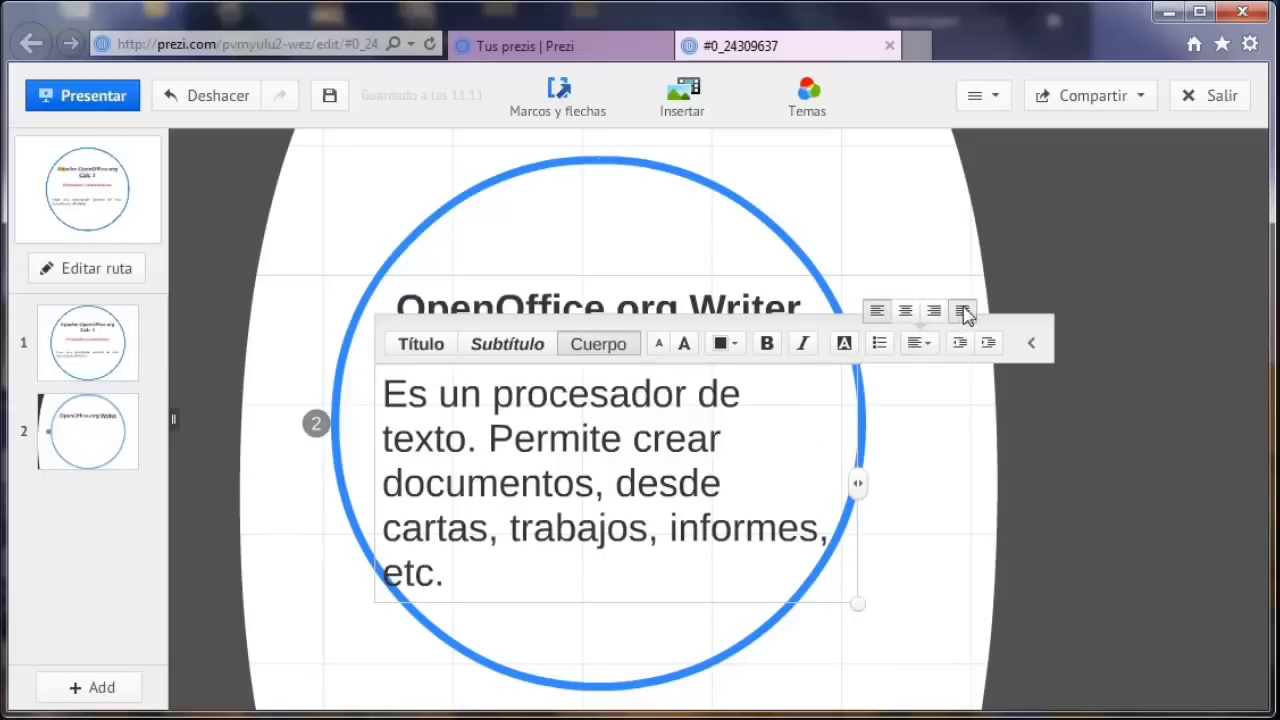
left_click(963, 312)
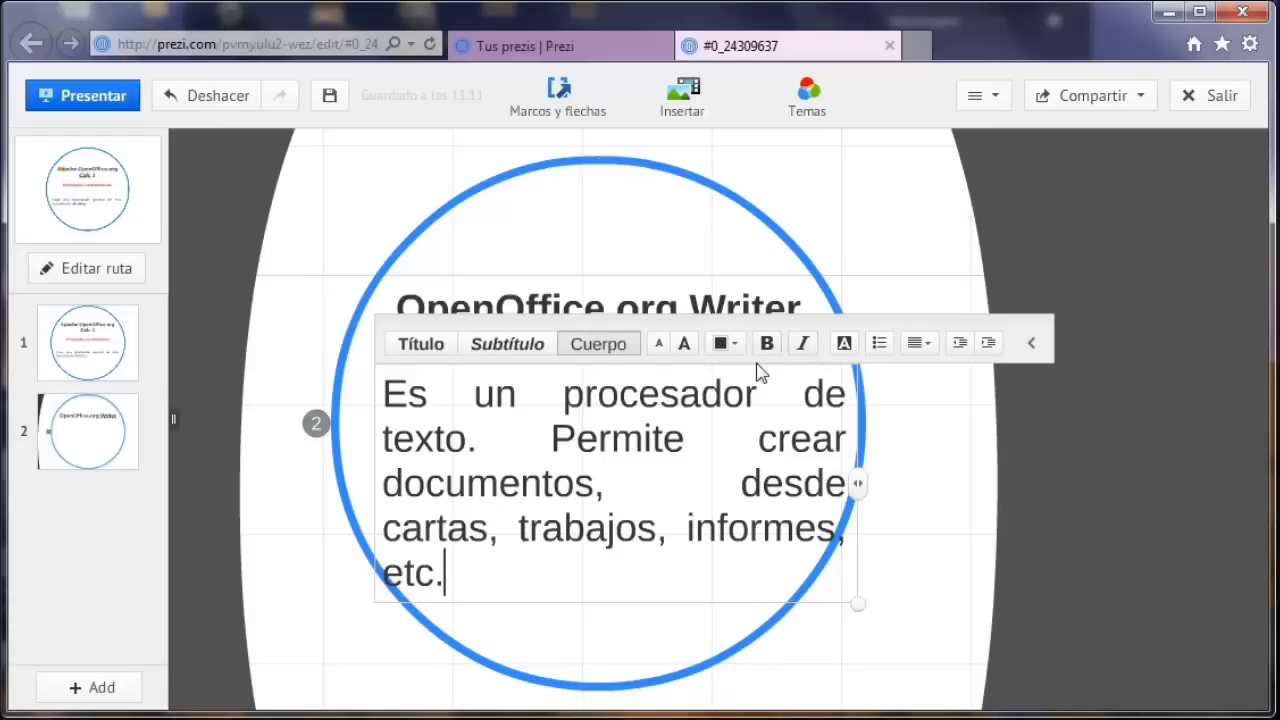
- Reduce the Writer description by two size steps and adjust its text box to fit inside the circle
left_click(658, 344)
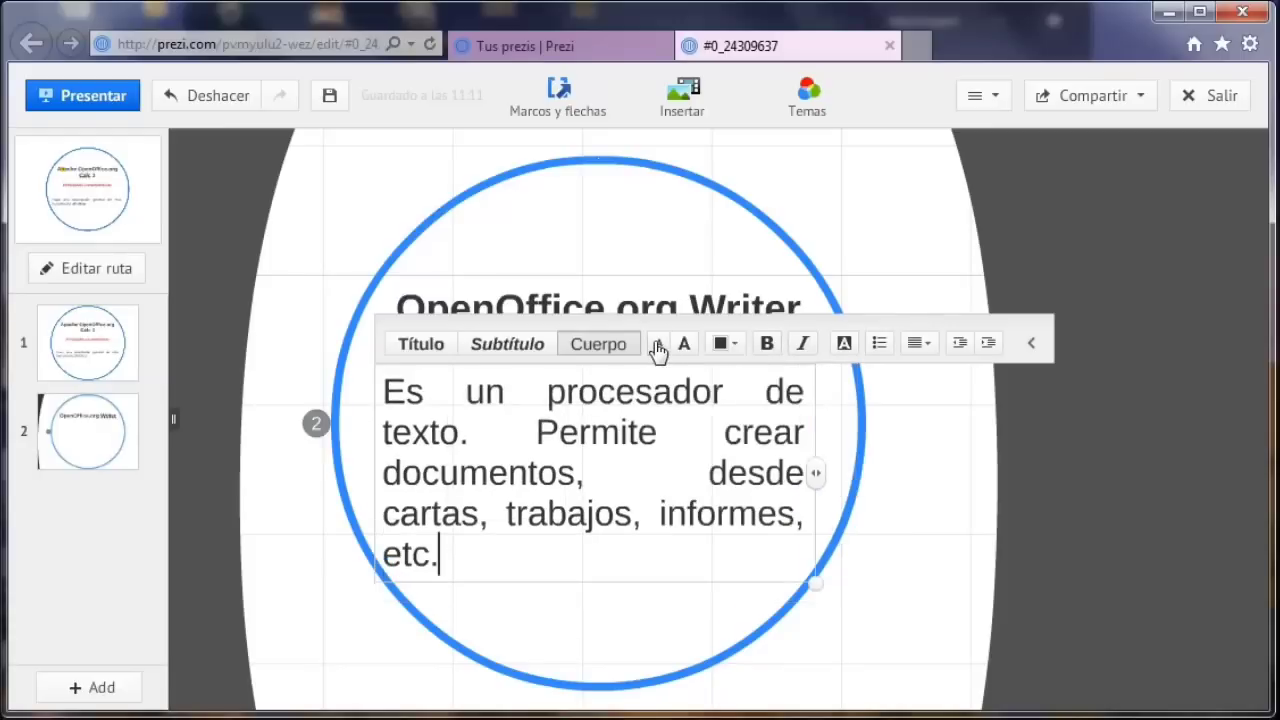
left_click(658, 344)
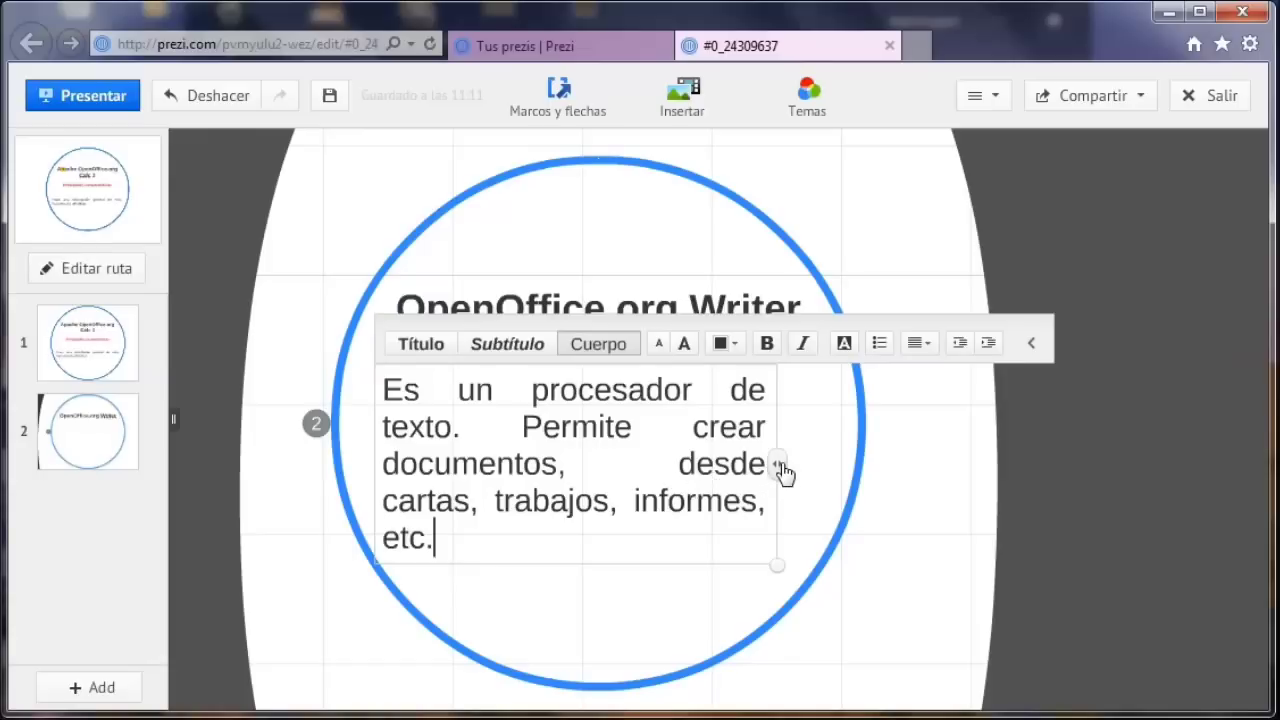
left_click_drag(782, 466, 817, 447)
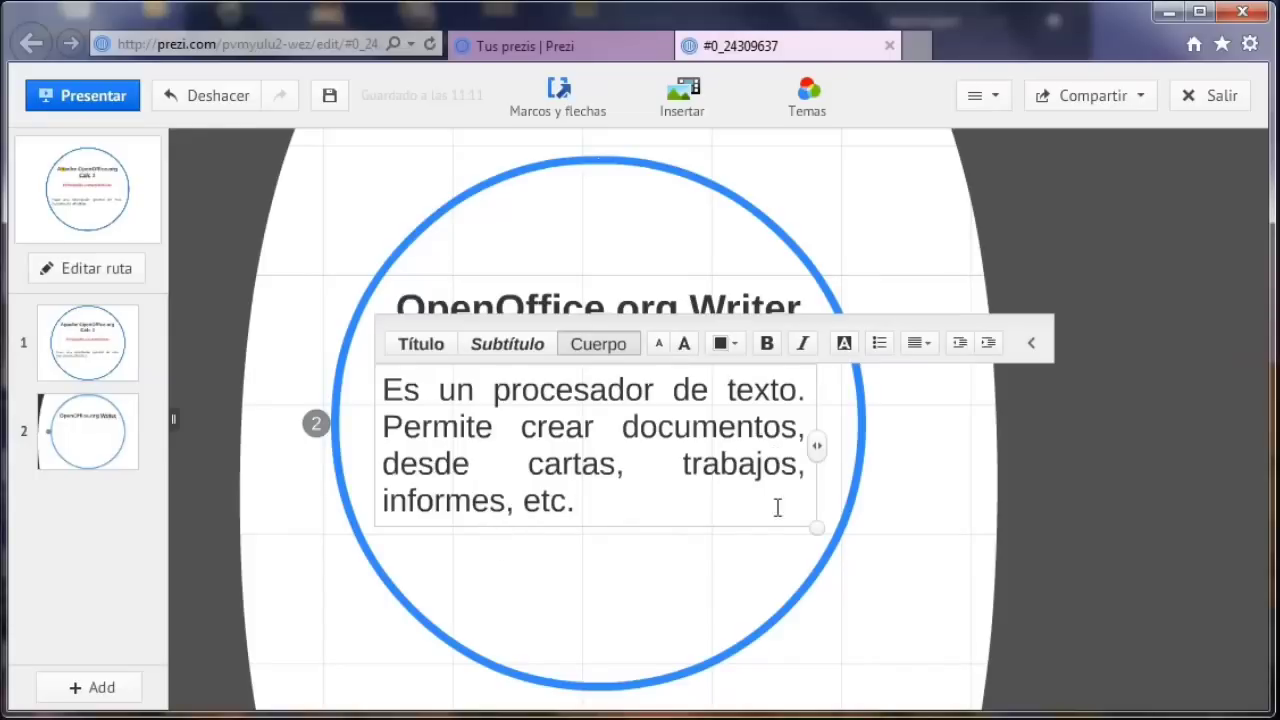
left_click_drag(818, 535, 808, 531)
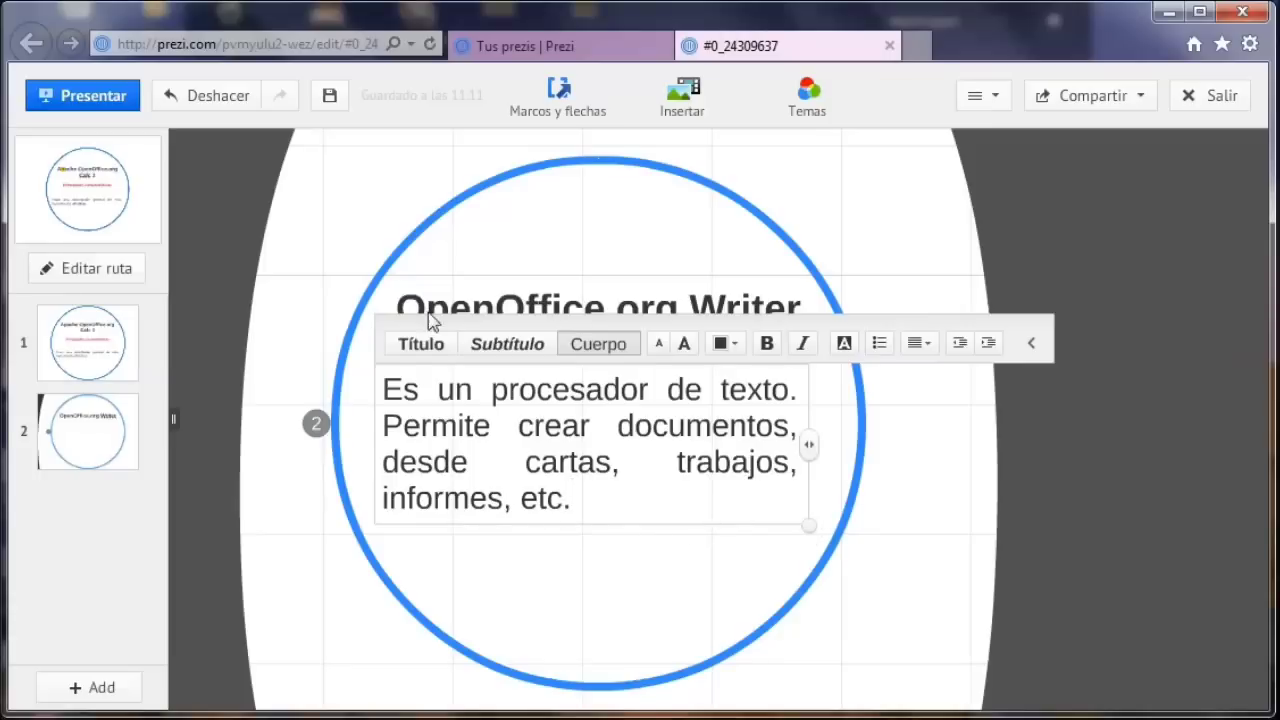
left_click(320, 566)
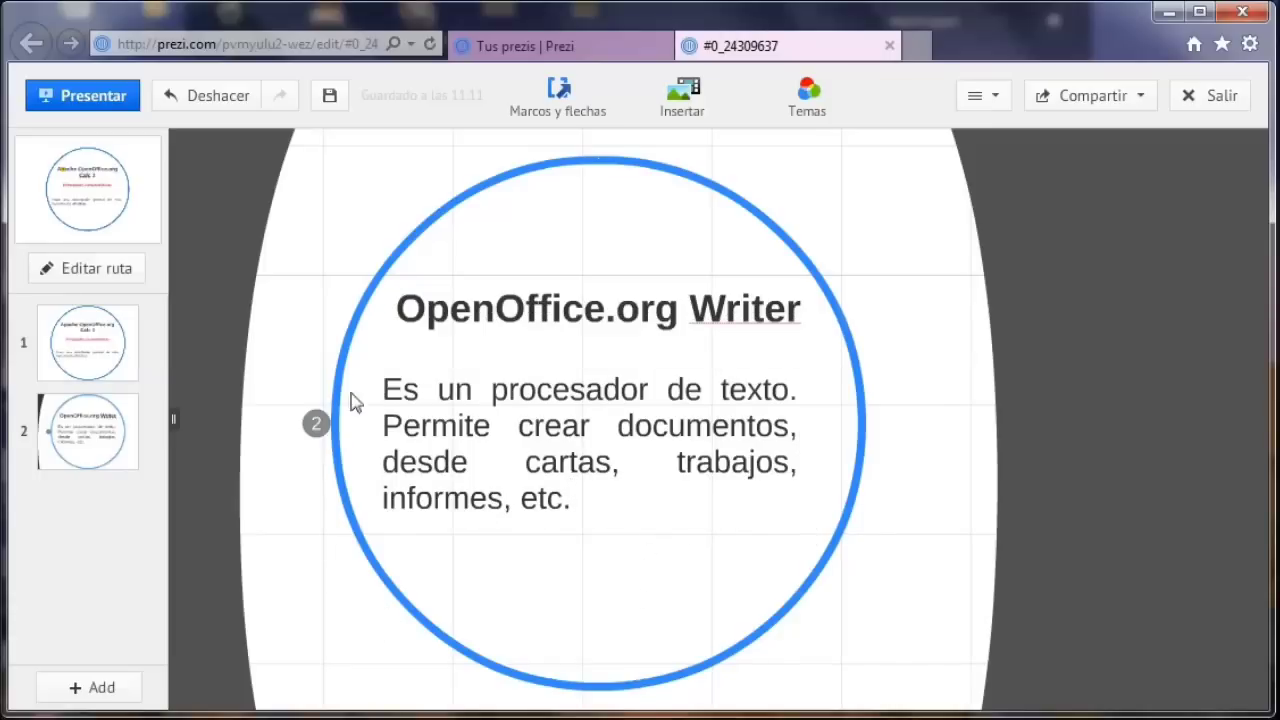
left_click(323, 666)
left_click(284, 552)
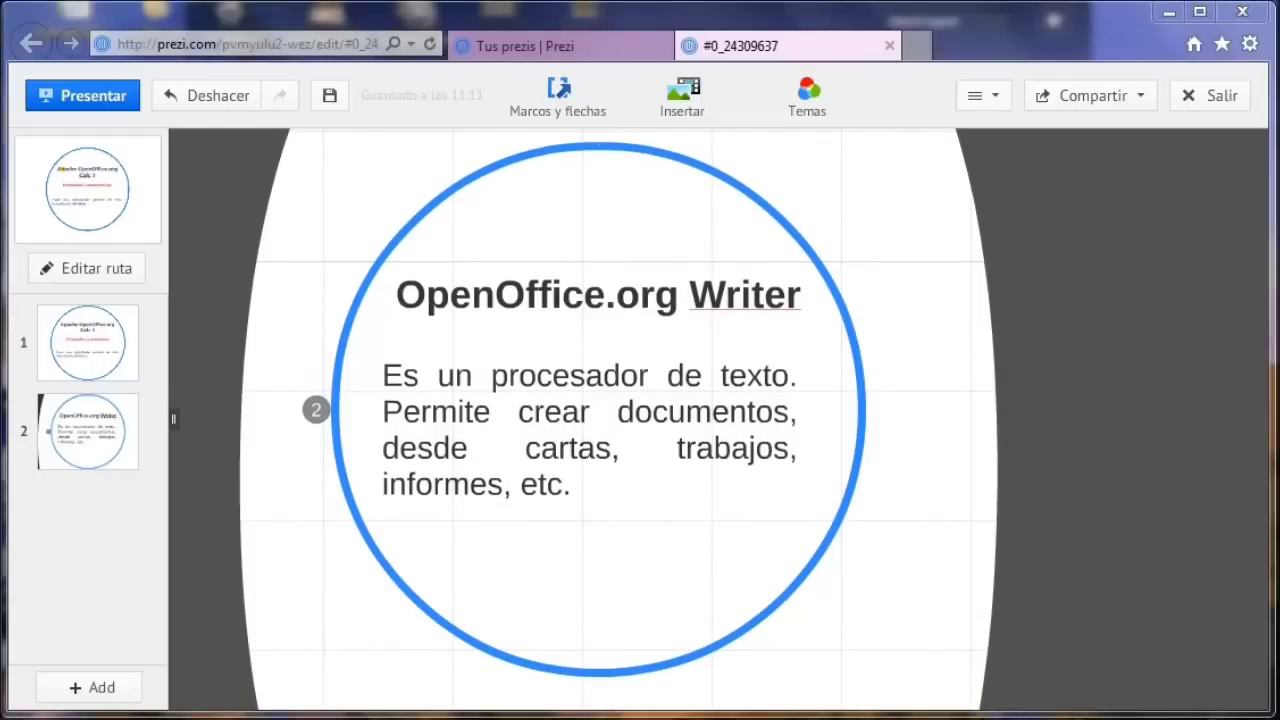
- Move the first circle with all its contents up and to the left on the canvas
mouse_move(1210, 465)
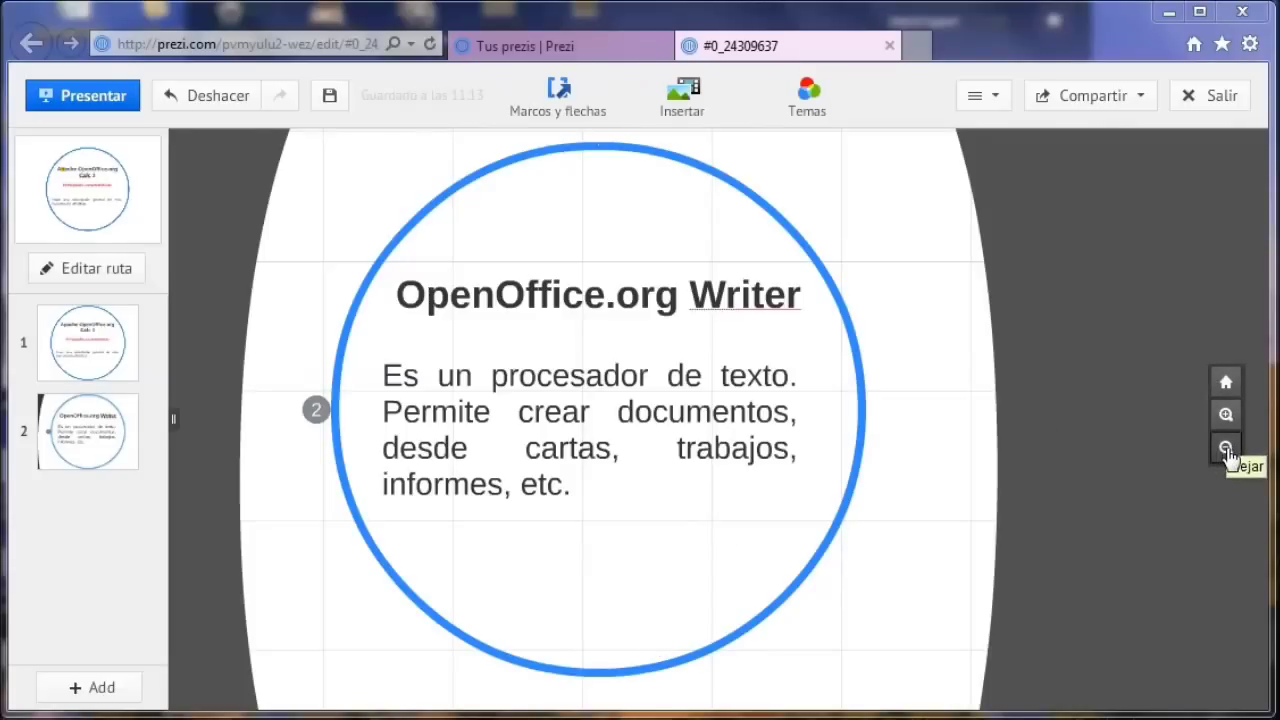
left_click(1227, 449)
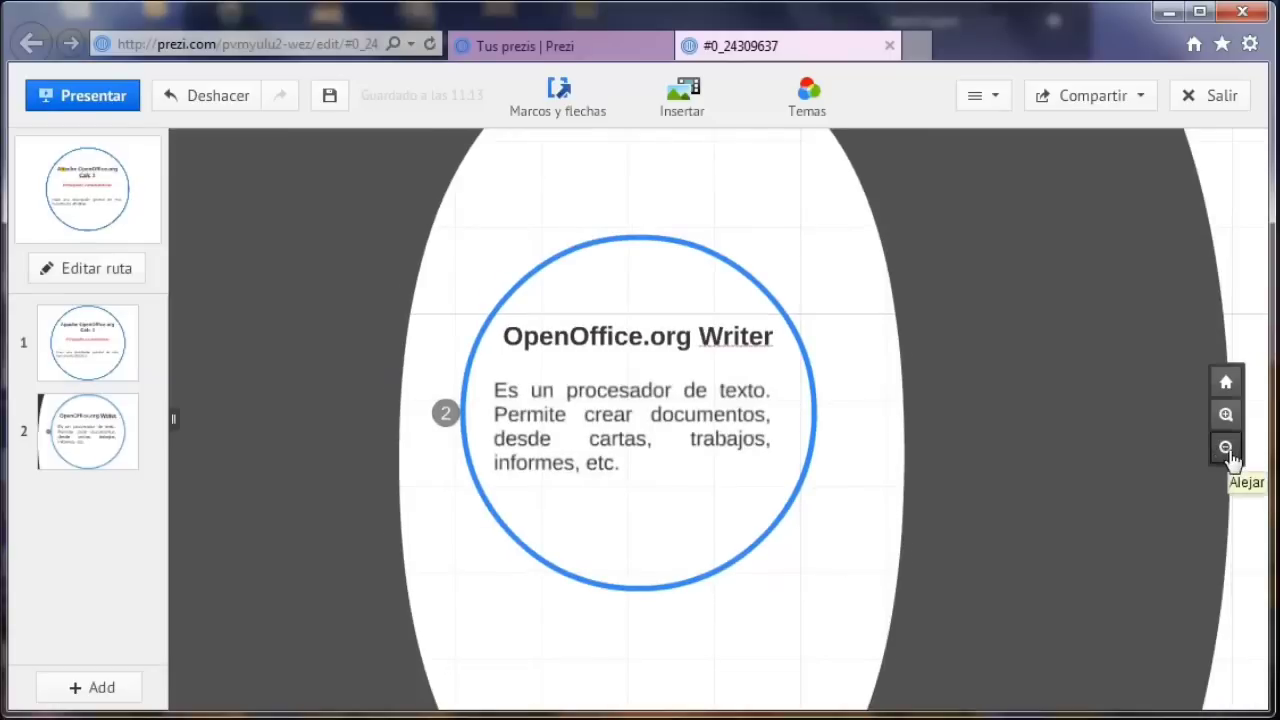
left_click(1227, 449)
left_click(1227, 449)
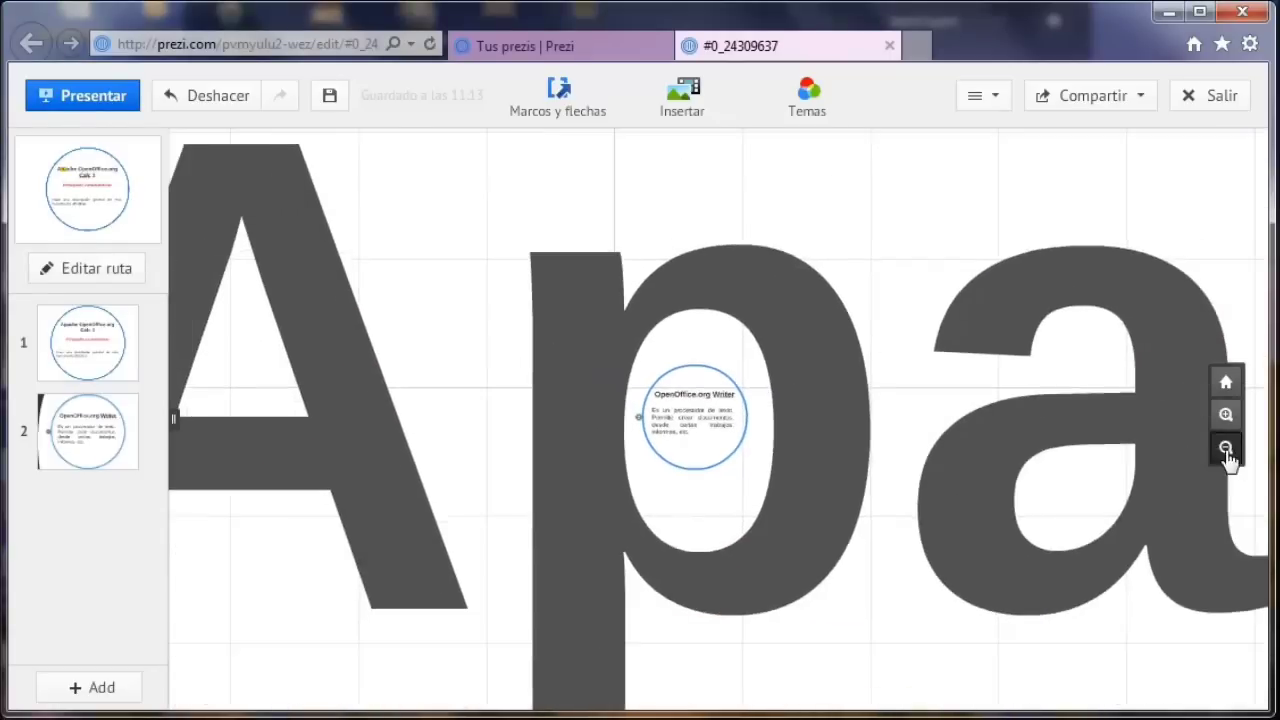
left_click(1227, 449)
left_click(1227, 449)
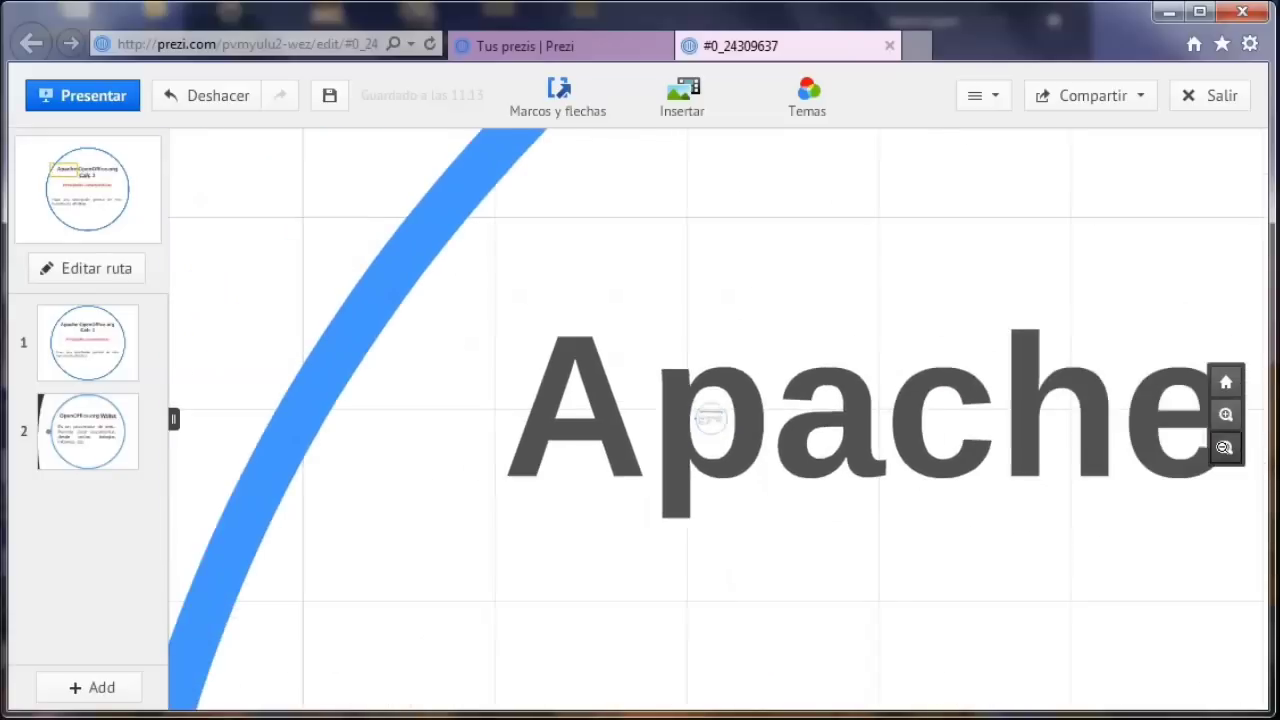
left_click(1224, 447)
left_click(1224, 447)
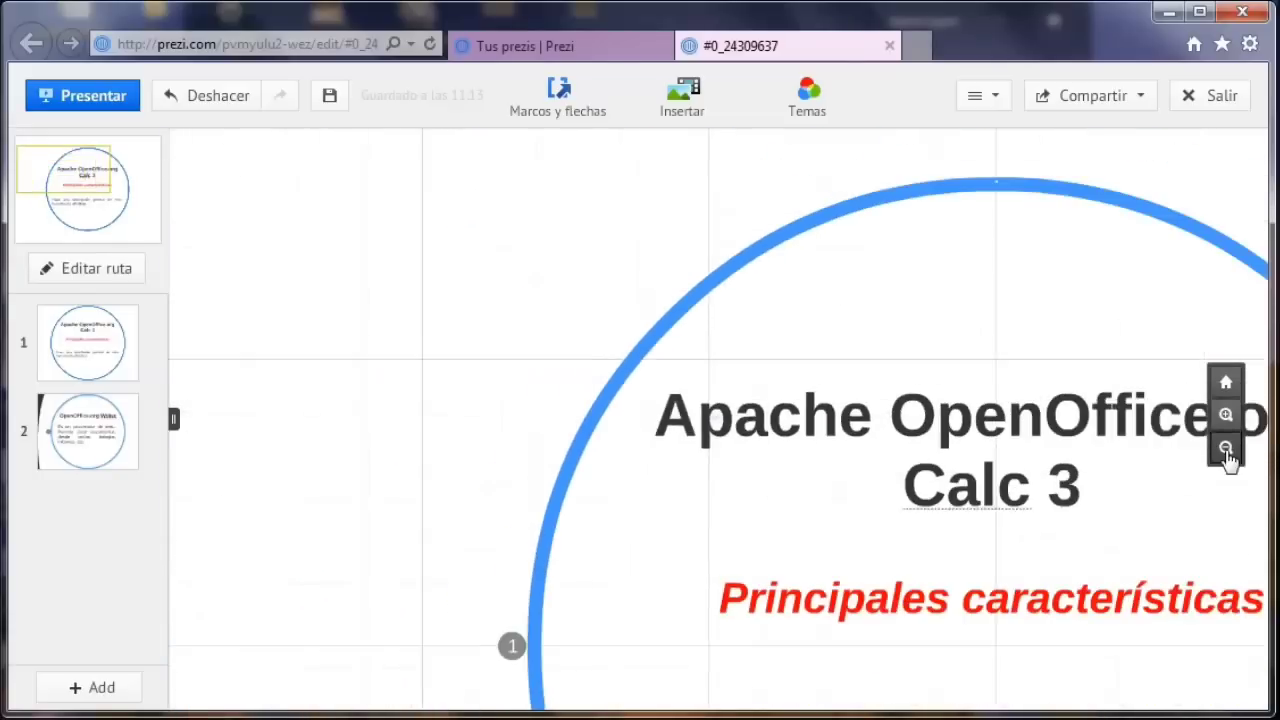
left_click(1226, 448)
left_click(1226, 448)
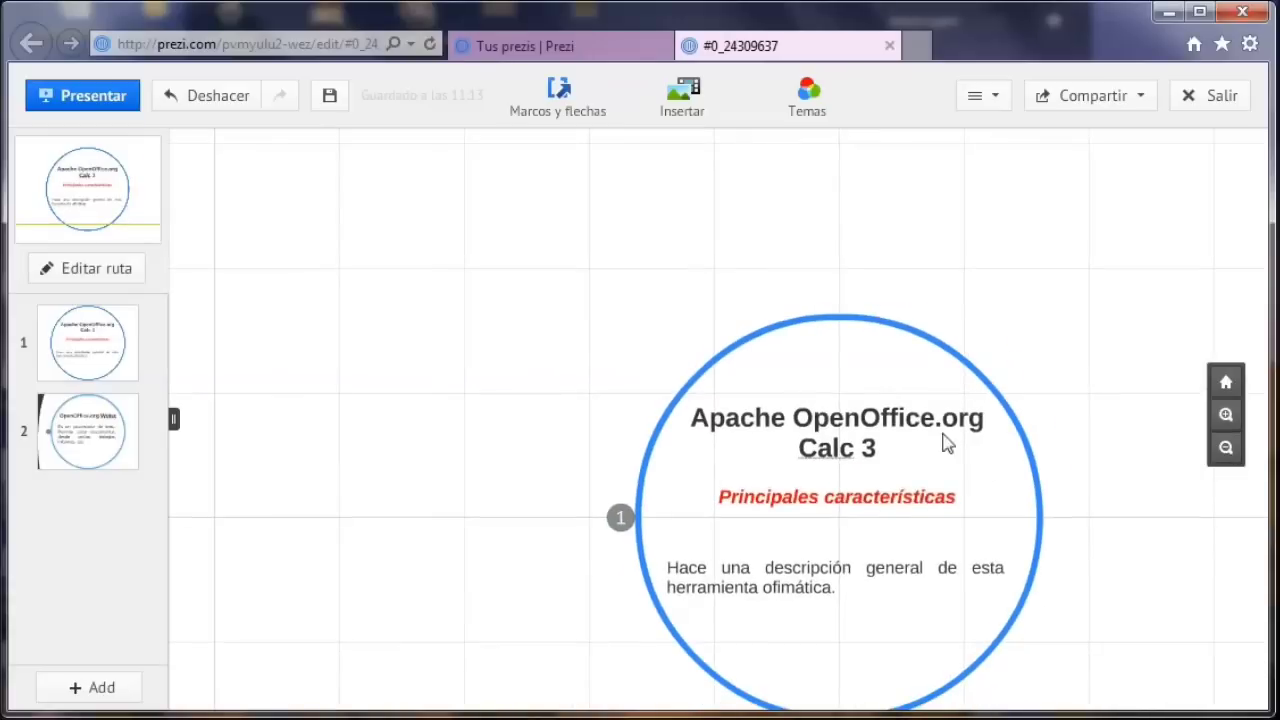
left_click_drag(852, 327, 737, 248)
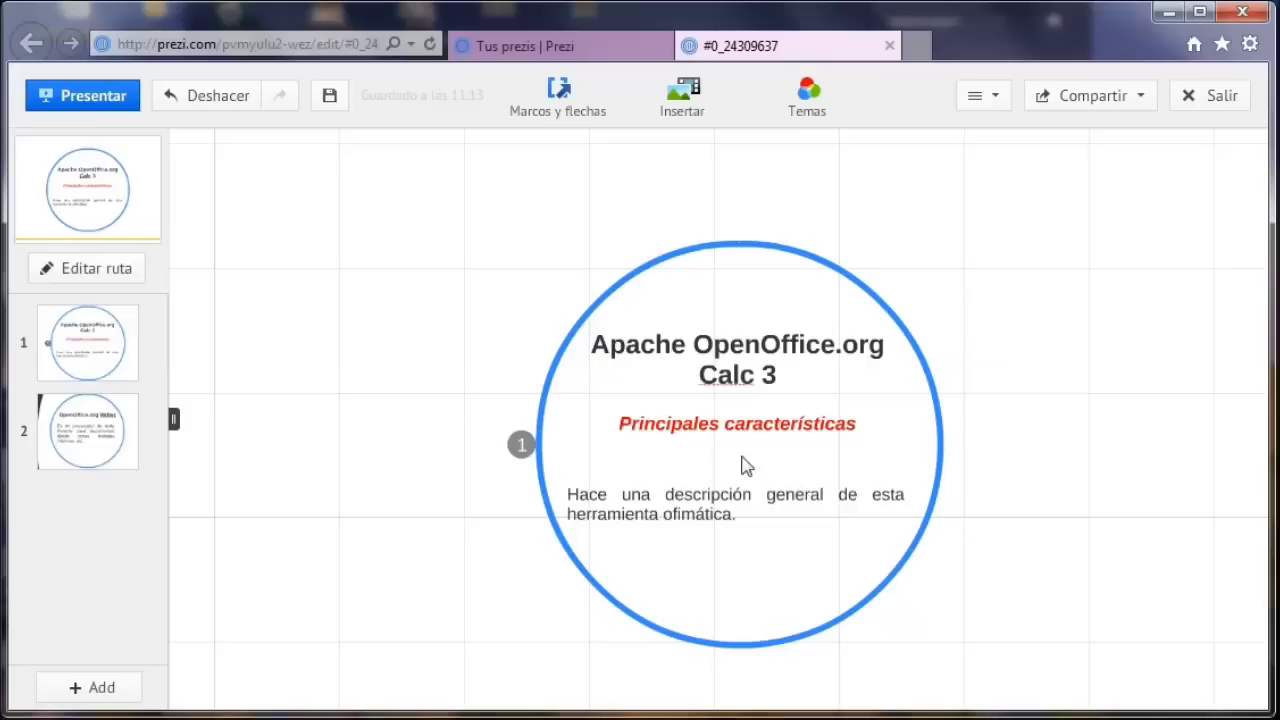
- Draw a circular frame inside the opening of the letter "c" in the title word "Apache"
mouse_move(1203, 507)
mouse_move(1194, 383)
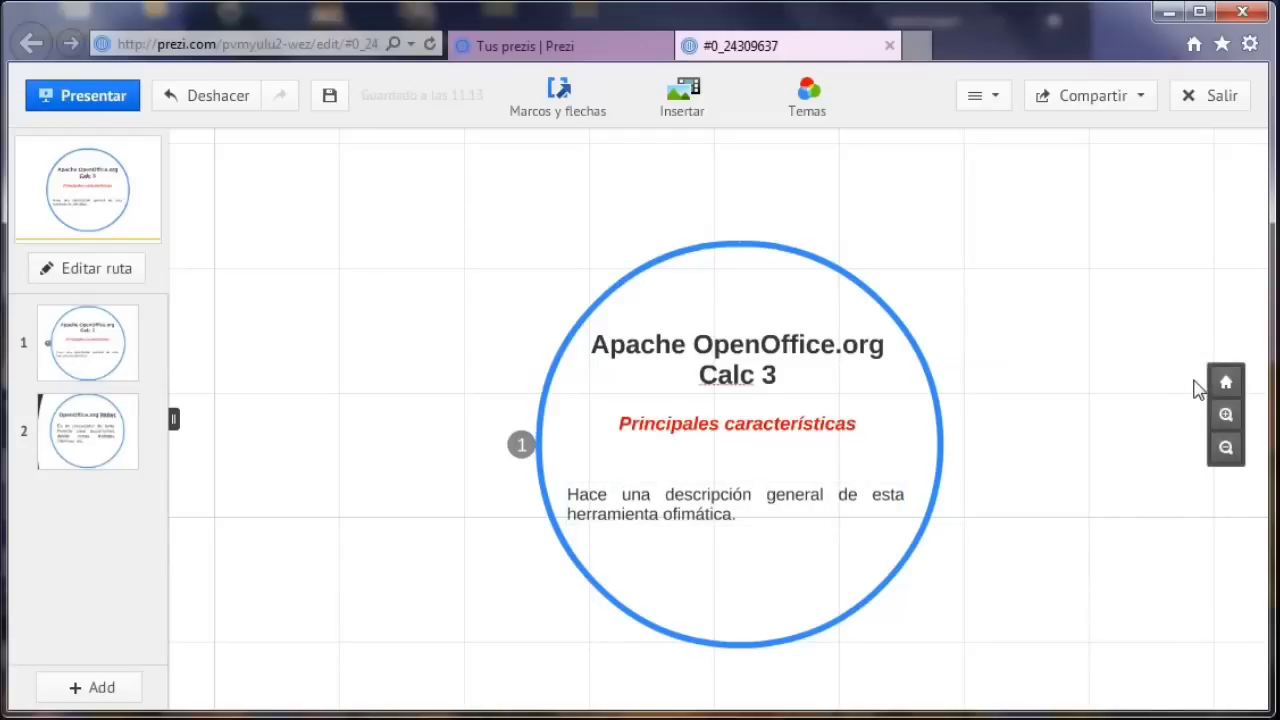
left_click(1227, 418)
left_click(1227, 418)
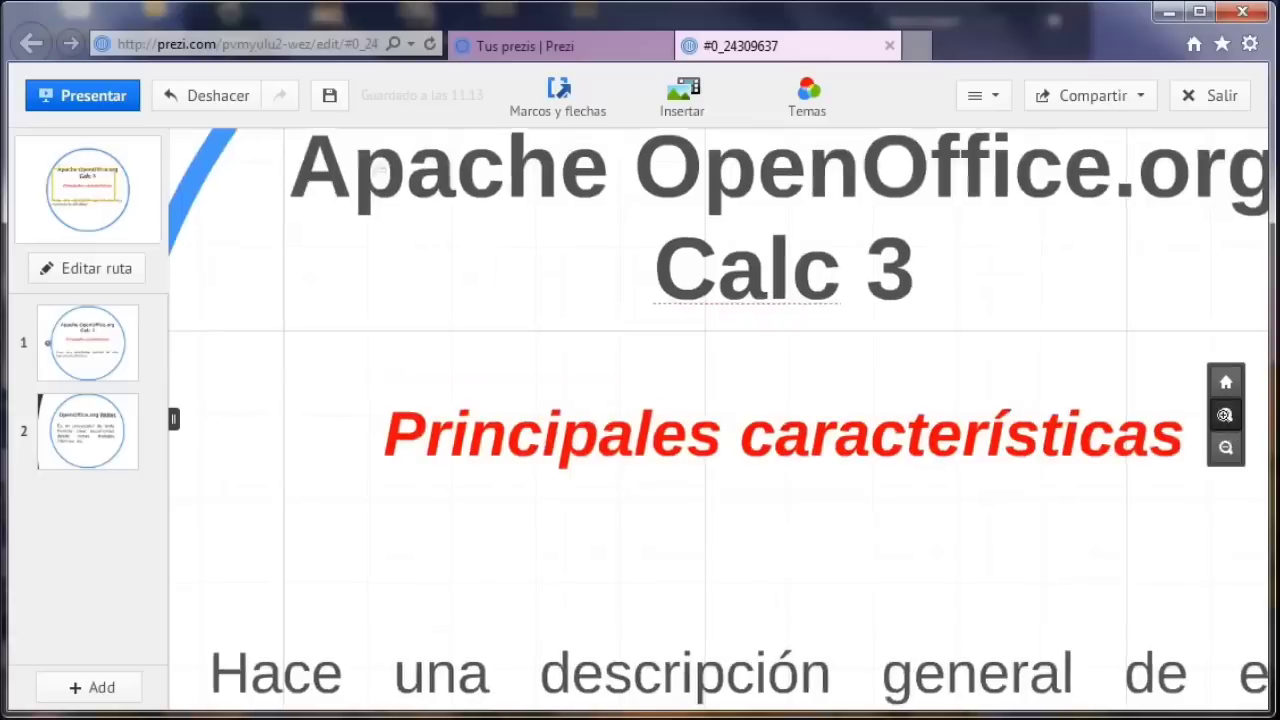
left_click_drag(600, 374, 586, 486)
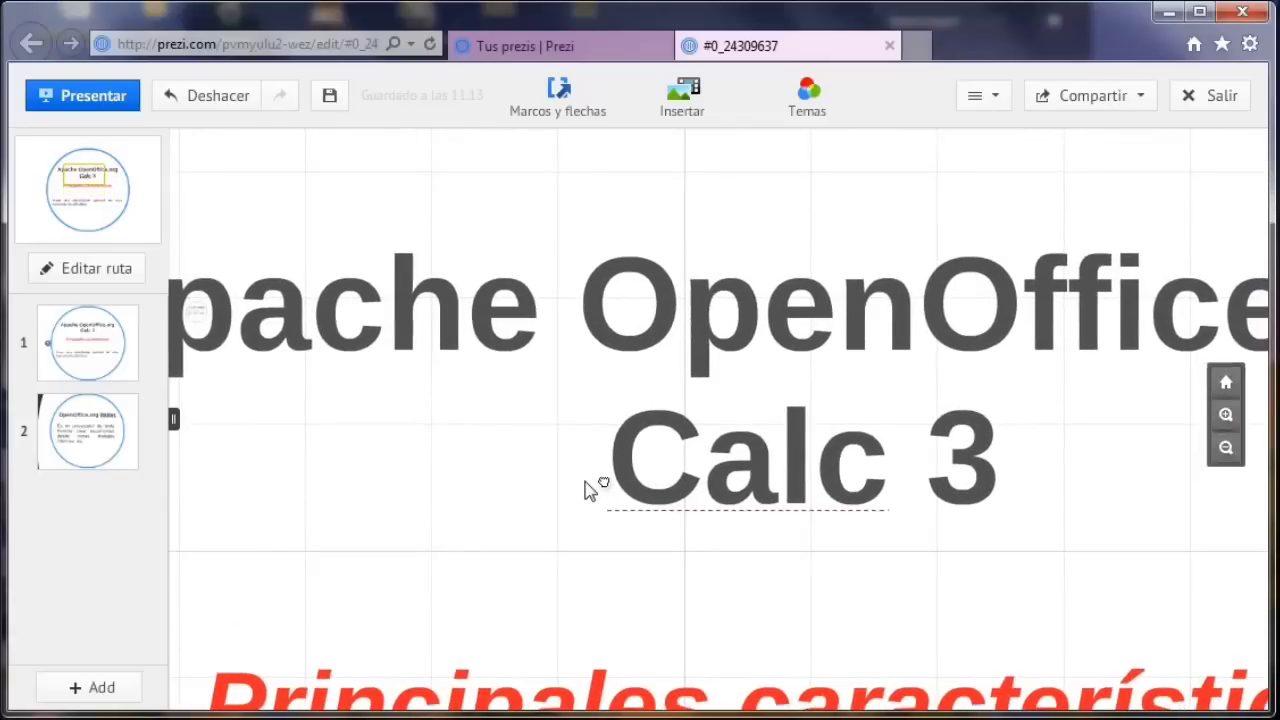
mouse_move(1194, 363)
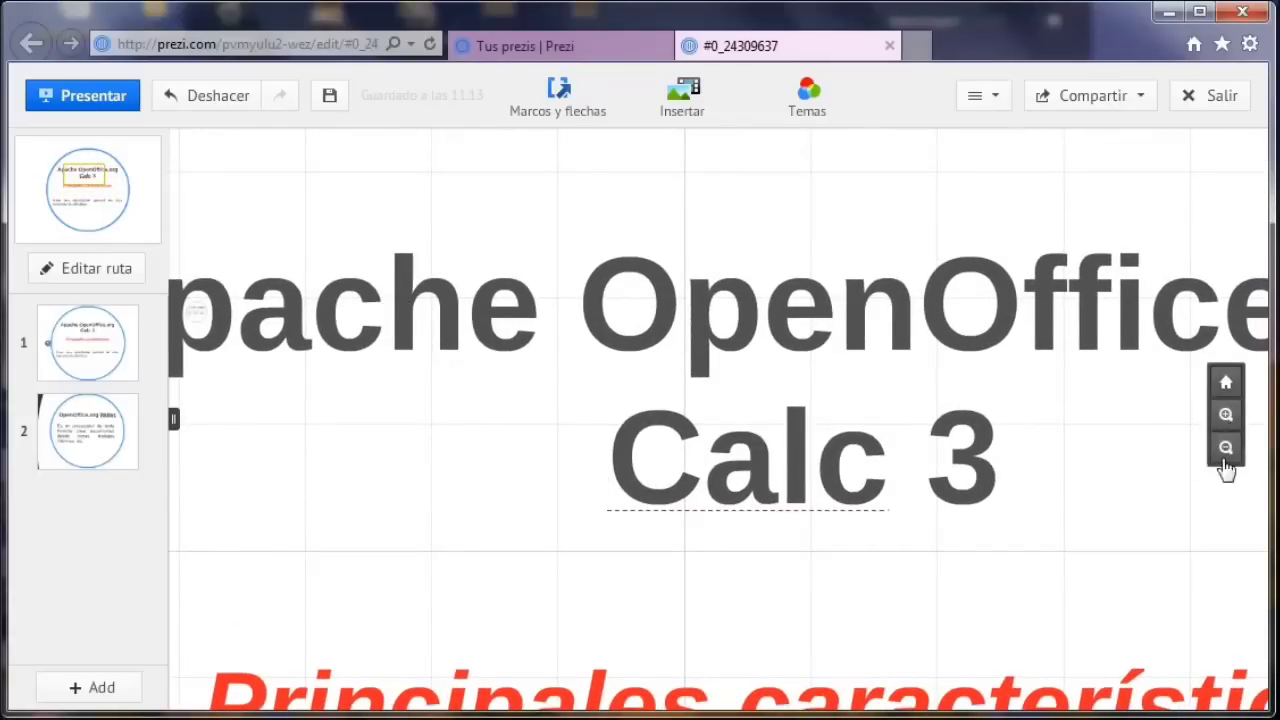
left_click(1226, 416)
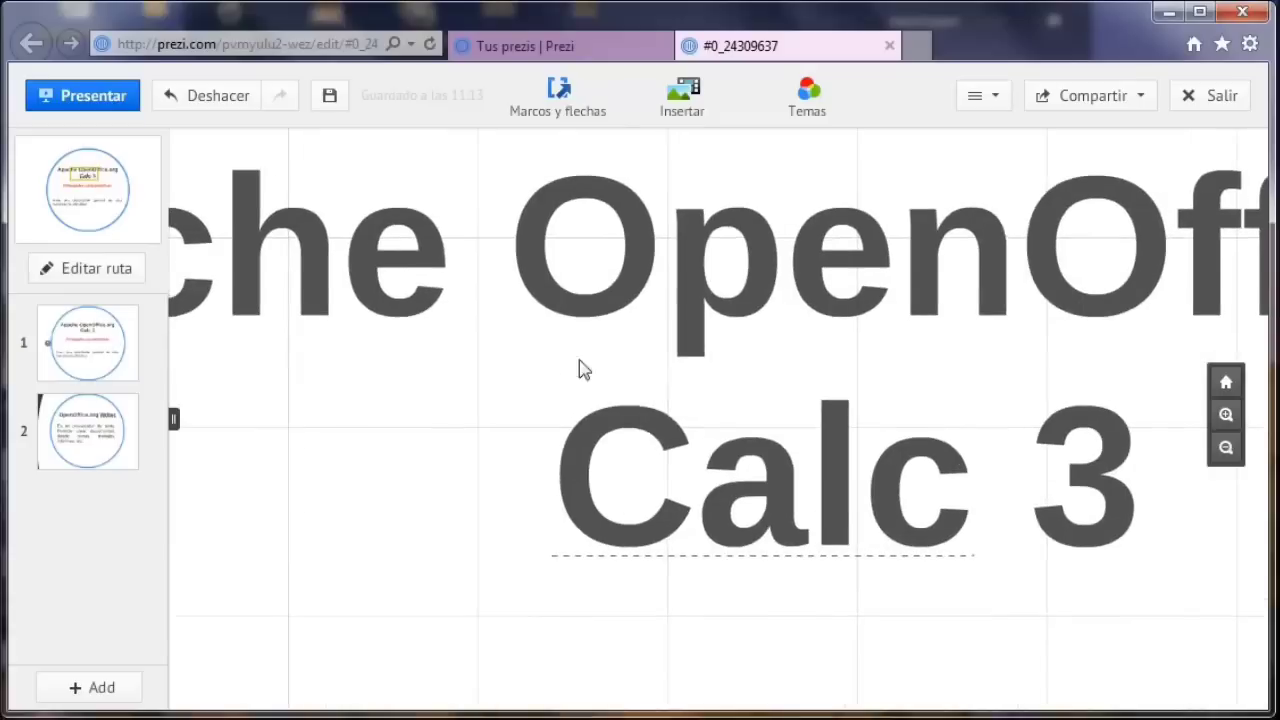
left_click_drag(1198, 397, 971, 403)
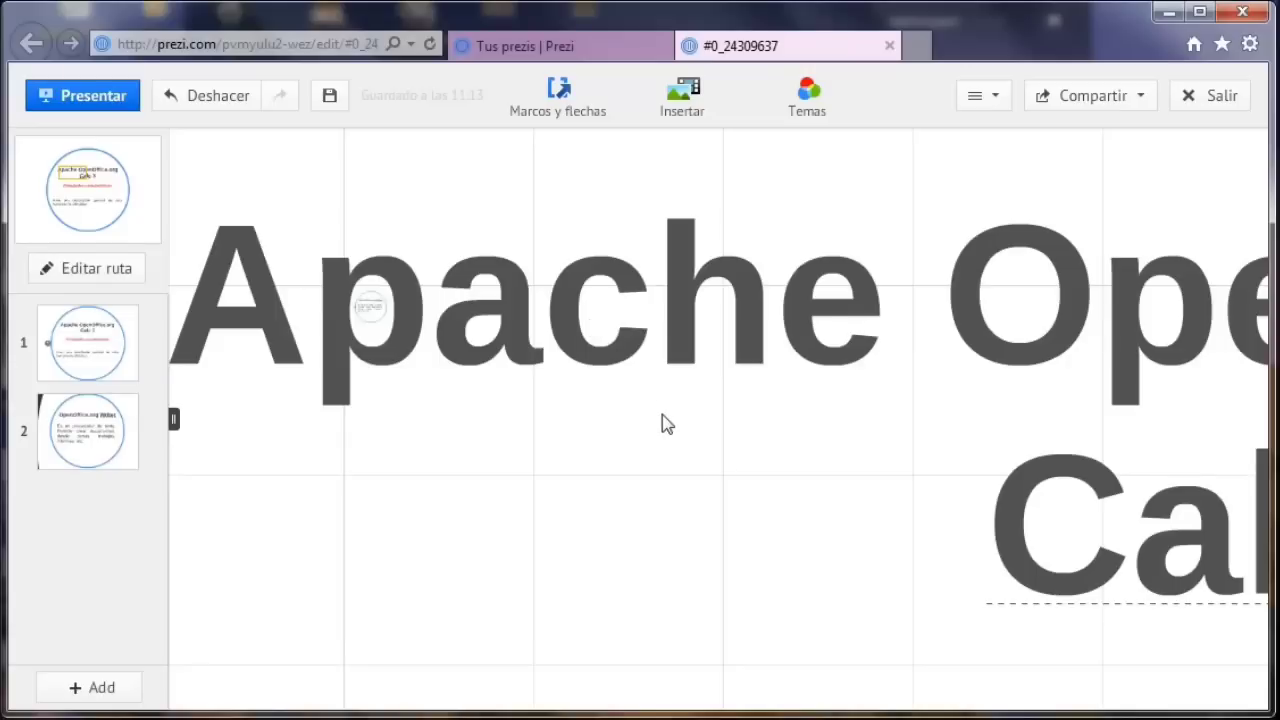
mouse_move(1243, 432)
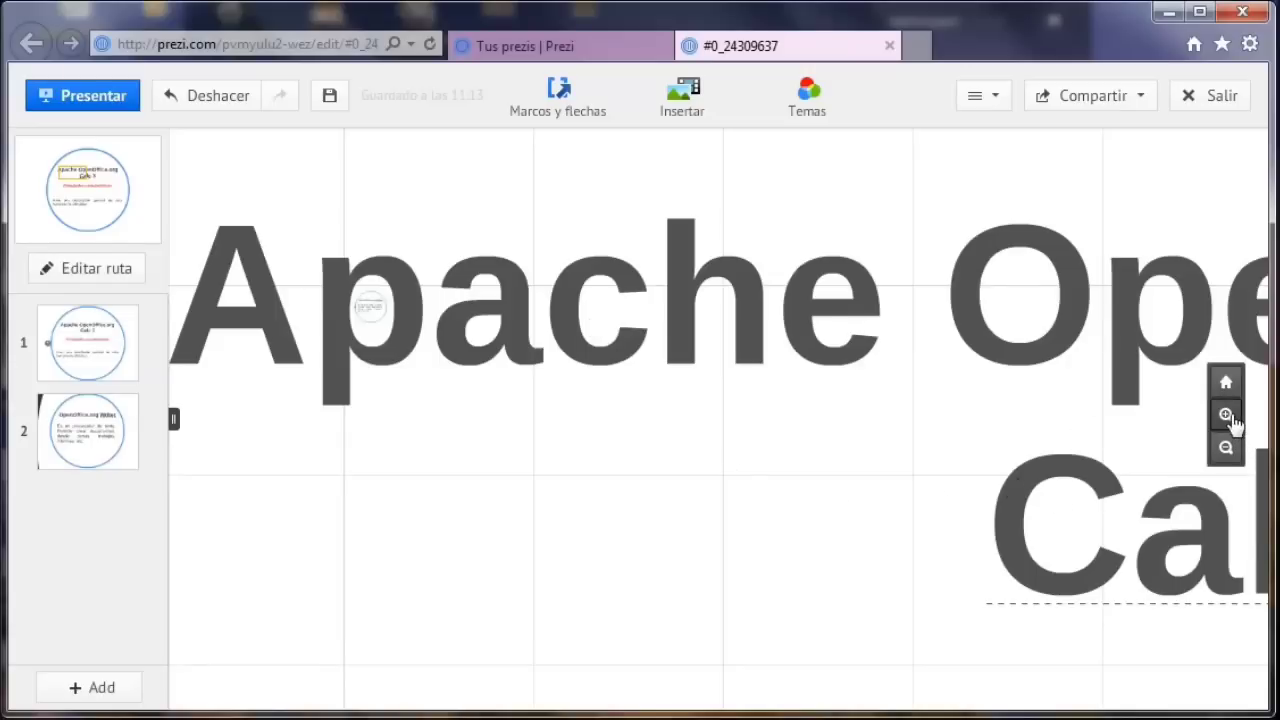
left_click(1226, 415)
left_click(1226, 415)
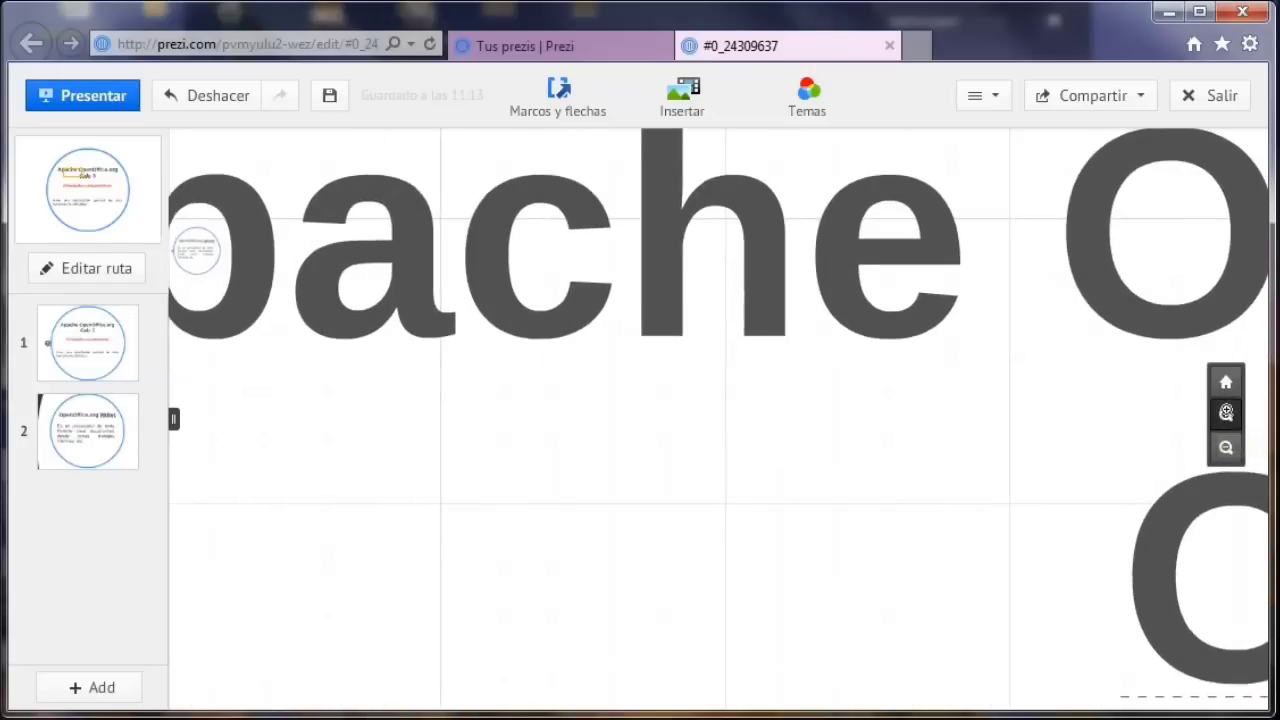
scroll(543, 480, "down", 2)
left_click_drag(543, 480, 566, 580)
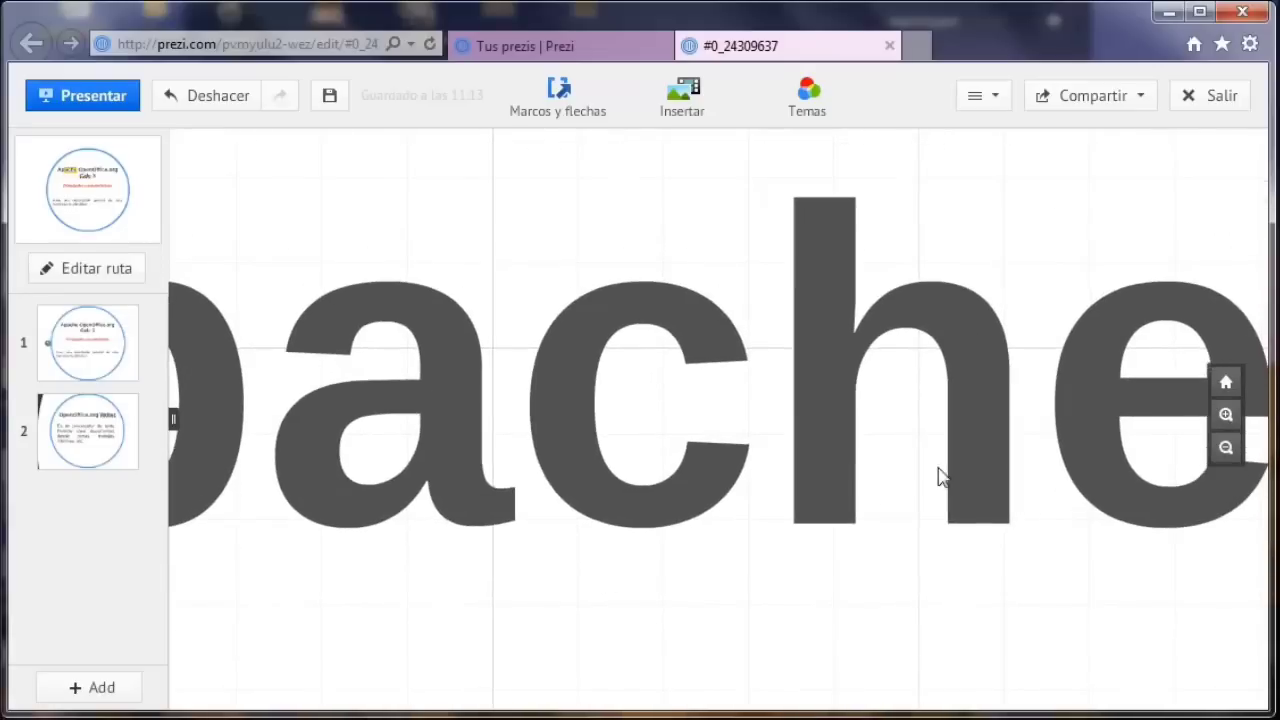
left_click(1226, 415)
left_click(1226, 415)
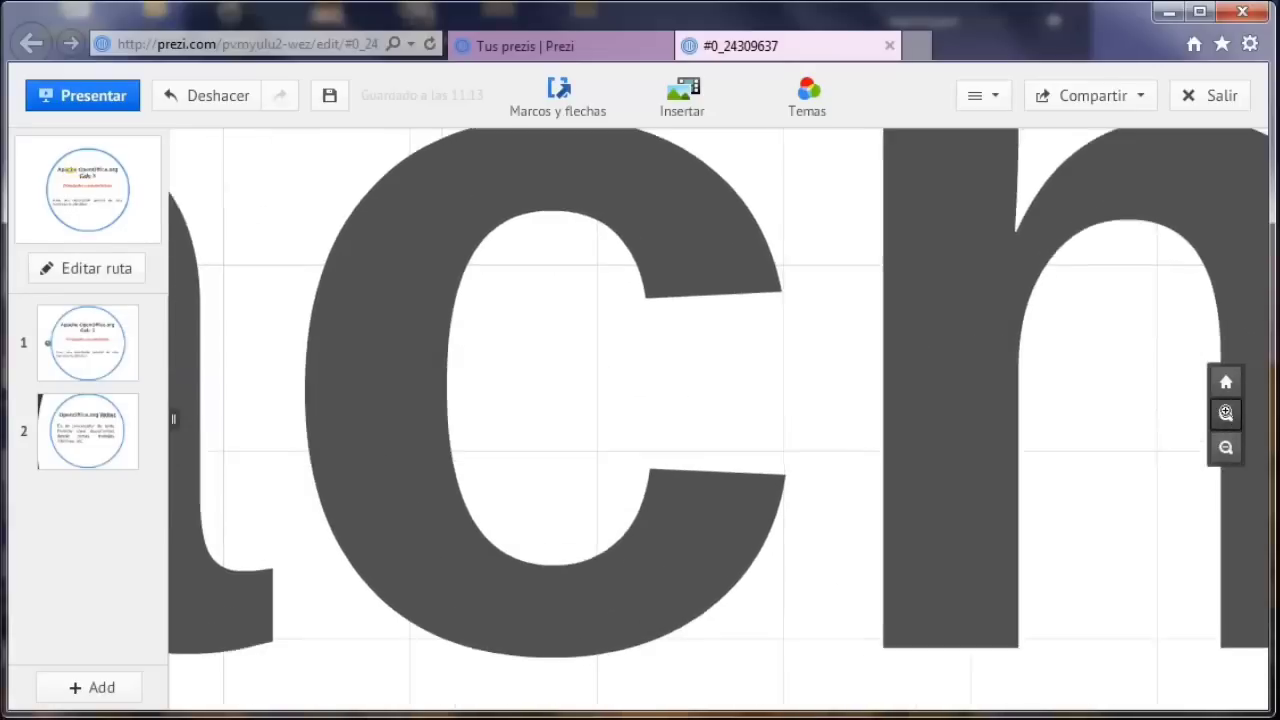
left_click(1226, 415)
scroll(586, 389, "up", 4)
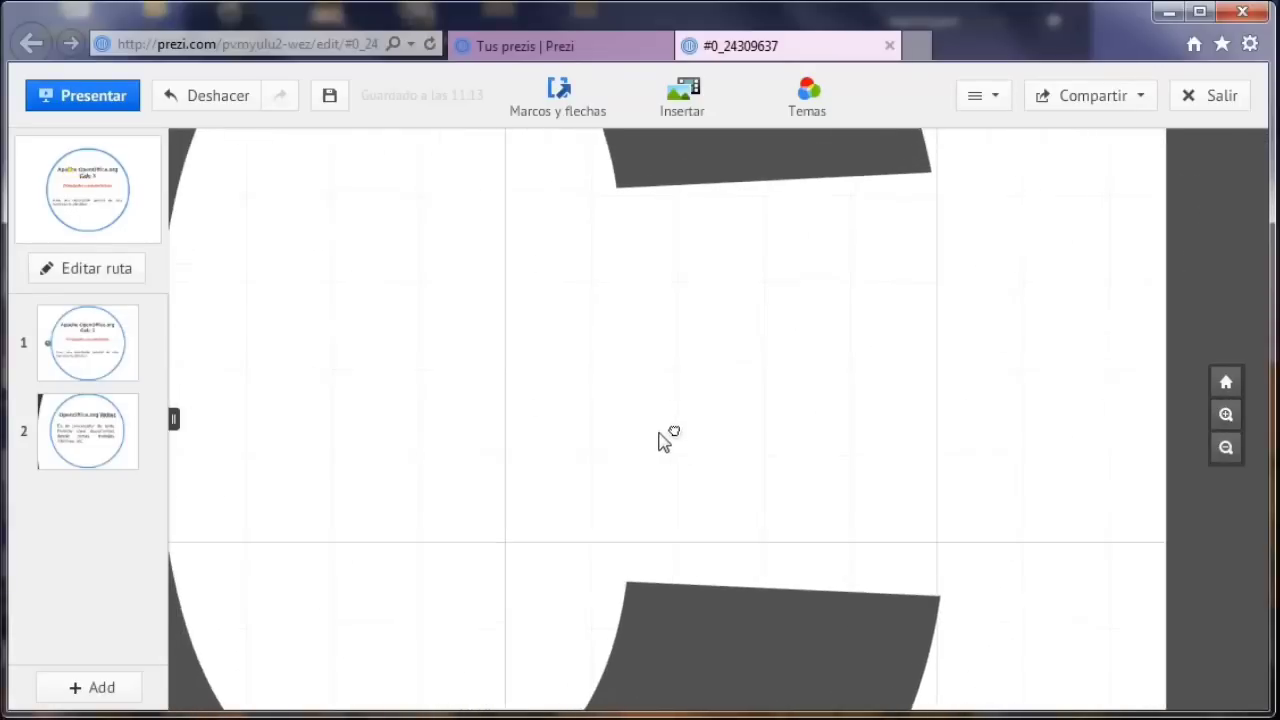
left_click_drag(737, 446, 771, 449)
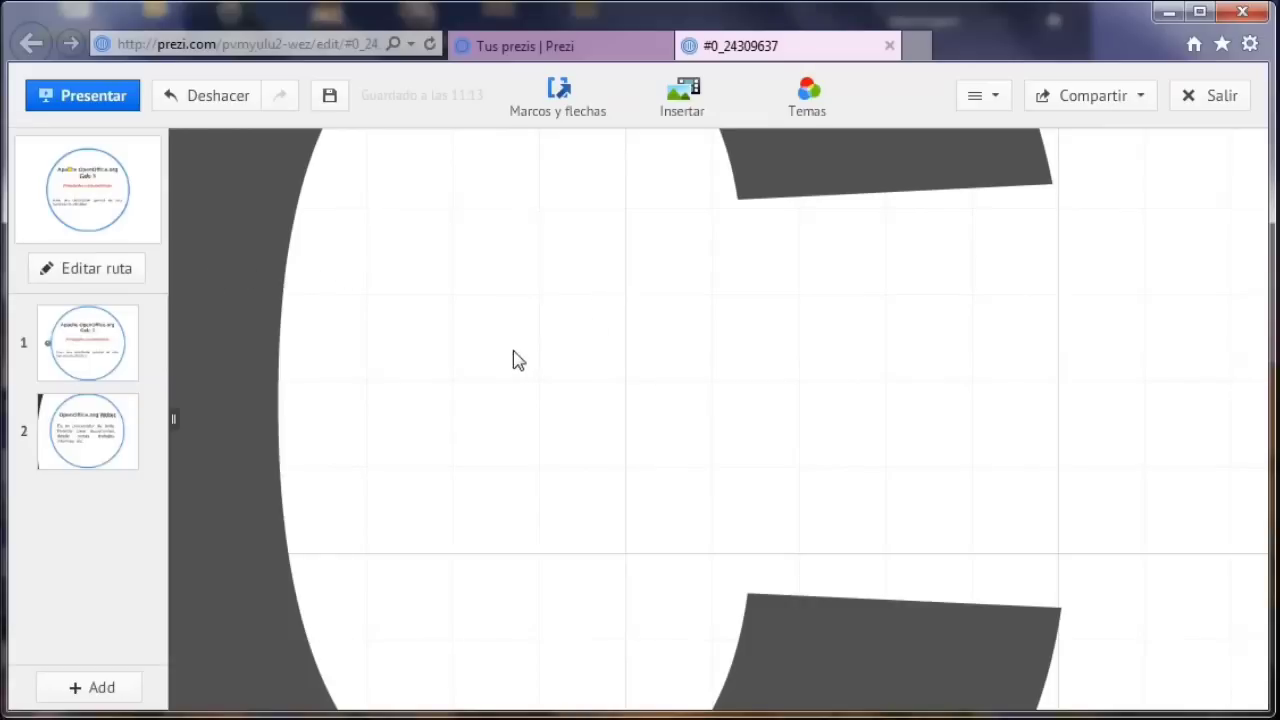
left_click(567, 88)
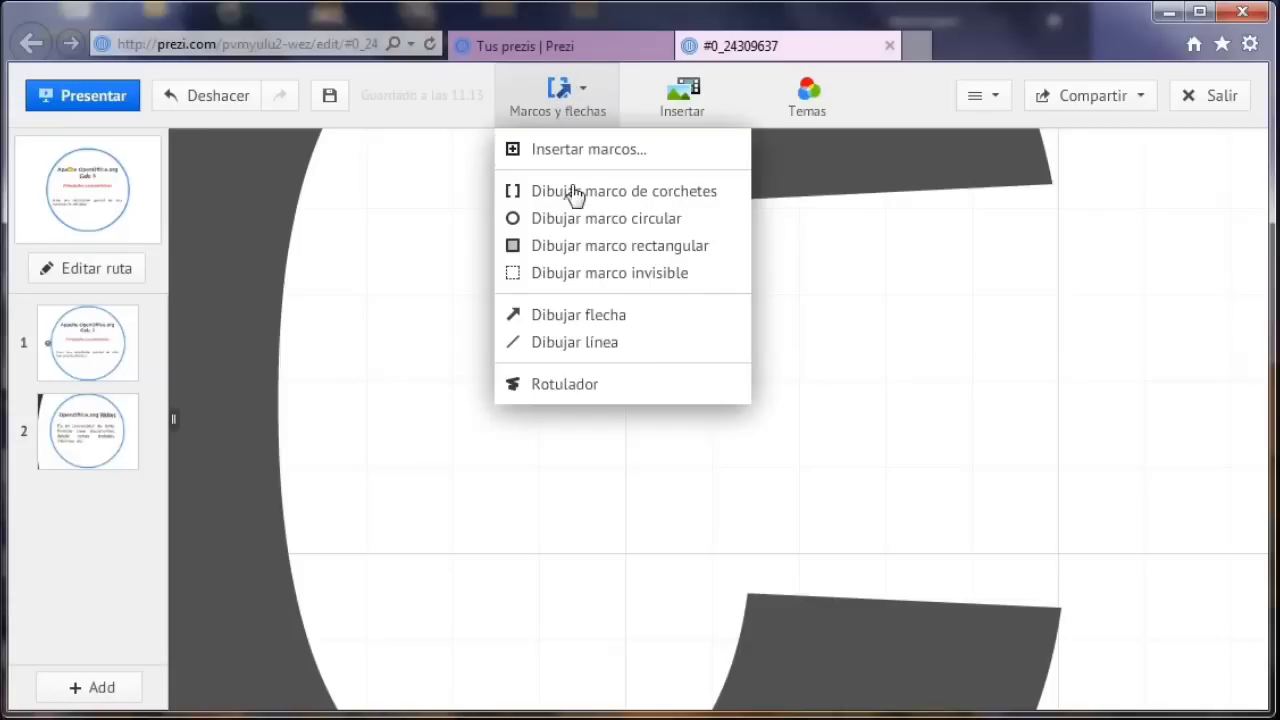
left_click(582, 226)
left_click_drag(447, 283, 766, 529)
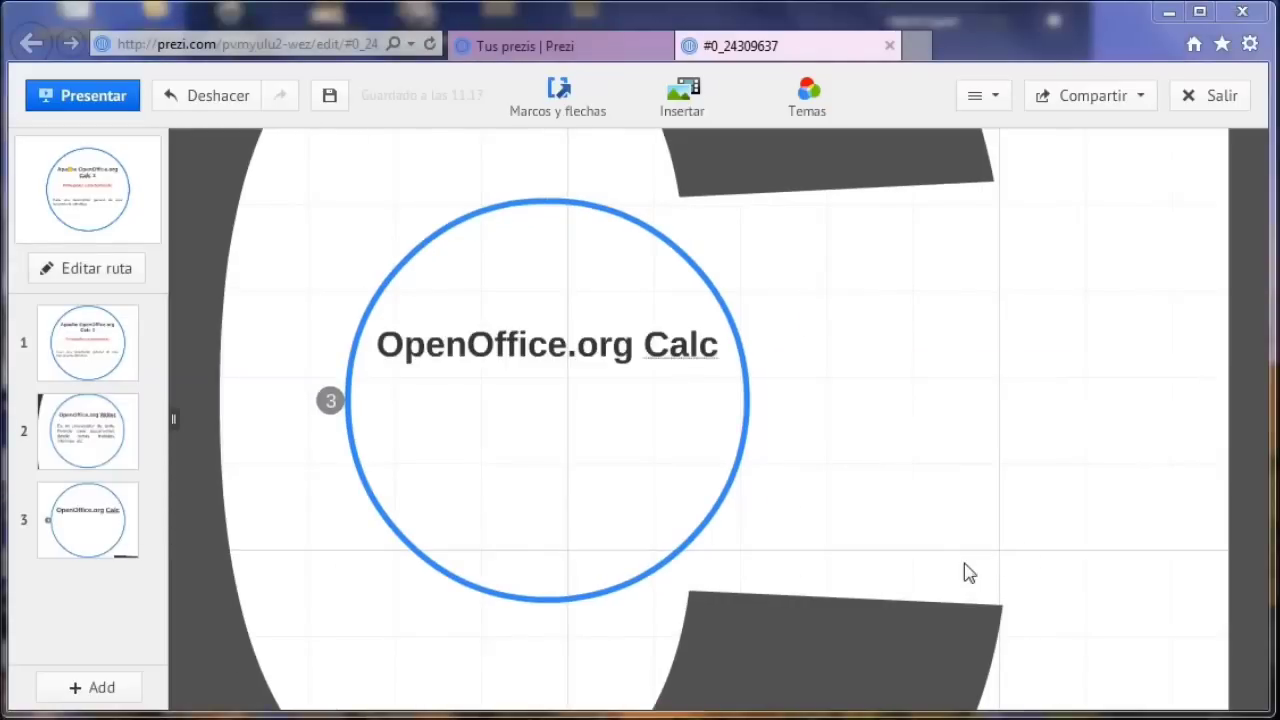
- Below the Calc title, add "Es una hoja de cálculo. Permite realizar cálculos y muchas cosas más. Similar a Microsoft Excel" in the Cuerpo style
left_click(394, 405)
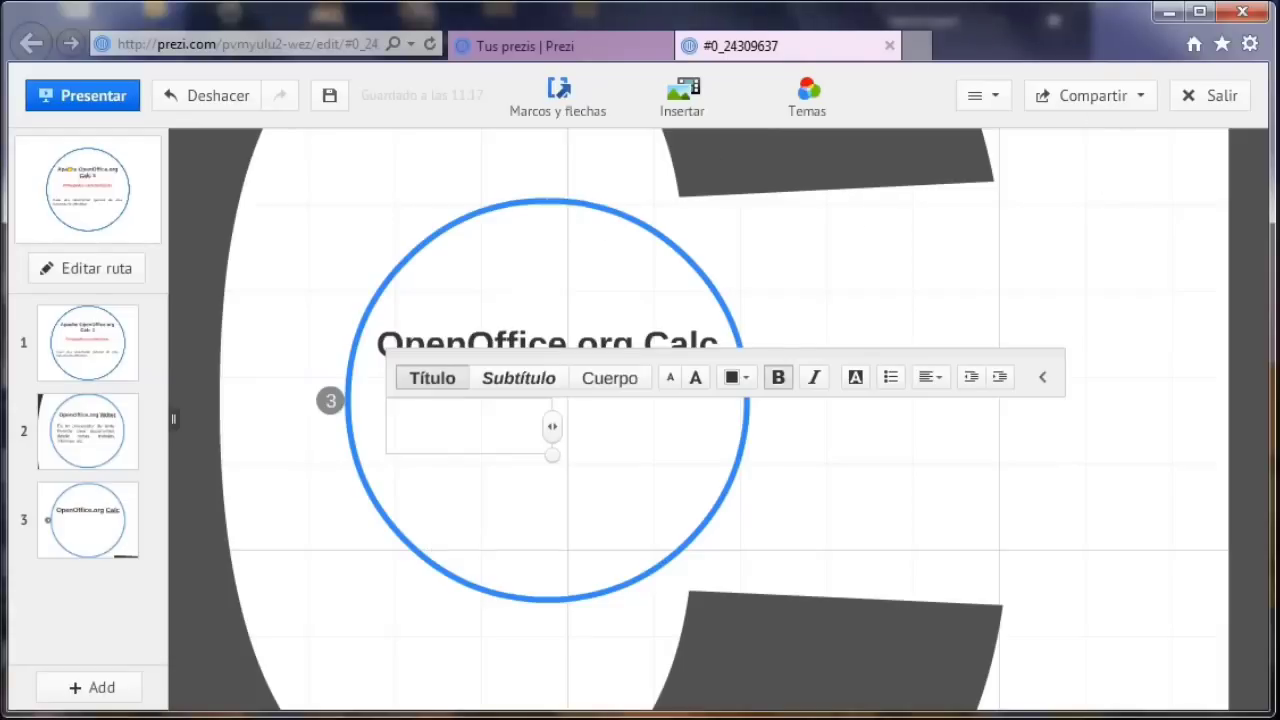
type("Es una hoja de cálculo. Permite realizar cálculos y muchas cosas más. Similar a Microsoft Excel")
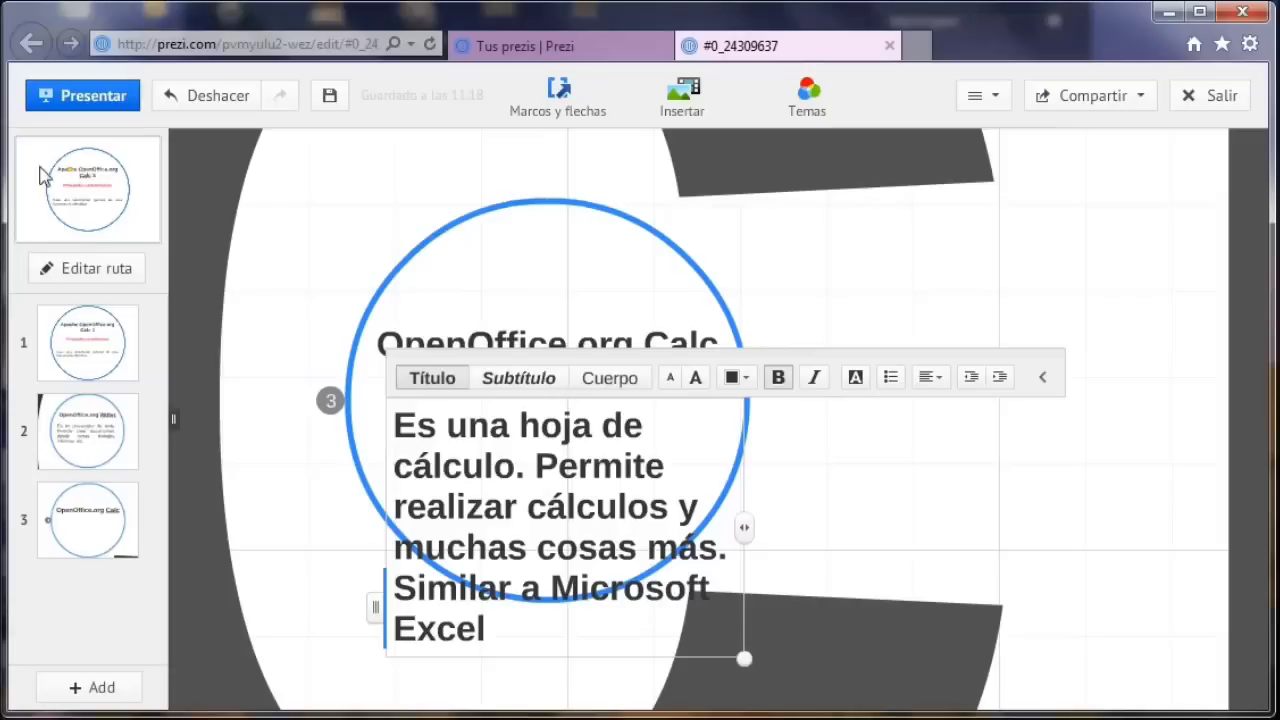
left_click(558, 427)
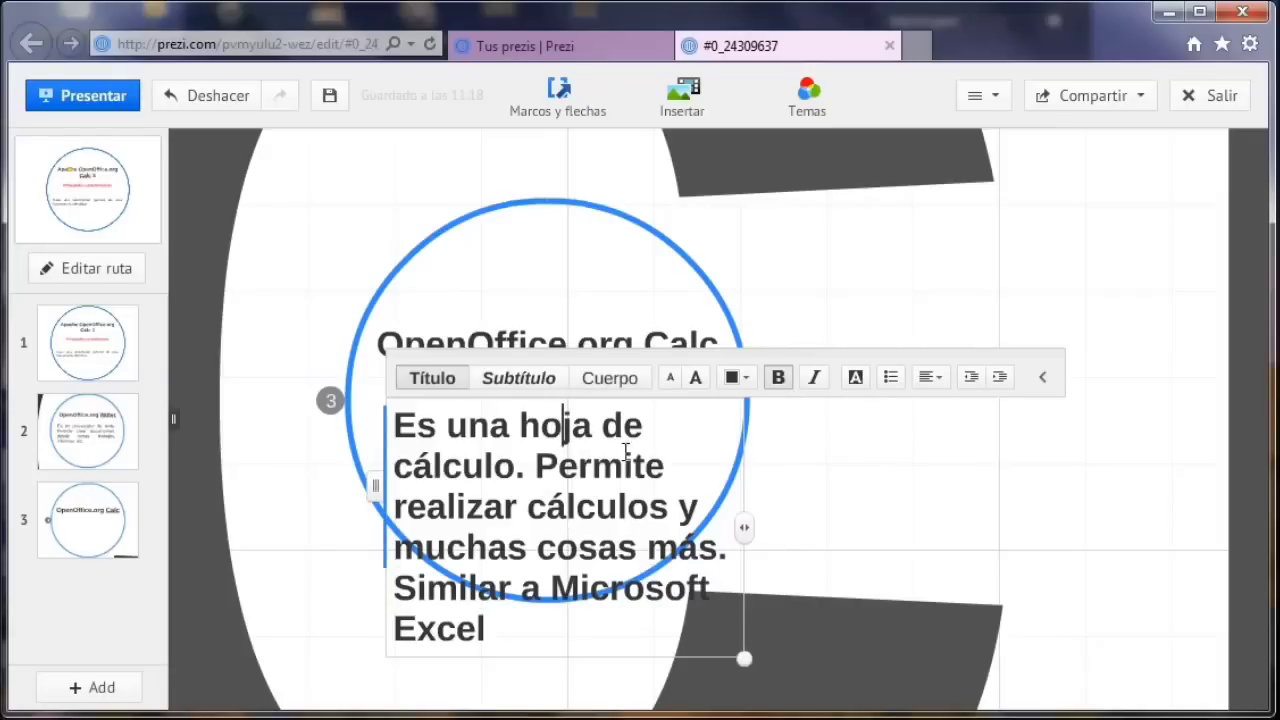
left_click(593, 386)
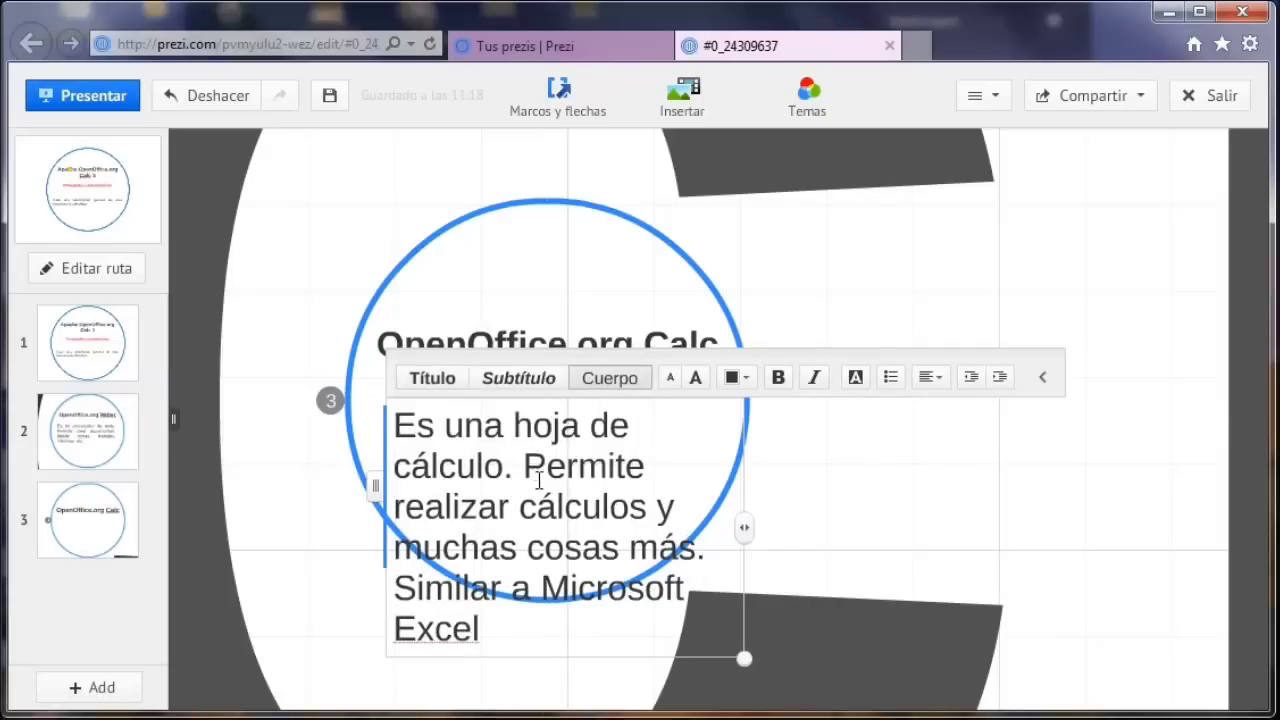
- Reduce the Calc description's text size, then widen its text box within the circle and justify the text
left_click(670, 378)
left_click(670, 378)
left_click(670, 378)
left_click(670, 378)
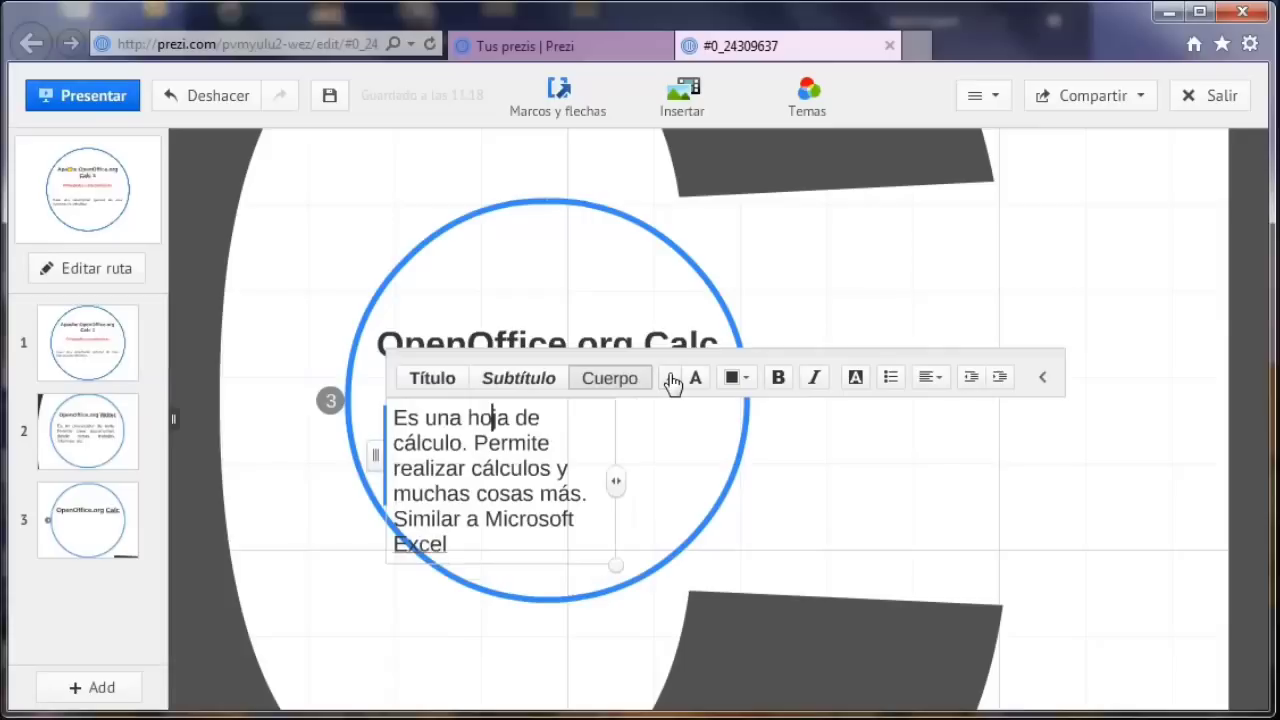
left_click_drag(620, 484, 700, 486)
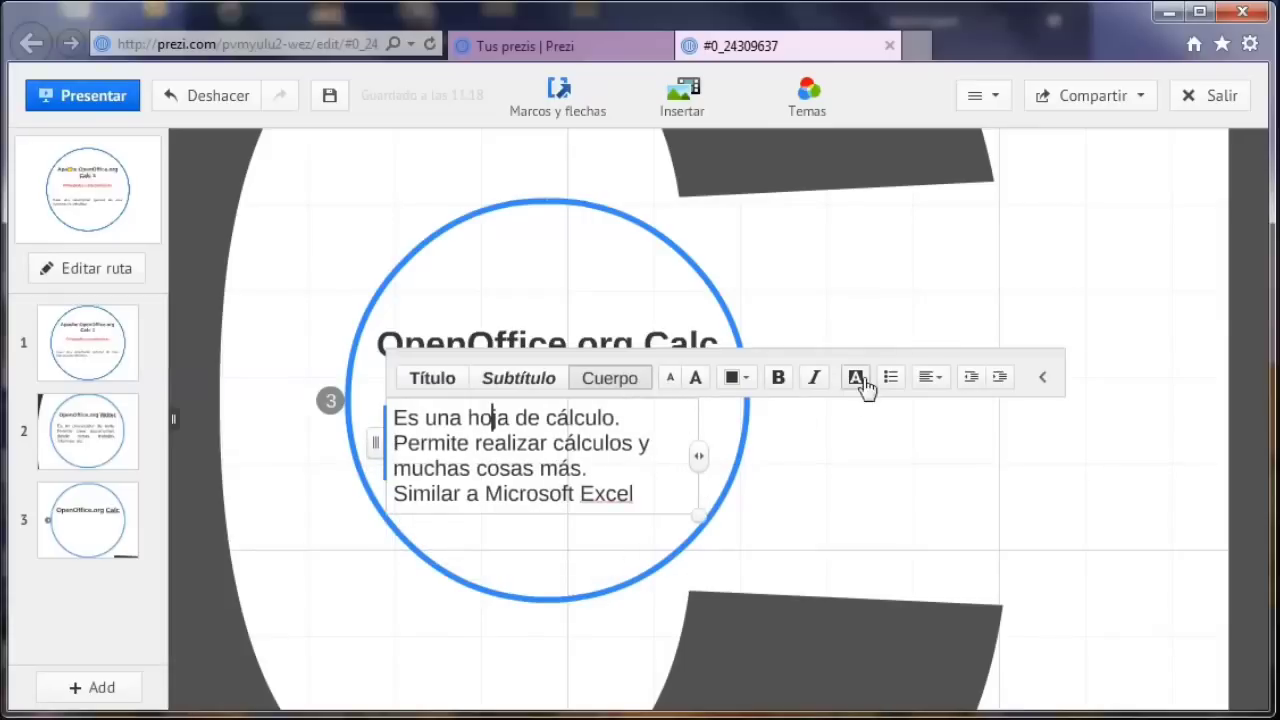
left_click(932, 378)
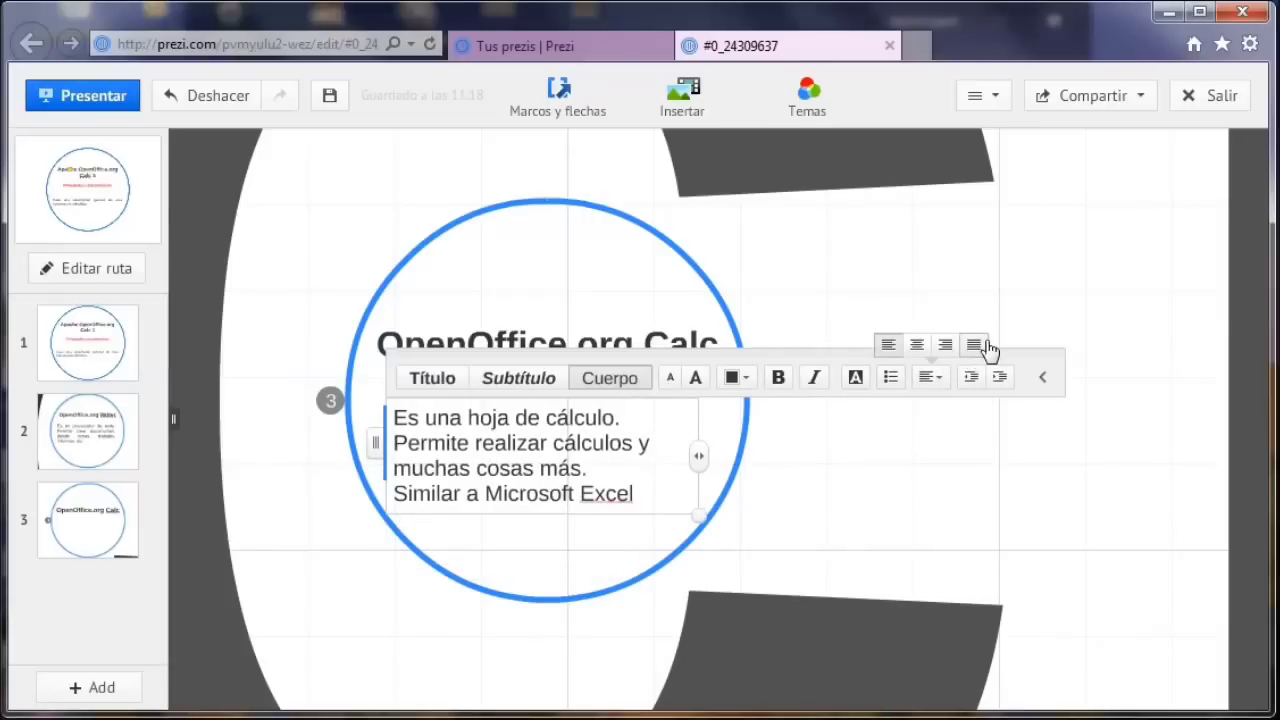
left_click(974, 345)
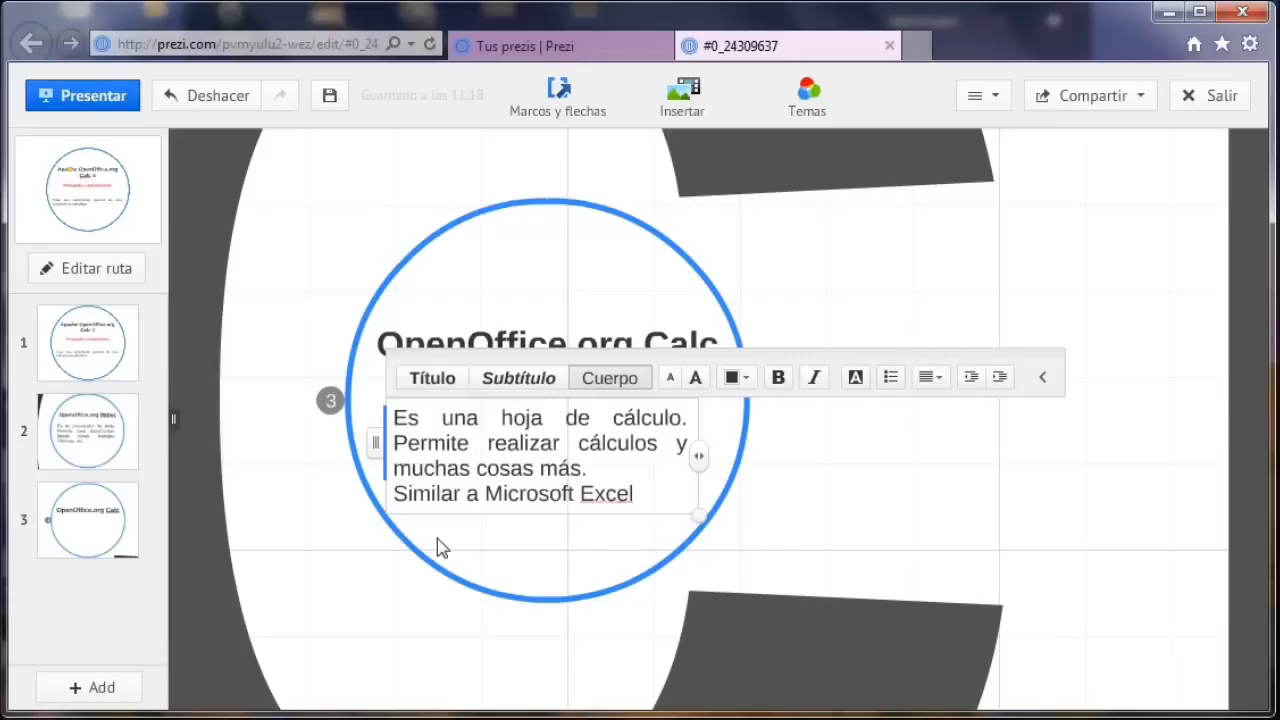
- Move the Calc circle with its contents to the left, close to the inner edge of the letter "c"
left_click(371, 578)
double_click(377, 577)
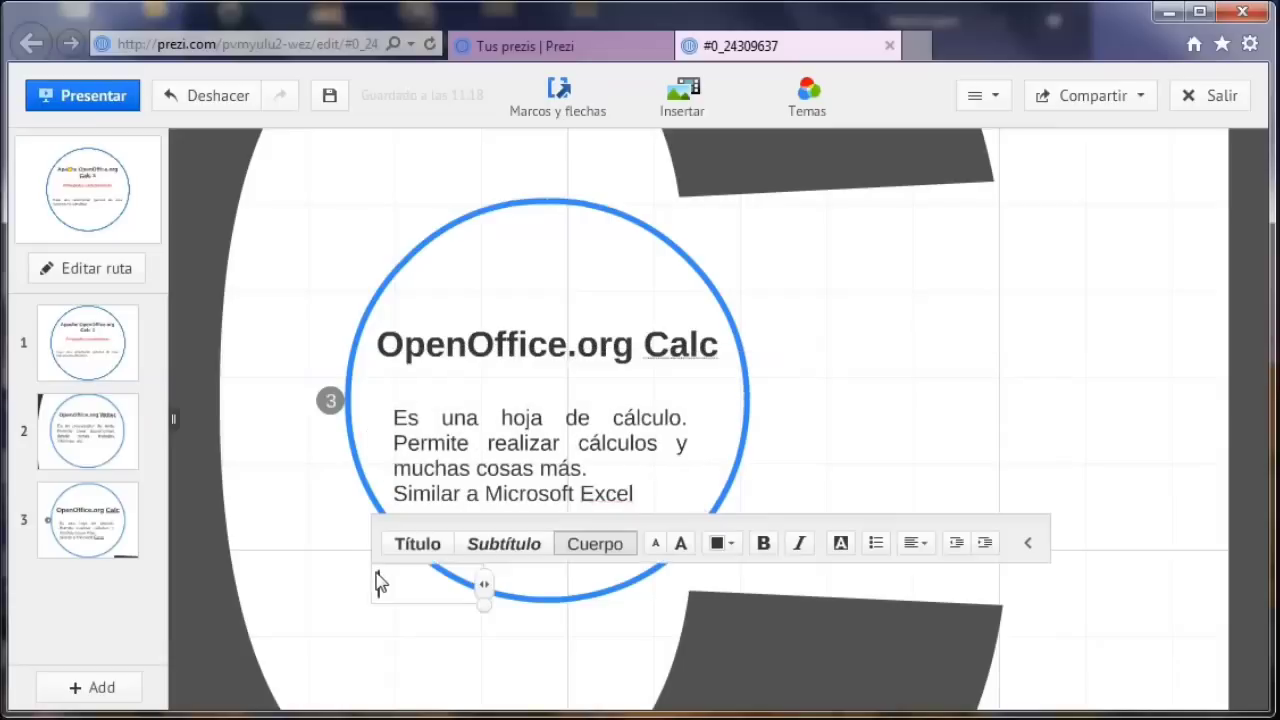
left_click(300, 550)
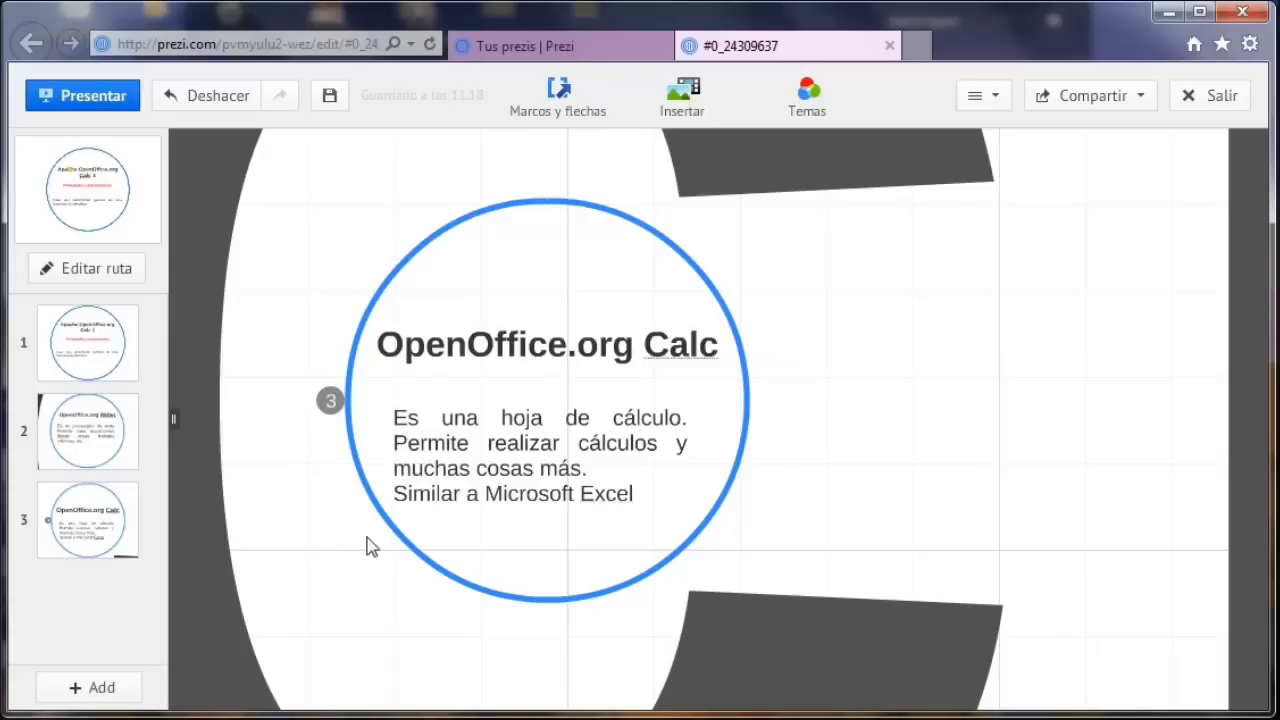
left_click_drag(397, 538, 330, 540)
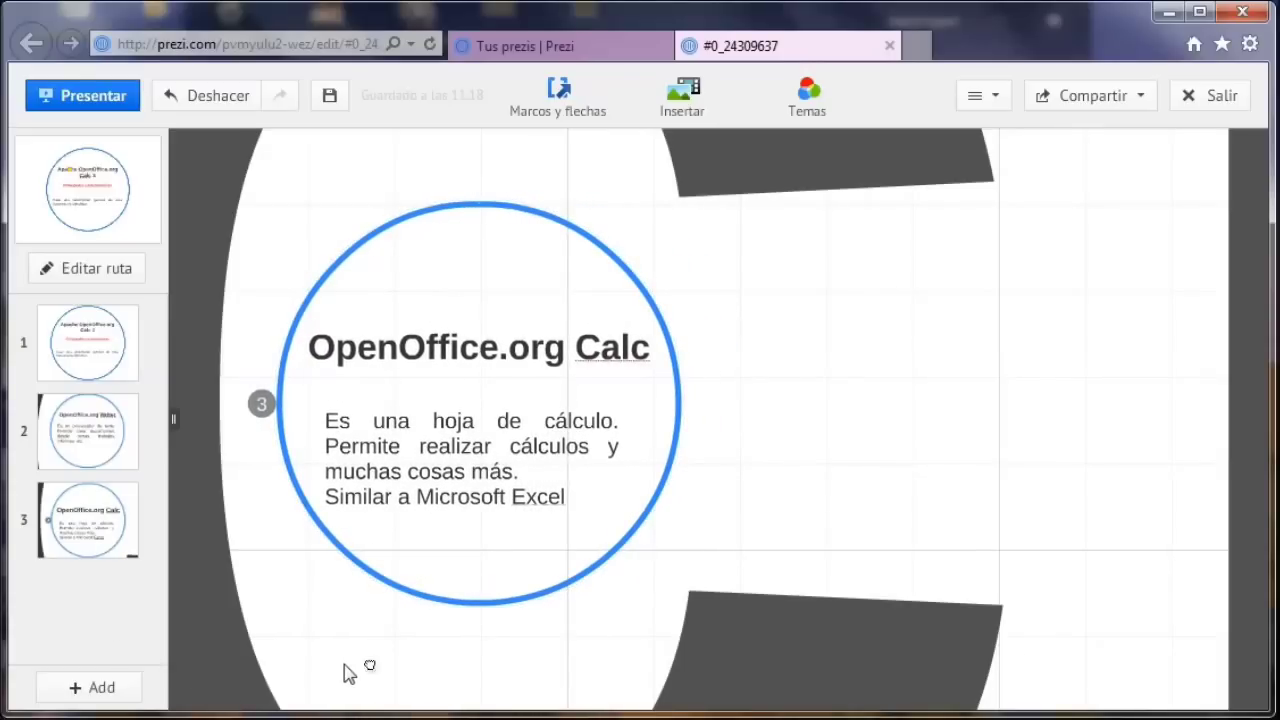
double_click(344, 663)
left_click(280, 574)
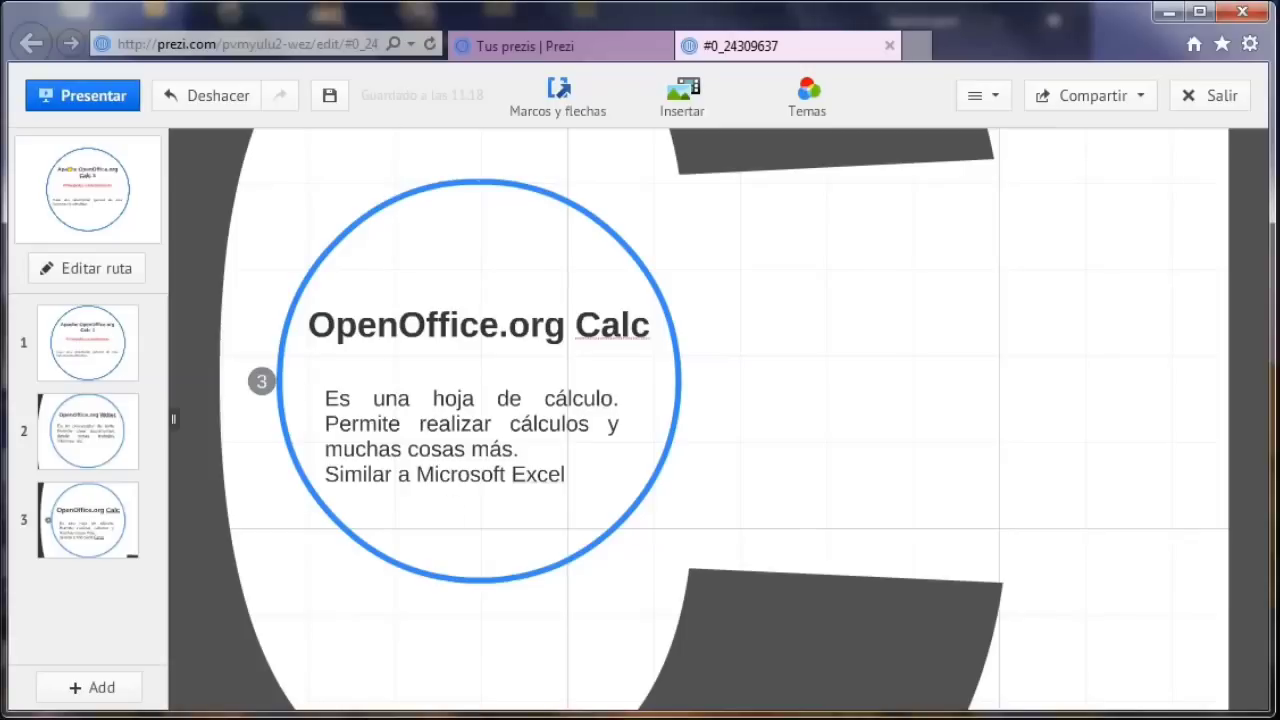
- Draw another circular frame inside the capital "O" that starts "OpenOffice.org" in the main title
left_click(1224, 446)
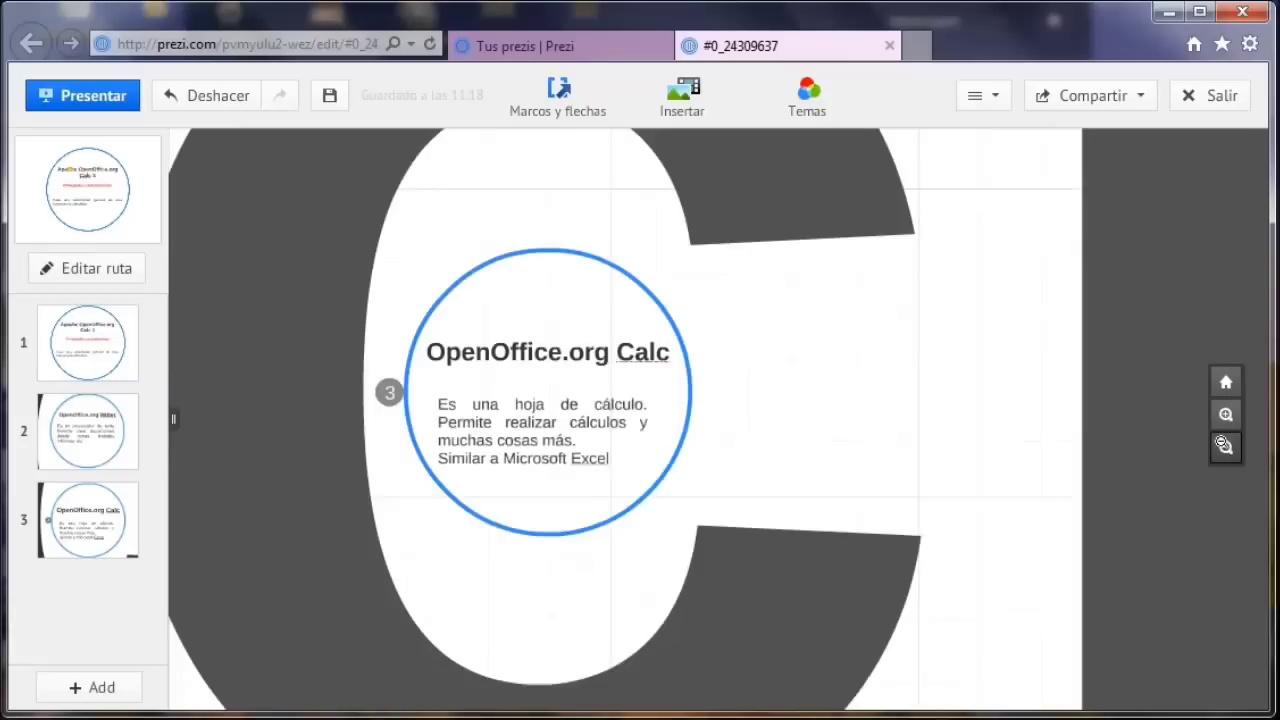
left_click(1225, 446)
left_click(1225, 447)
left_click(1226, 449)
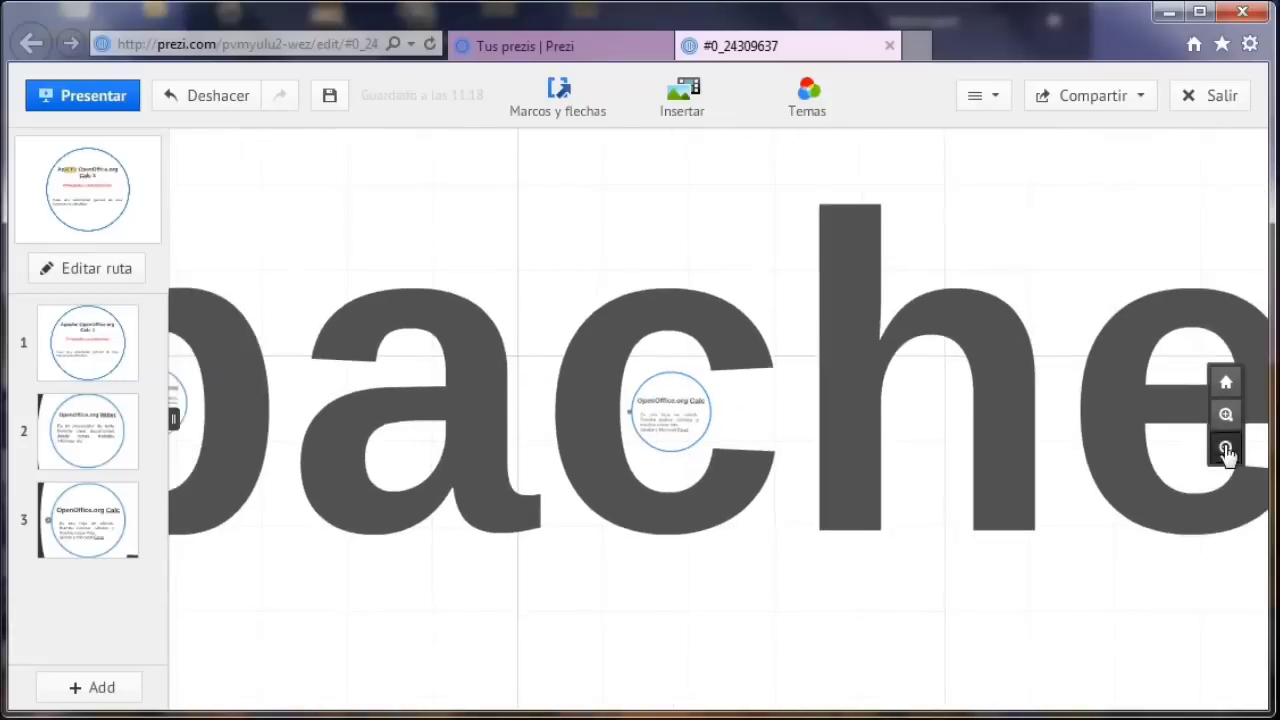
left_click(1226, 449)
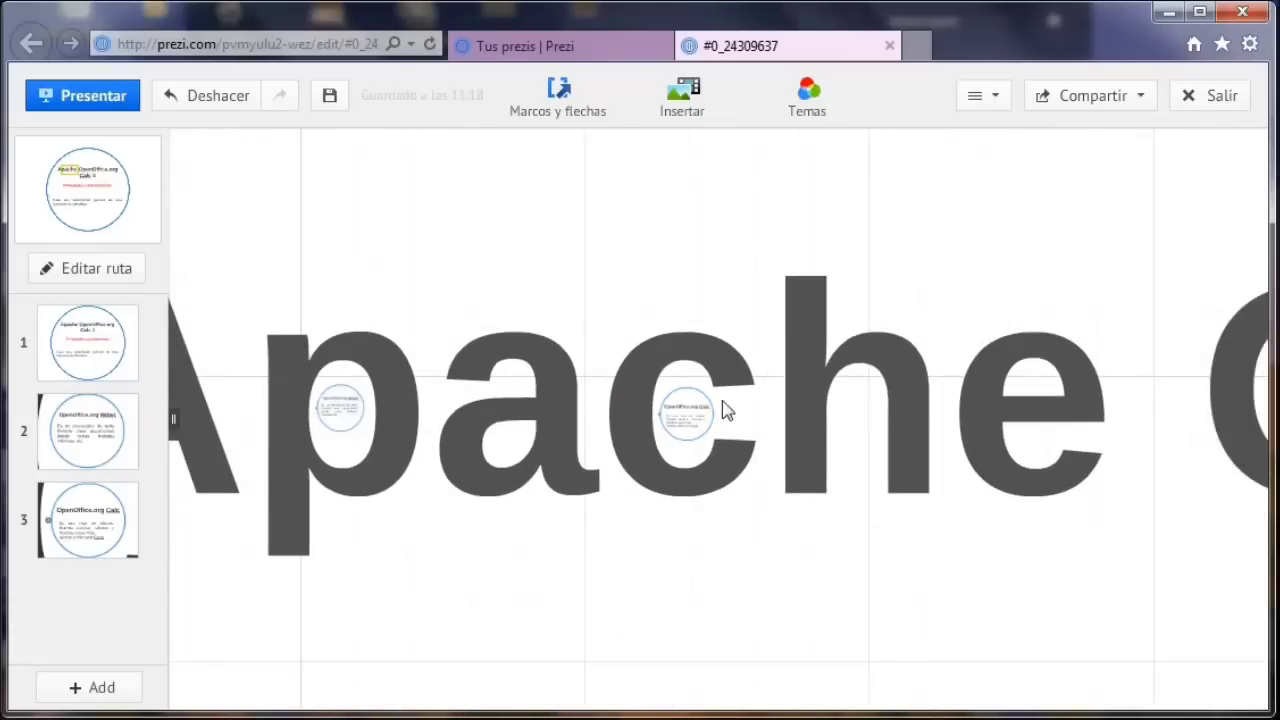
left_click_drag(720, 410, 543, 600)
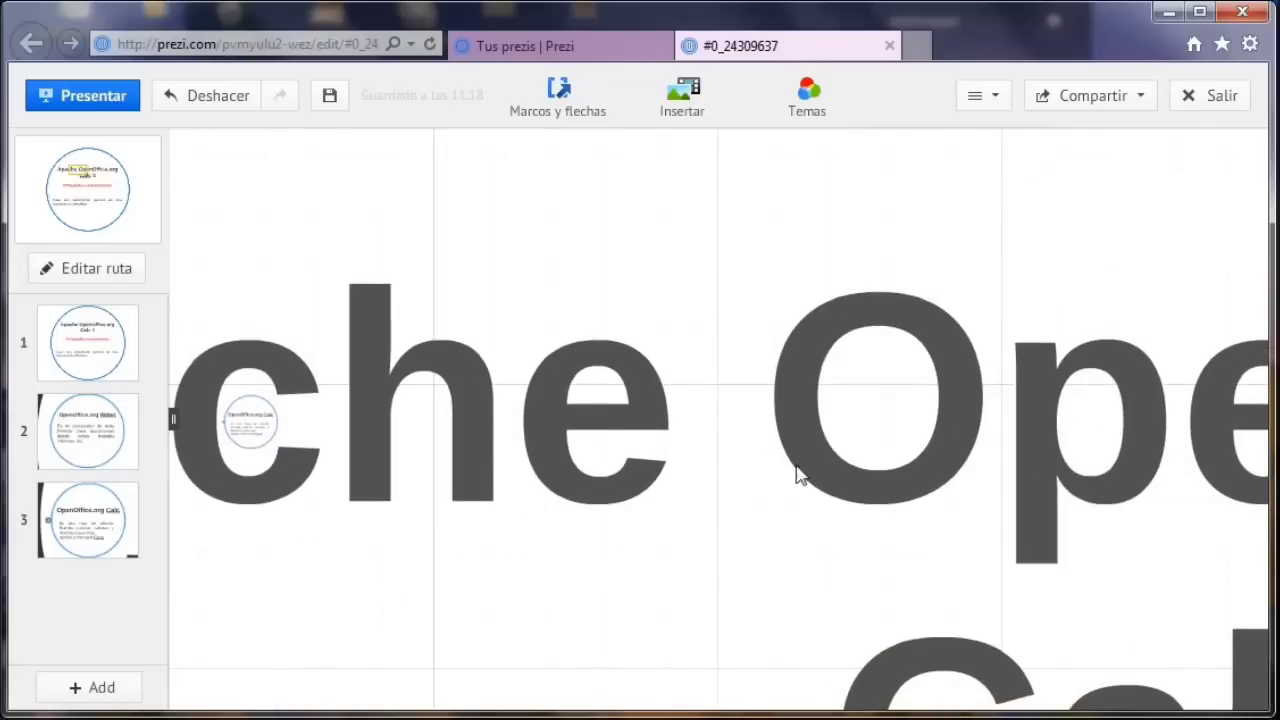
scroll(870, 423, "up", 3)
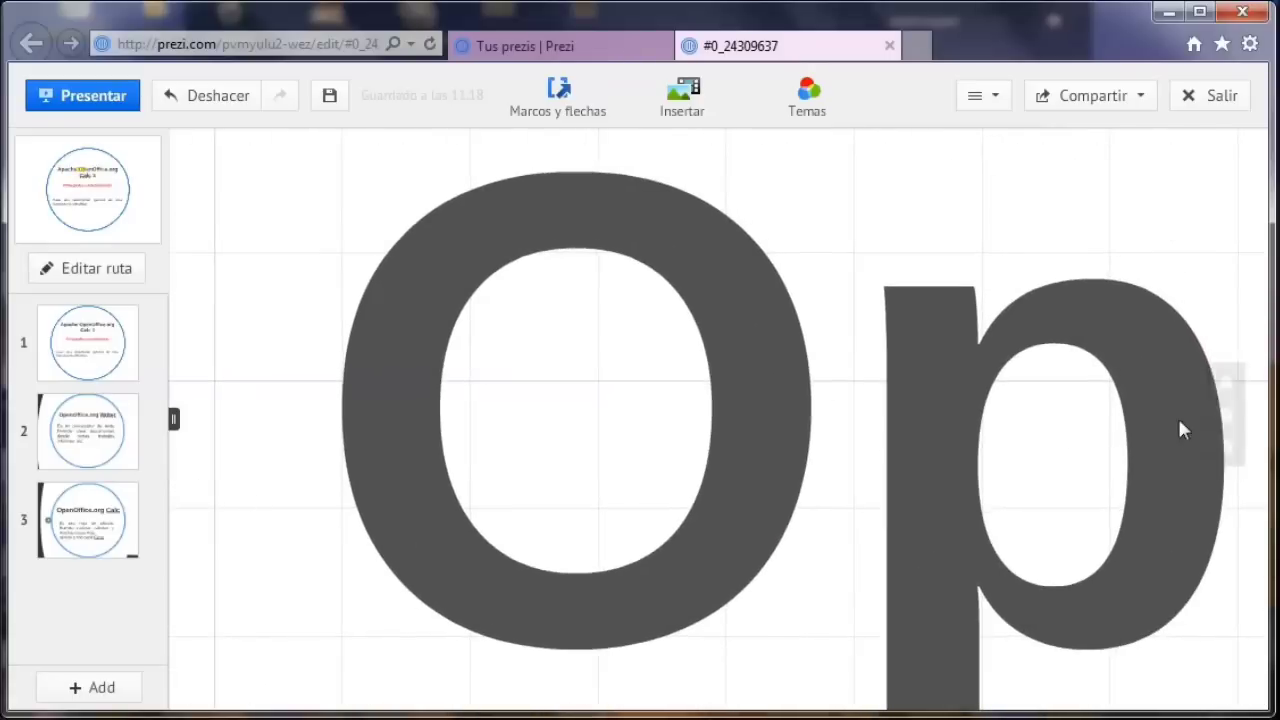
left_click(1224, 416)
left_click(1224, 416)
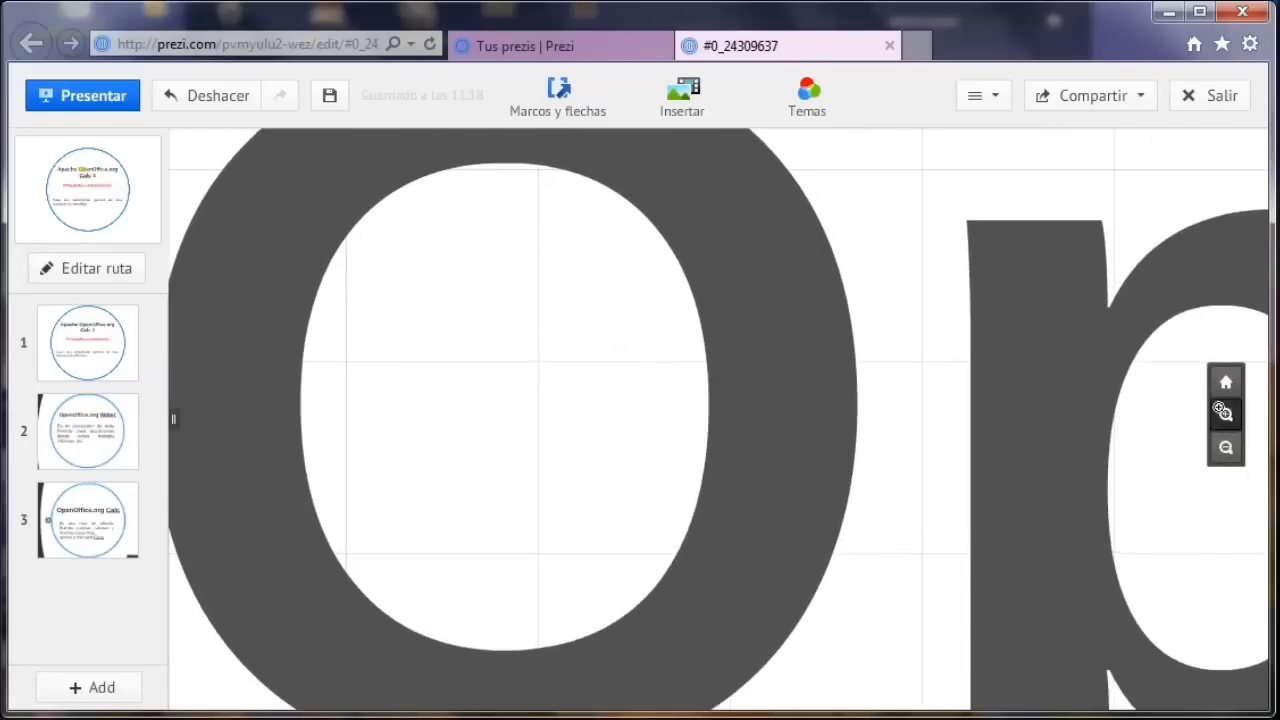
scroll(706, 451, "down", 2)
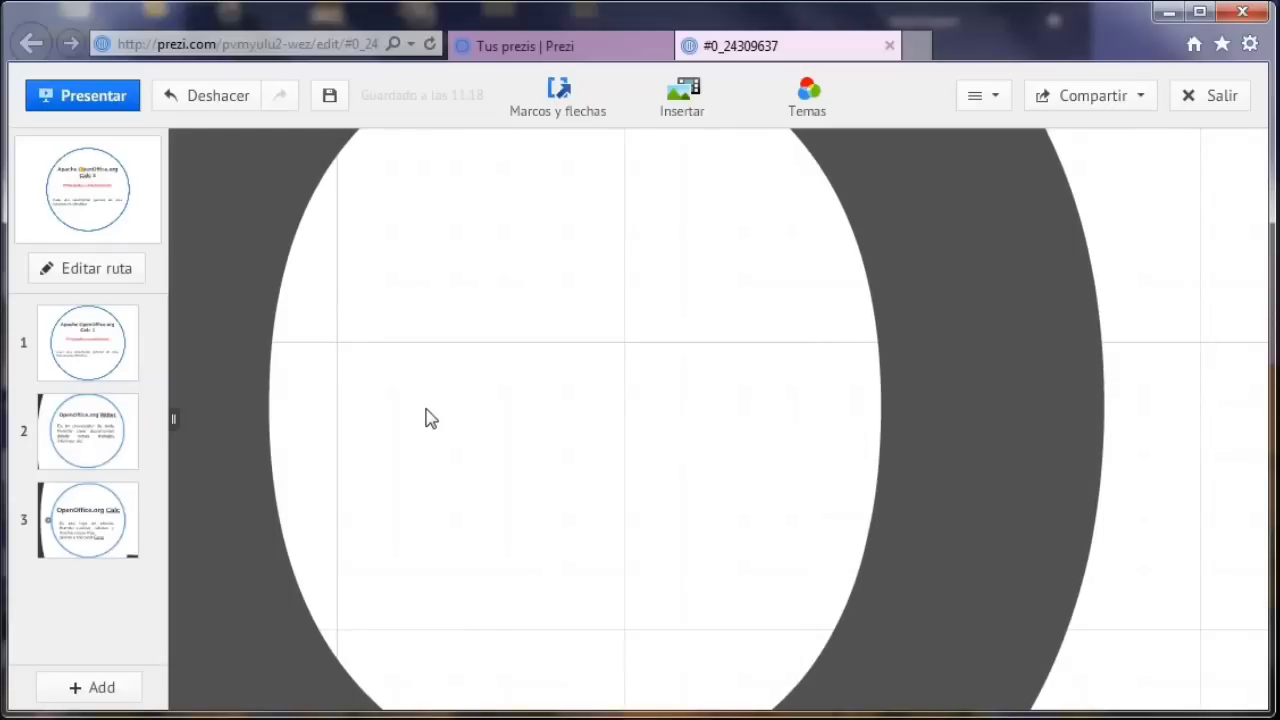
left_click(556, 92)
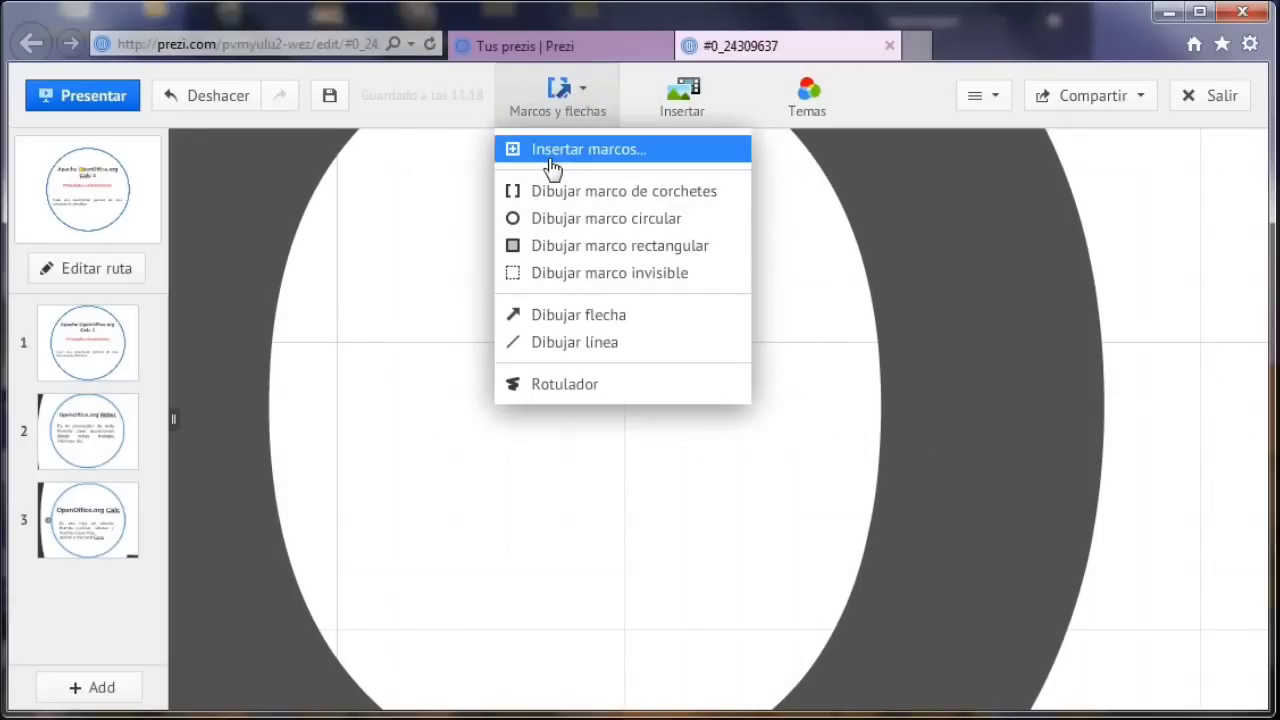
left_click(563, 220)
left_click_drag(497, 250, 674, 622)
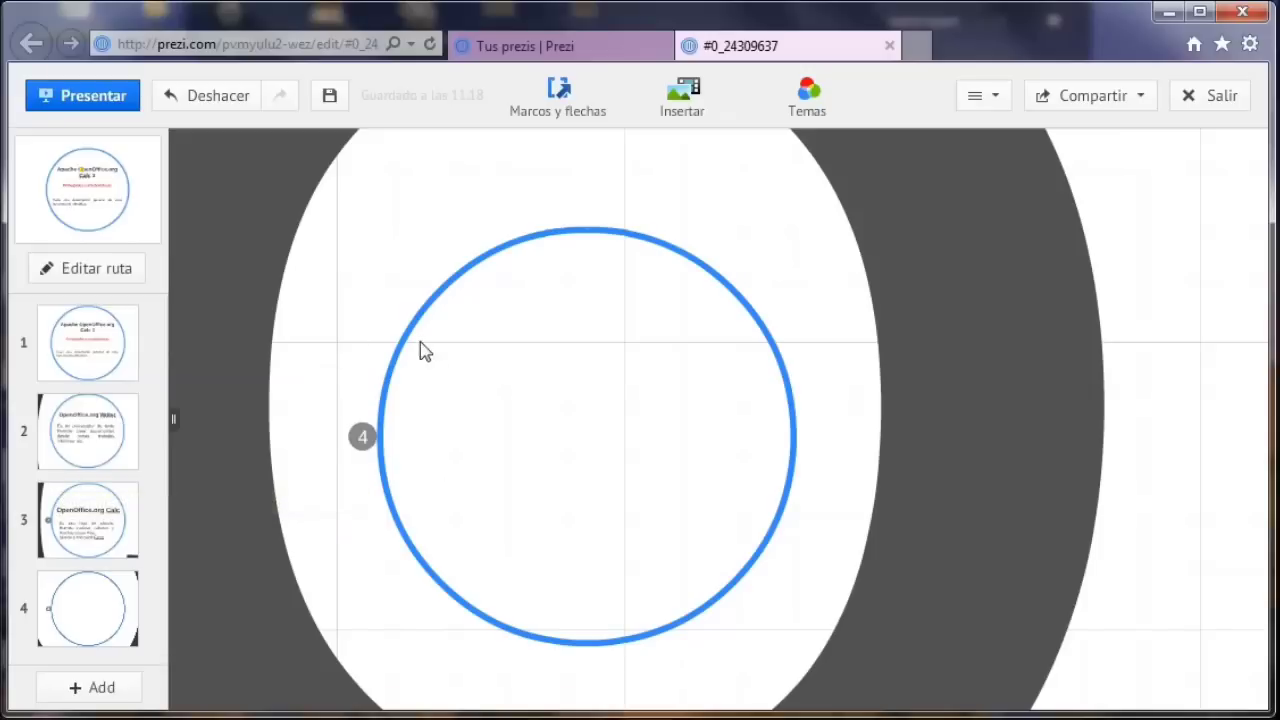
- Reposition the new circular frame inside the capital "O" that starts "OpenOffice.org" in the main title
left_click_drag(425, 320, 394, 302)
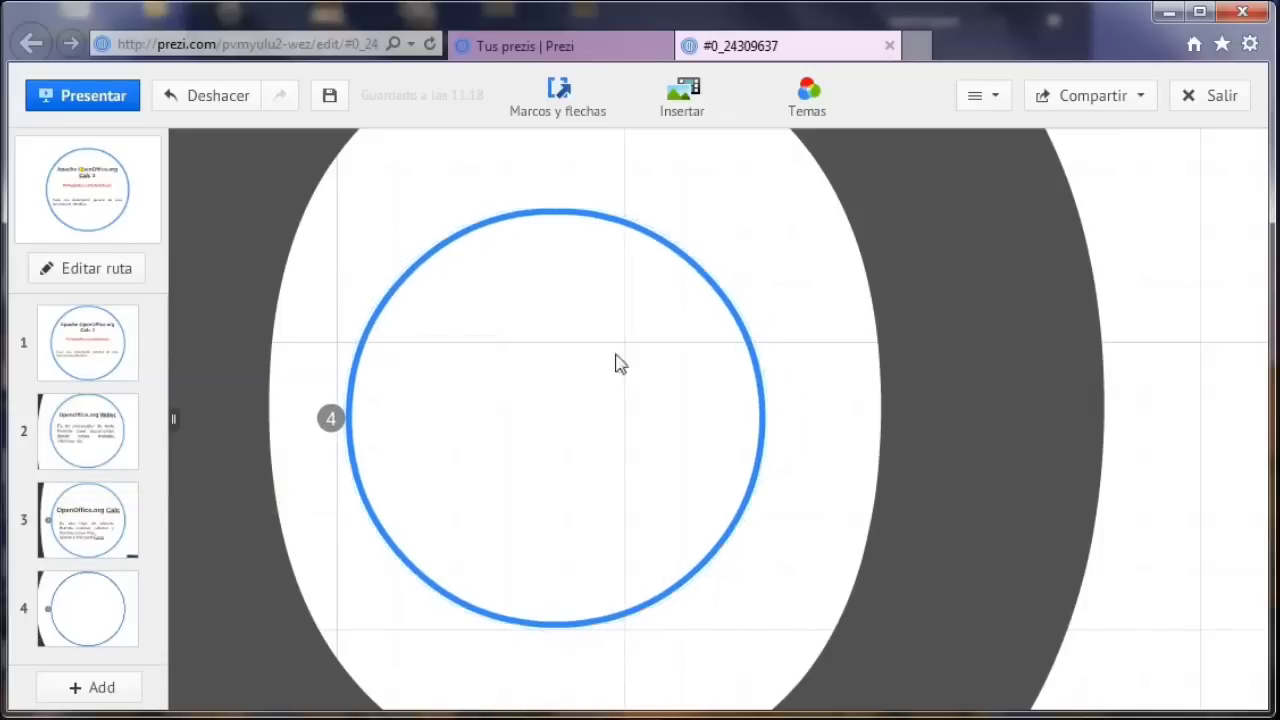
left_click_drag(763, 437, 786, 449)
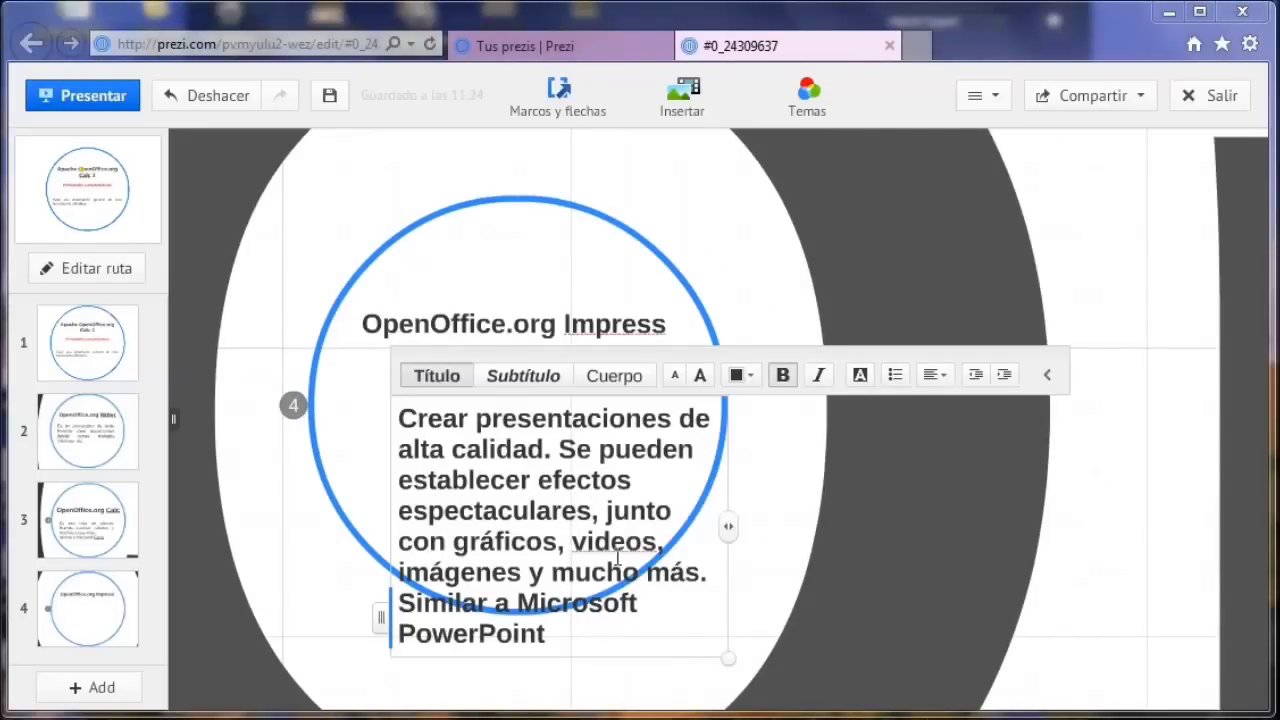
- Justify the first paragraph of the Impress description and switch the text to the Cuerpo style
left_click(523, 453)
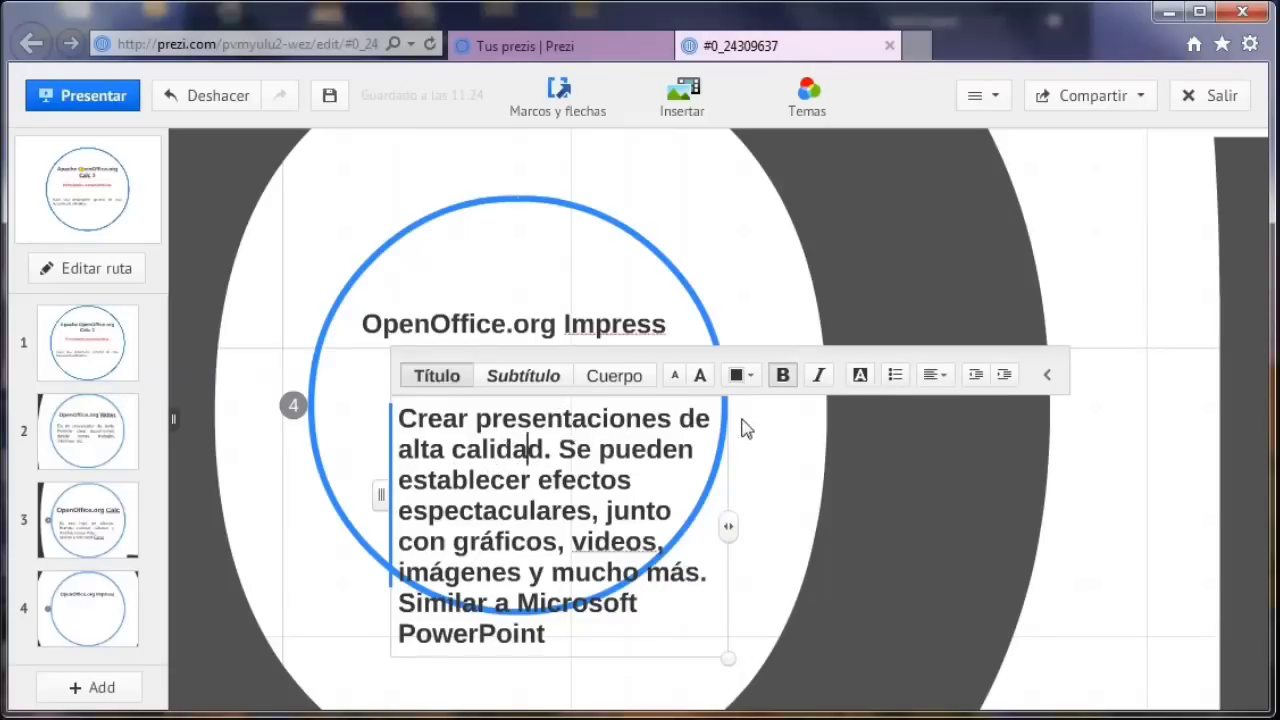
left_click(933, 374)
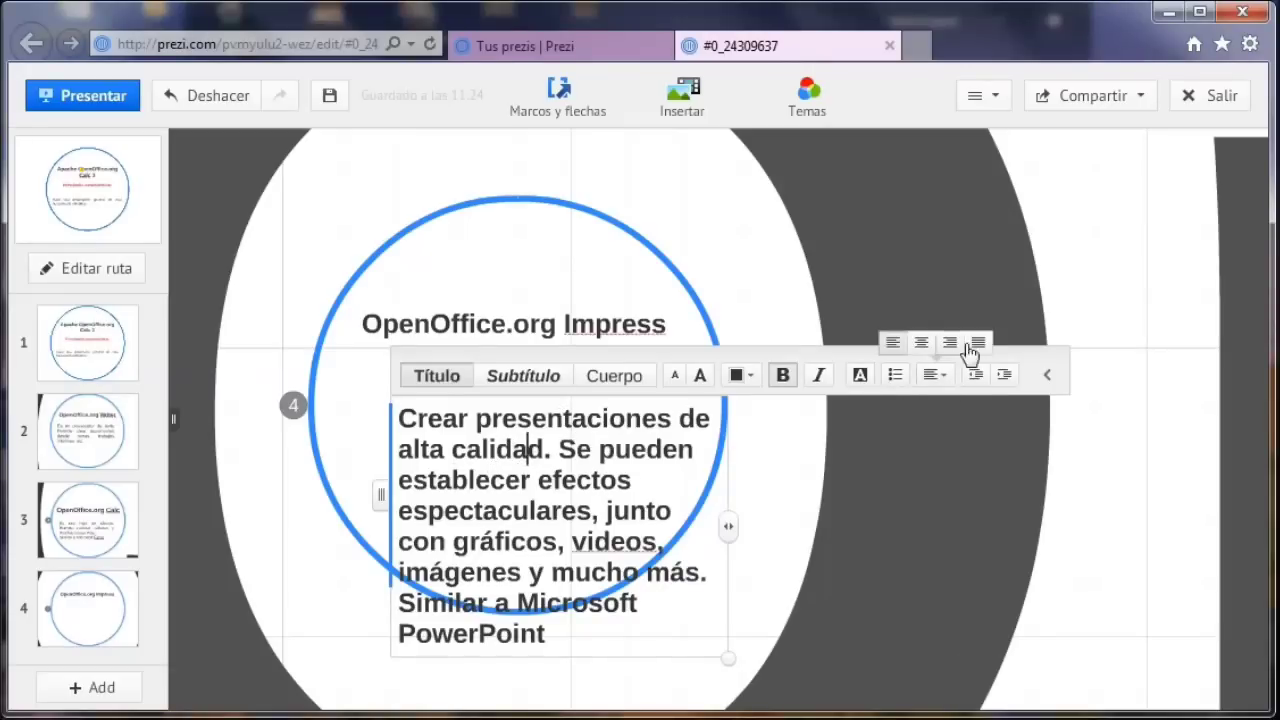
left_click(982, 345)
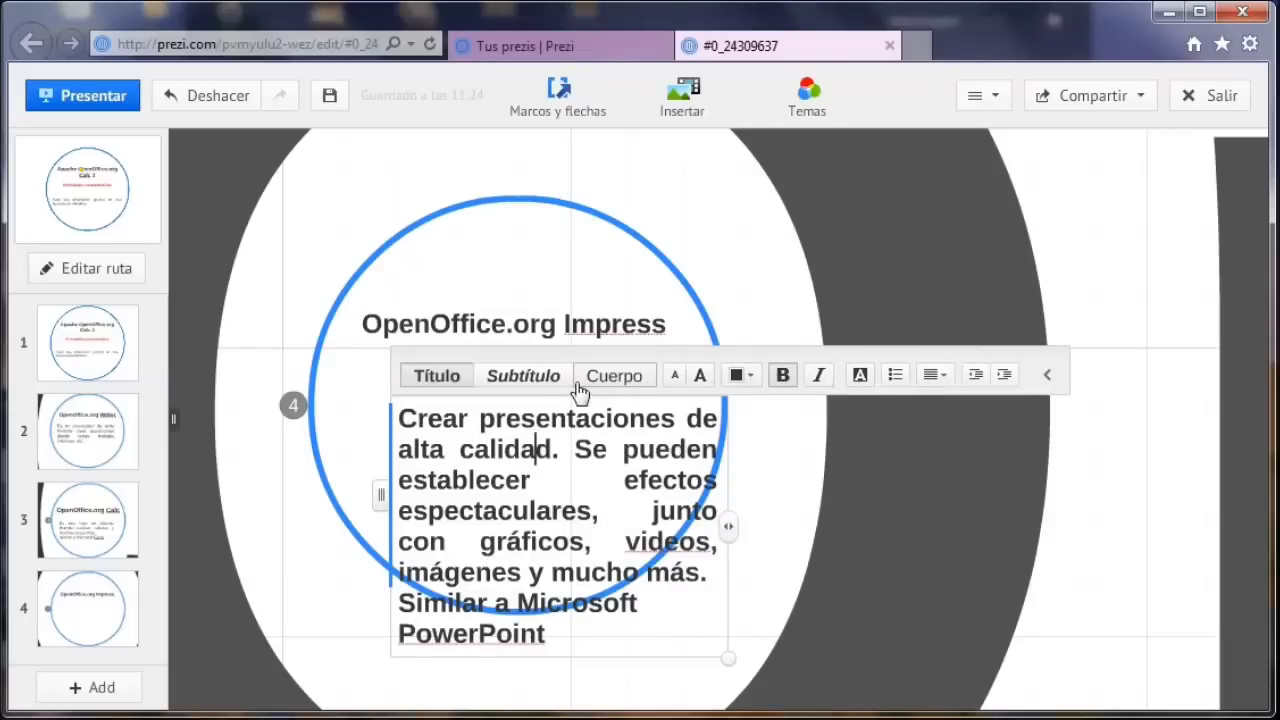
left_click(614, 380)
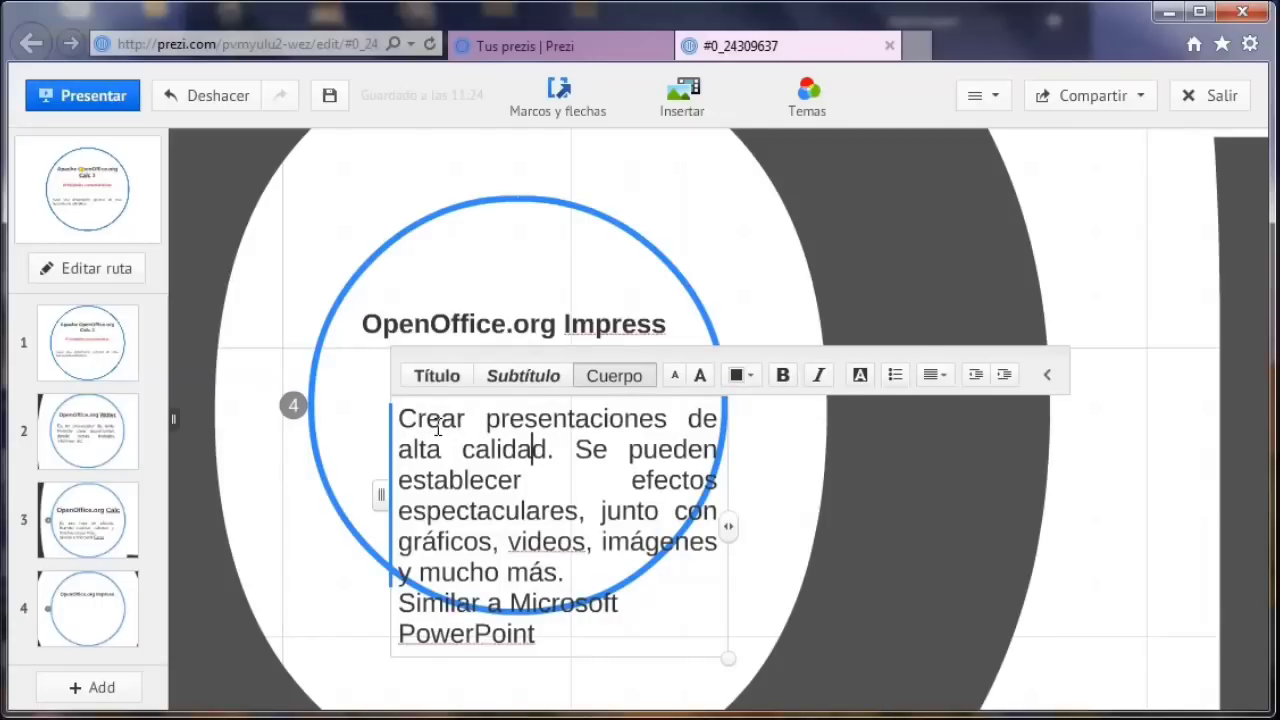
- Reduce the Impress description's text size and widen its text box within the circle
left_click(672, 390)
left_click(672, 390)
left_click(672, 390)
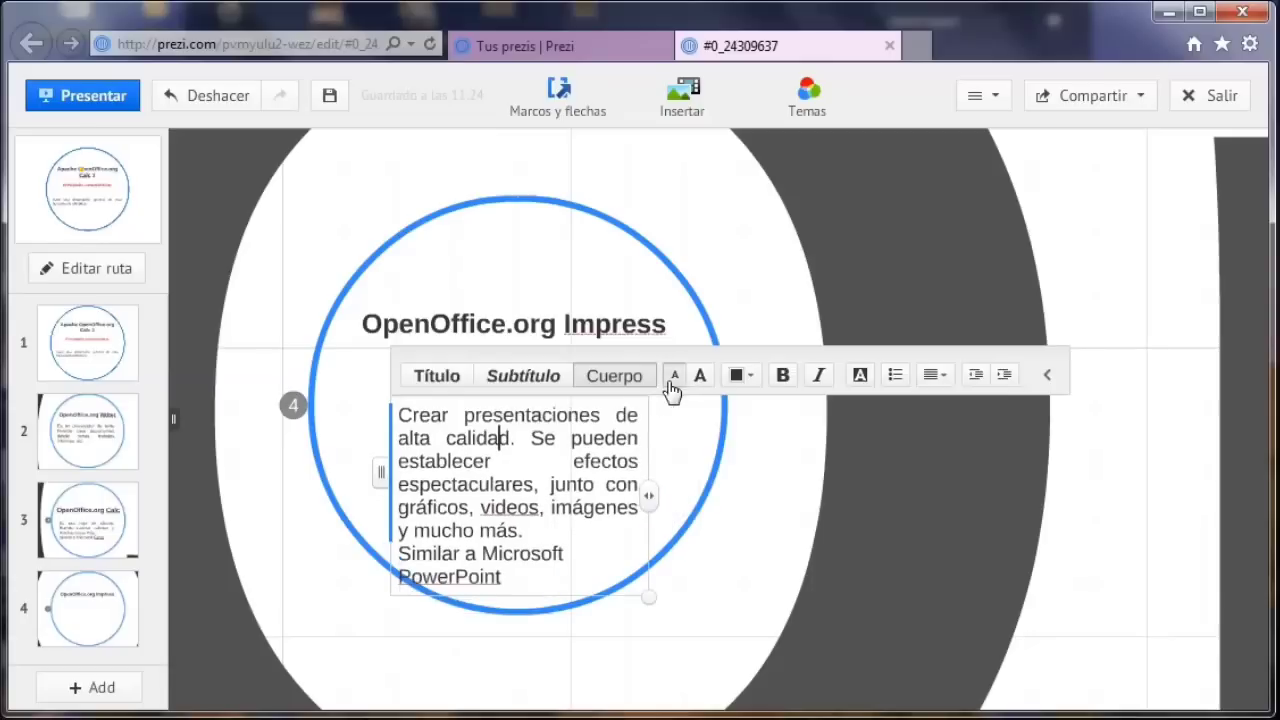
left_click(672, 390)
left_click_drag(634, 500, 669, 494)
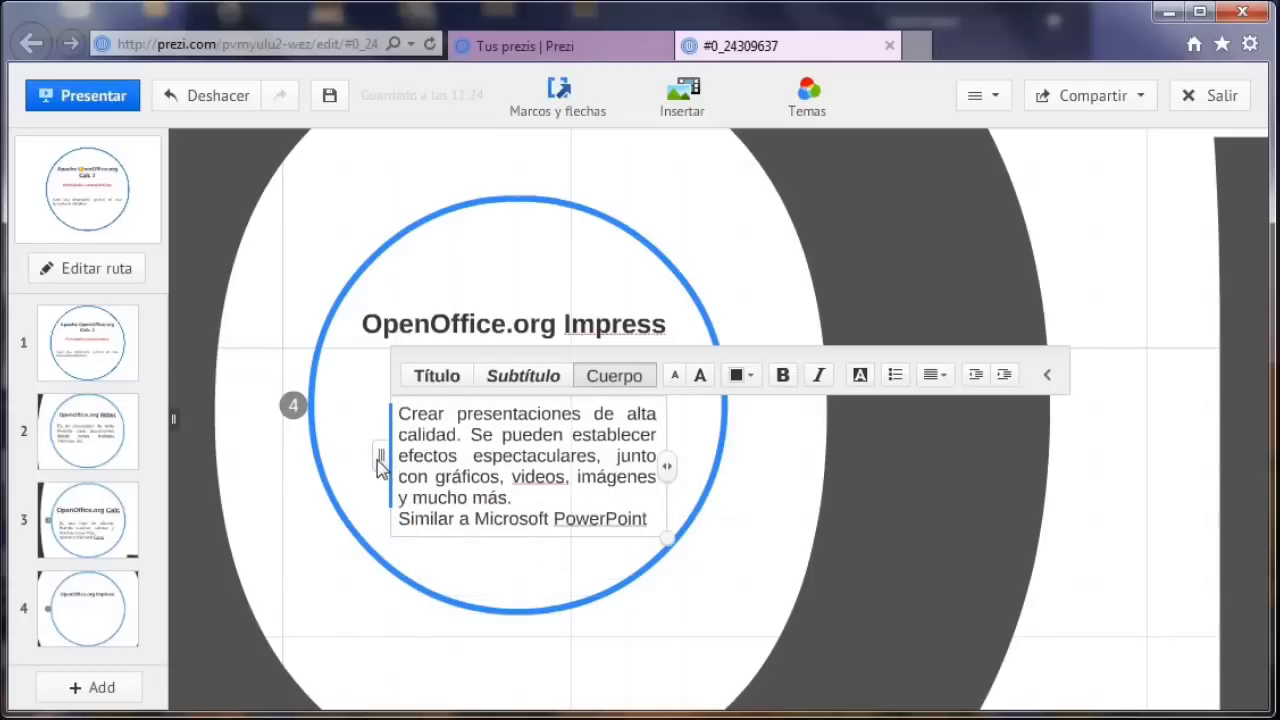
left_click_drag(380, 462, 351, 457)
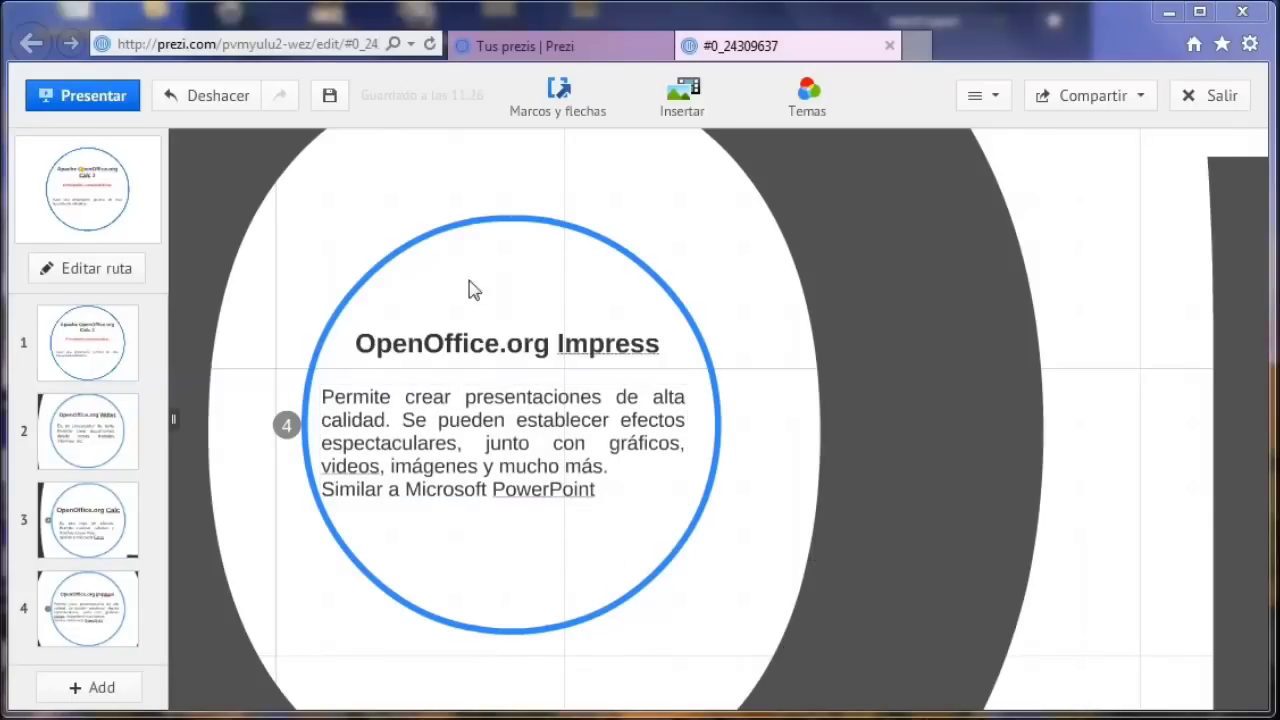
- Examine how the Writer, Calc and Impress circles sit within the letters of the main title
mouse_move(1228, 405)
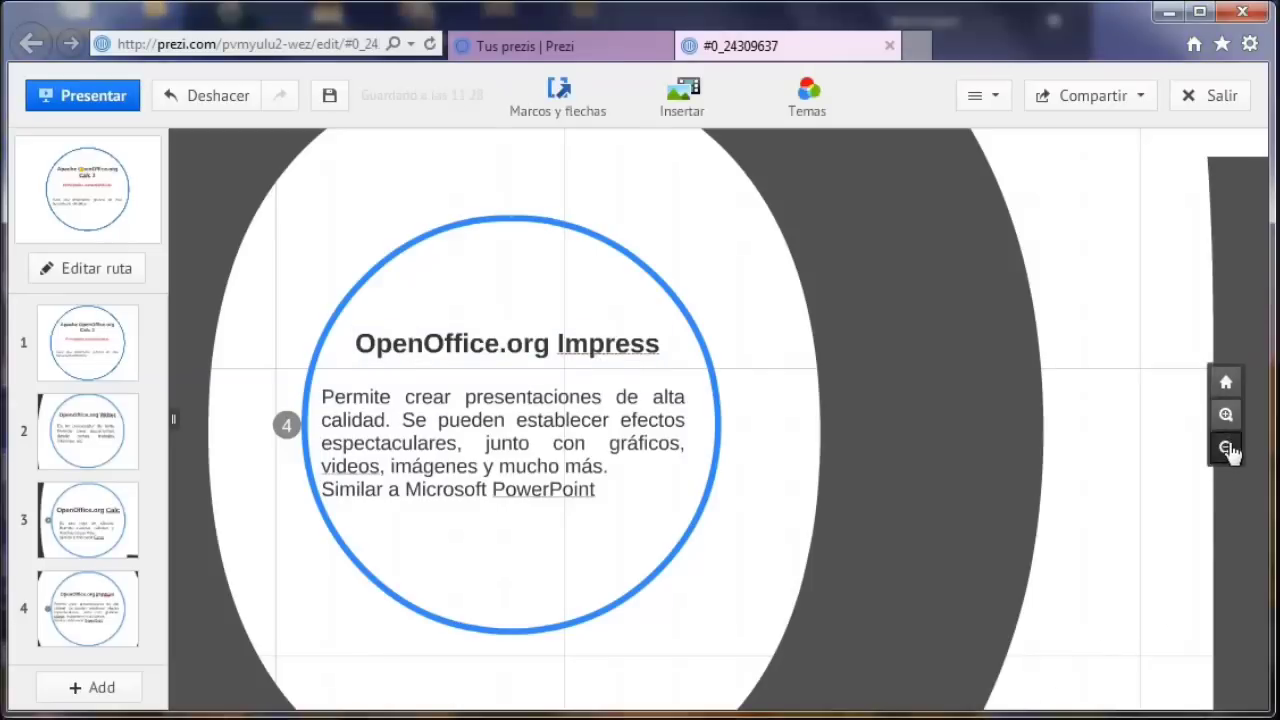
left_click(1230, 446)
left_click(1226, 446)
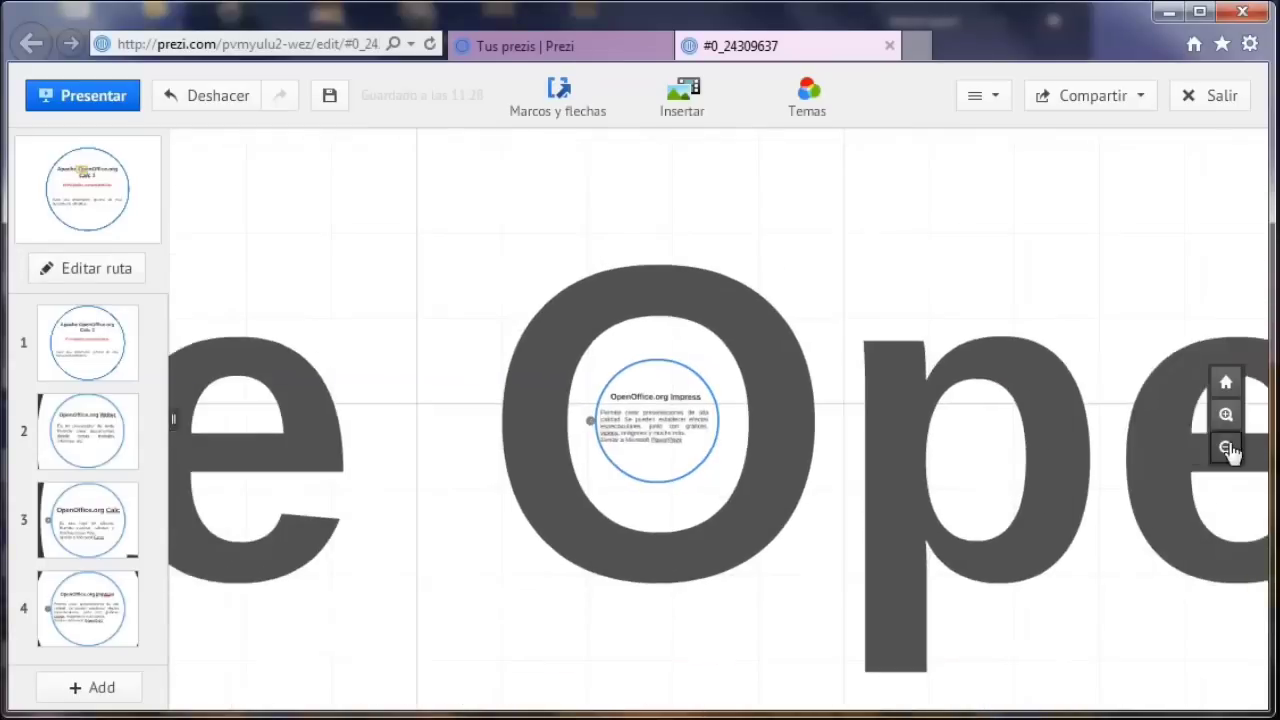
left_click(1227, 447)
left_click(1227, 447)
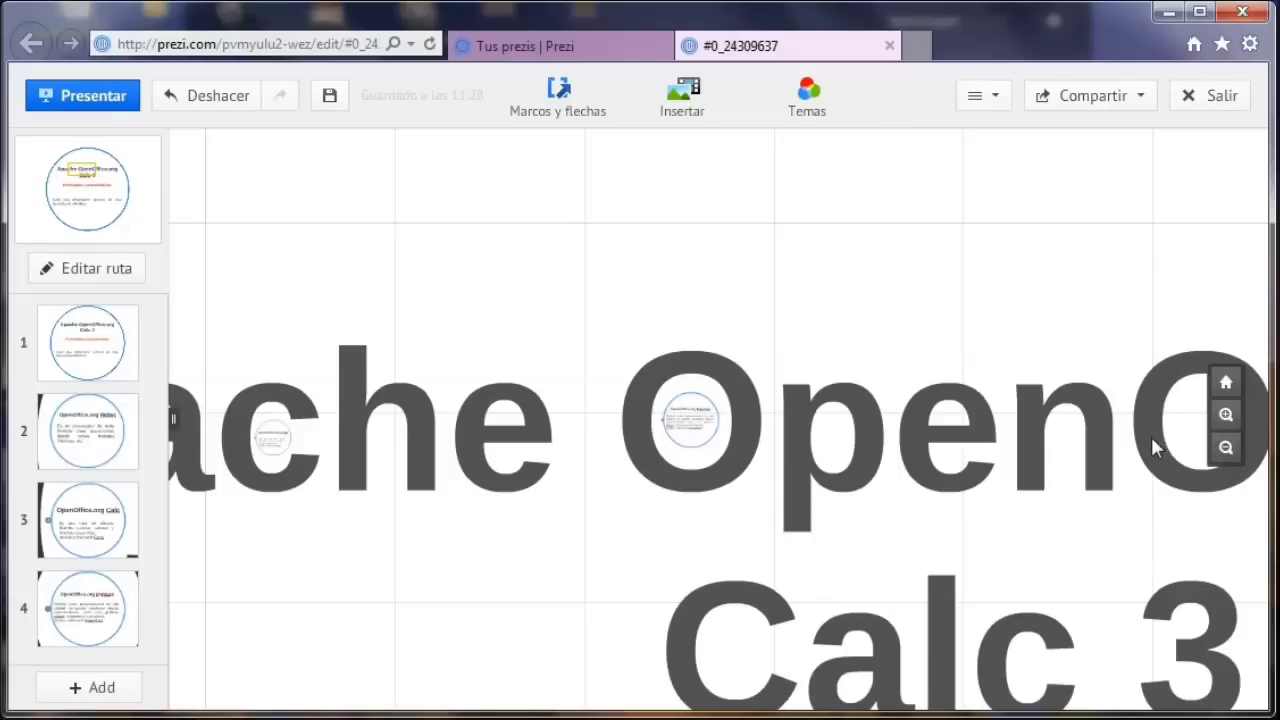
left_click(1227, 447)
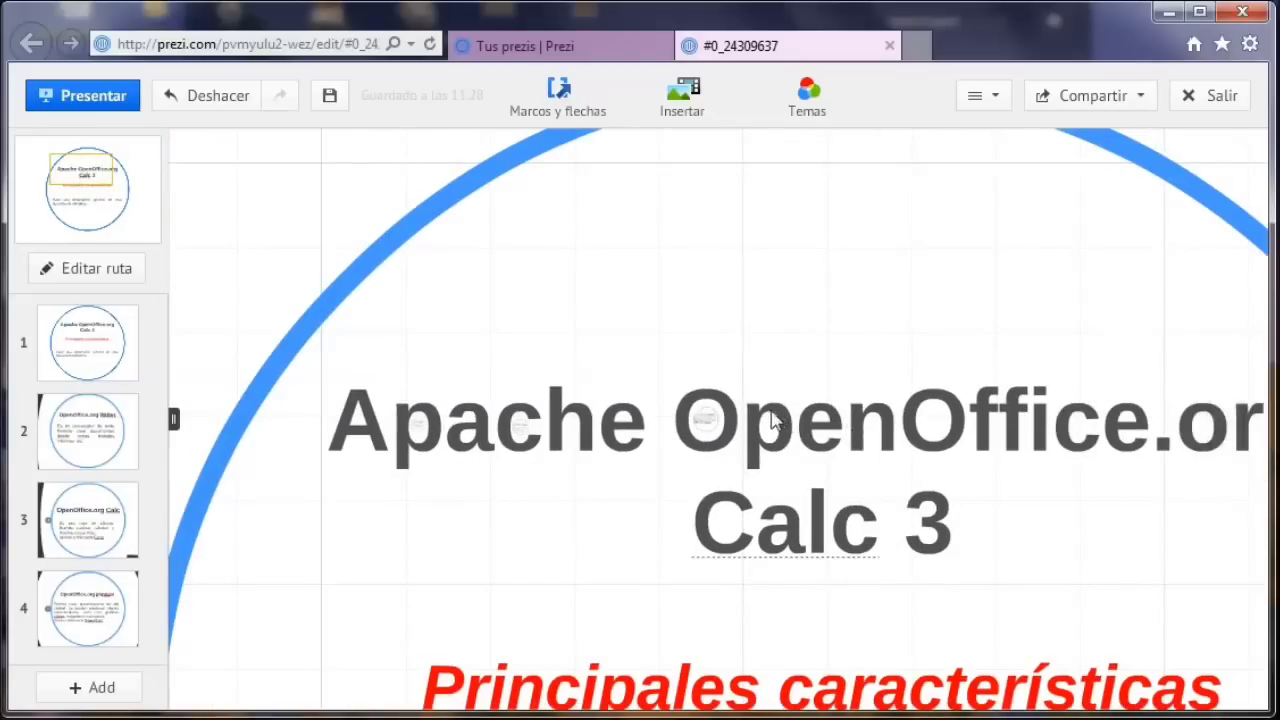
mouse_move(1225, 410)
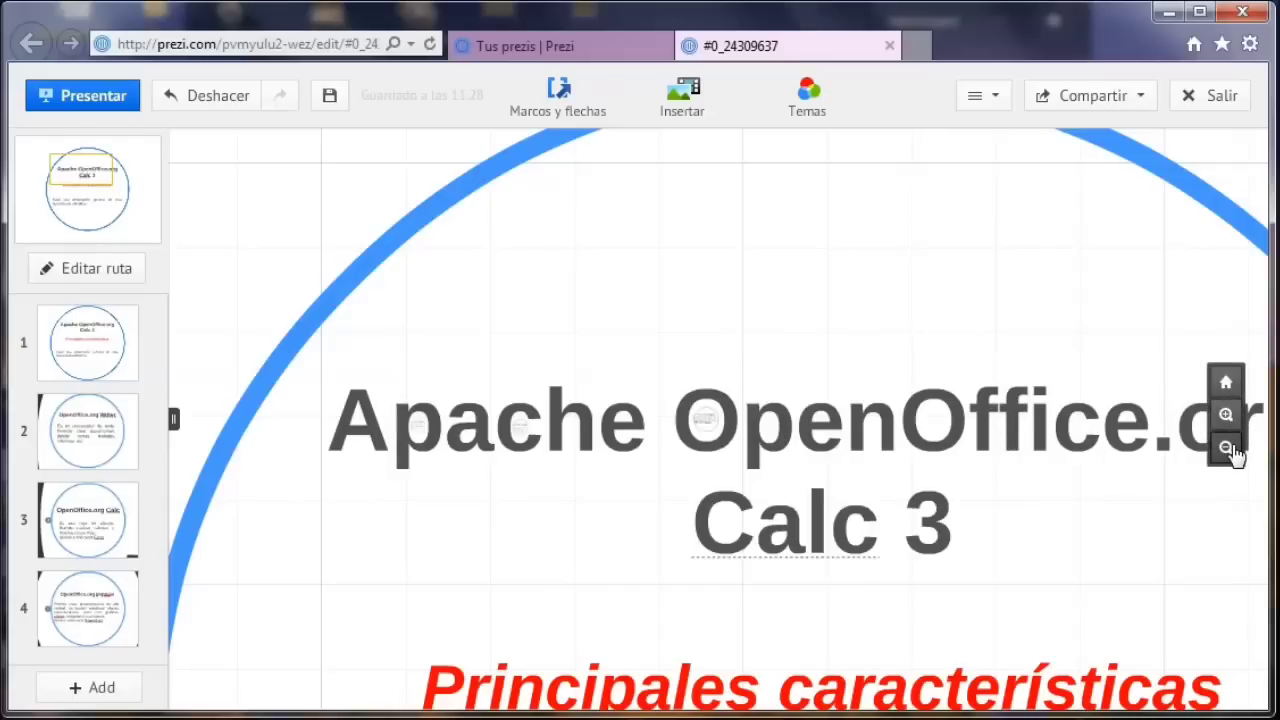
left_click(1230, 449)
- Draw another circular frame inside the hollow of the letter "p" of "OpenOffice.org" in the main title
left_click(1230, 418)
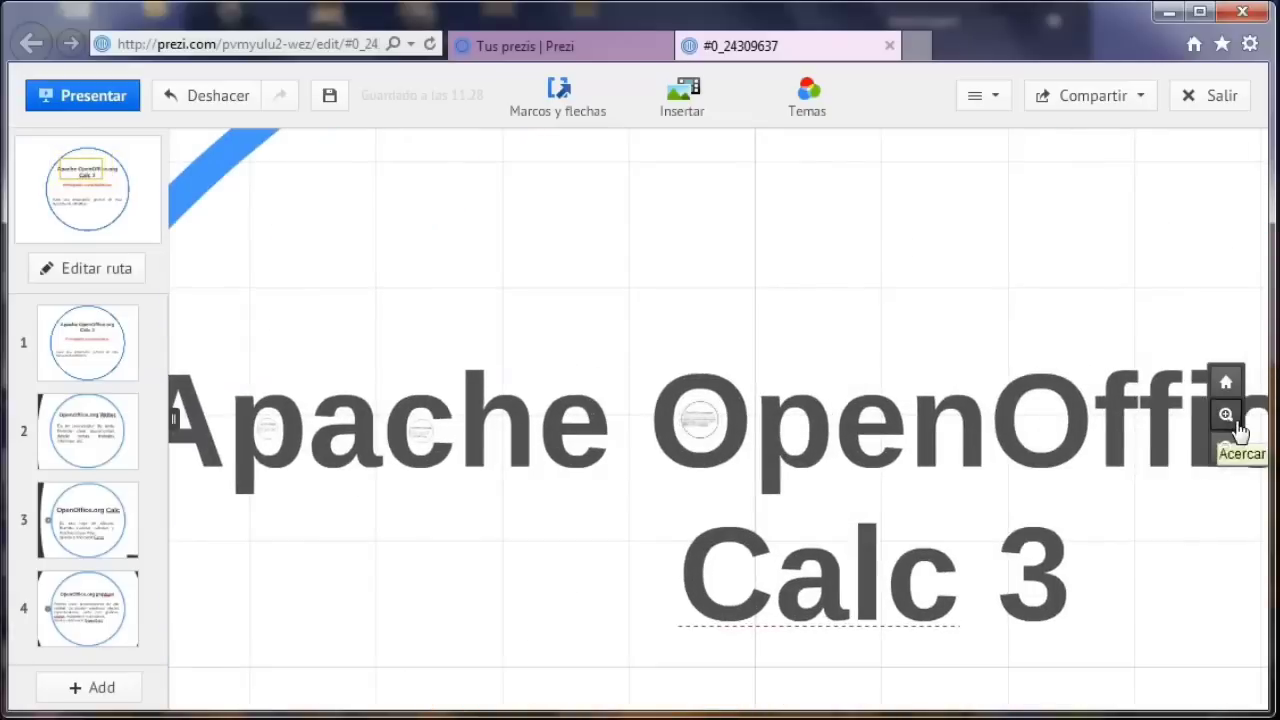
left_click(1237, 422)
left_click(1237, 422)
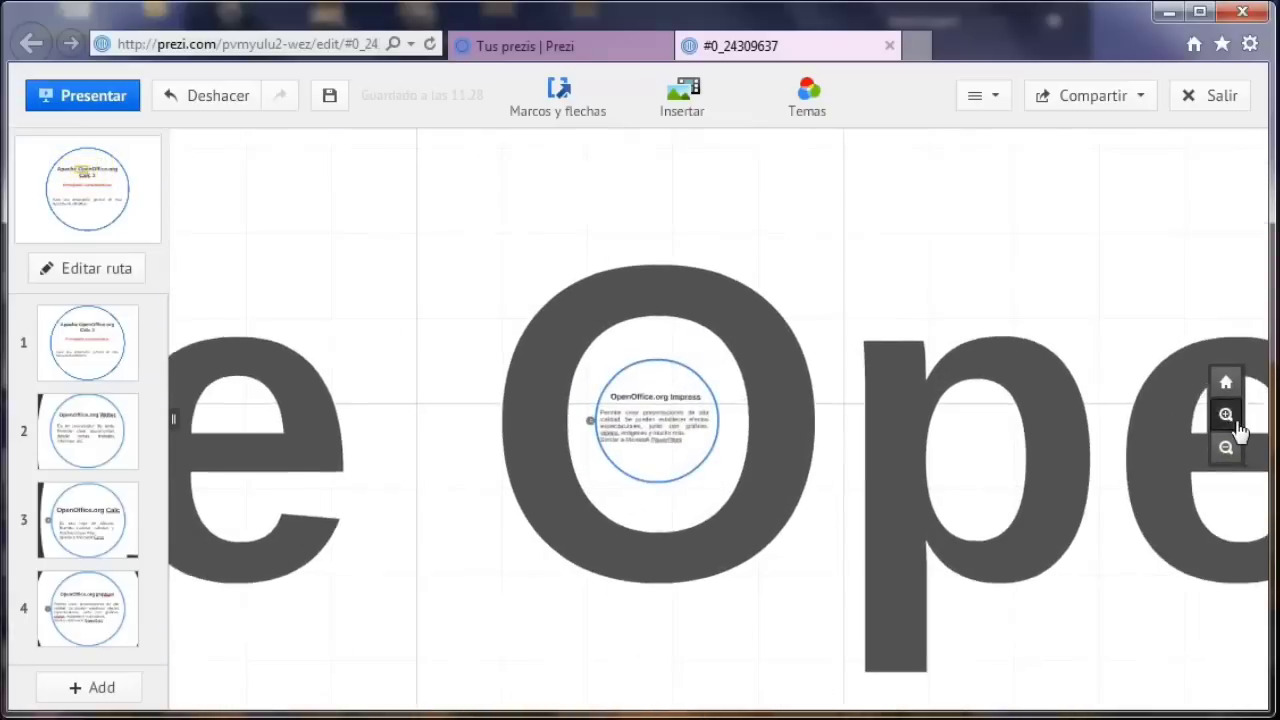
left_click(1237, 422)
left_click_drag(1014, 465, 592, 404)
left_click(1228, 418)
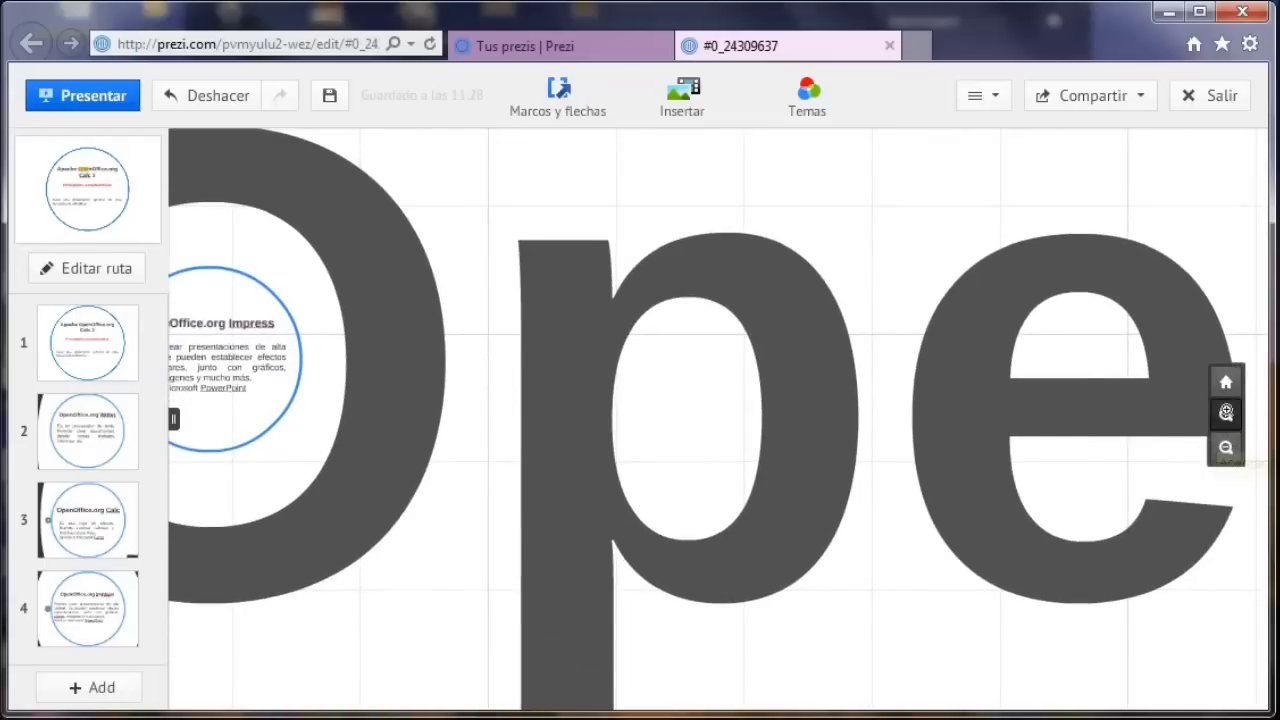
left_click(1230, 420)
left_click(1230, 420)
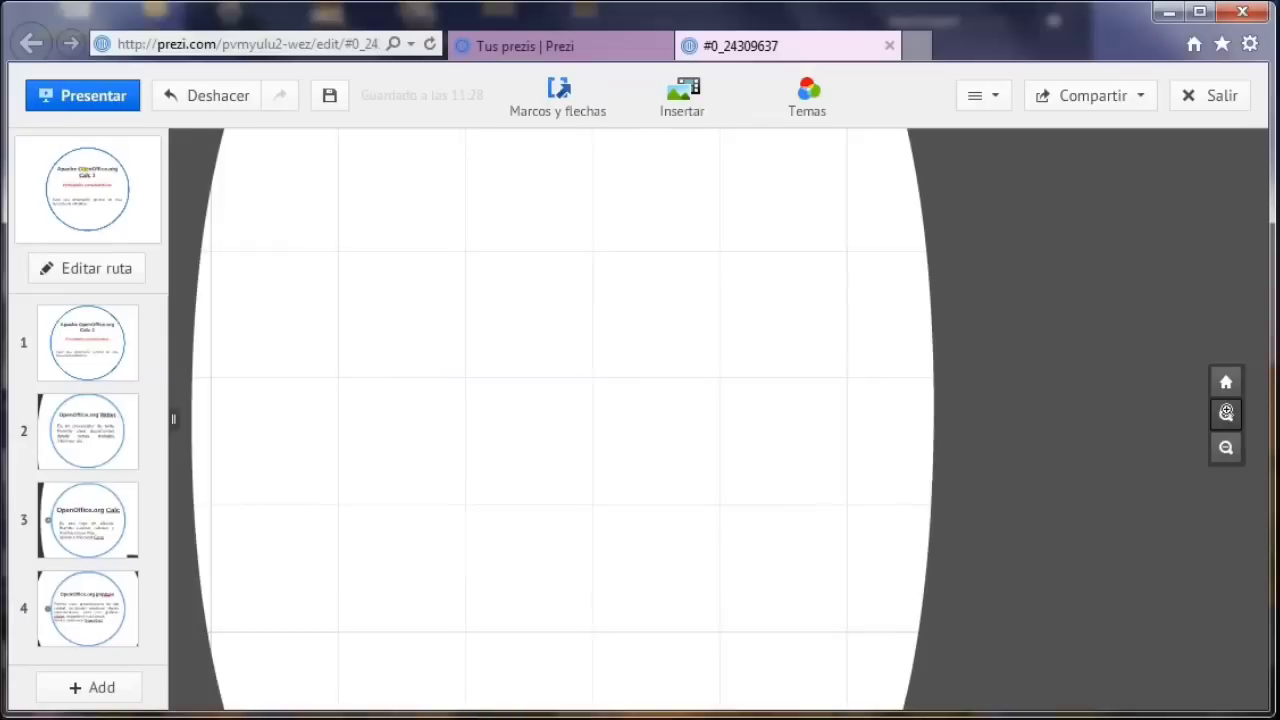
left_click_drag(771, 457, 851, 469)
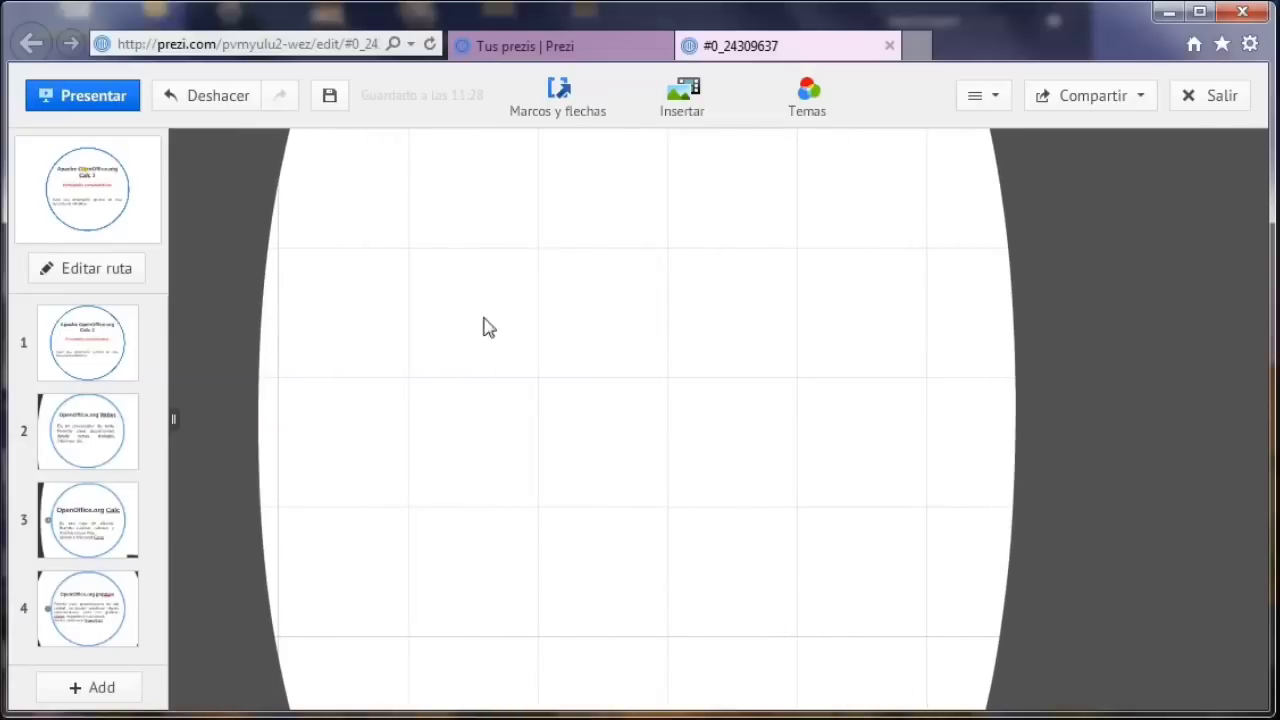
left_click(560, 100)
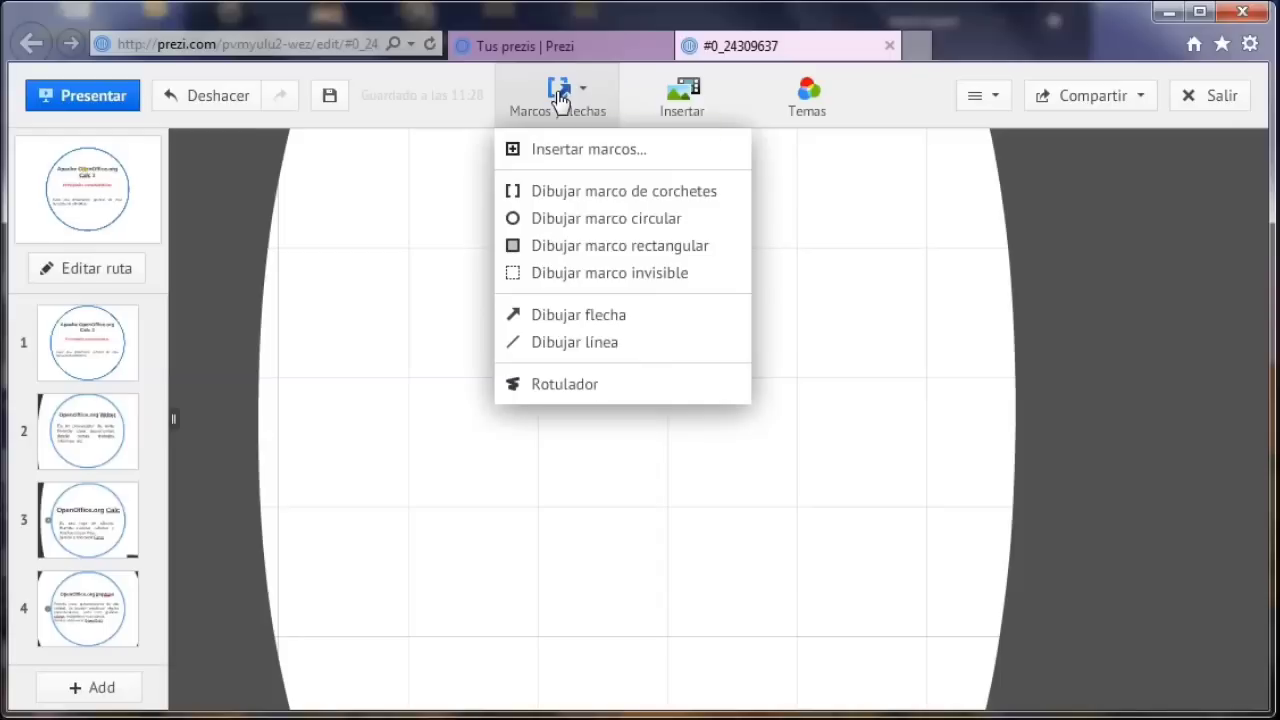
left_click(606, 219)
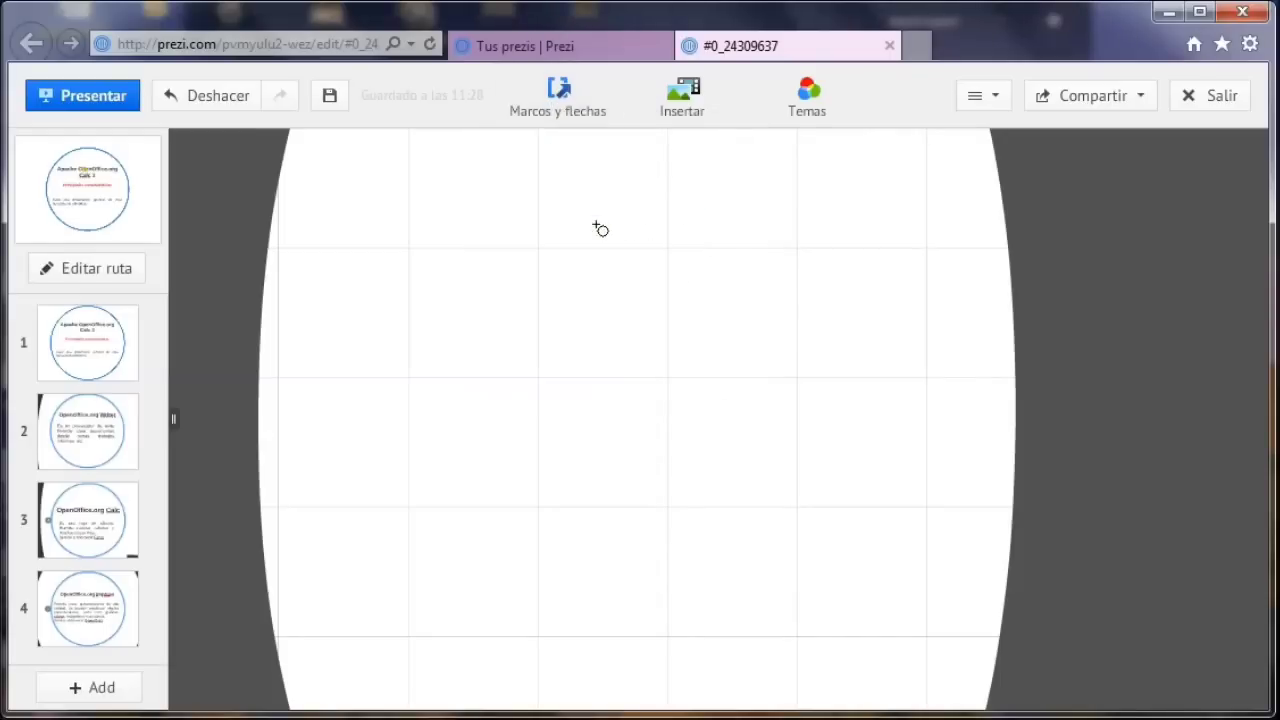
left_click_drag(458, 254, 822, 651)
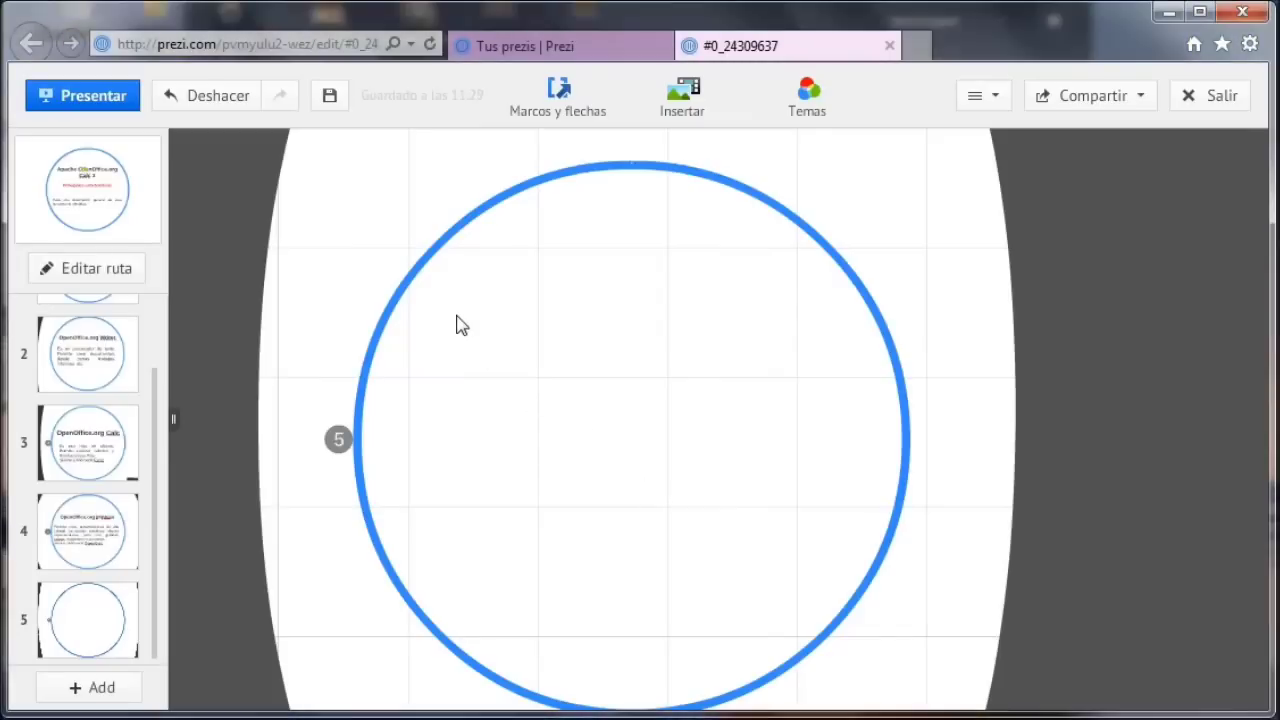
- Add the heading "OpenOffice.org Base" in the Título style inside the new circle
double_click(463, 323)
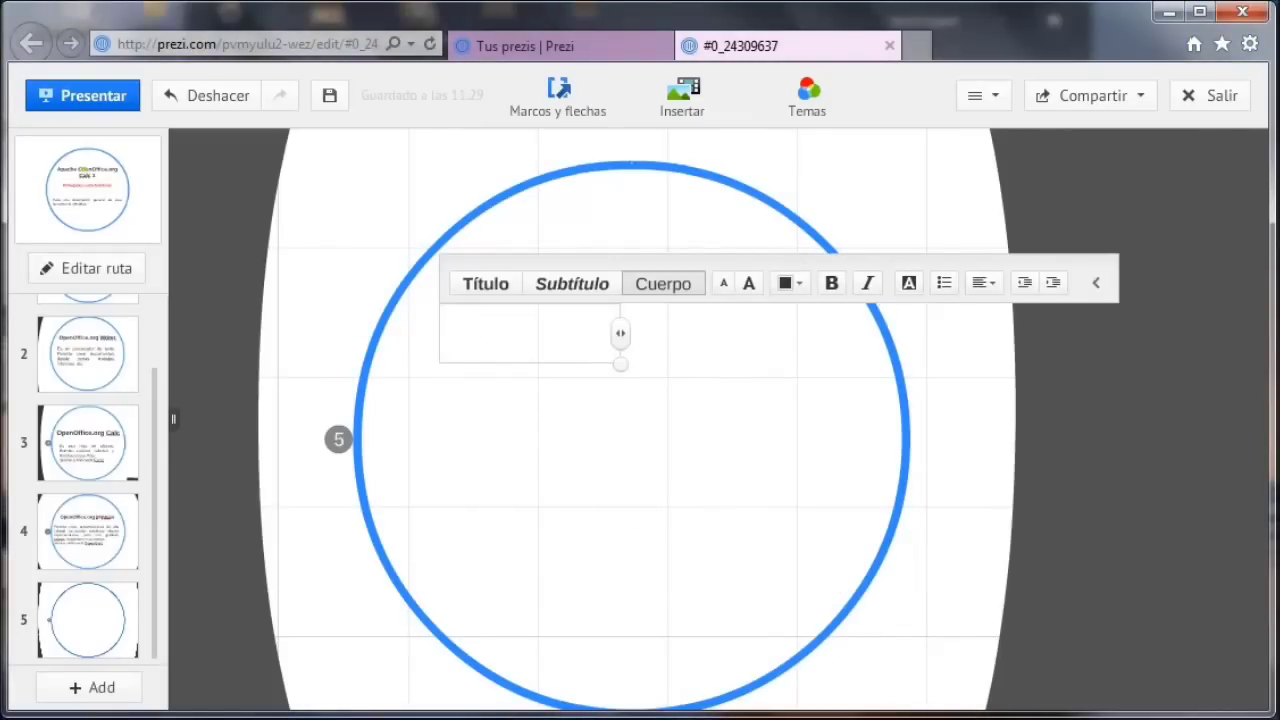
type("OpenOffice.org Base")
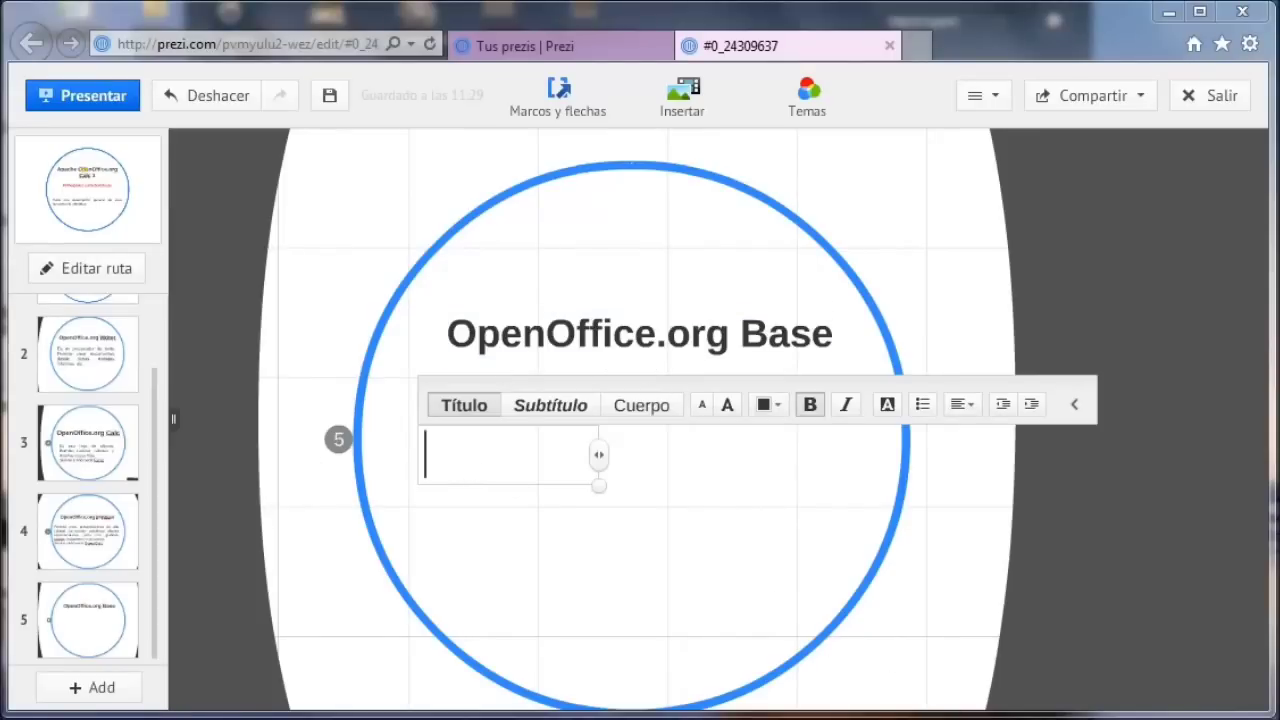
- Add justified Cuerpo text "Es un gestor de bases de datos relacionales. Permite gestionar información como una base de datos. Similar a Microsoft access" below the Base title
type("Es un gestor de bases de datos relacionales. Permite gestionar información como una base de datos. Similar a Microsoft access")
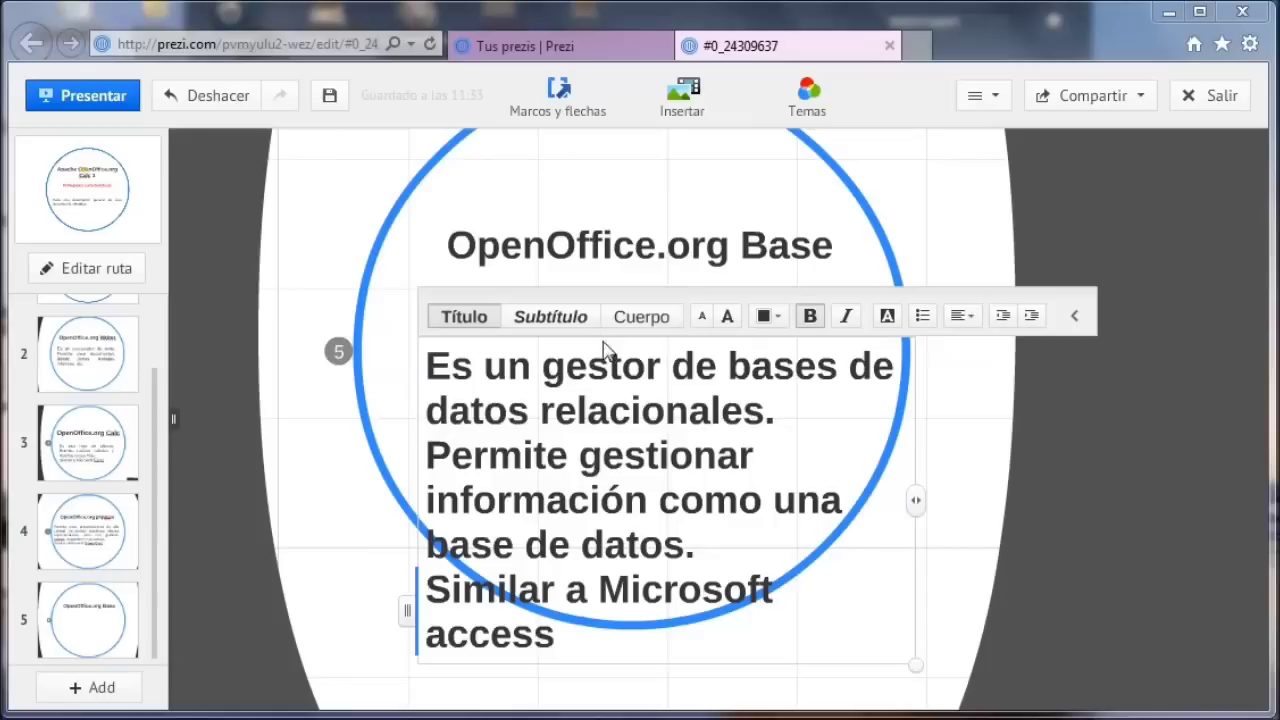
left_click(641, 316)
left_click(957, 315)
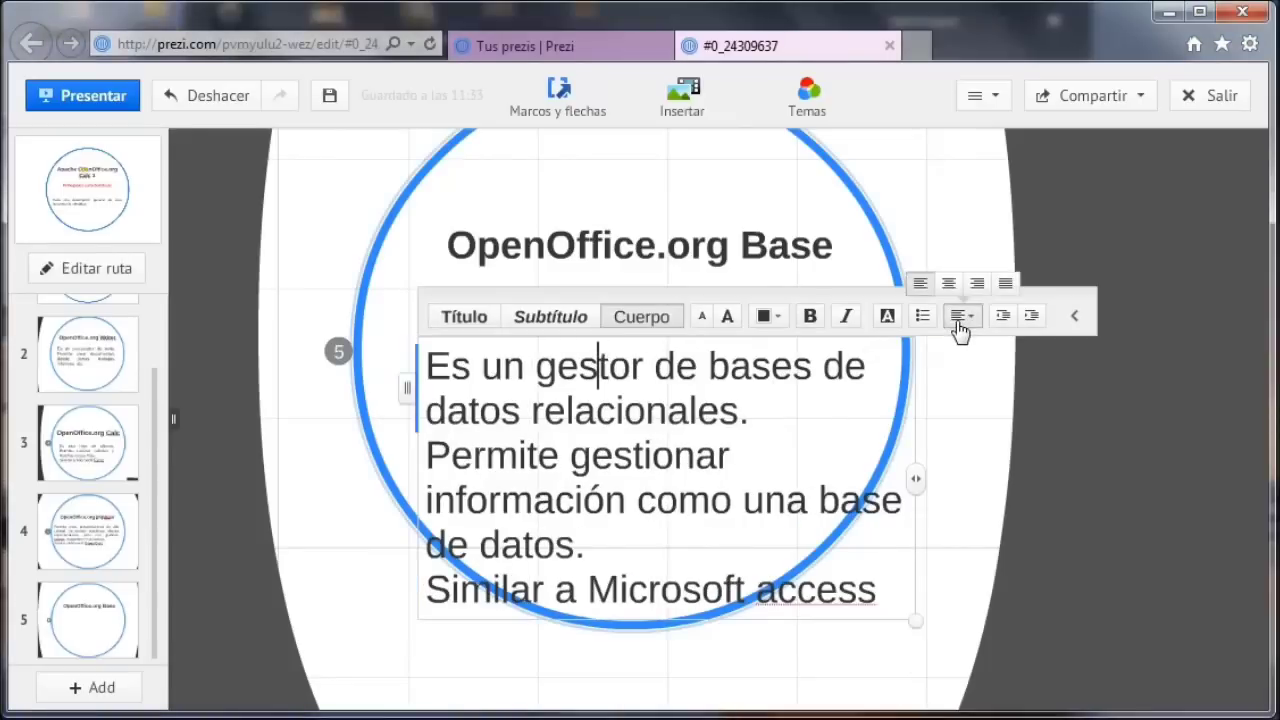
left_click(1006, 284)
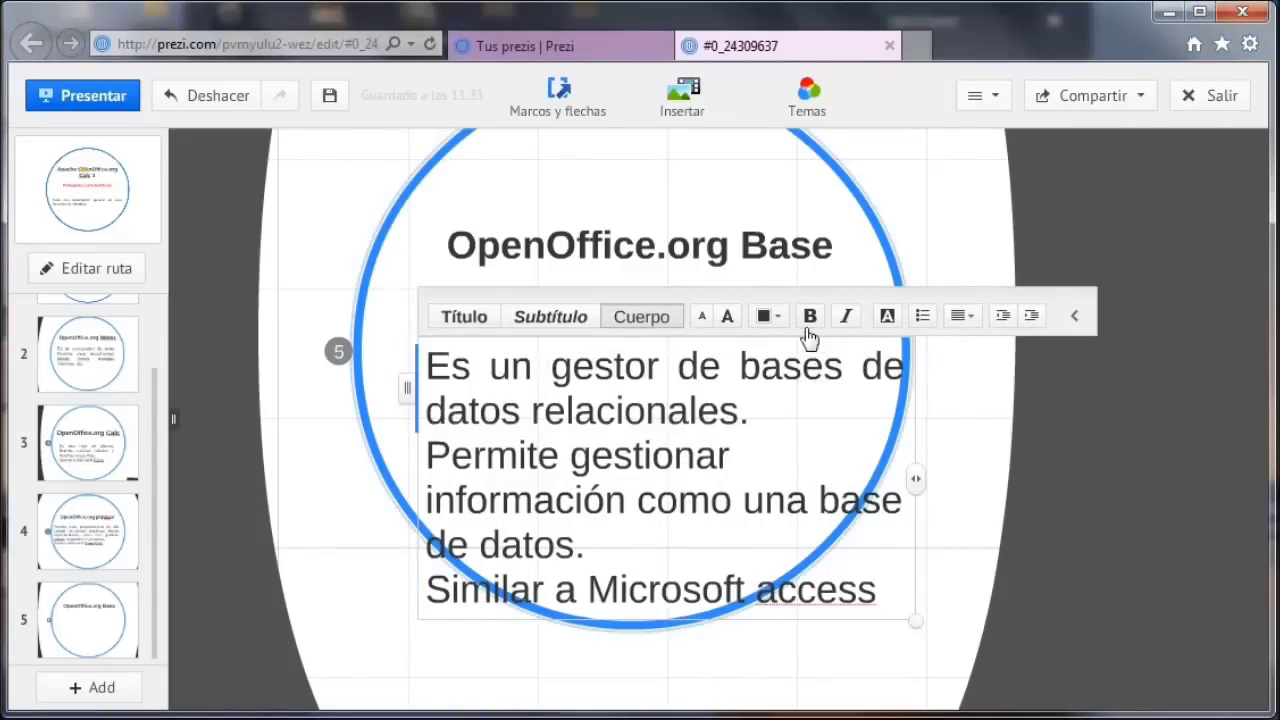
- Reduce the Base description's text size and widen its text box to nearly the circle's width
left_click(703, 318)
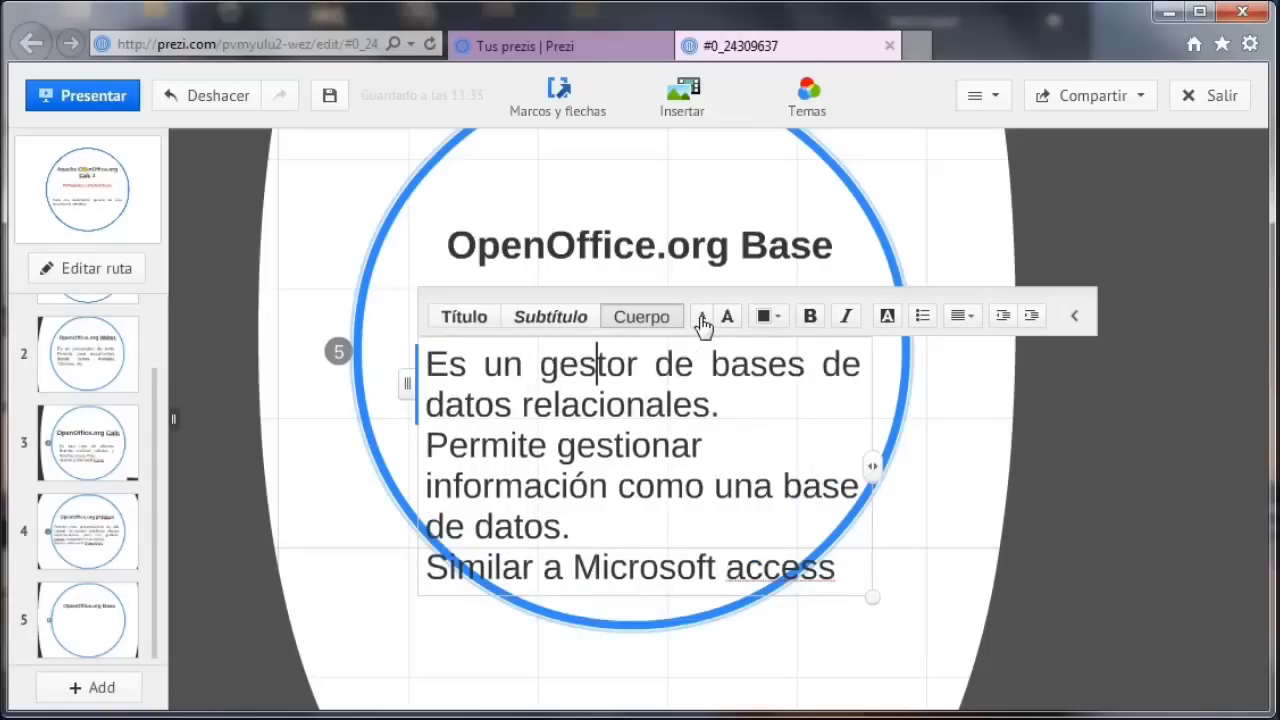
left_click(703, 318)
left_click(703, 318)
left_click(703, 318)
left_click(703, 318)
left_click(703, 318)
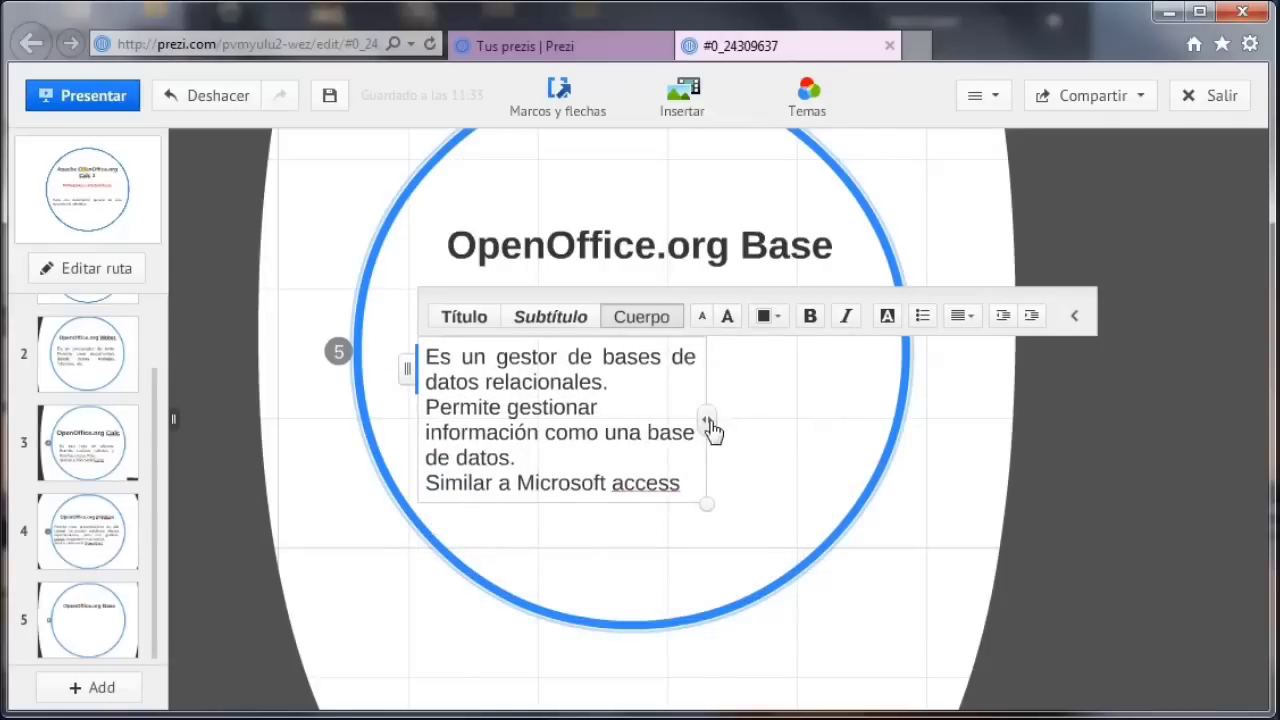
left_click_drag(712, 430, 858, 433)
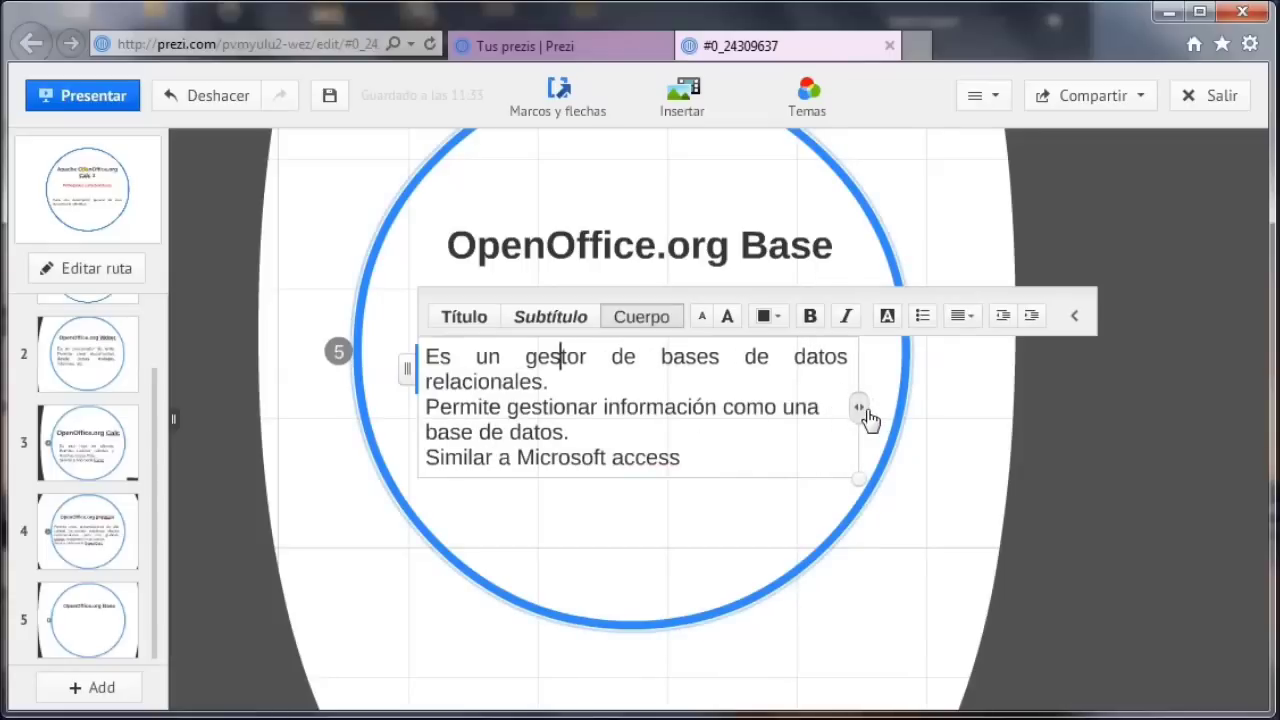
left_click_drag(866, 420, 878, 418)
left_click(422, 358)
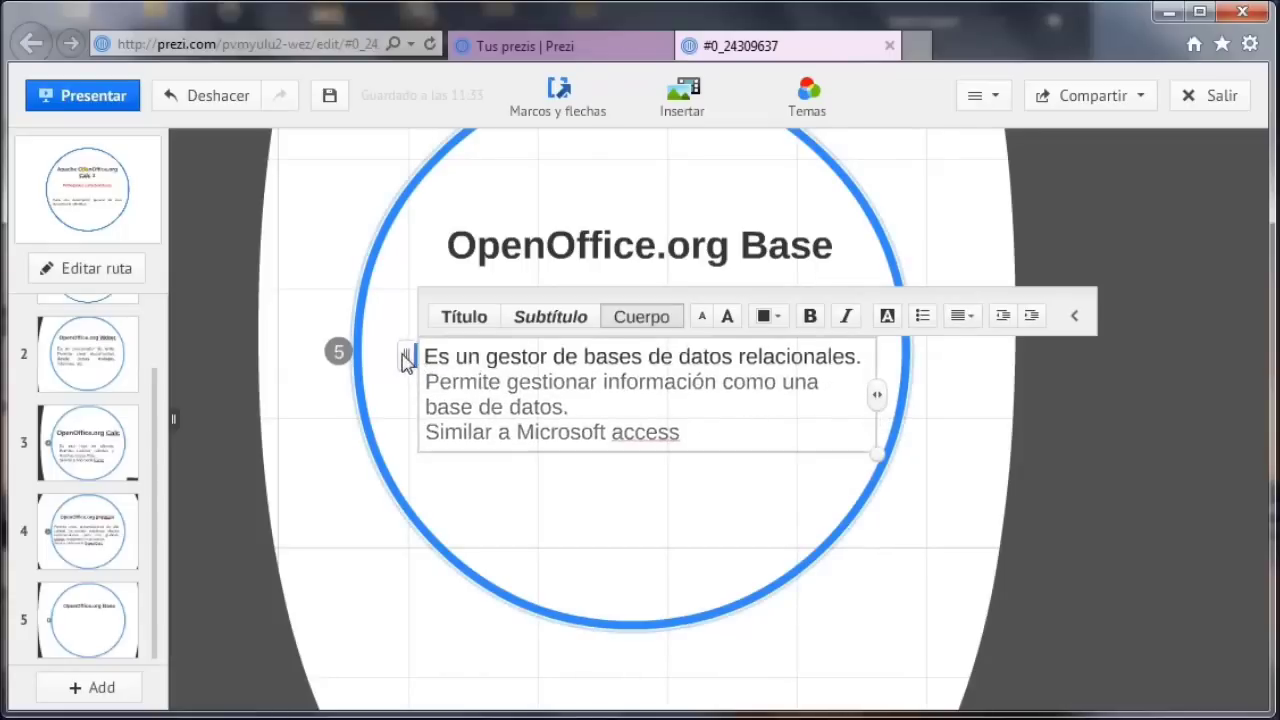
left_click(548, 478)
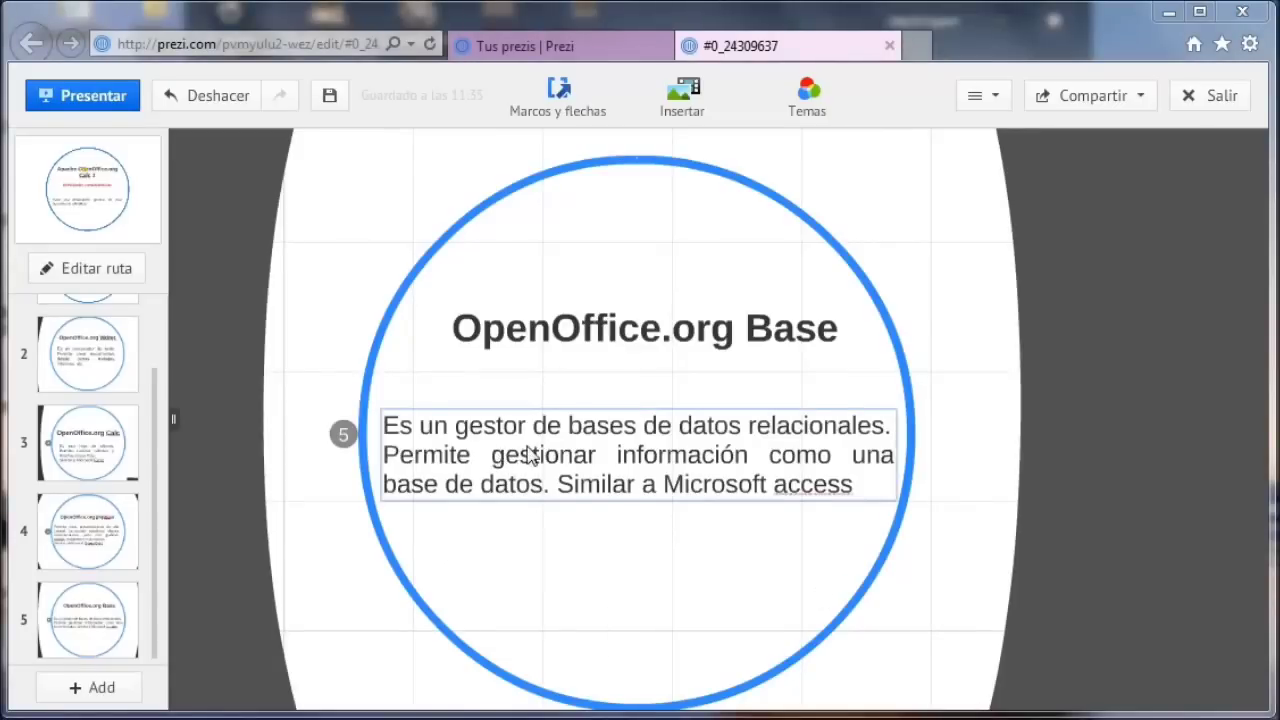
- Draw a circular frame inside the hollow of the second capital "O" of "OpenOffice.org" in the main title
scroll(557, 357, "down", 3)
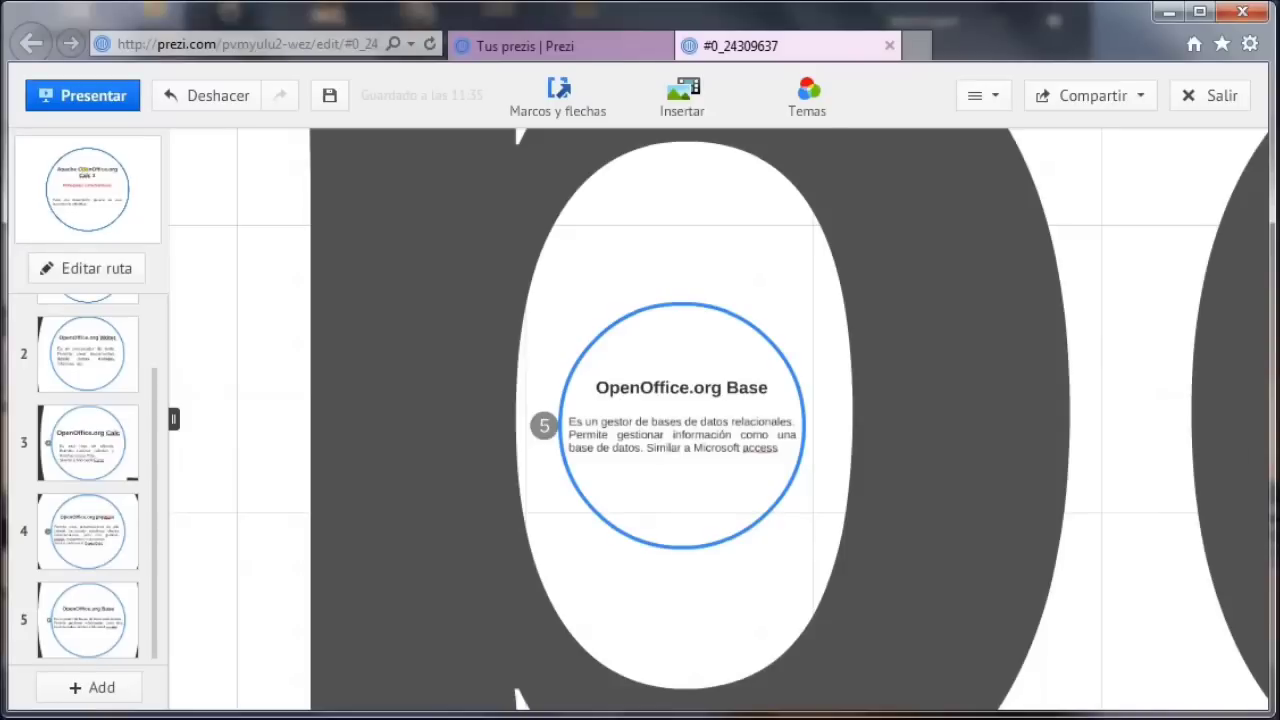
mouse_move(1243, 403)
left_click(1227, 447)
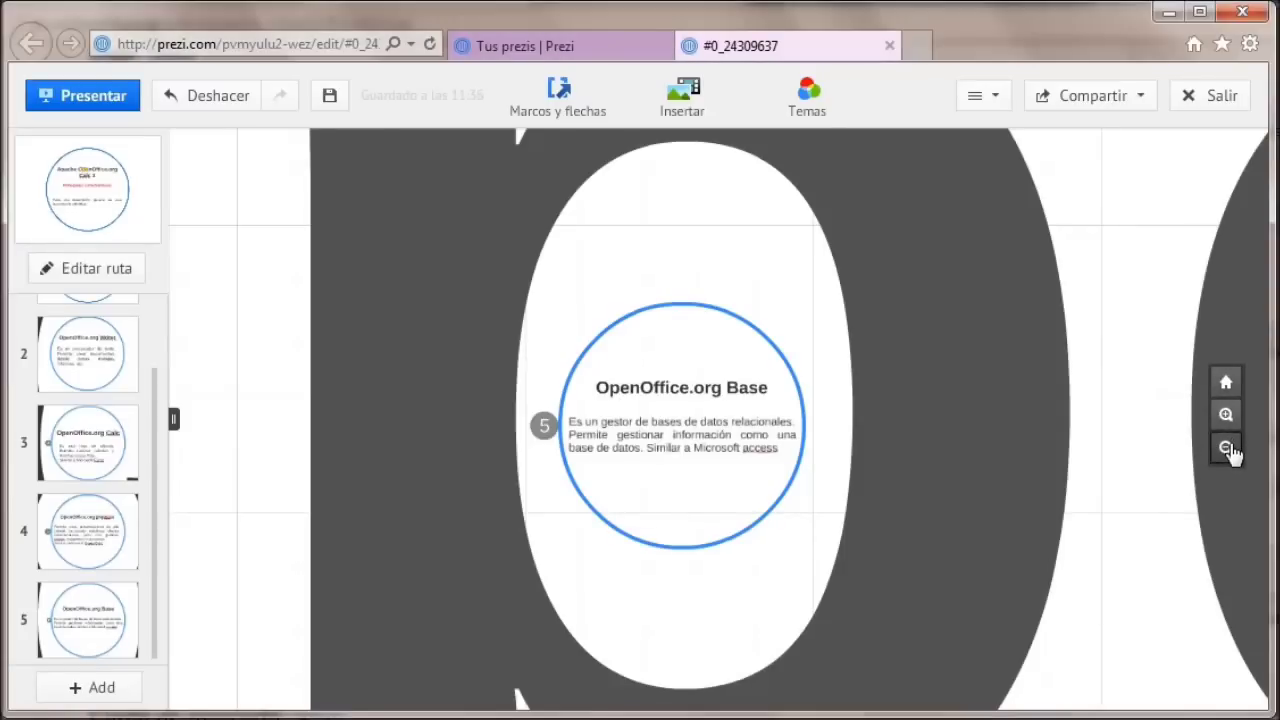
left_click(1227, 447)
left_click(1227, 447)
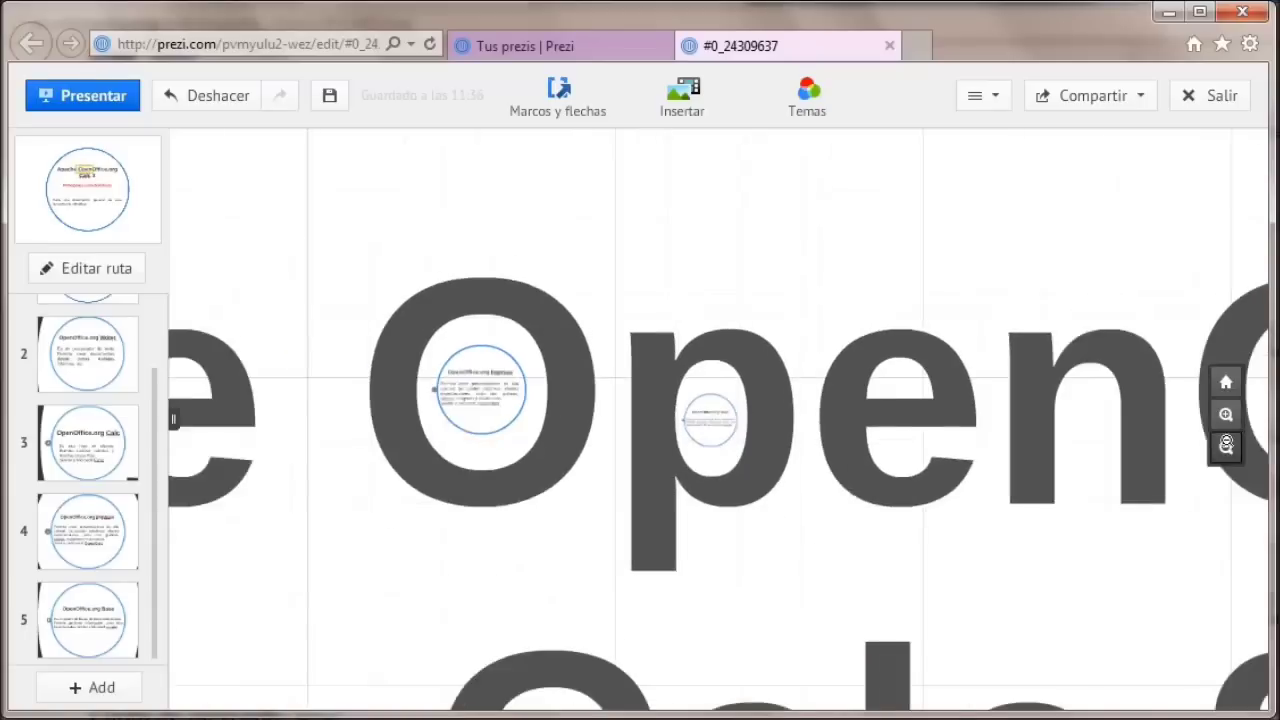
left_click(1227, 447)
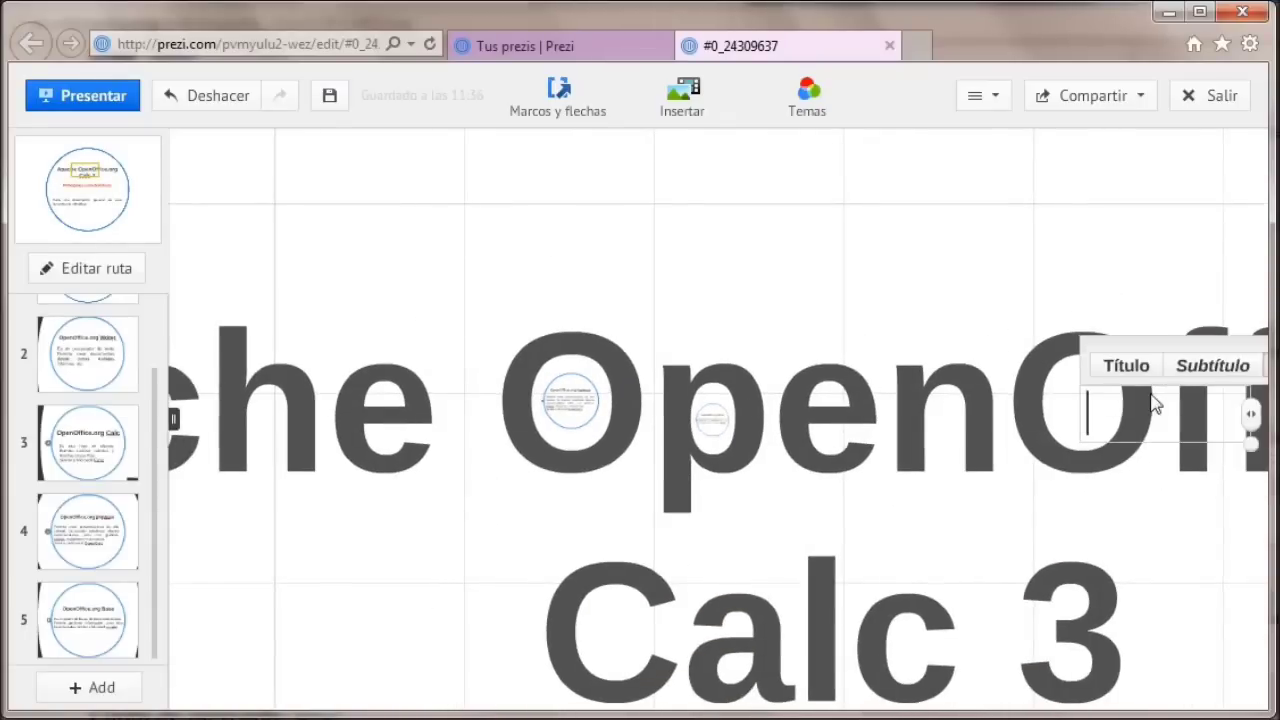
left_click_drag(1095, 400, 1049, 409)
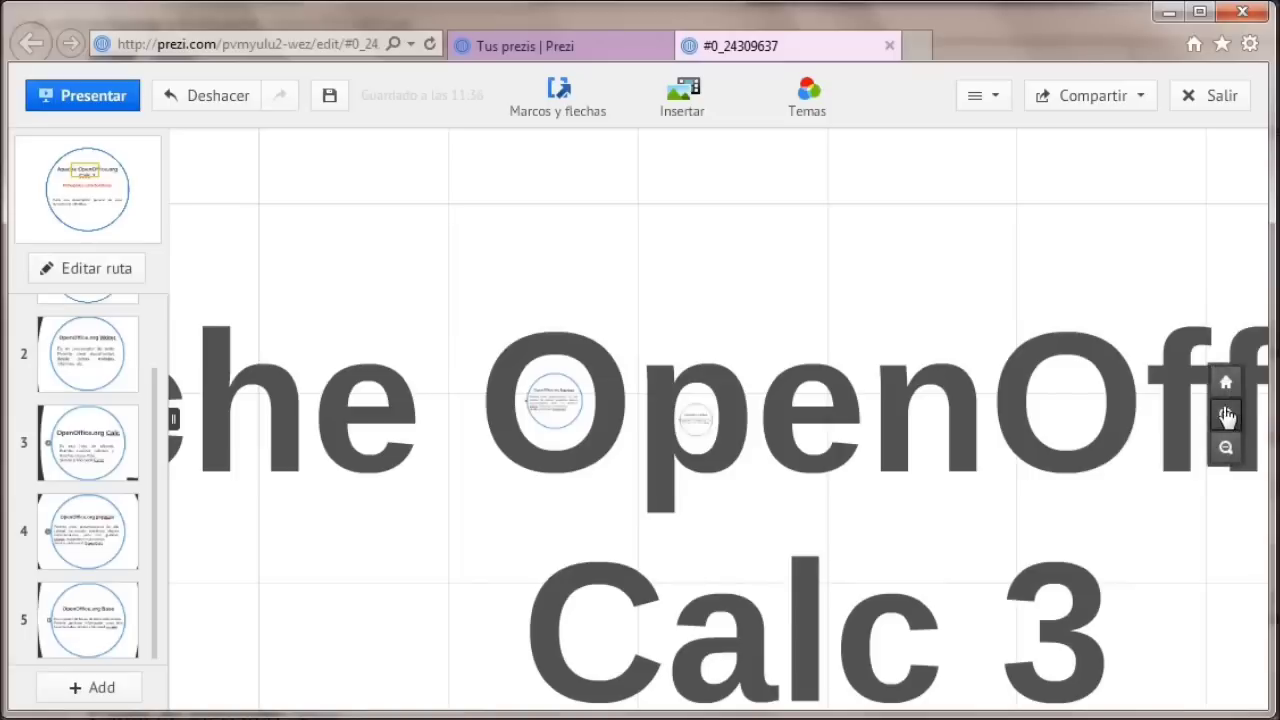
left_click(1227, 448)
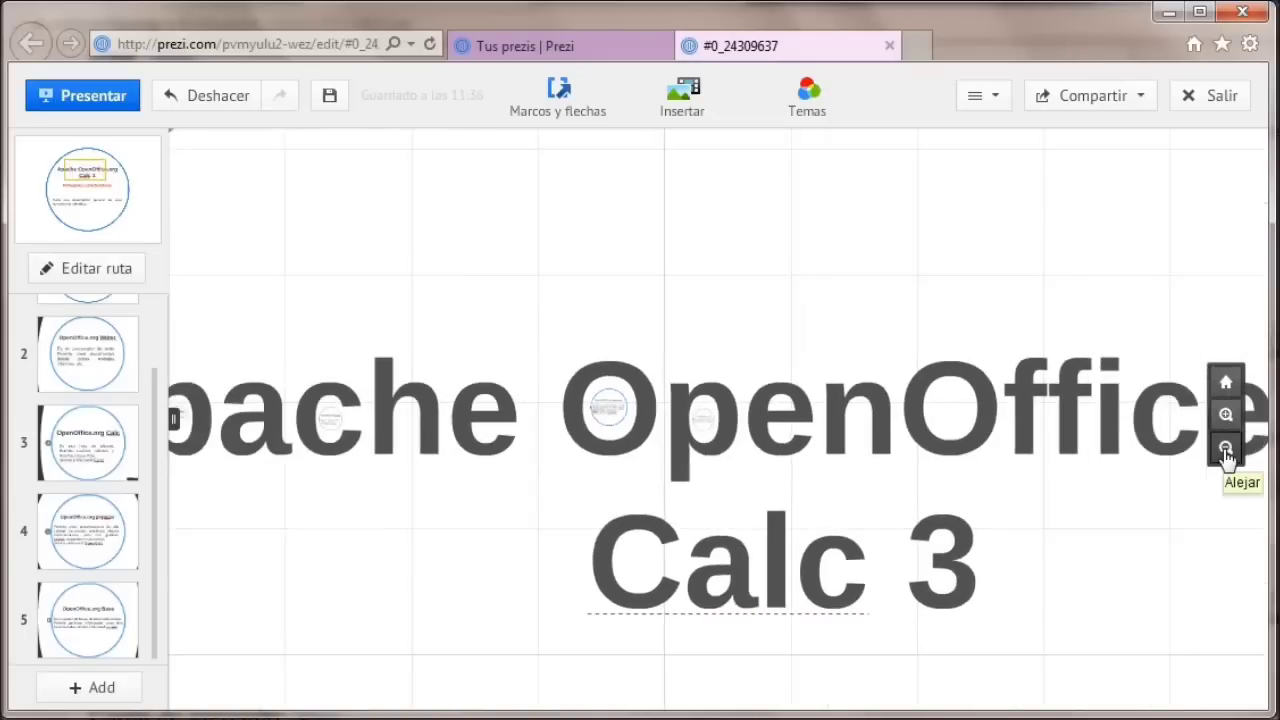
left_click(1225, 416)
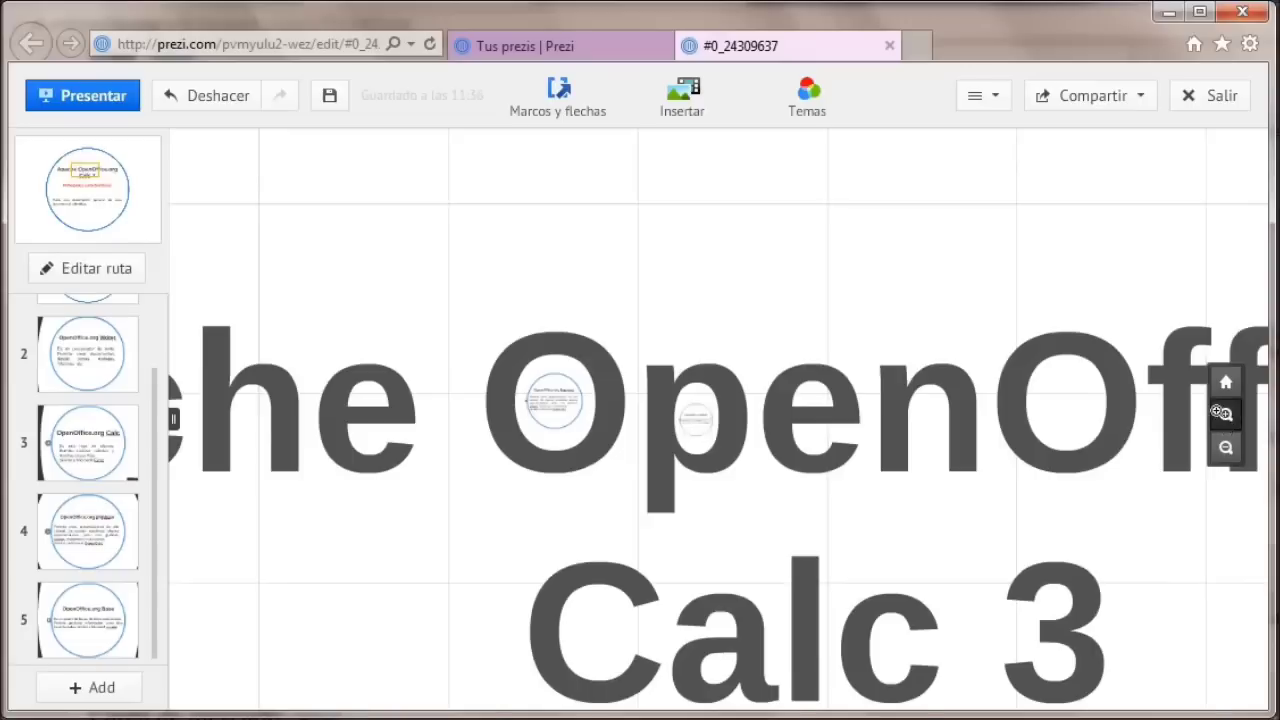
left_click(1225, 416)
left_click_drag(859, 462, 636, 480)
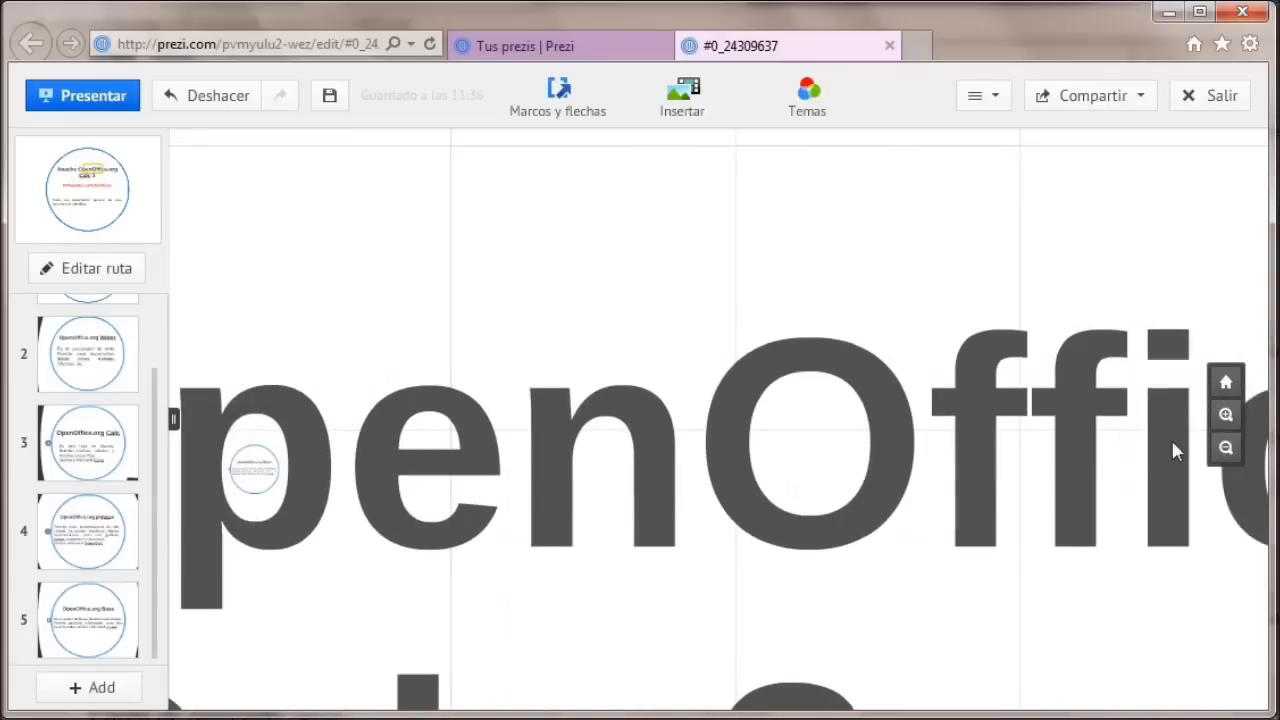
left_click(1224, 414)
left_click_drag(1198, 411, 736, 411)
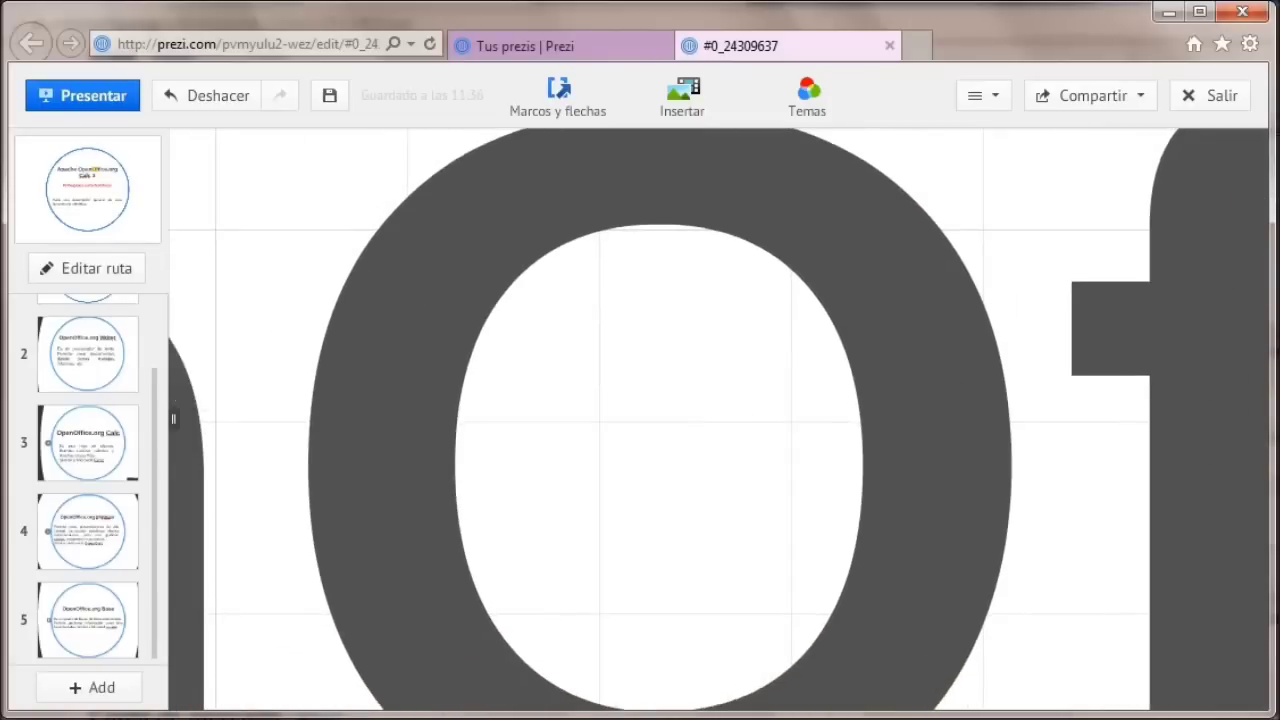
left_click(1224, 414)
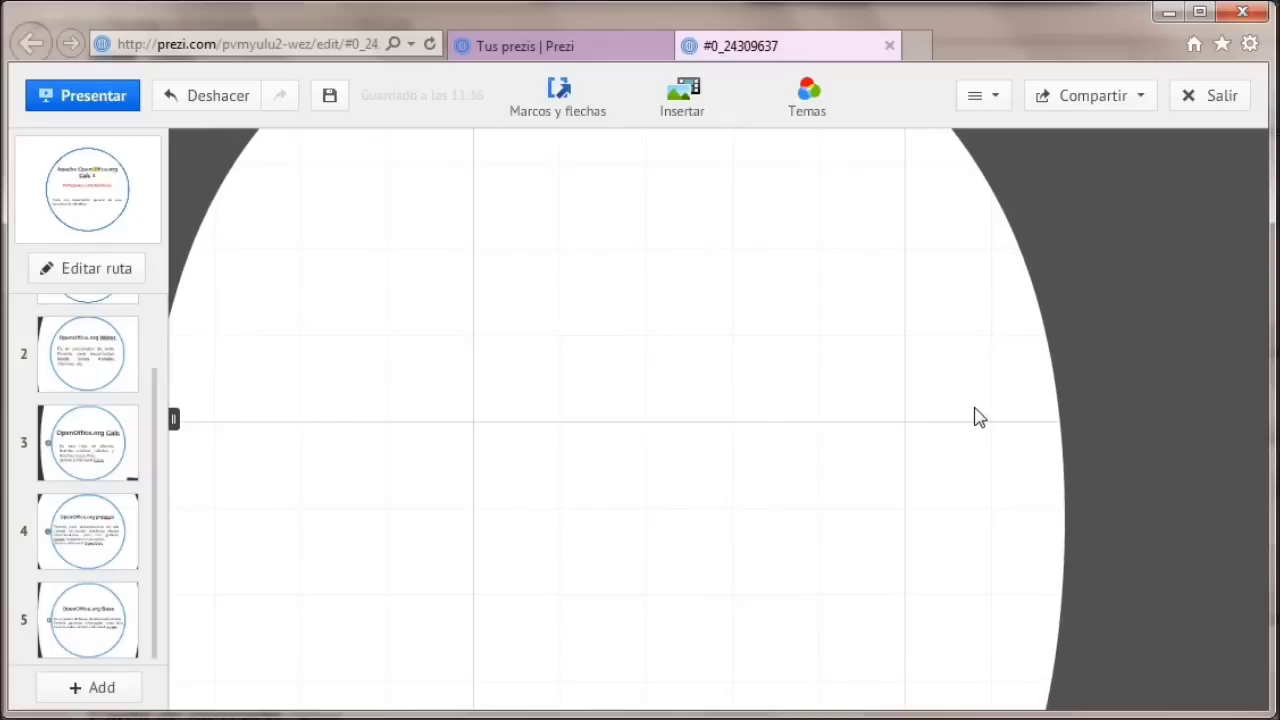
left_click(558, 95)
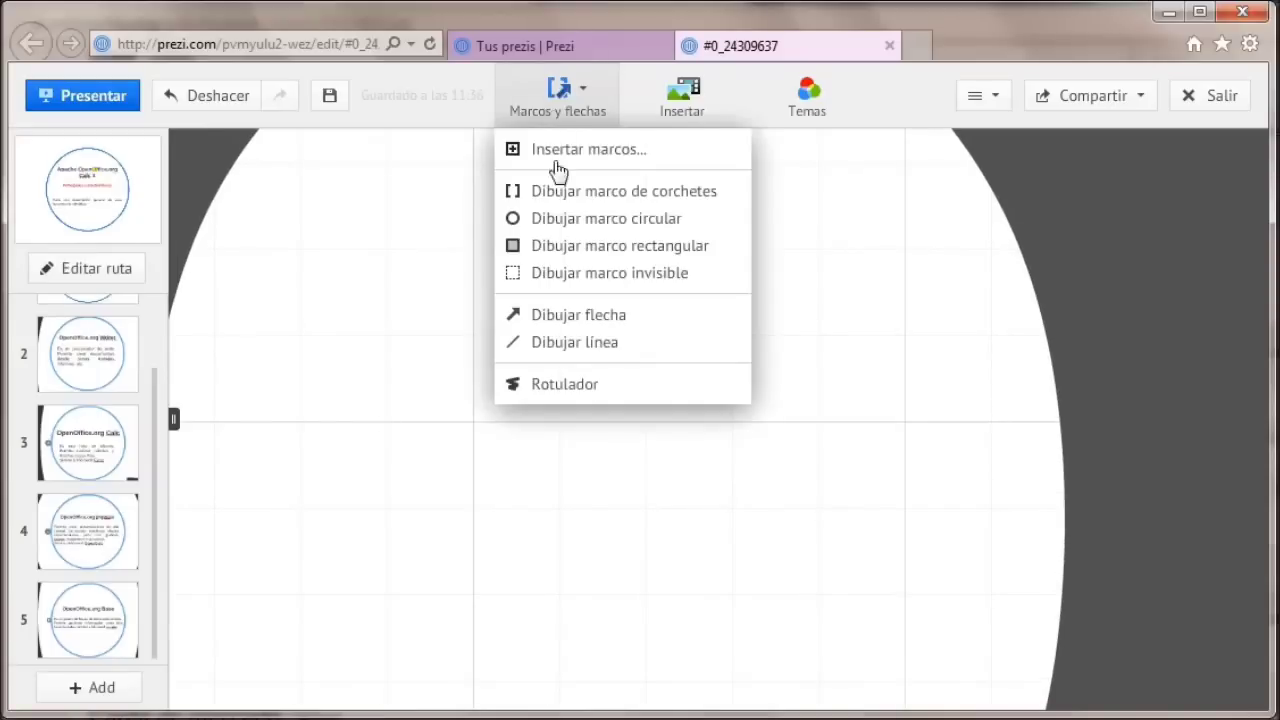
left_click(557, 220)
left_click_drag(394, 206, 833, 604)
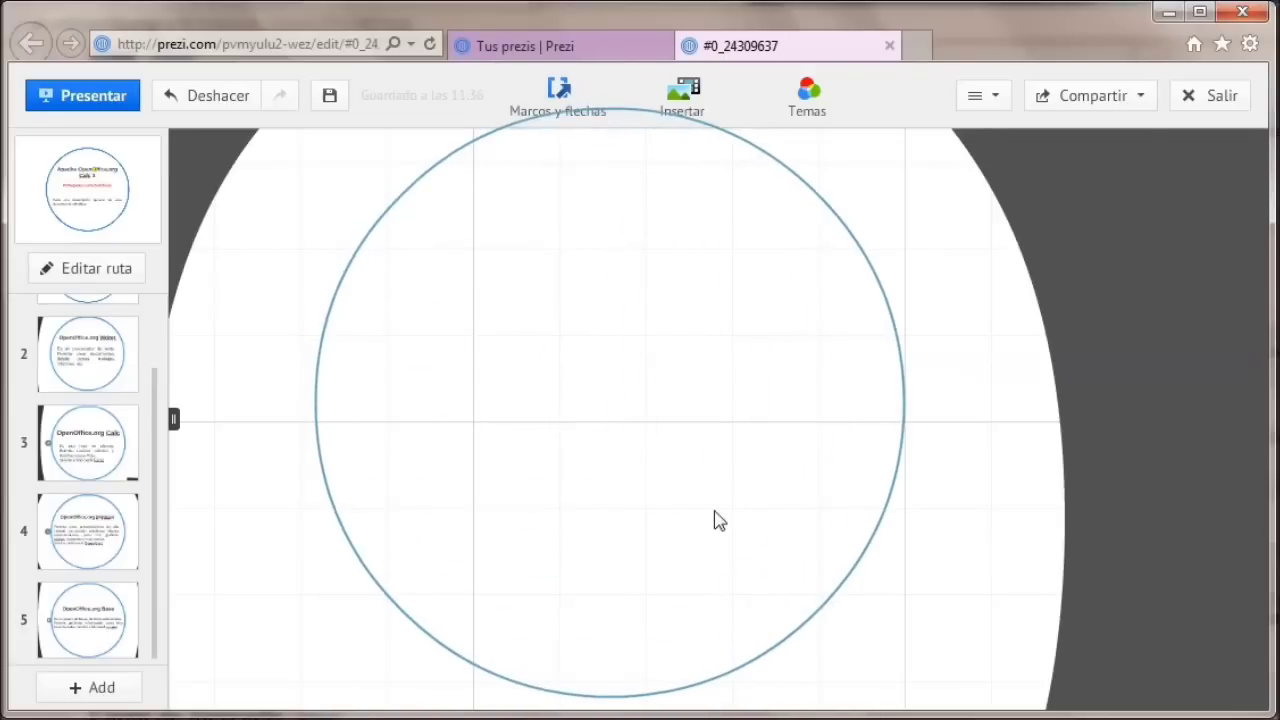
left_click_drag(715, 519, 715, 519)
mouse_move(1262, 440)
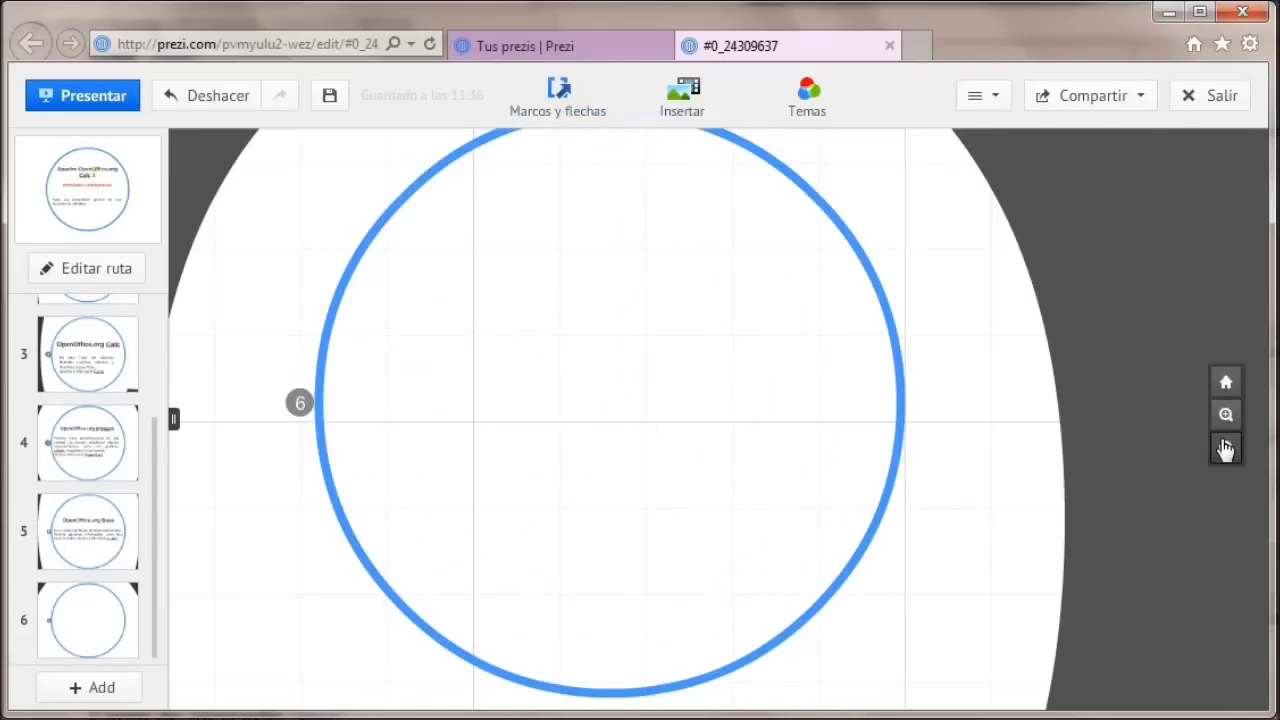